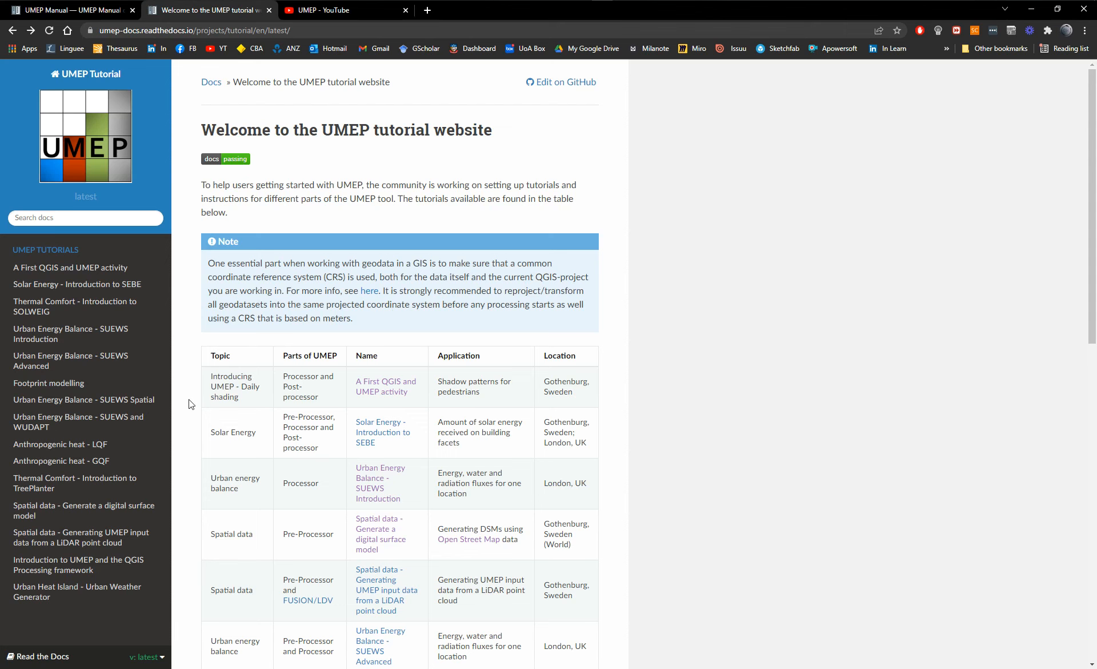
Examine the overview text, contribution options and copyright credits on the UMEP Manual home page.
click(84, 12)
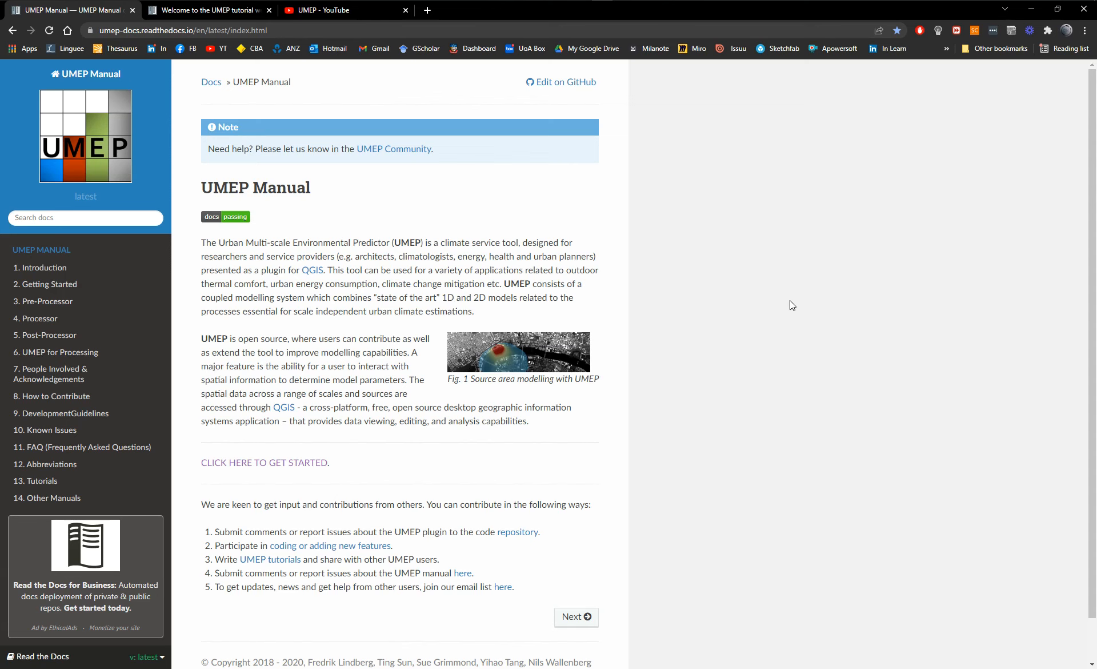
scroll(746, 453, down, 1)
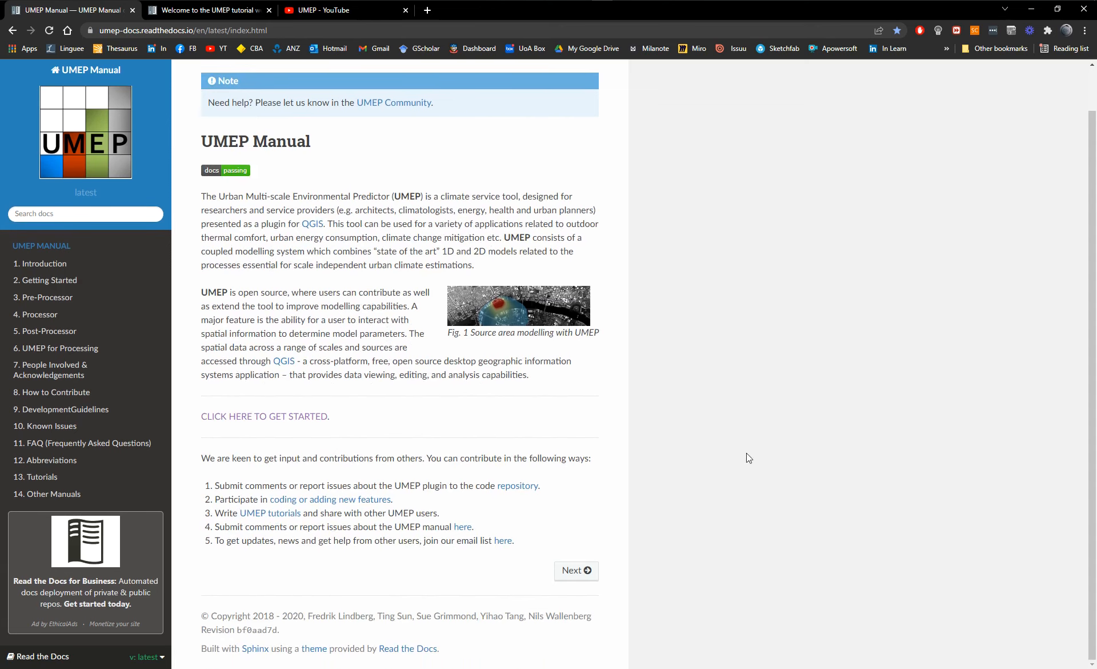
drag(308, 617, 631, 615)
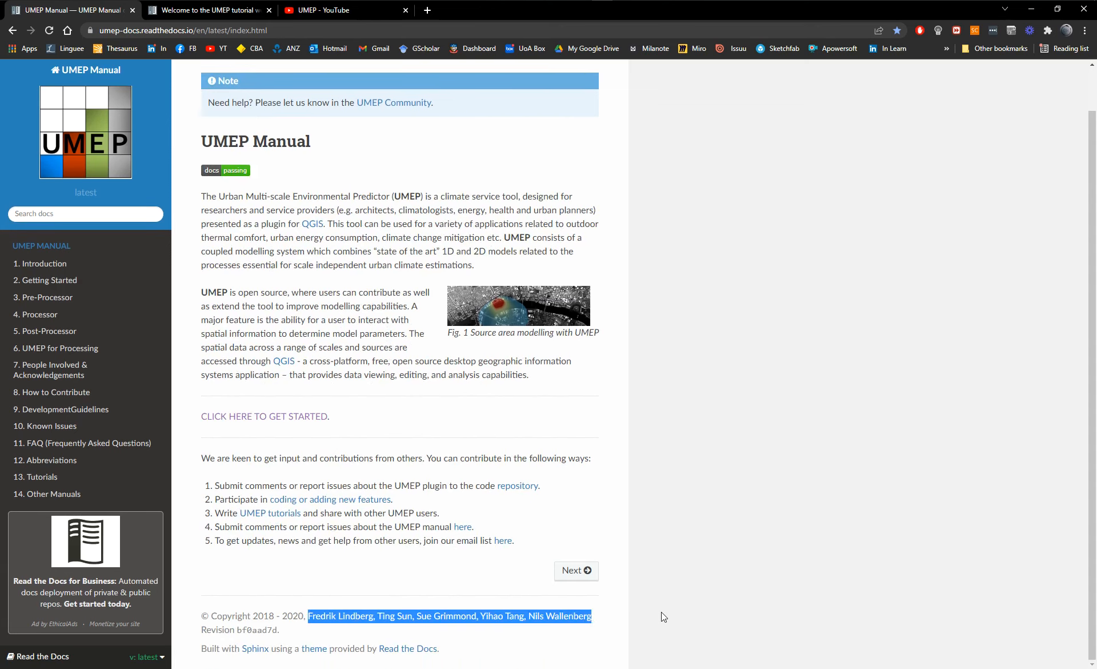
click(760, 523)
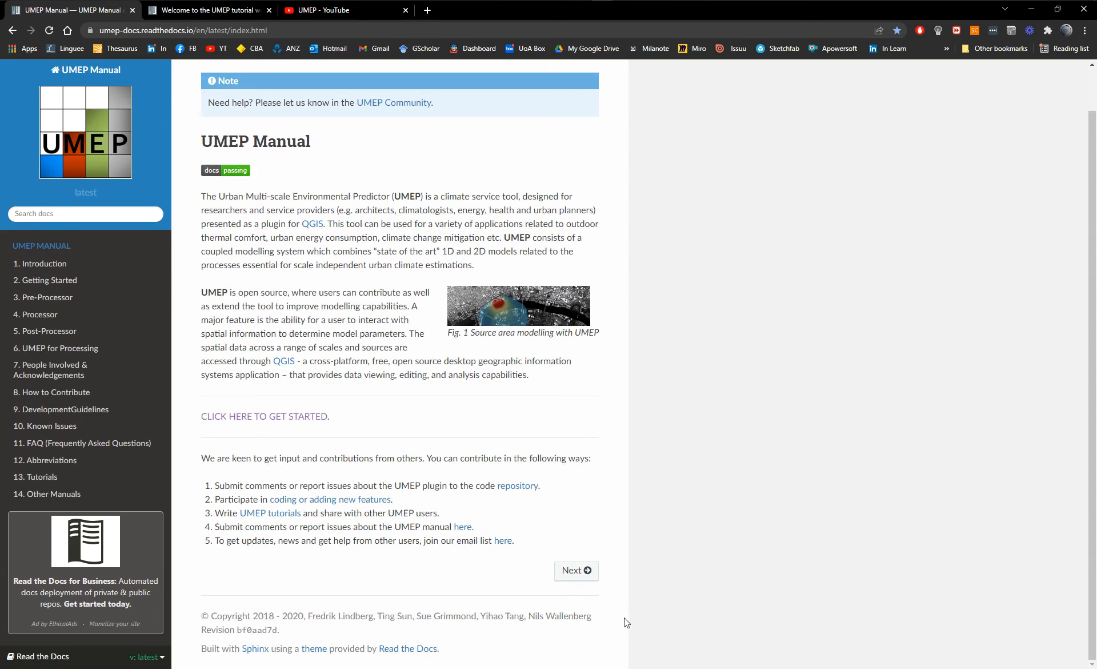
scroll(733, 596, up, 1)
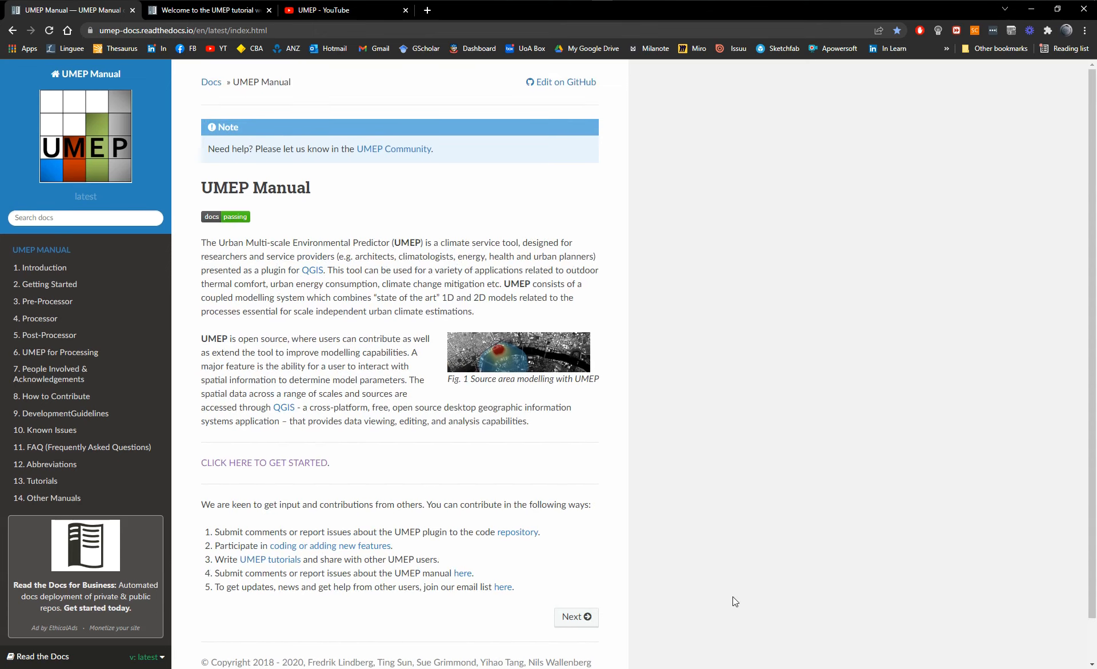
scroll(729, 594, down, 1)
scroll(729, 594, up, 1)
scroll(694, 393, down, 1)
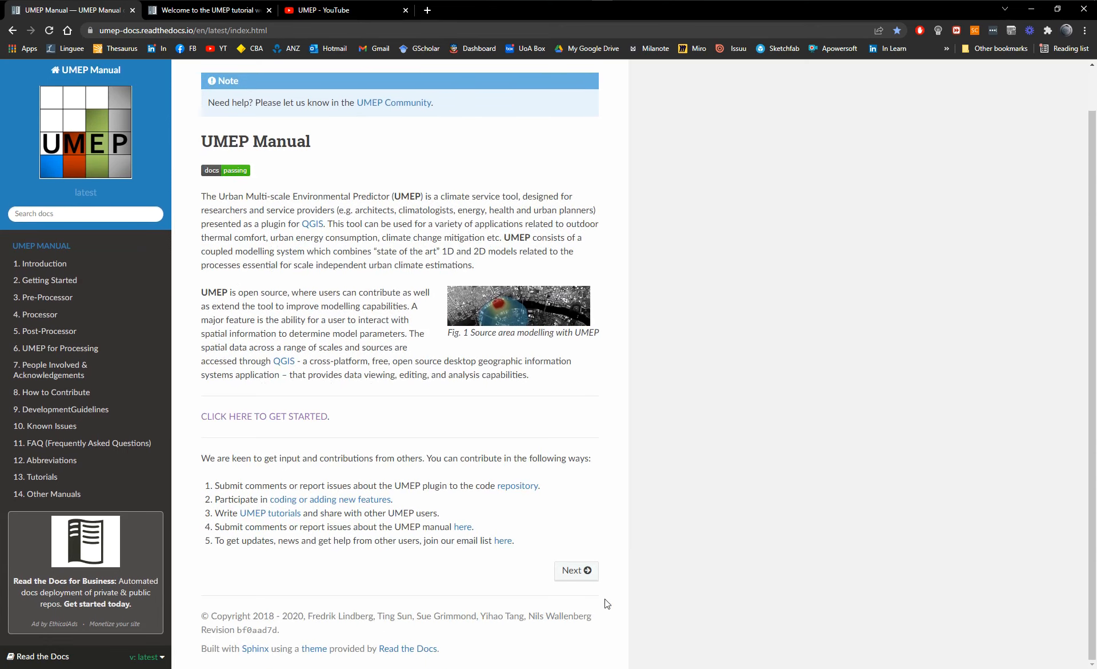
scroll(725, 515, up, 1)
scroll(798, 481, down, 1)
scroll(797, 482, up, 1)
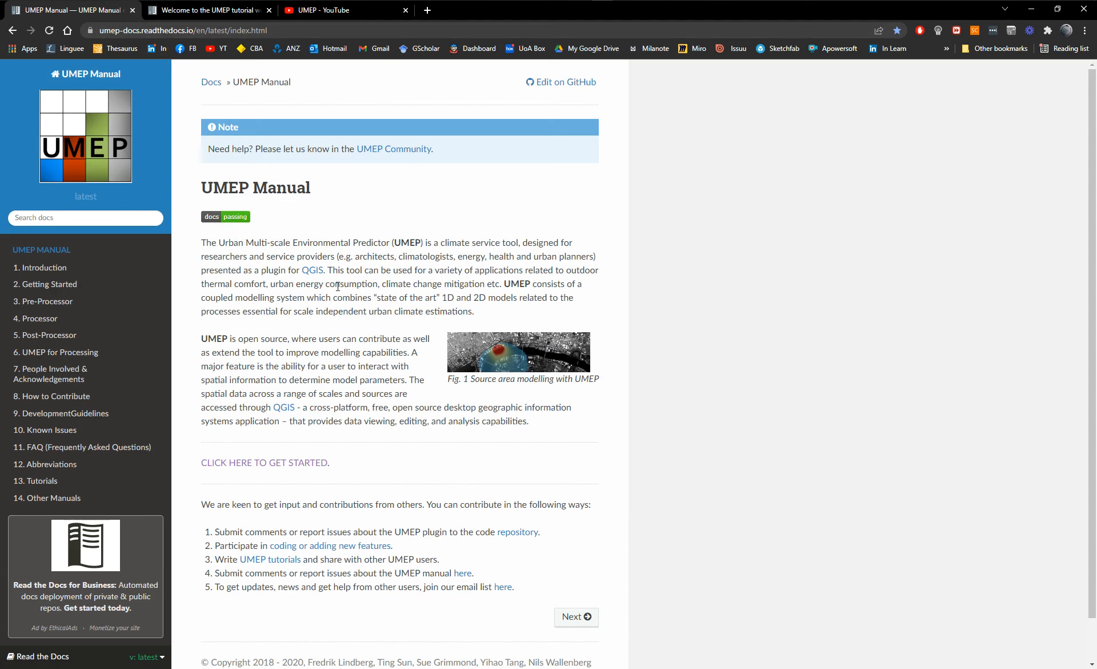
scroll(537, 229, down, 1)
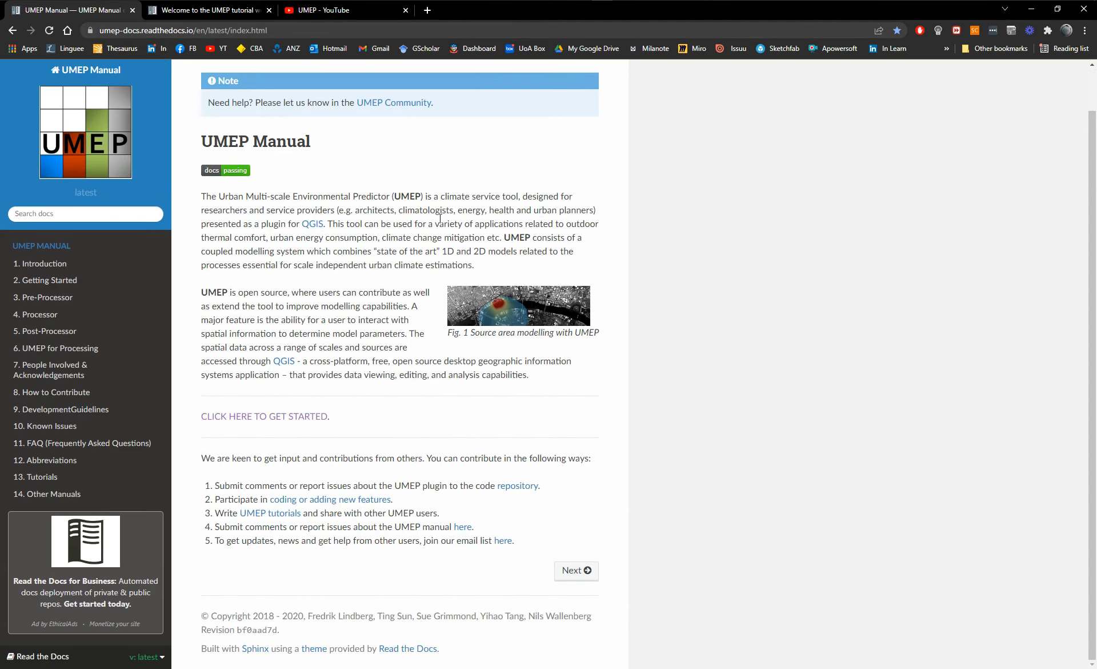
scroll(376, 254, up, 1)
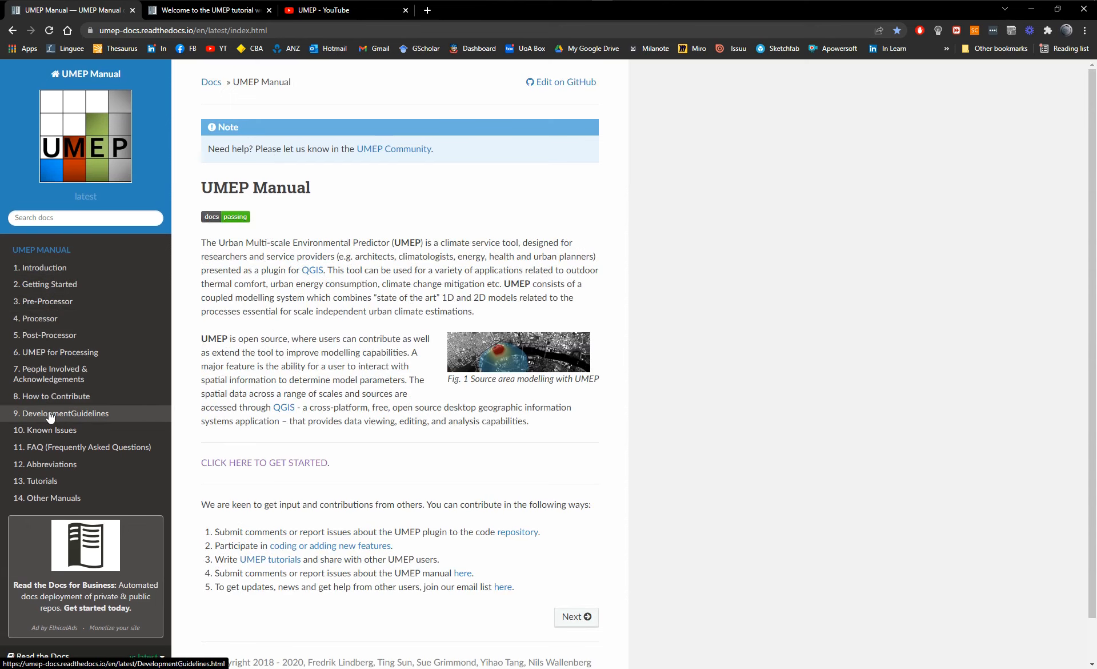
Open the manual's Introduction chapter and examine both references in the "UMEP: How to Cite" section.
click(44, 268)
scroll(403, 287, down, 6)
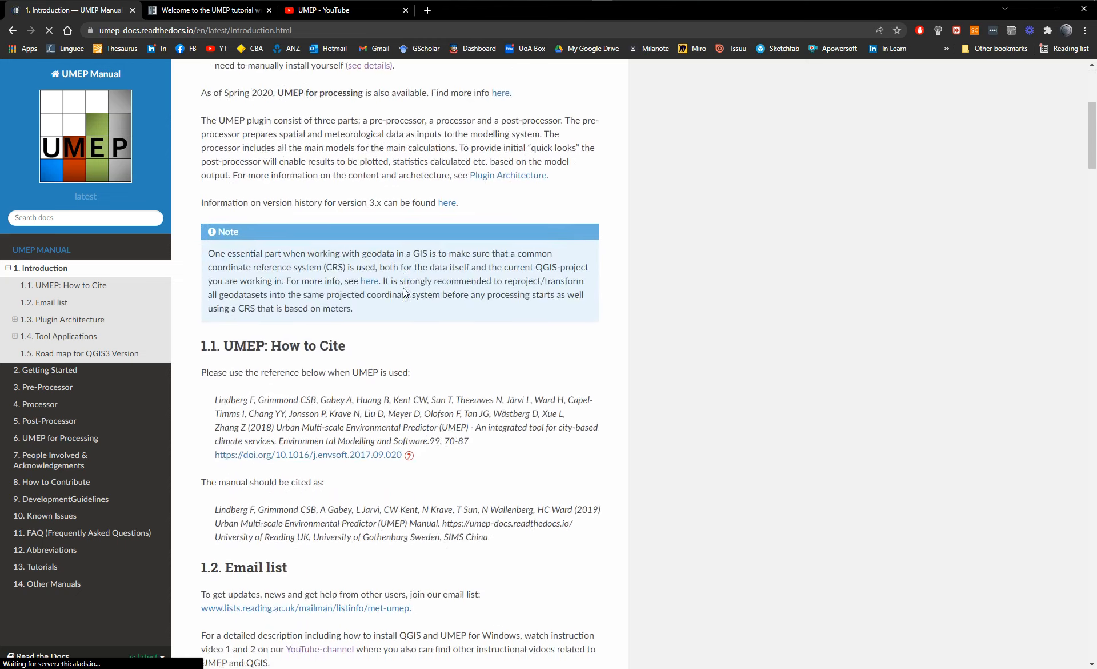
scroll(345, 139, down, 2)
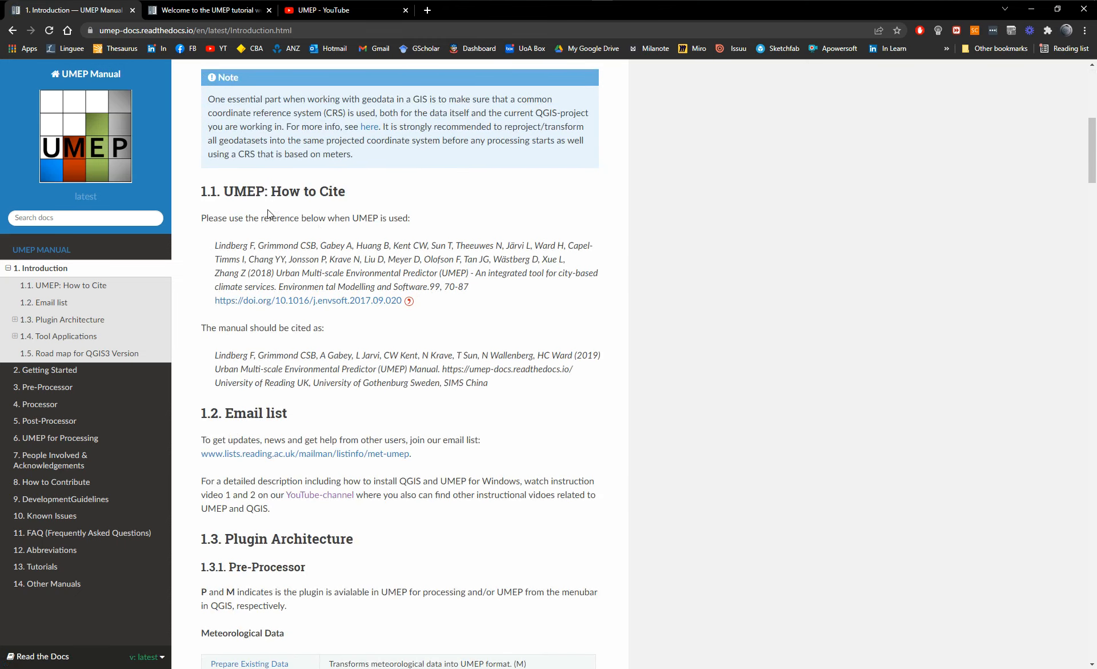
drag(215, 244, 350, 244)
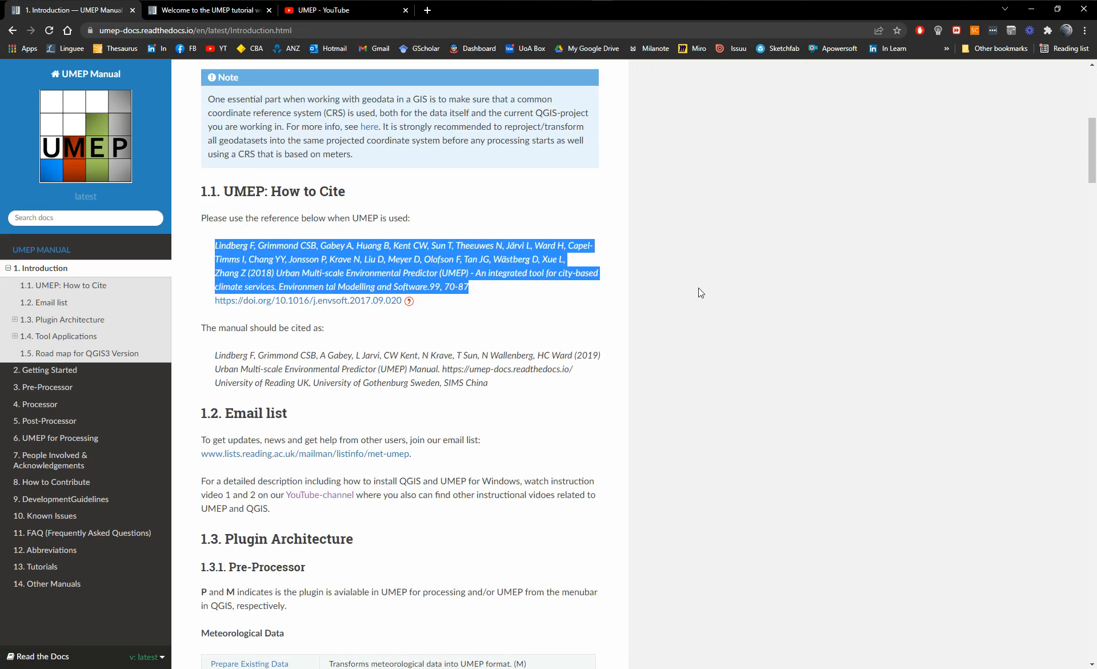
click(700, 271)
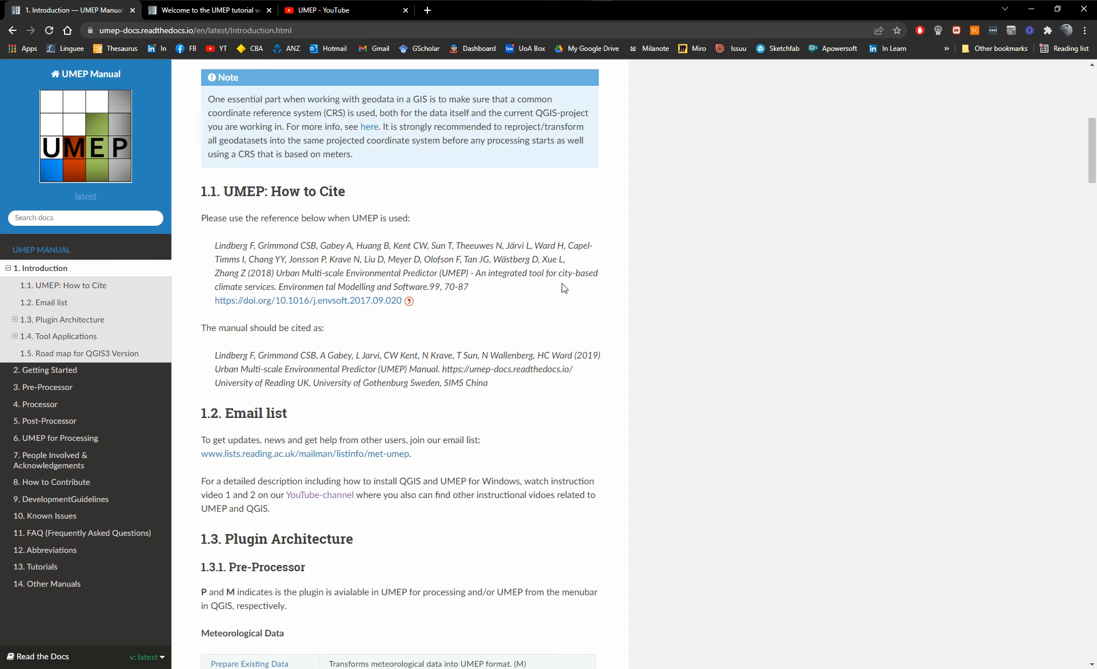
drag(218, 331, 340, 336)
drag(258, 355, 495, 385)
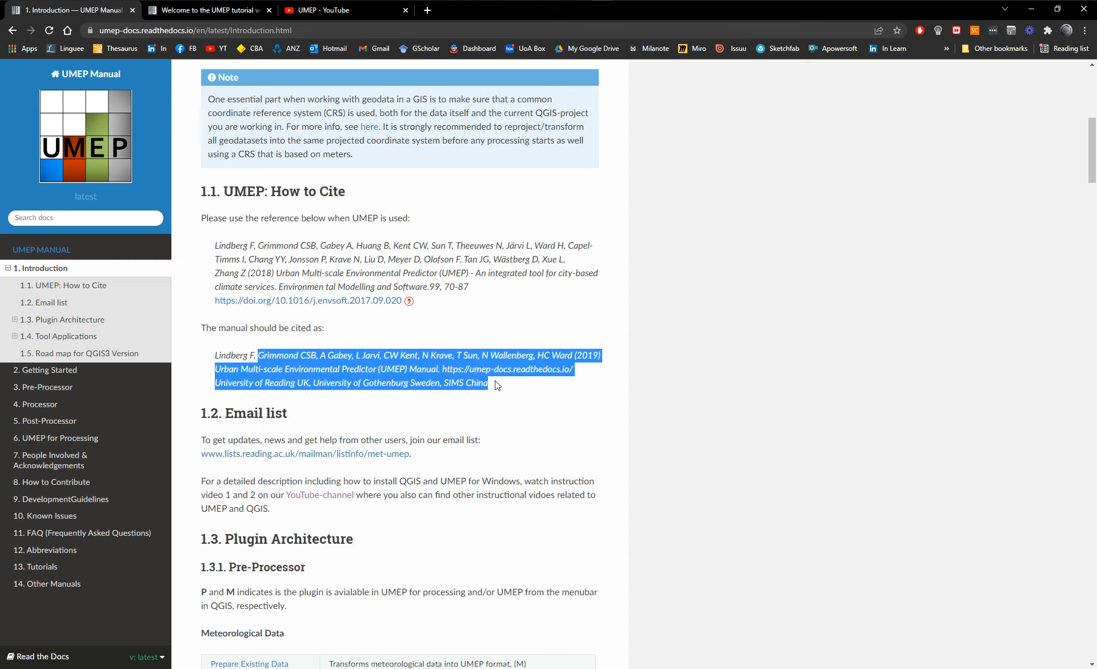
click(259, 333)
drag(218, 245, 352, 255)
drag(489, 272, 233, 247)
click(681, 274)
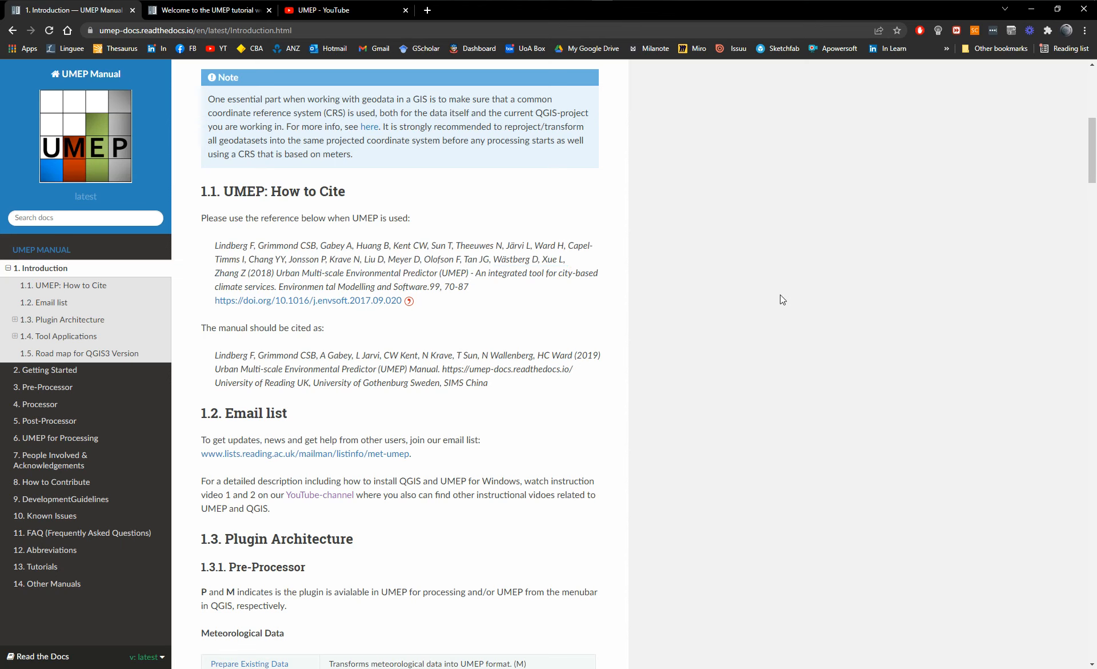
Examine the Email list section and the Pre-Processor tables under Plugin Architecture in the Introduction chapter.
scroll(794, 293, down, 1)
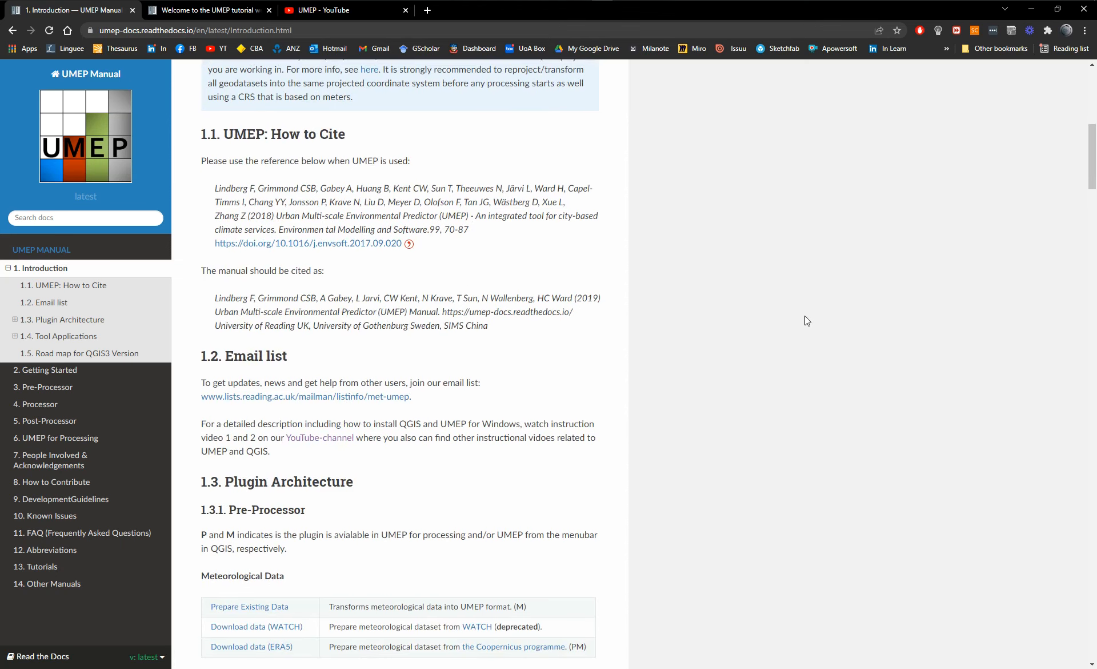
scroll(764, 337, down, 1)
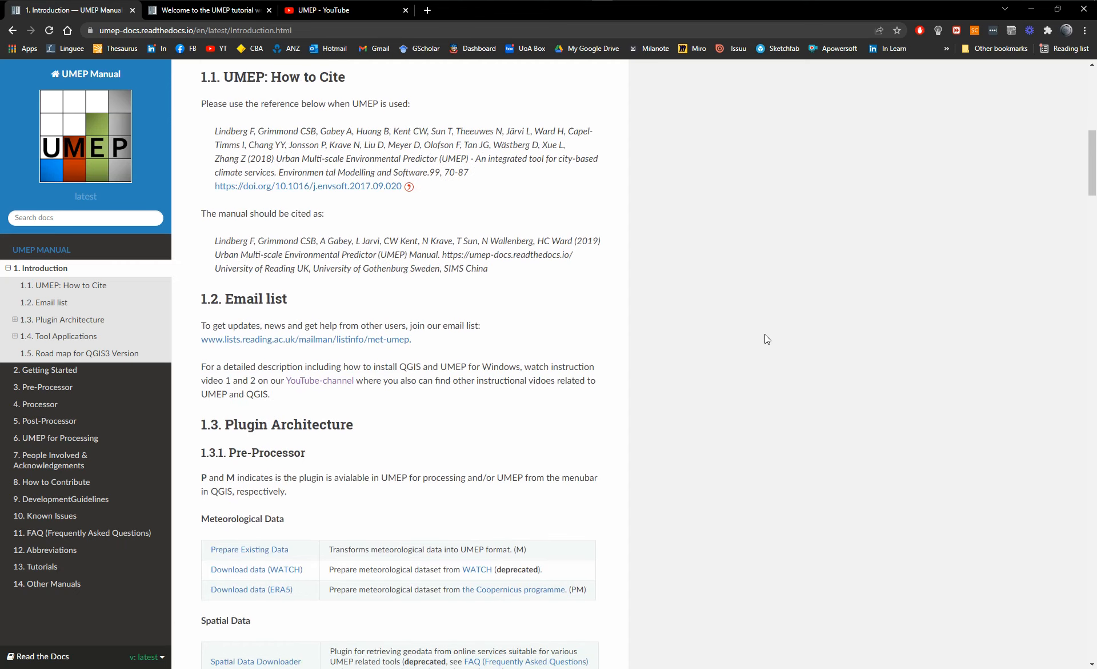
scroll(760, 337, down, 1)
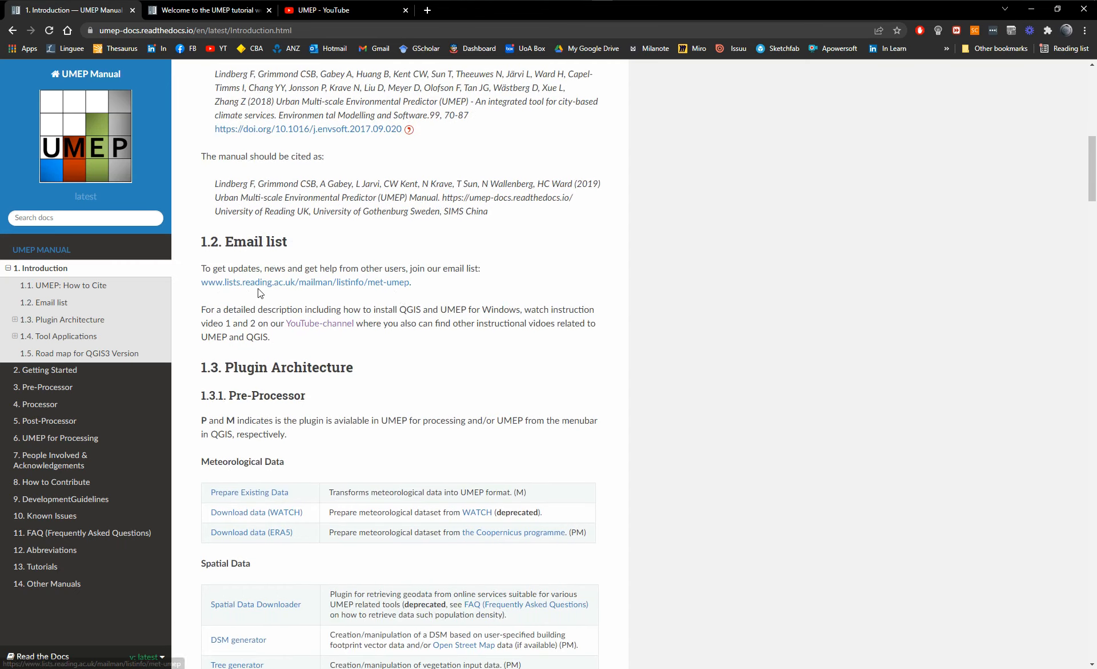
scroll(576, 308, up, 10)
scroll(578, 313, down, 2)
scroll(524, 195, down, 6)
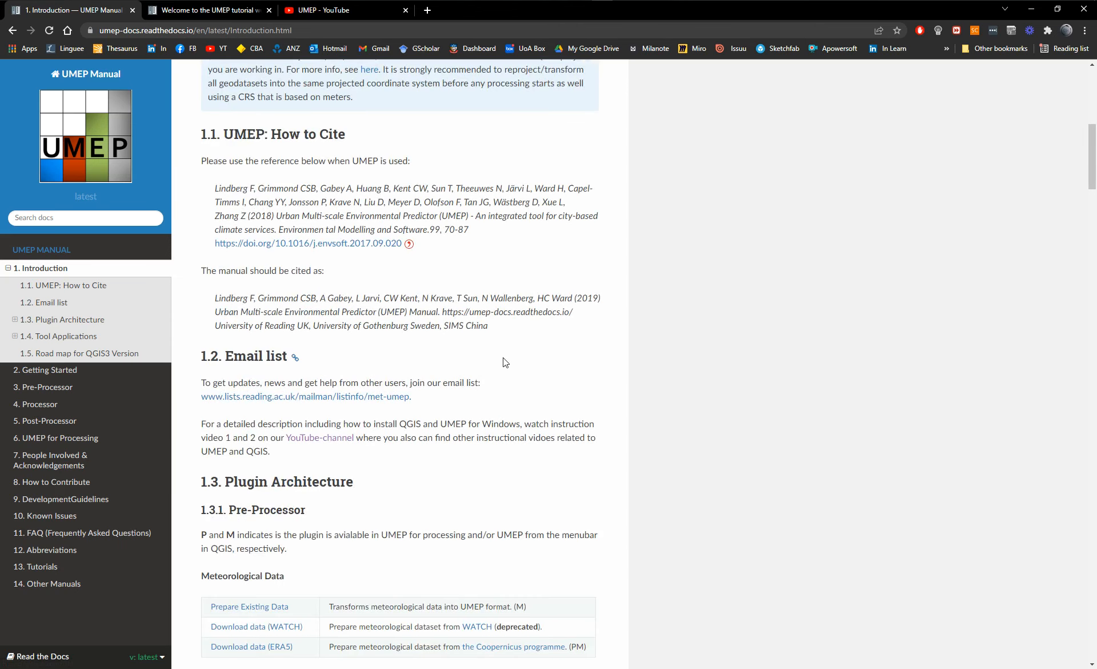
scroll(503, 358, down, 1)
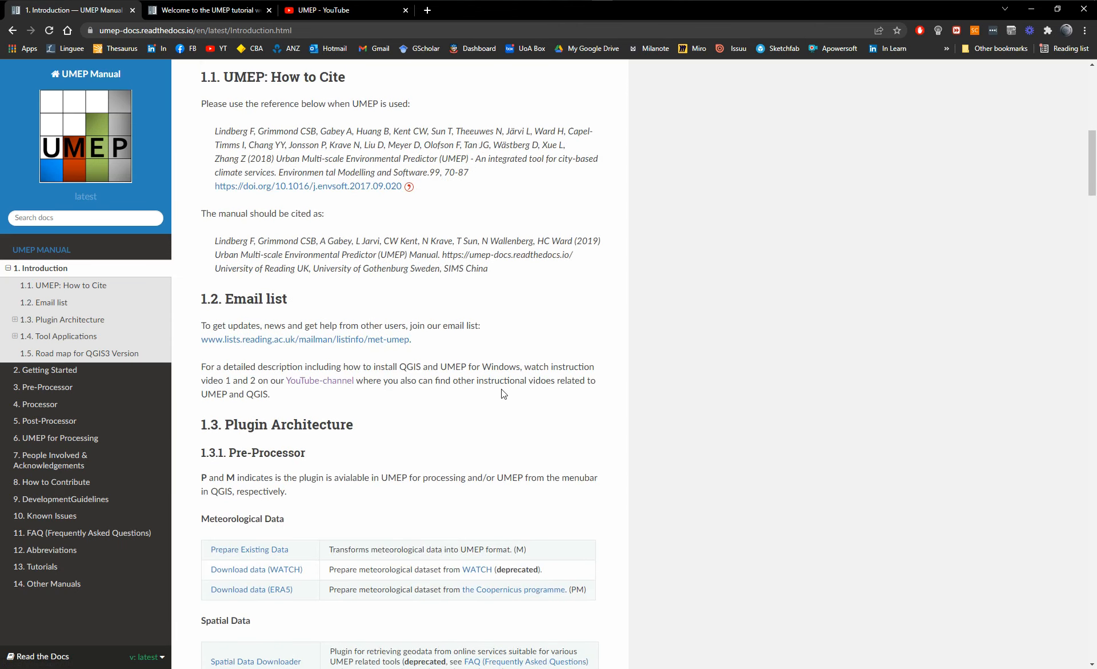
scroll(495, 389, down, 2)
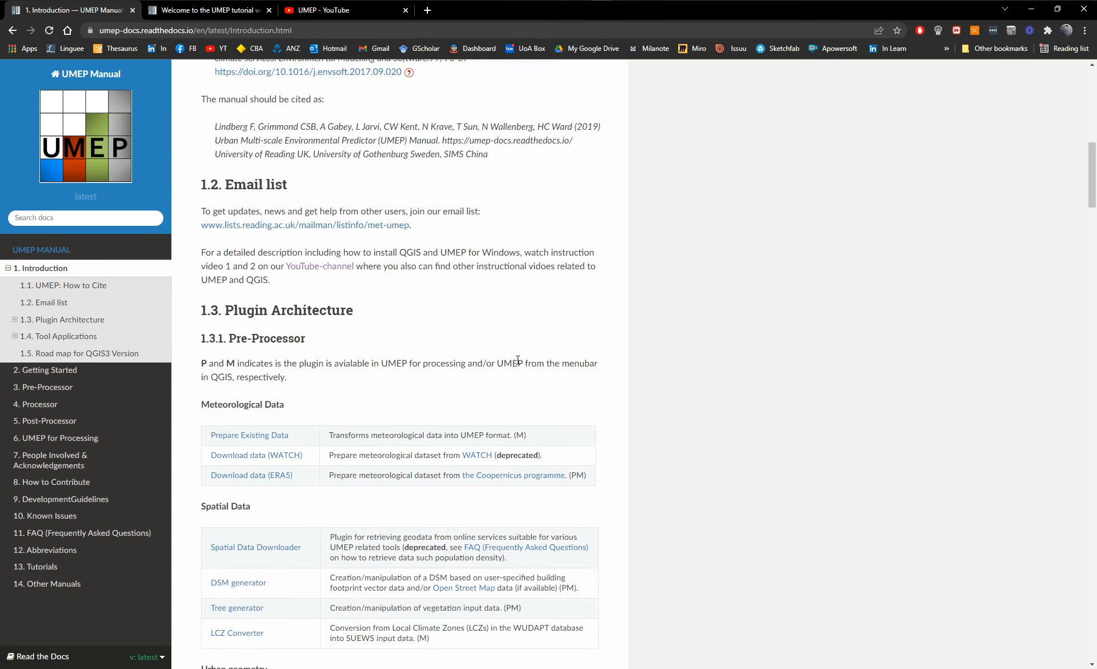
scroll(518, 360, down, 1)
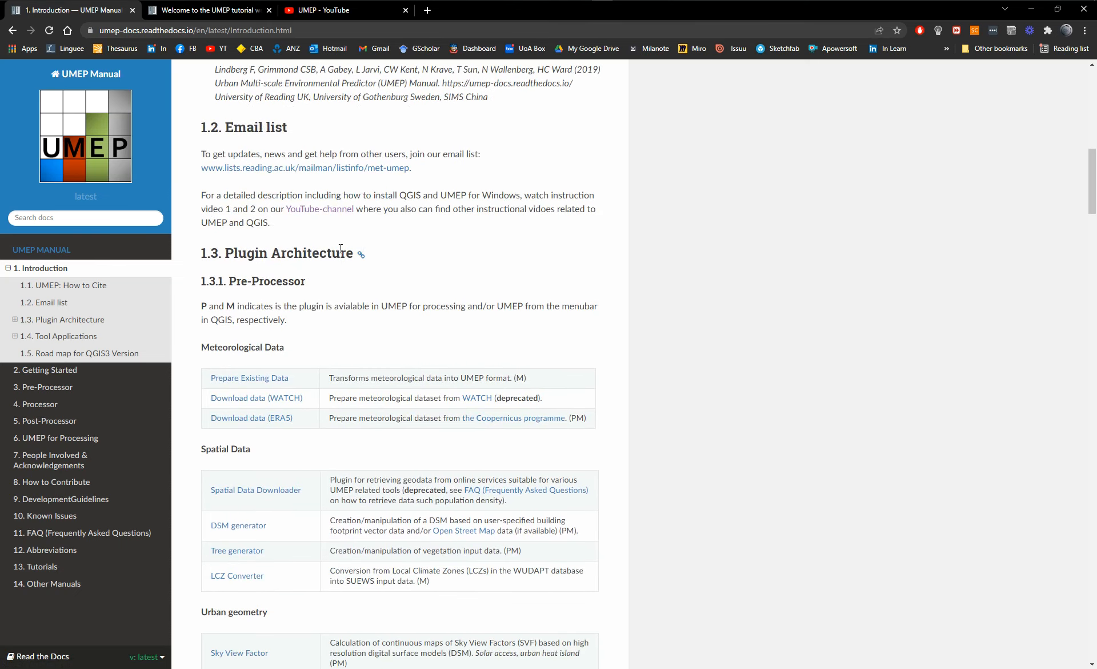
Look over the uploaded videos on the UMEP YouTube channel and return to the manual's Introduction chapter.
click(296, 15)
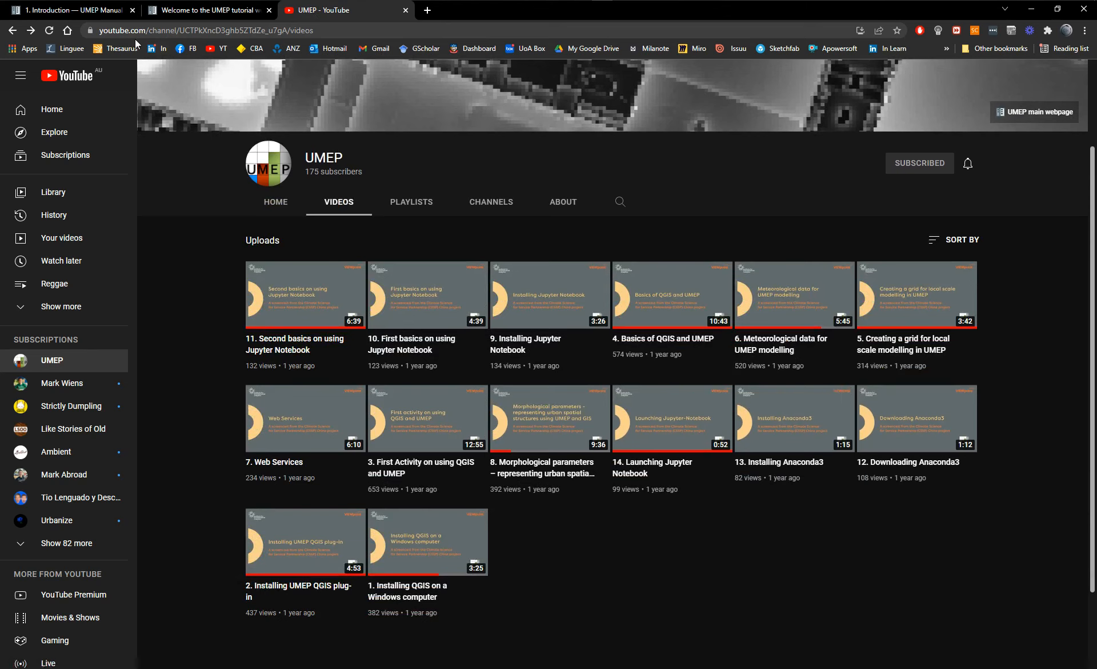
click(78, 13)
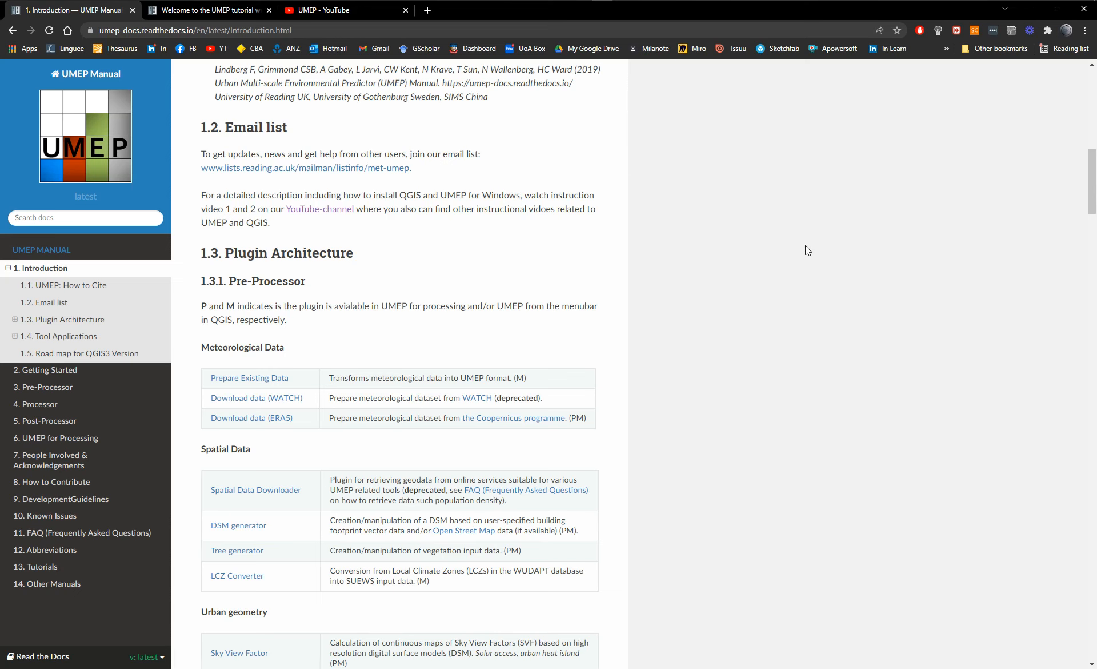
scroll(805, 249, down, 1)
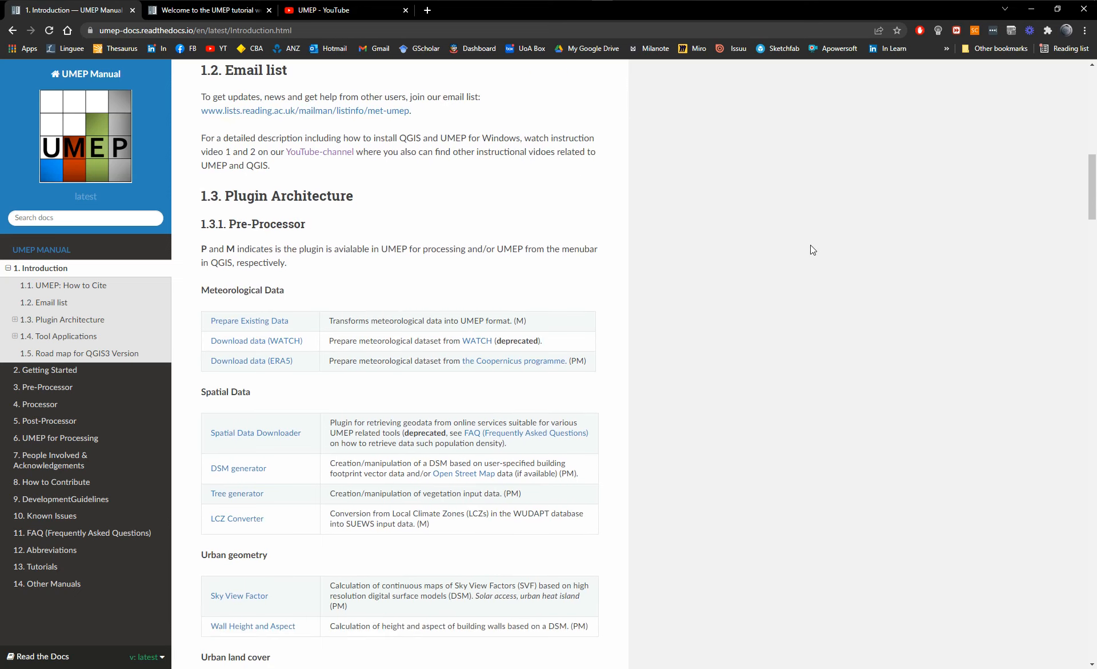
click(335, 13)
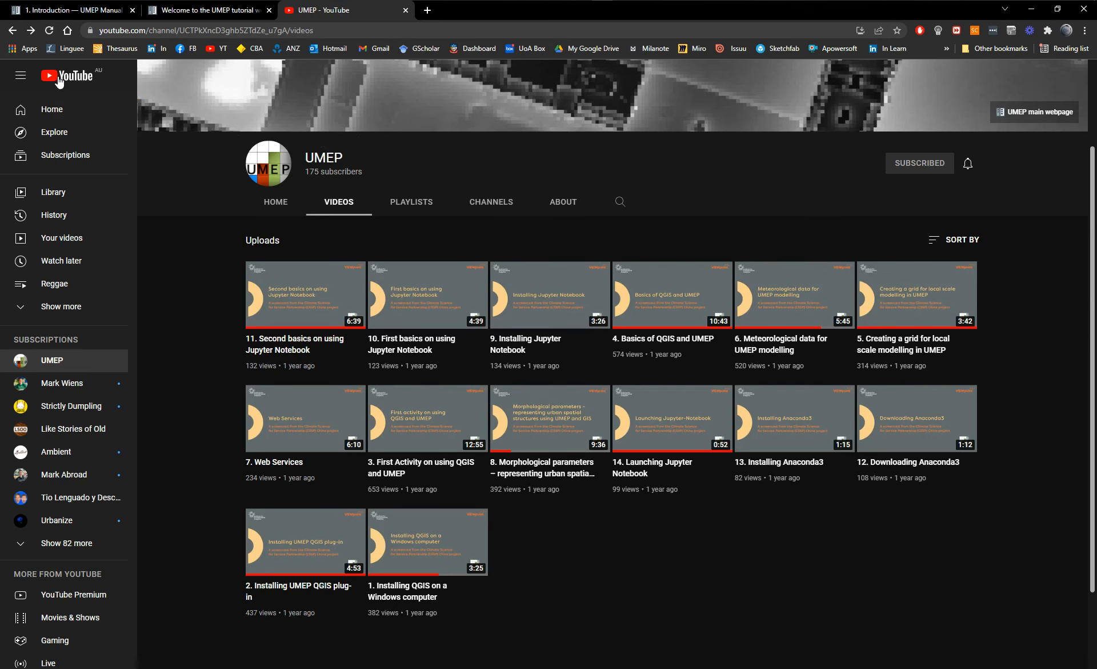
click(78, 18)
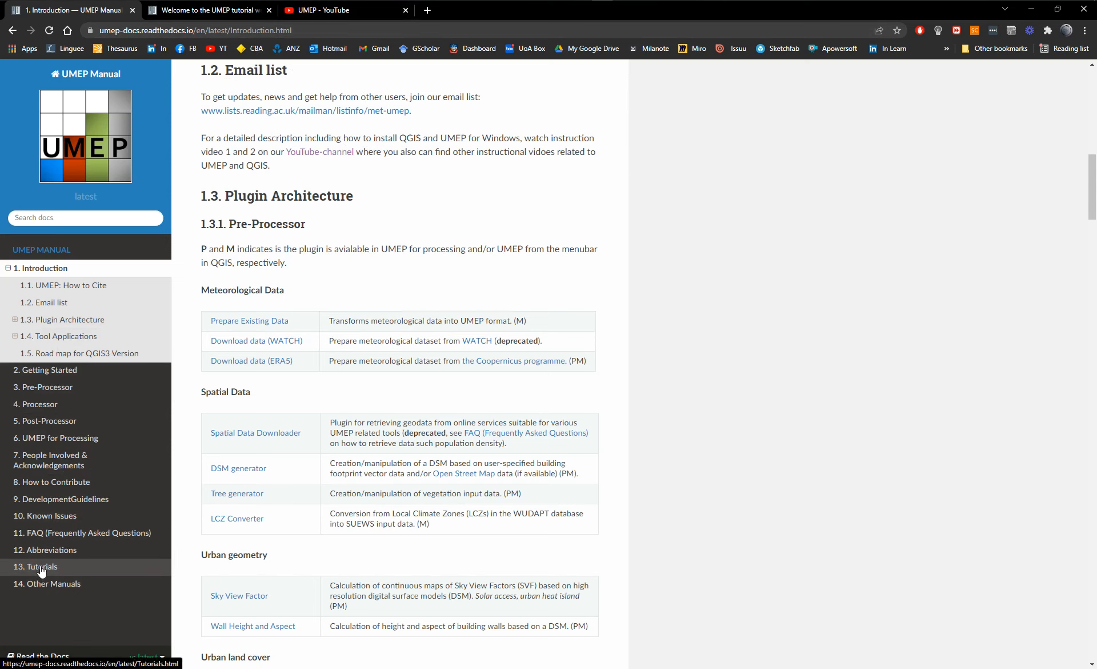
Examine the table of available tutorials on the UMEP tutorial website, covering their topics, names, applications and locations.
click(203, 14)
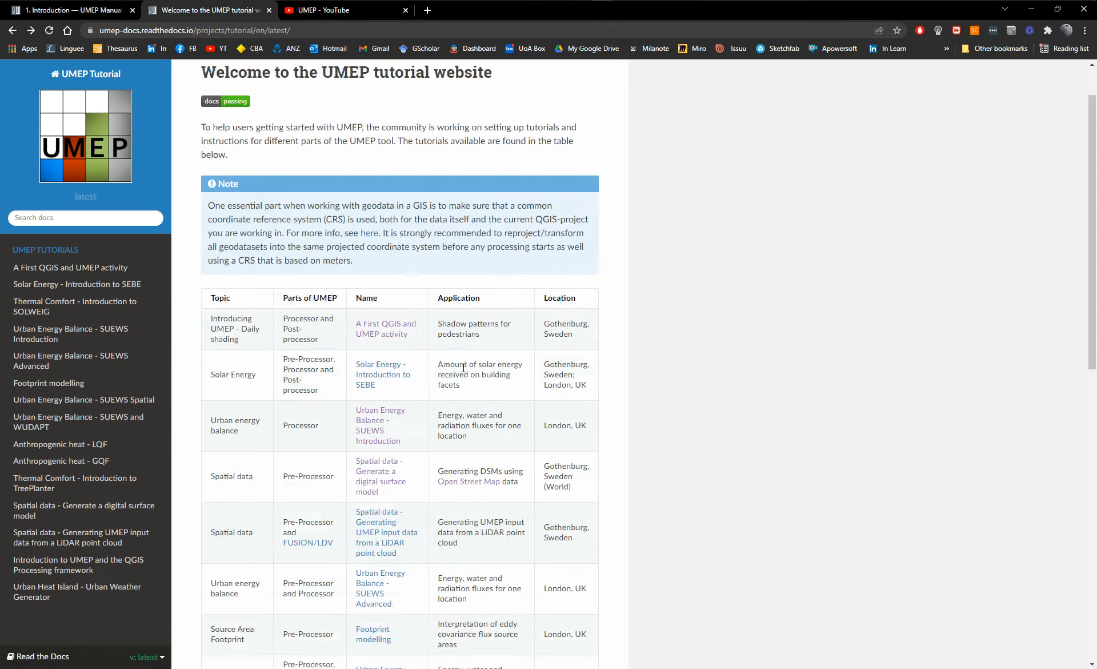
scroll(380, 177, down, 10)
scroll(398, 461, down, 3)
scroll(400, 501, up, 12)
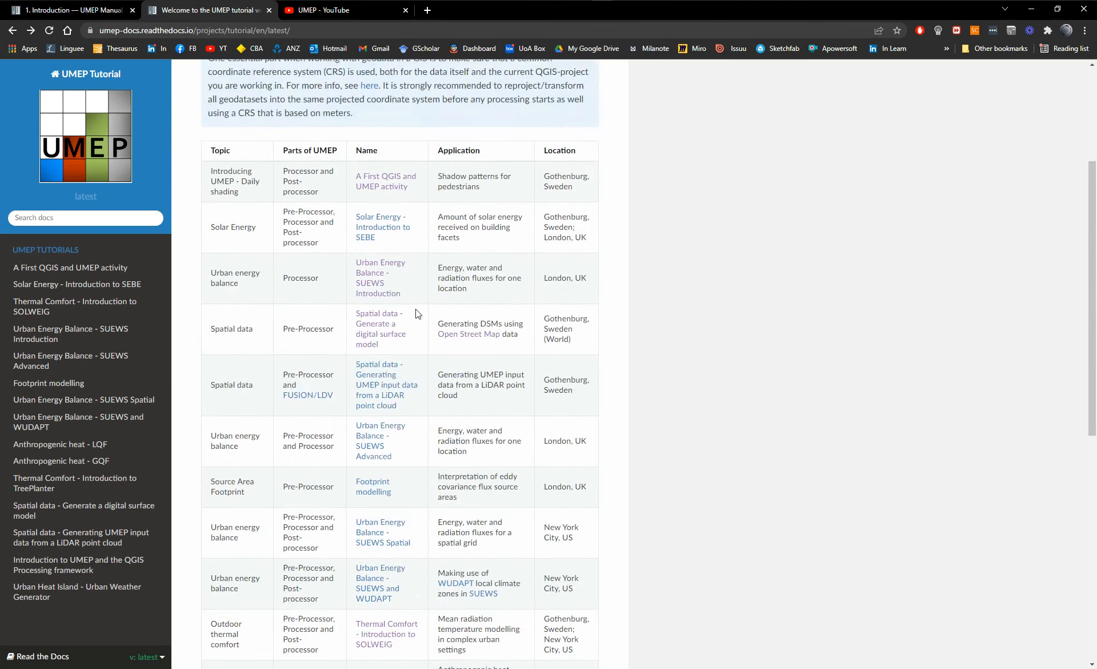
scroll(425, 300, down, 4)
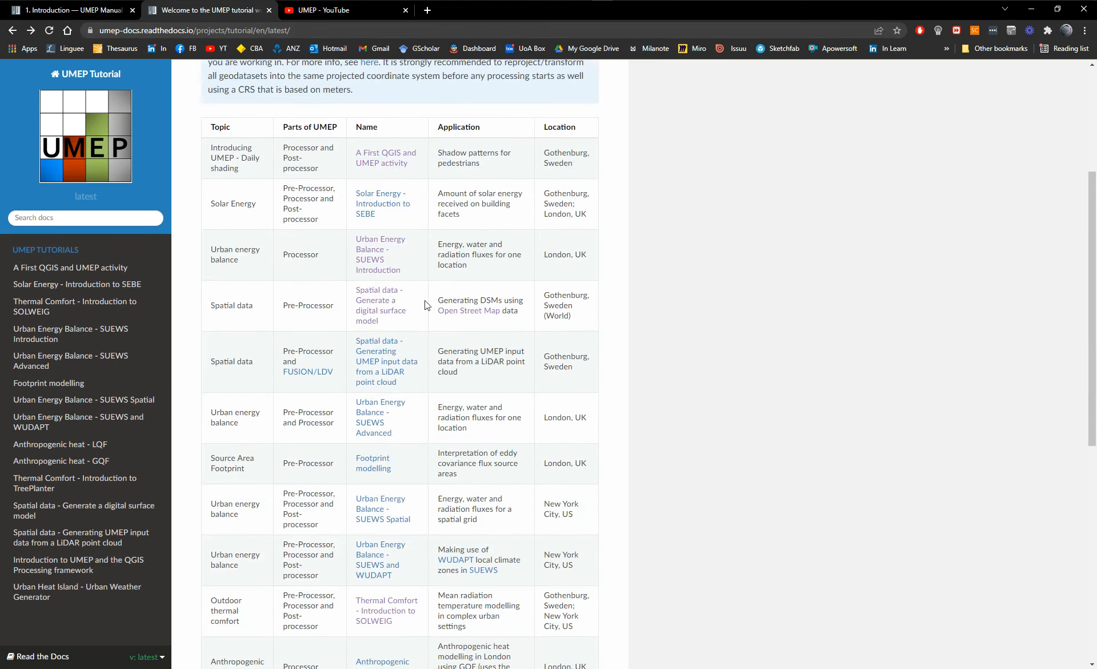
scroll(446, 382, down, 1)
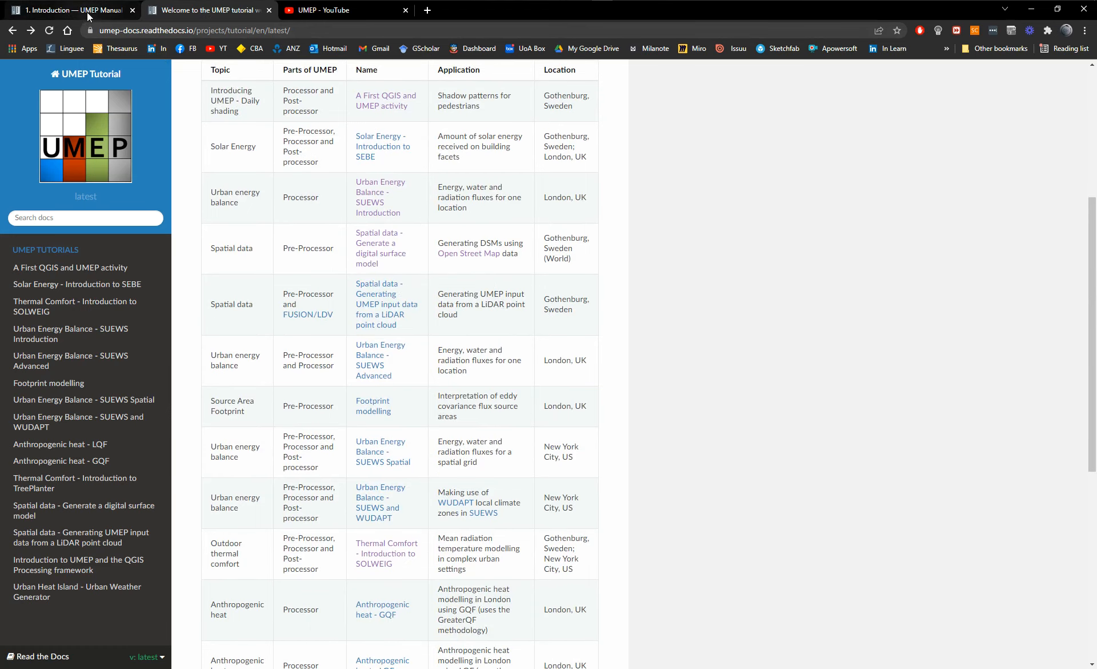
scroll(340, 190, up, 5)
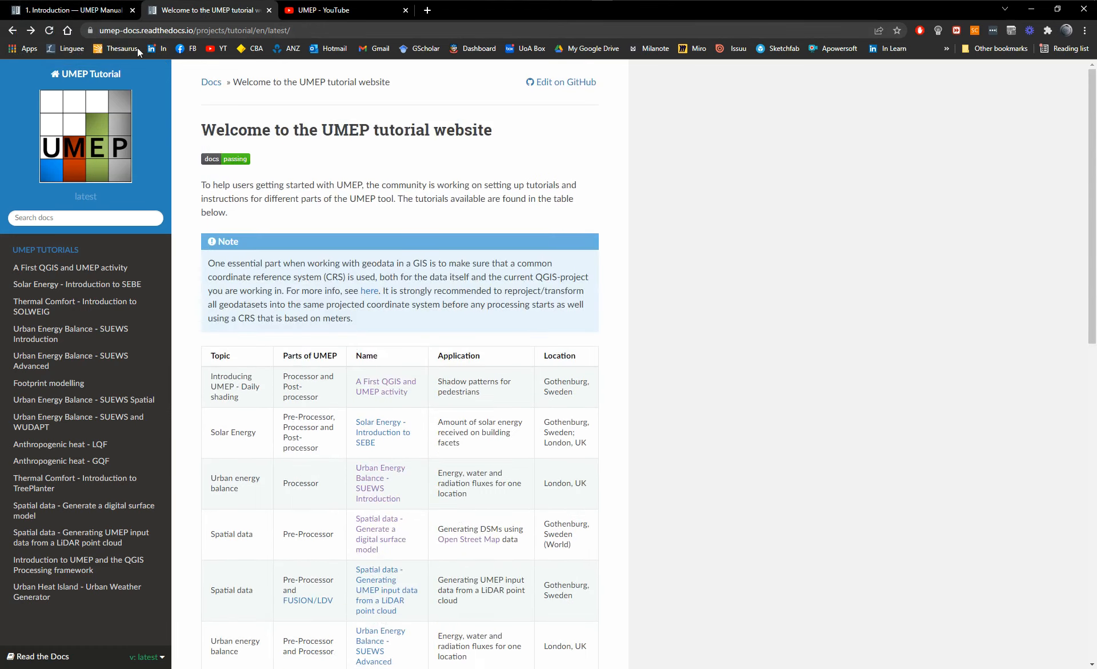
click(73, 11)
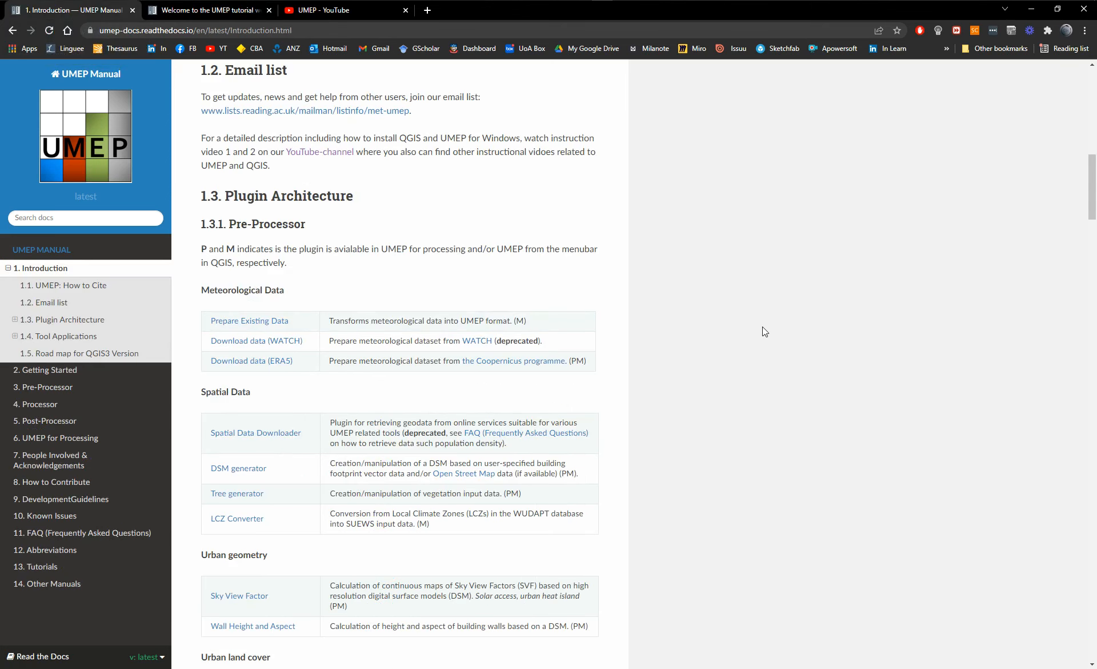
click(210, 11)
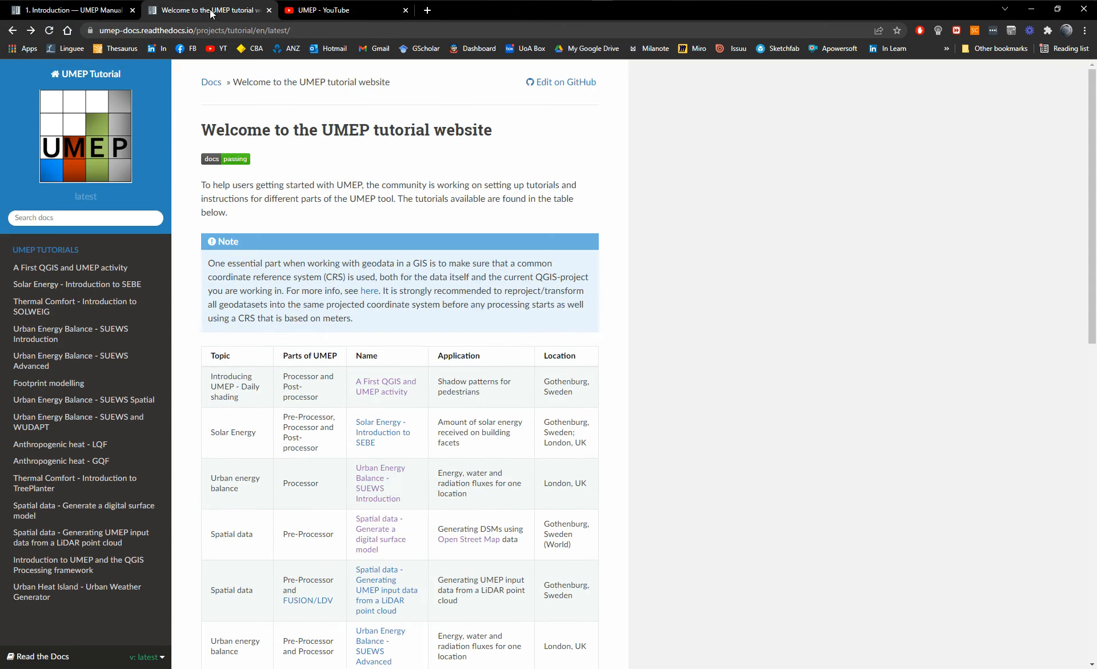
scroll(381, 332, down, 1)
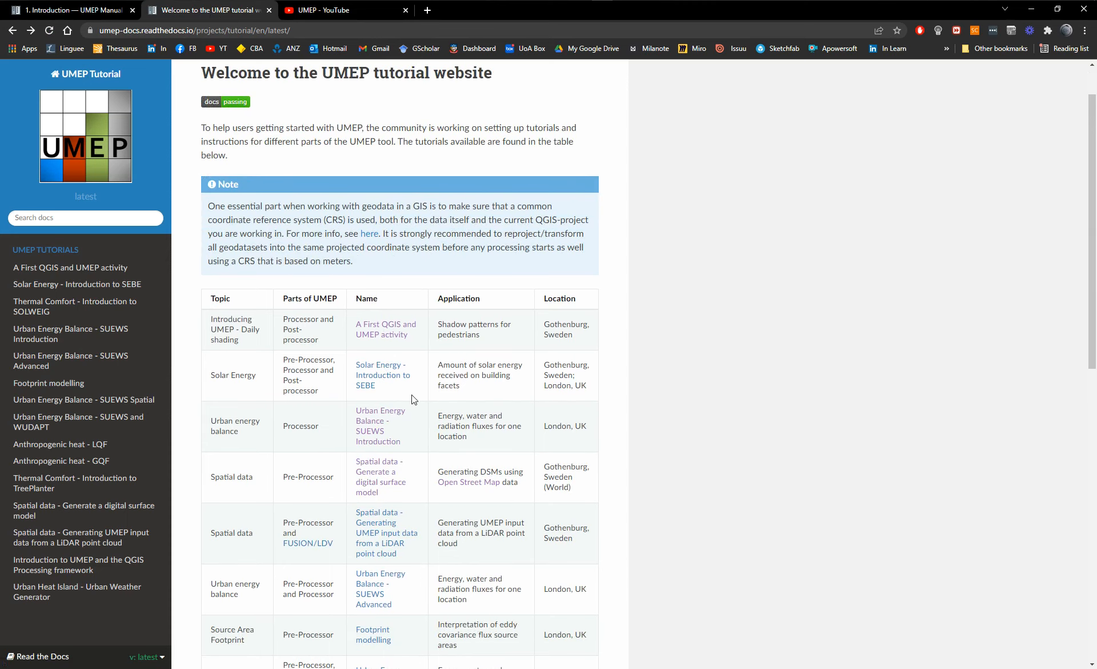
Examine the study locations listed in the tutorials table, starting with the first activity's Gothenburg, Sweden entry.
scroll(629, 379, down, 2)
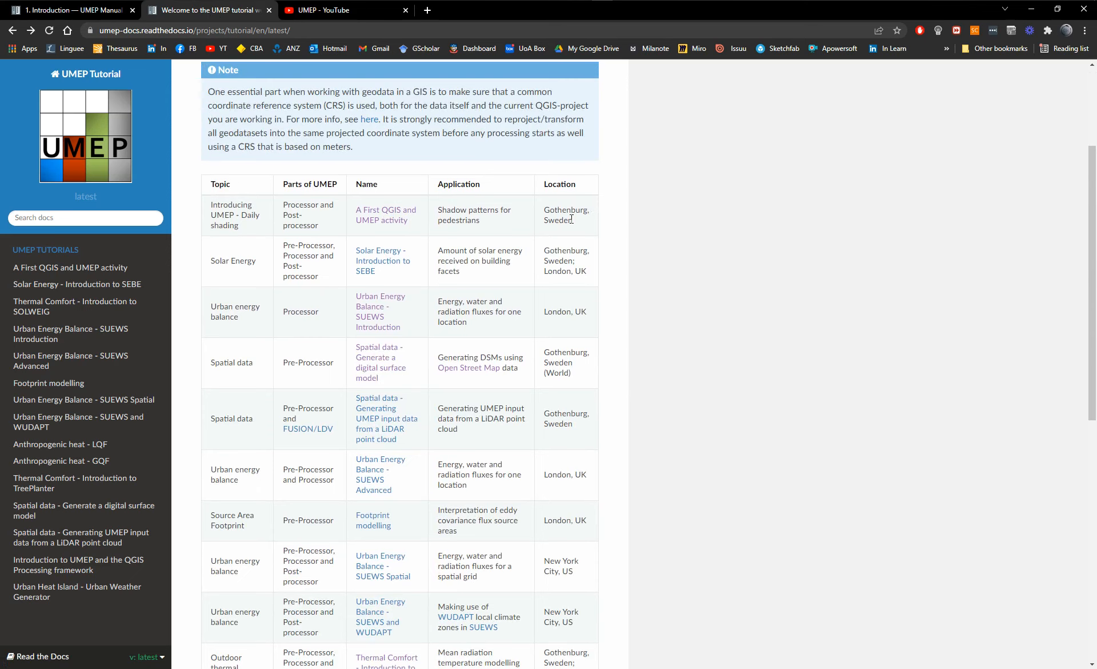
drag(545, 210, 596, 233)
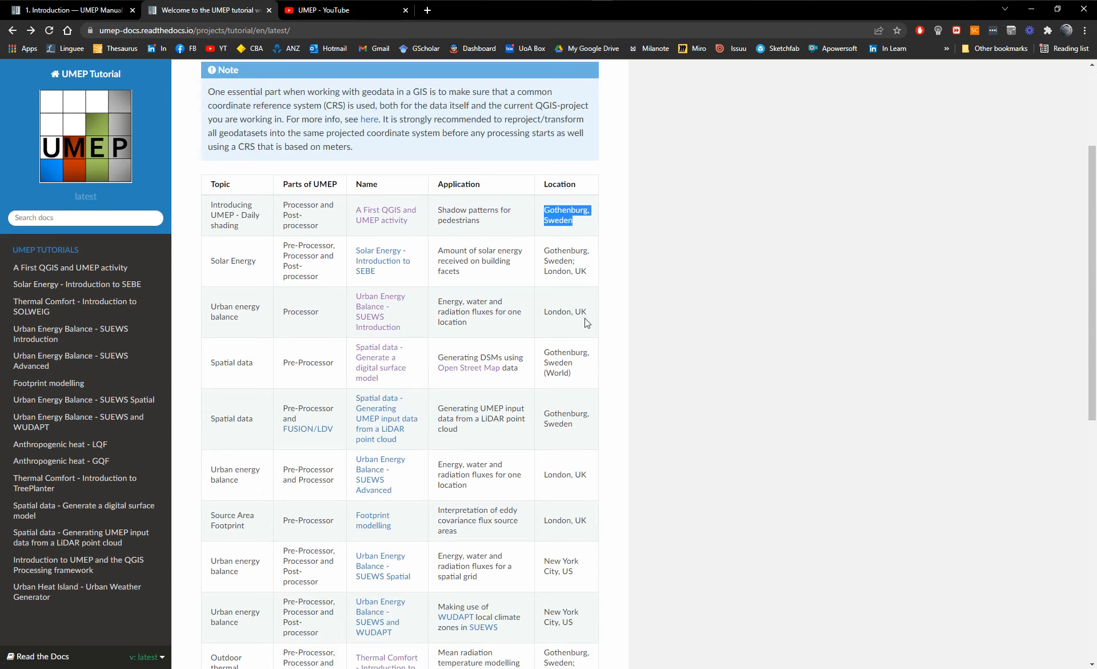
scroll(738, 283, up, 2)
scroll(732, 292, down, 2)
scroll(358, 155, down, 2)
scroll(375, 191, up, 5)
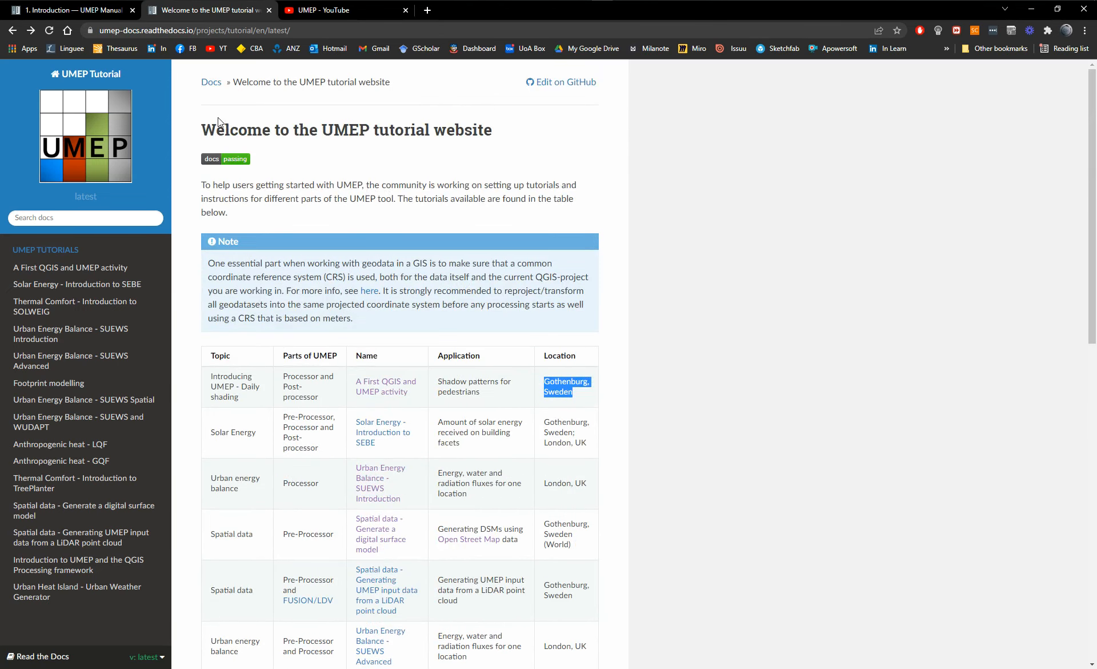
Compare the manual's Introduction chapter with the tutorial website's welcome page, ending on the manual.
click(85, 12)
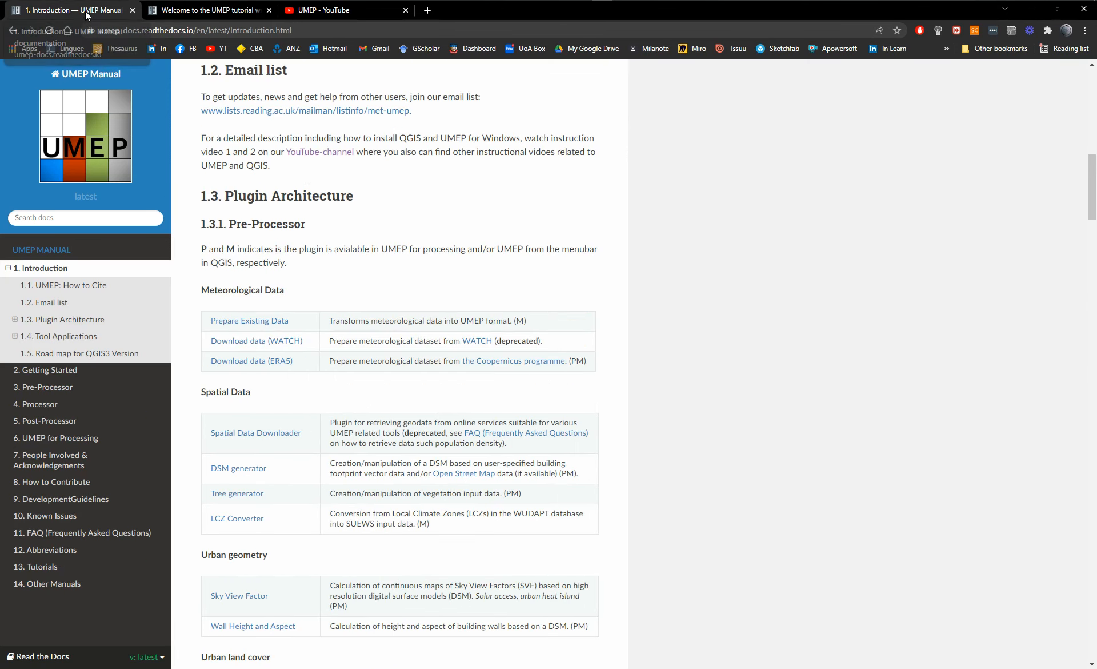
scroll(738, 324, up, 1)
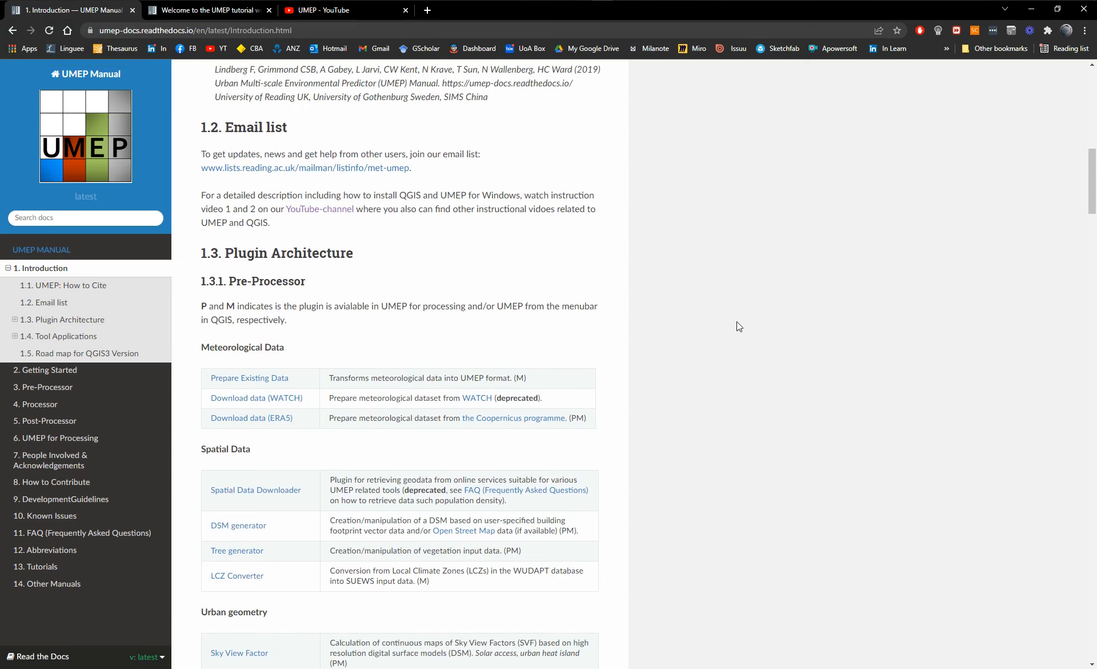
key(ctrl+Tab)
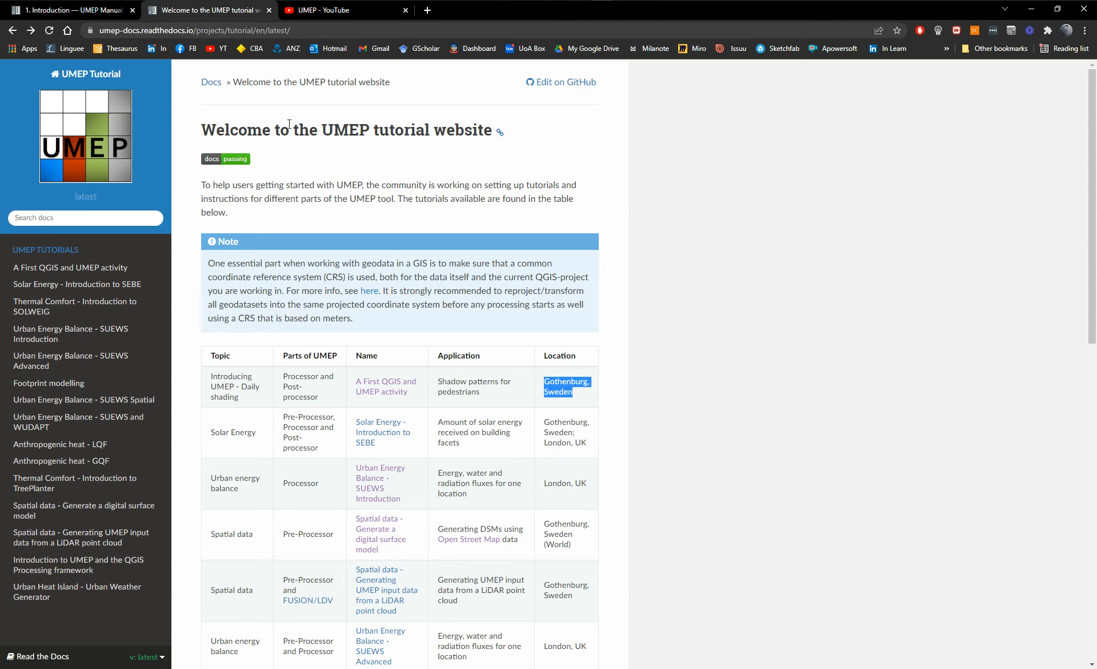
click(283, 130)
click(48, 14)
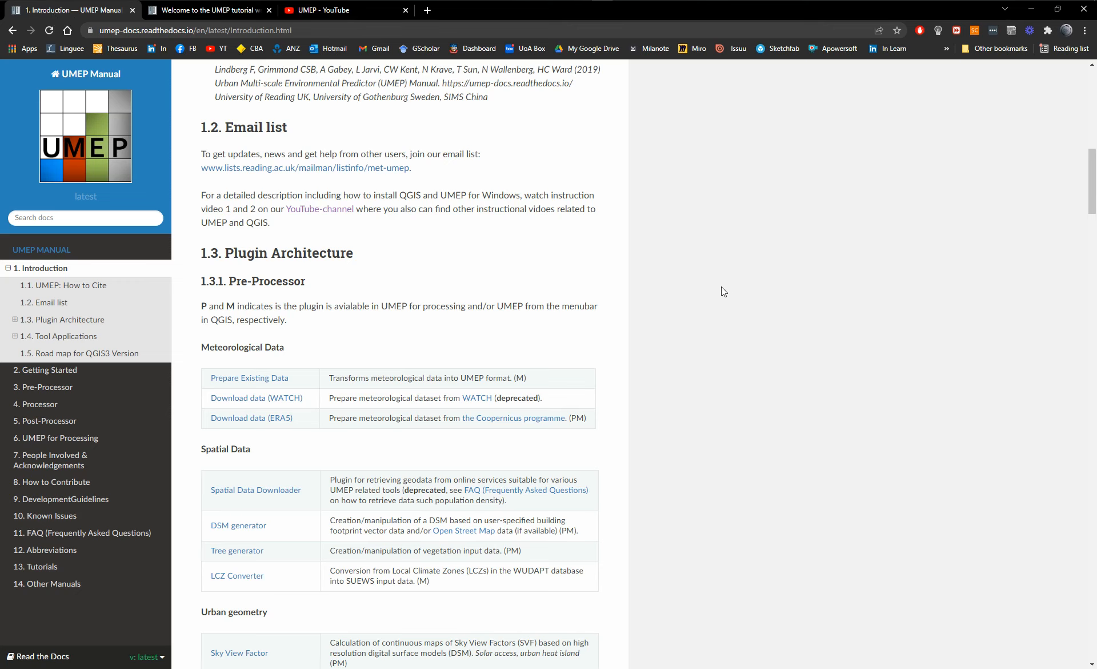
Look through the Introduction's Pre-Processor tables and the list of tool manuals in the Pre-Processor chapter.
scroll(719, 282, down, 1)
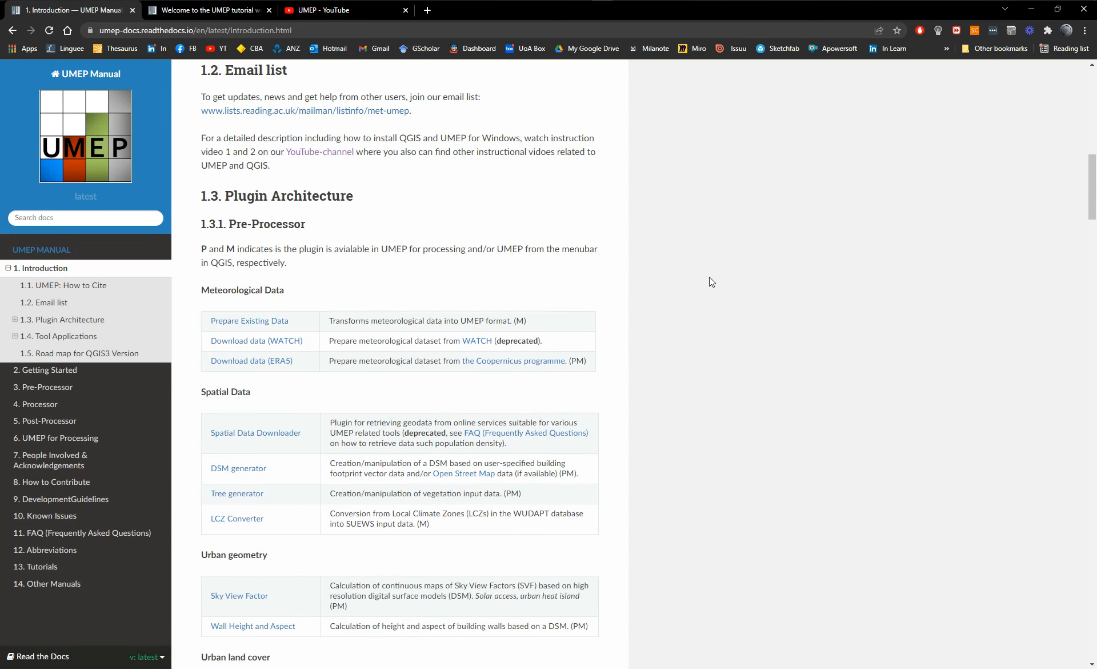
scroll(301, 205, down, 1)
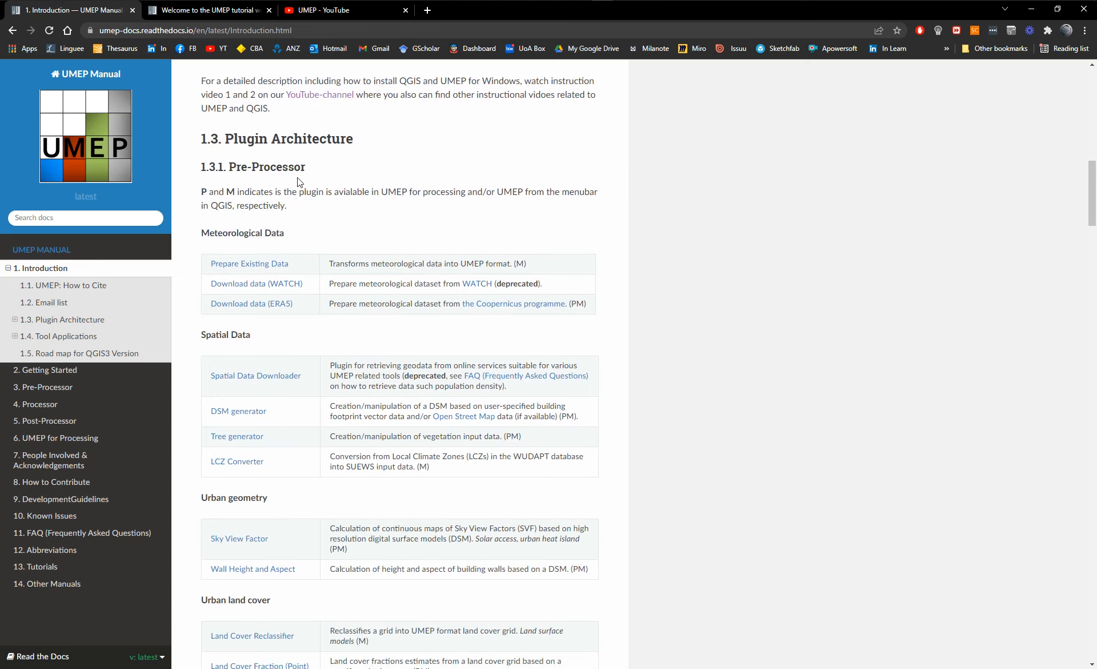
scroll(298, 180, down, 1)
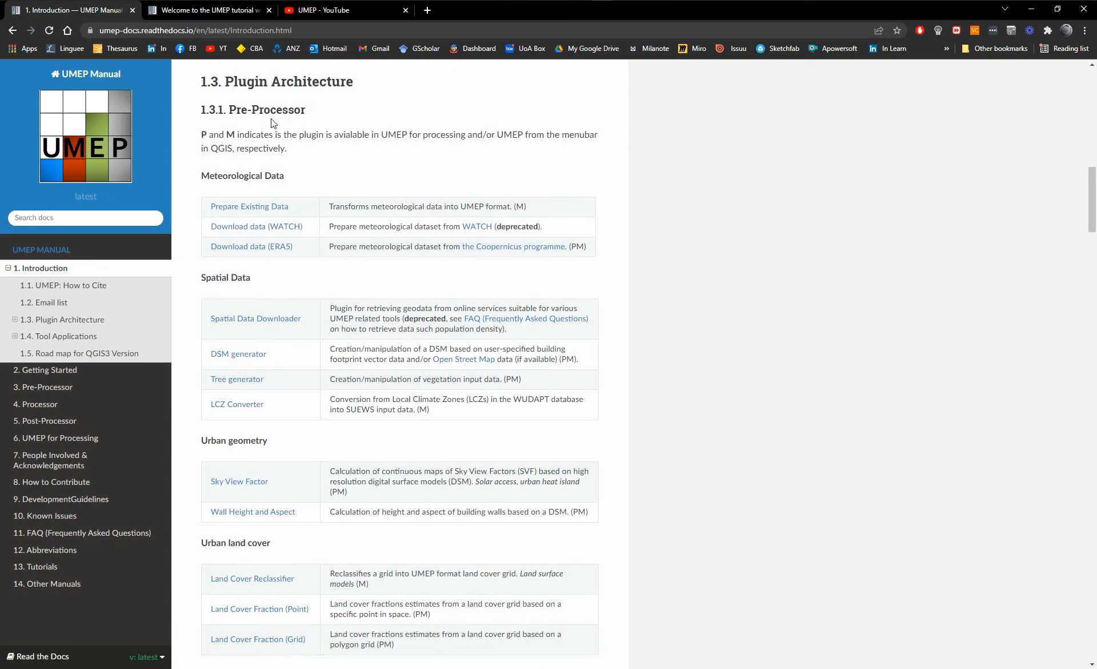
scroll(271, 118, down, 1)
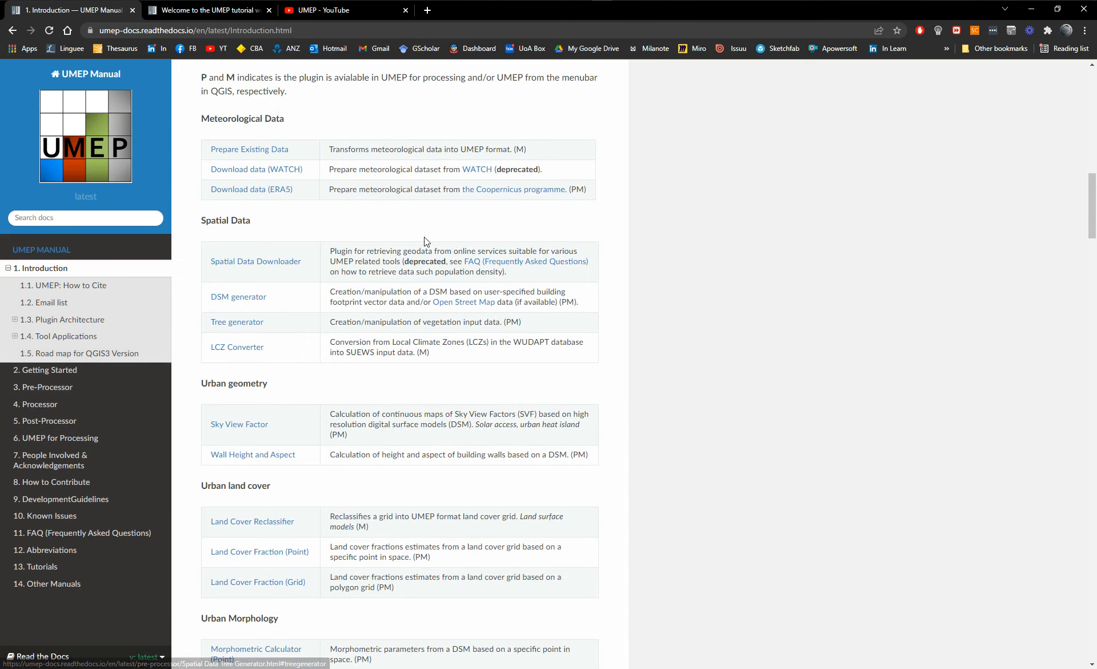
scroll(424, 237, up, 6)
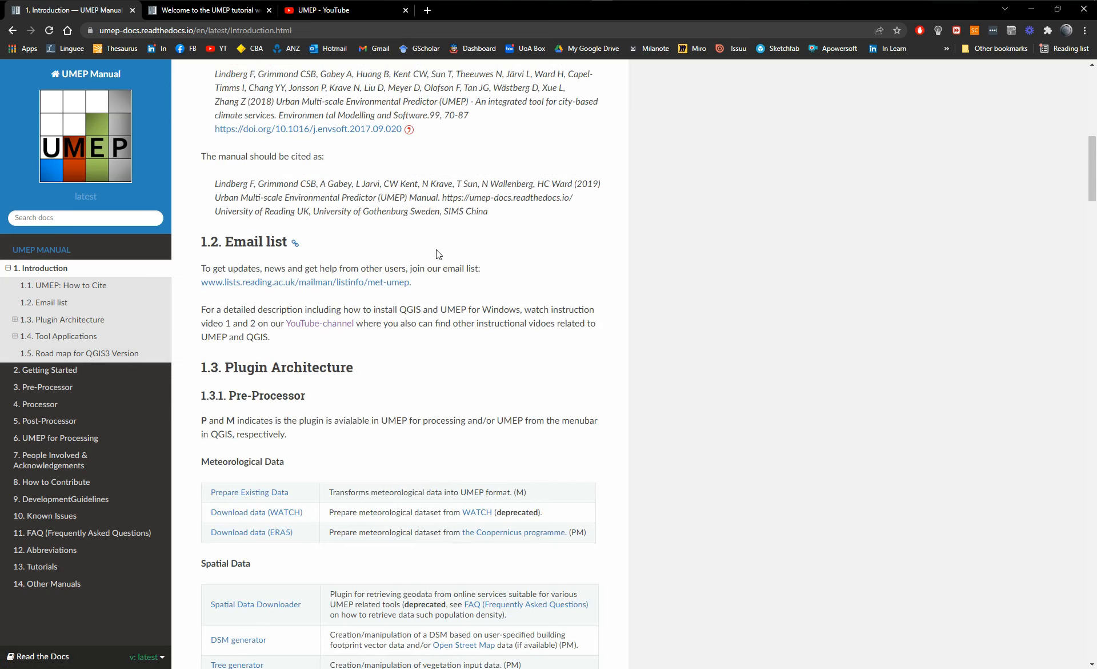
click(45, 389)
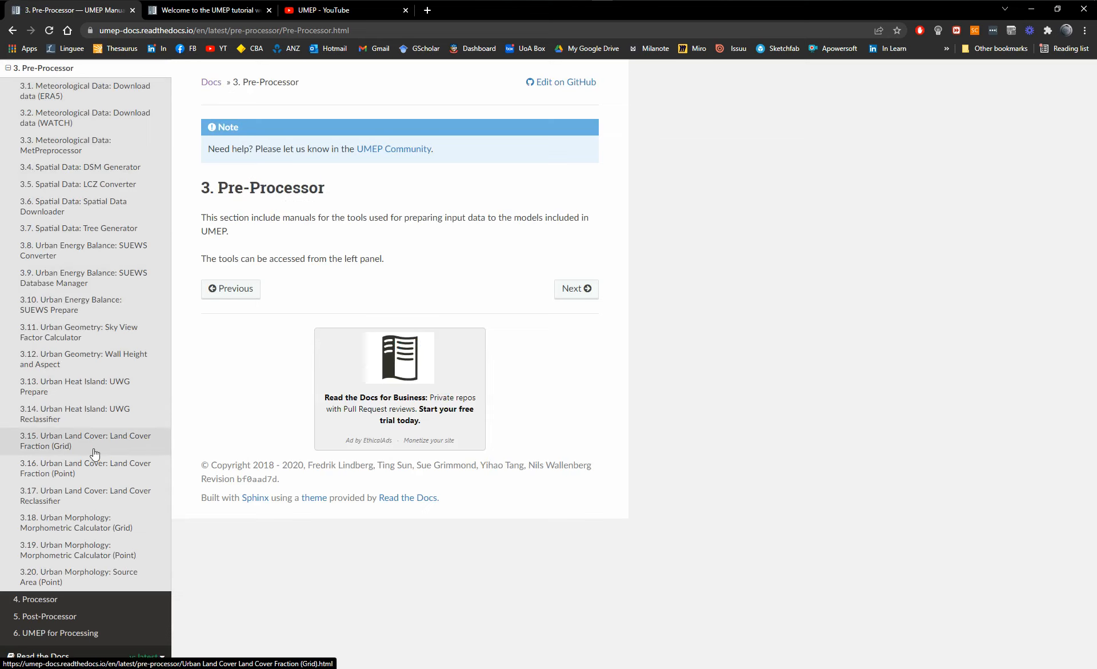
click(8, 68)
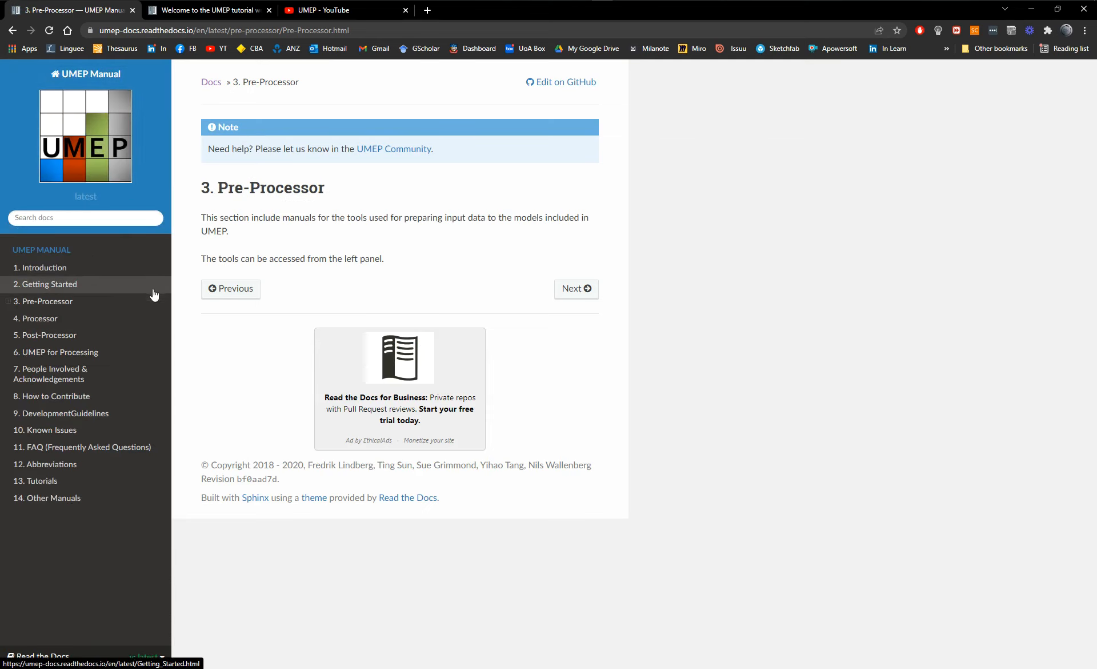
Return to the UMEP tutorial website and open the "A First QGIS and UMEP activity" tutorial from the table.
click(196, 12)
scroll(606, 301, down, 2)
scroll(606, 300, down, 1)
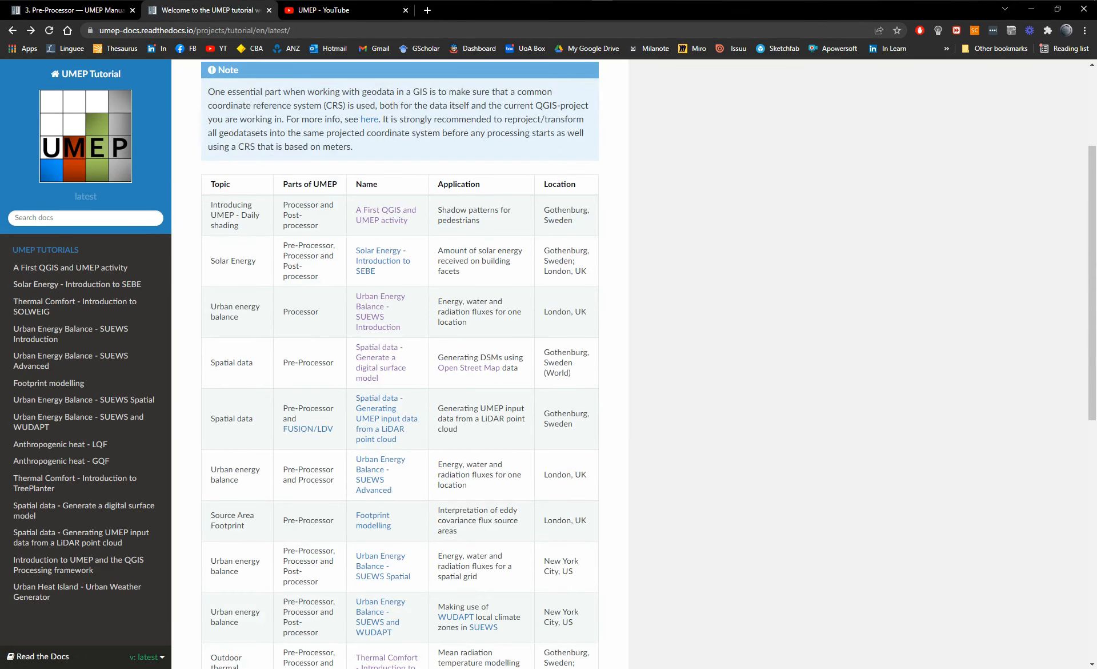
scroll(150, 175, up, 3)
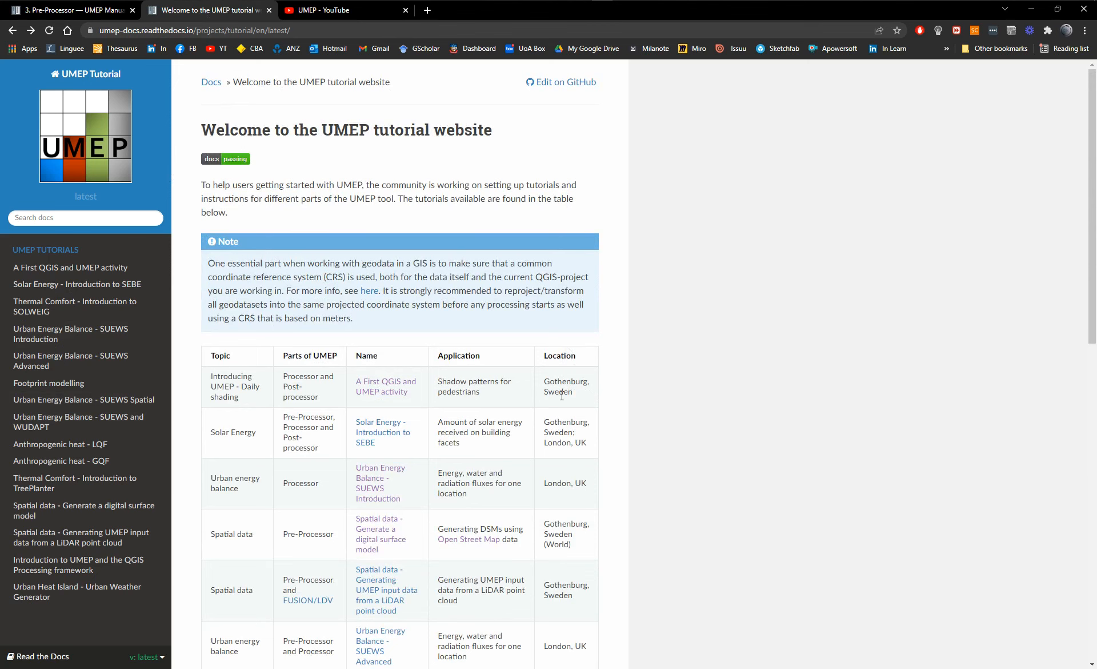
click(386, 387)
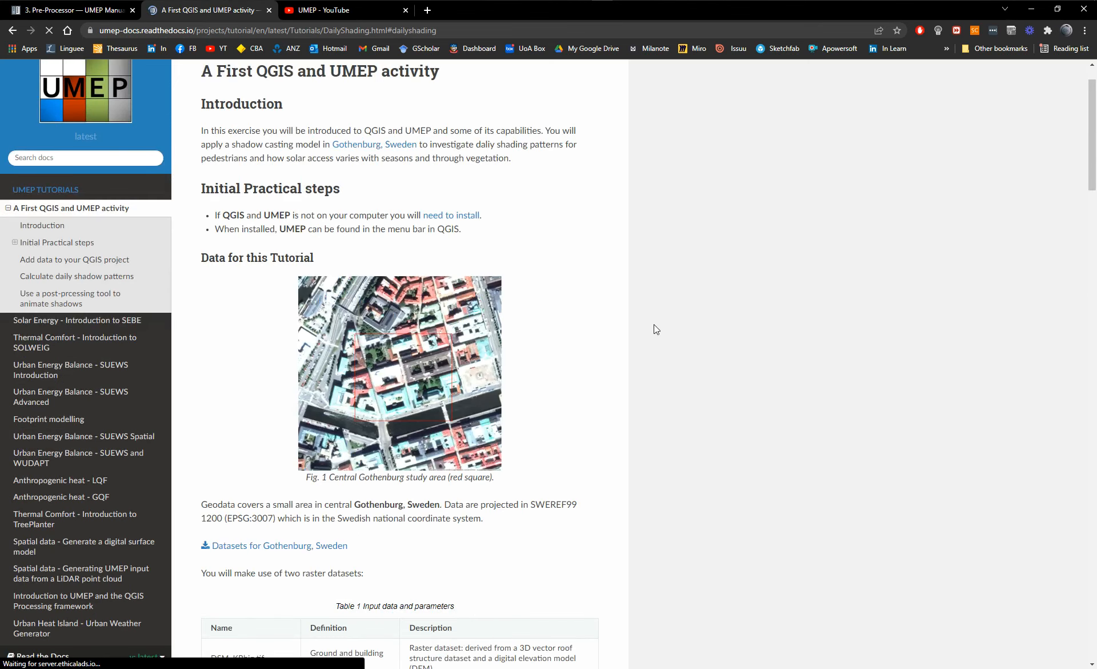
Download the Datasets for Gothenburg, Sweden from the tutorial, look over its input data section and return to the tutorial overview.
scroll(438, 471, down, 2)
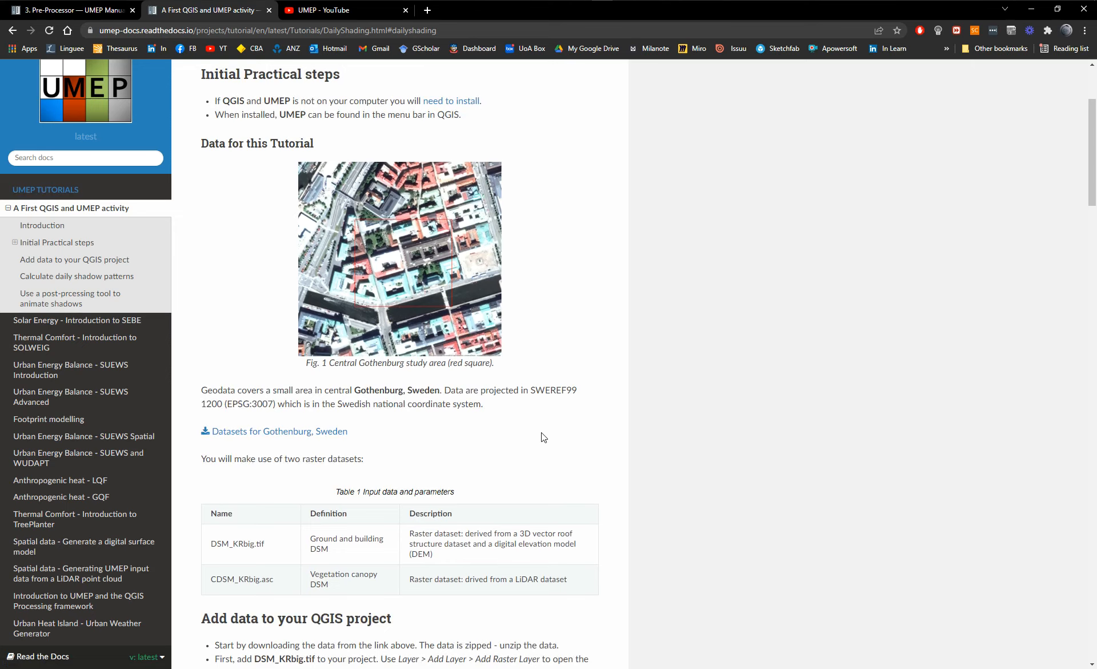
click(283, 438)
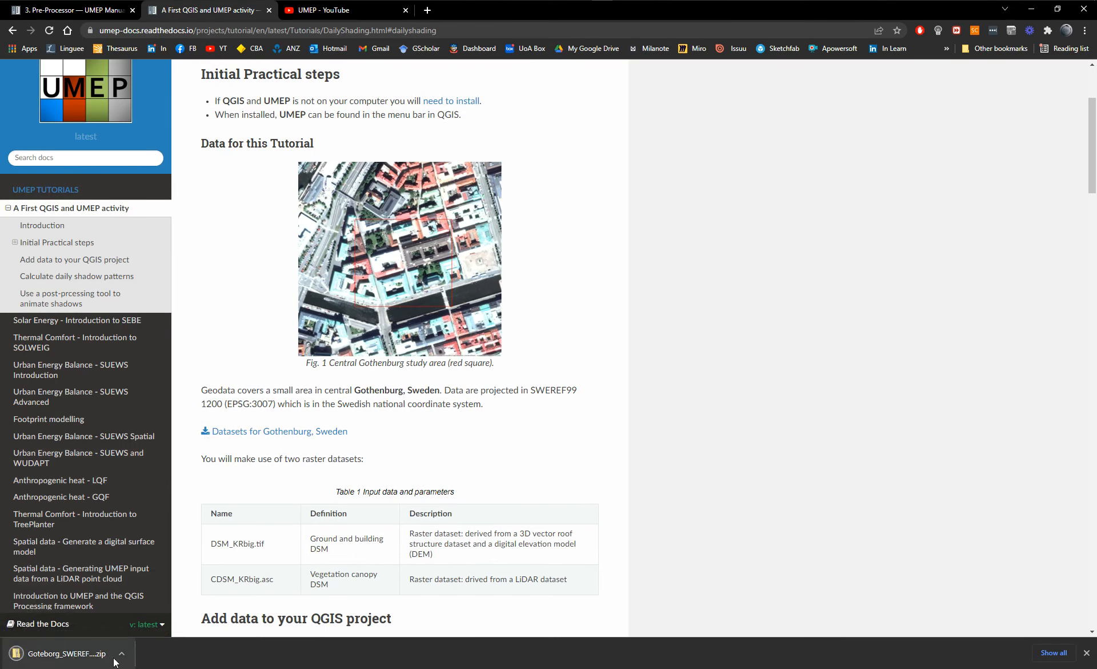
scroll(557, 196, up, 2)
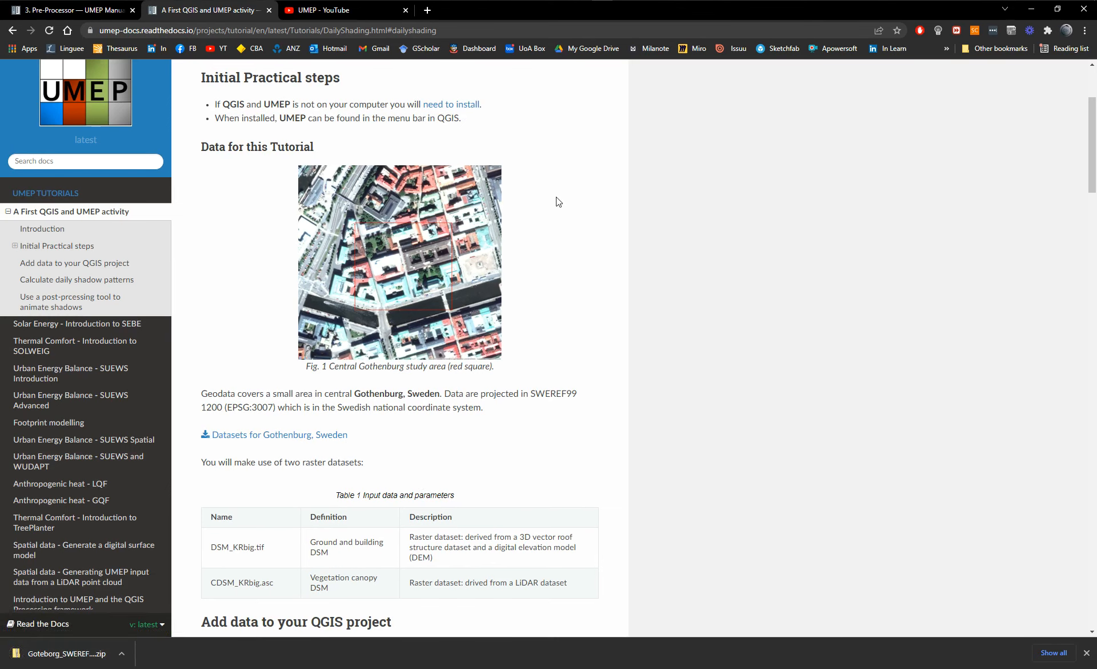
scroll(594, 369, down, 7)
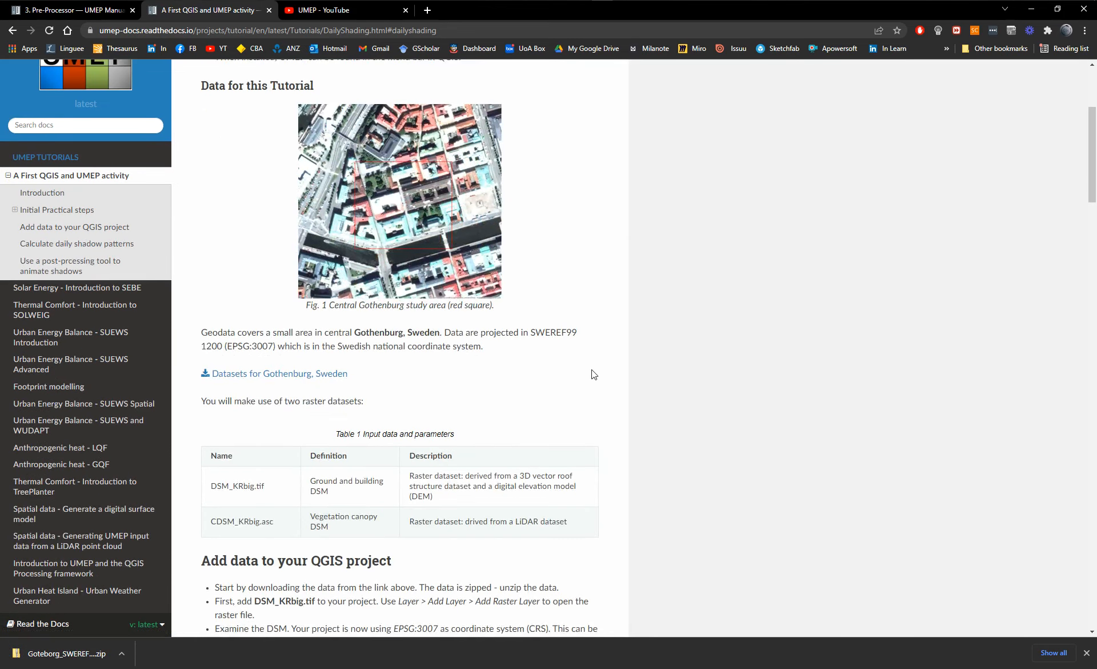
scroll(594, 370, up, 5)
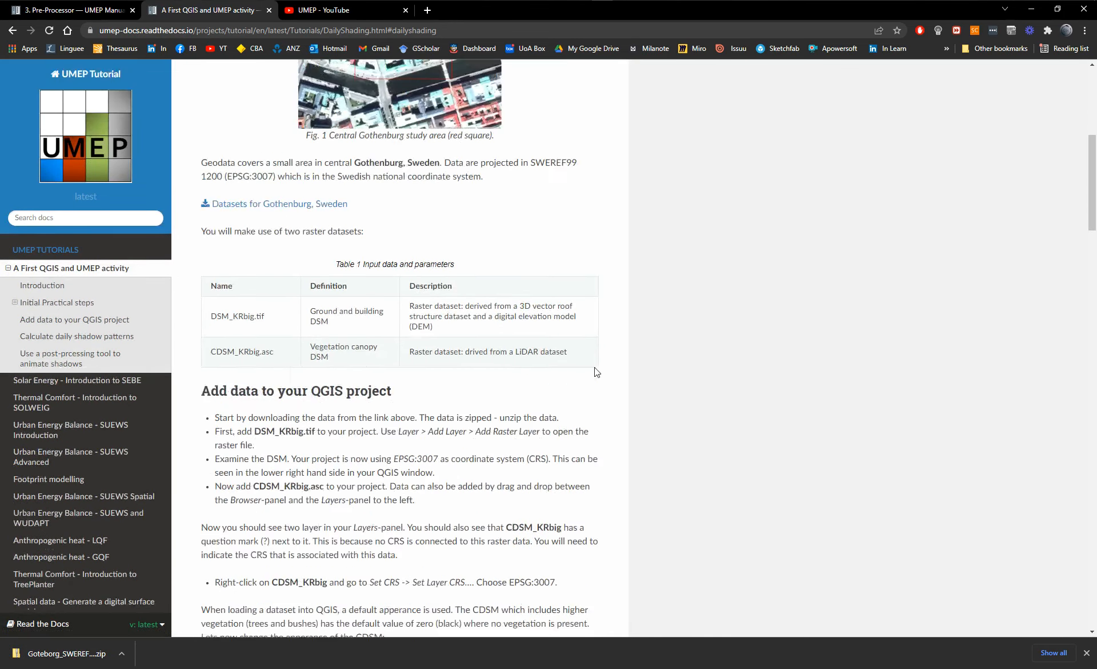
click(12, 30)
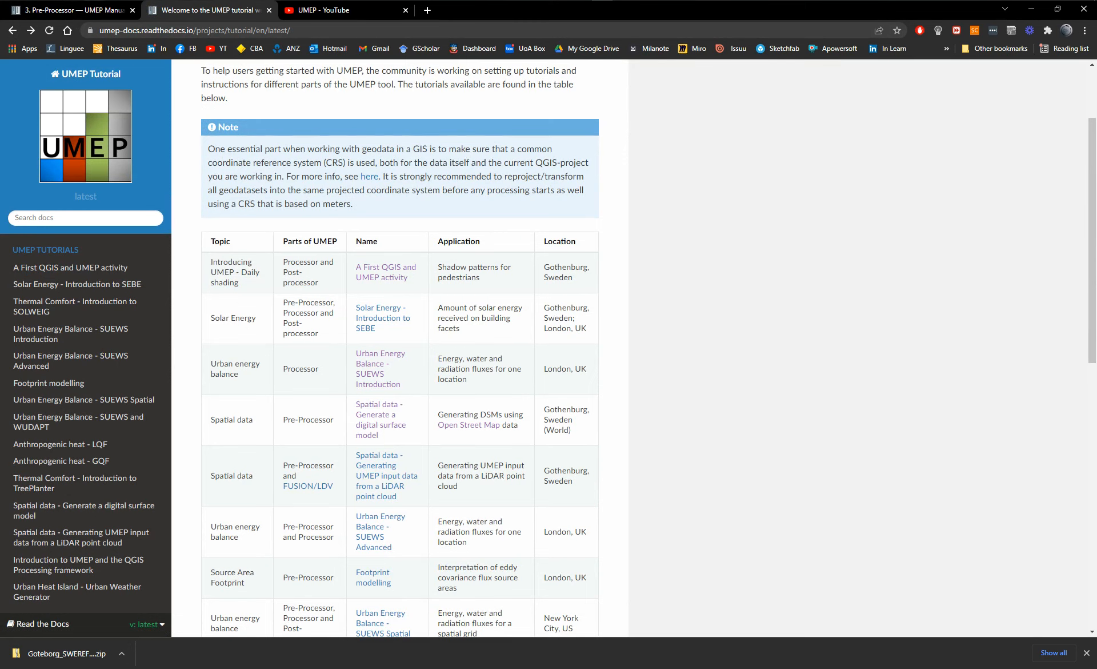
Switch to File Explorer and open the extracted Goteborg_SWEREF99_1200 folder inside SOLWEIG's Datasets folder.
key(alt+Tab)
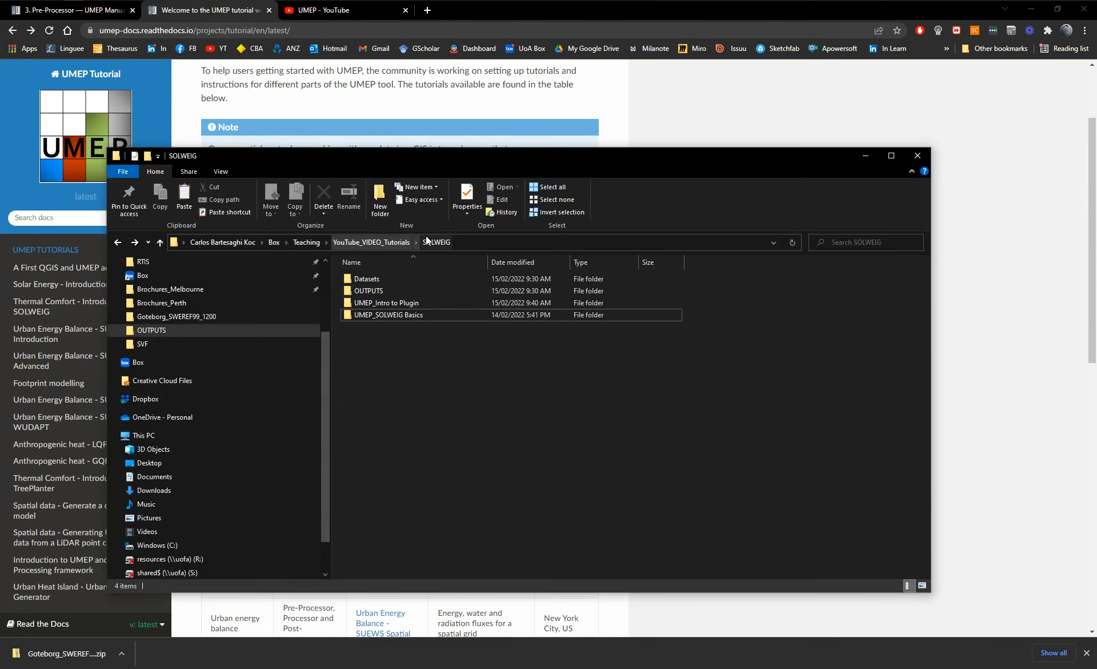
click(367, 279)
double_click(368, 279)
right_click(381, 291)
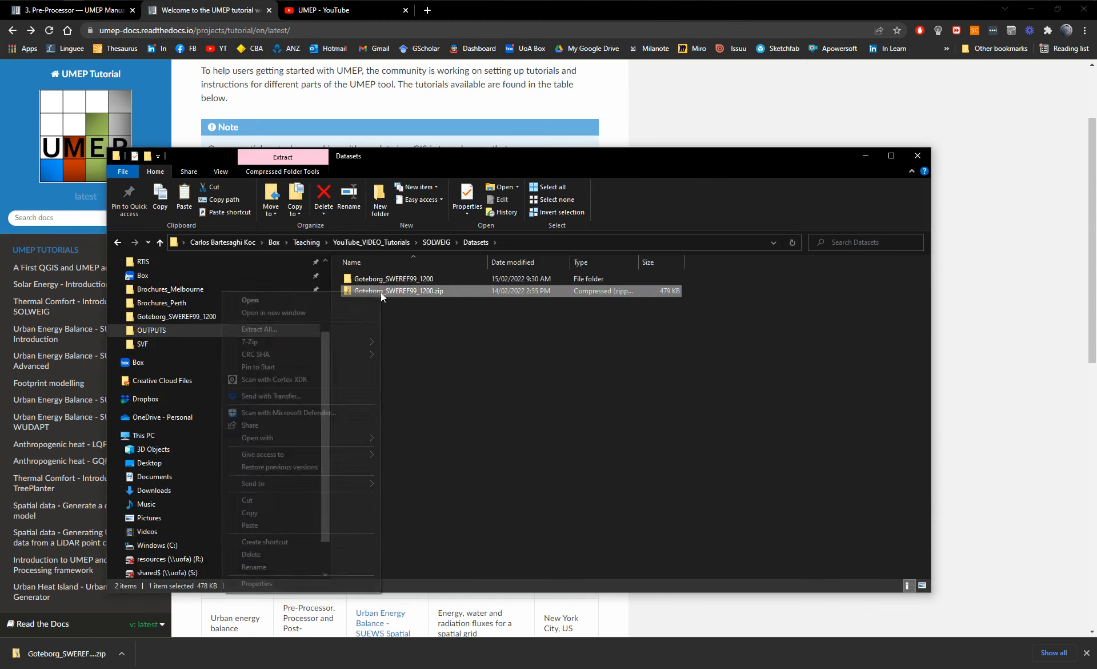
click(458, 343)
click(397, 279)
double_click(396, 279)
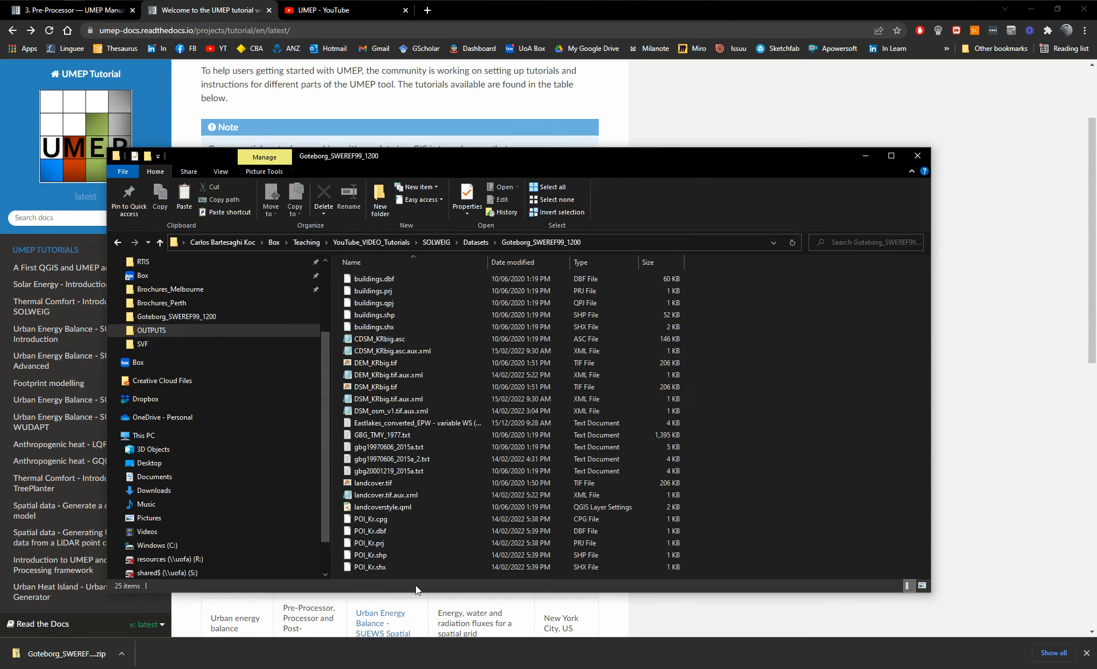
Permanently delete the five POI_Kr files from the Goteborg_SWEREF99_1200 folder, then go back to Datasets and minimise the window.
click(371, 520)
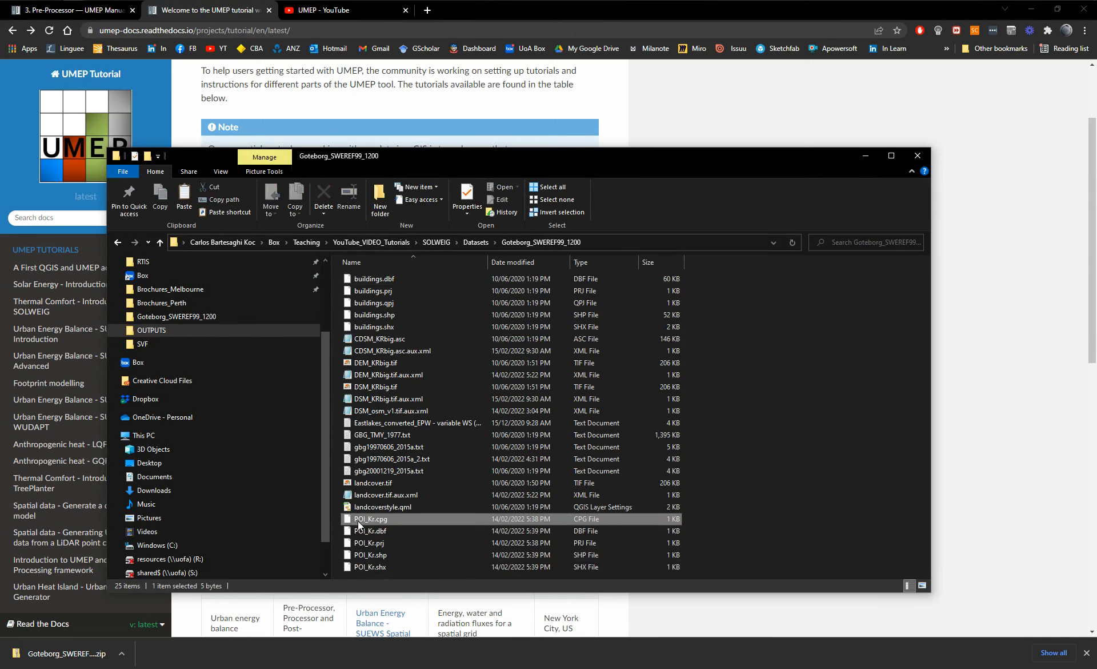
shift+click(369, 567)
key(Delete)
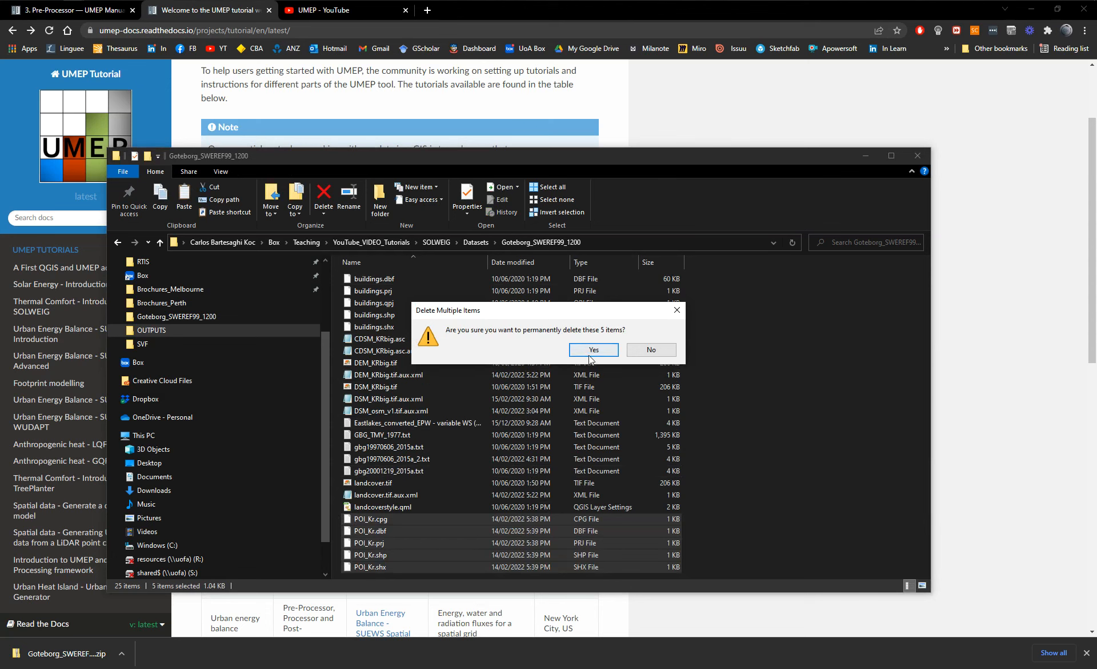
click(648, 350)
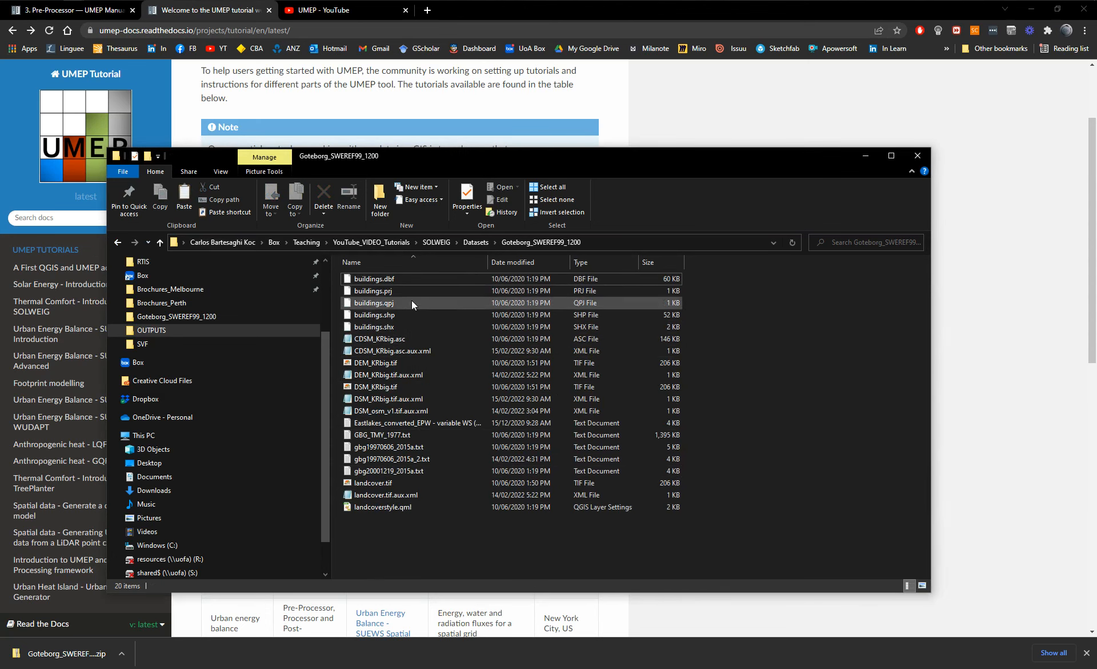
click(118, 242)
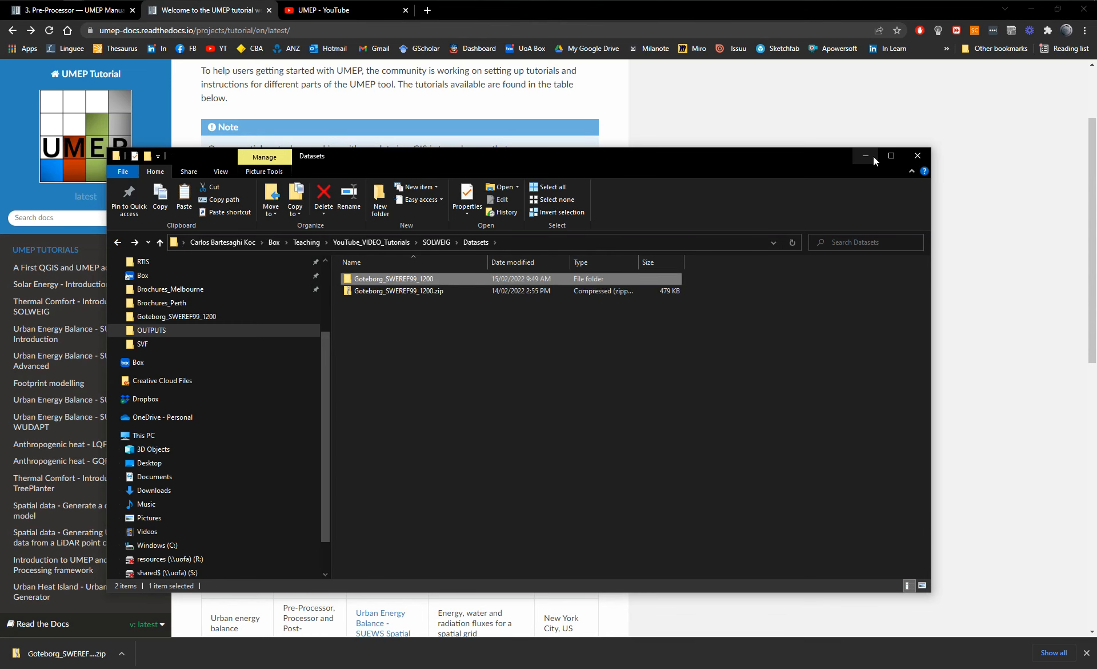
click(866, 156)
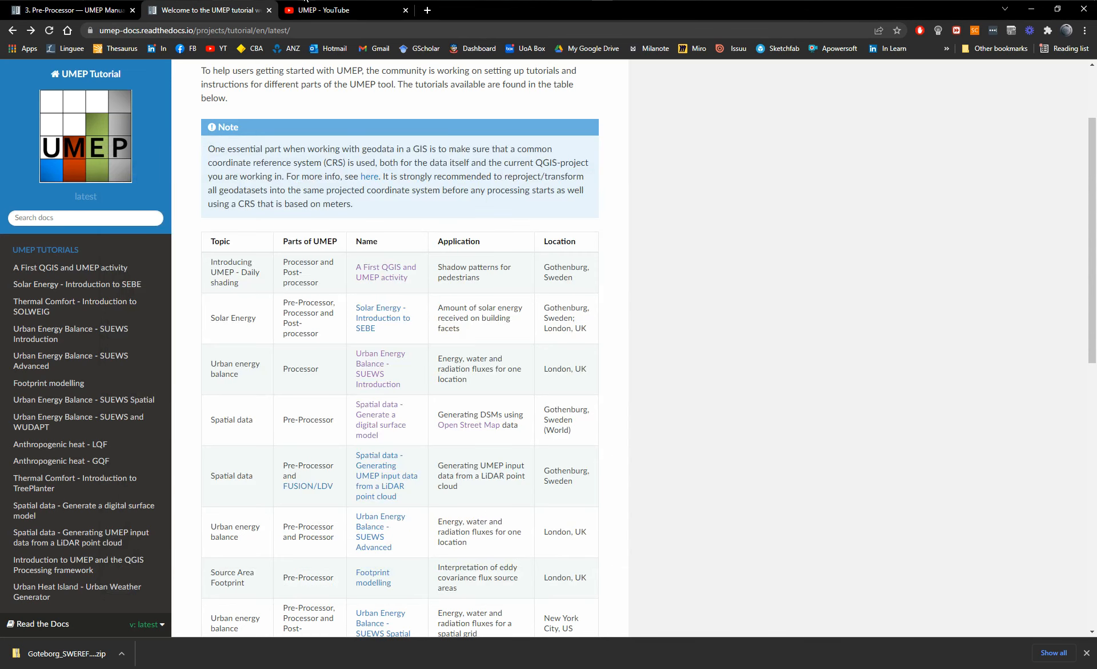
Switch to QGIS and start saving the untitled project as a new file, entering Intro_to_UMEP as its name.
click(332, 1)
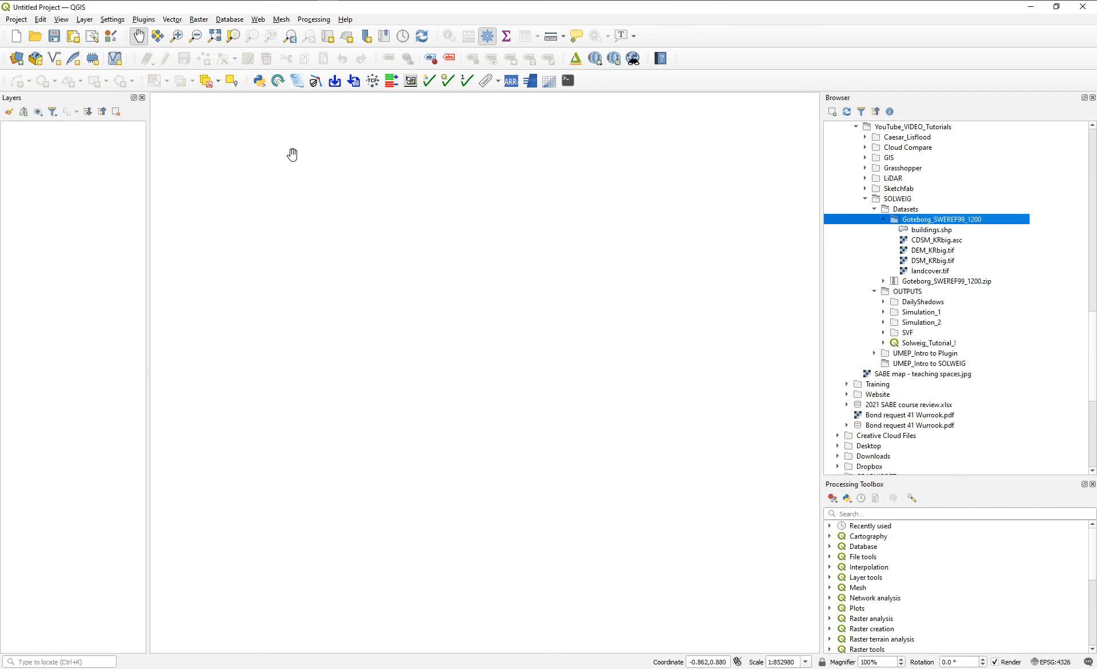
click(22, 24)
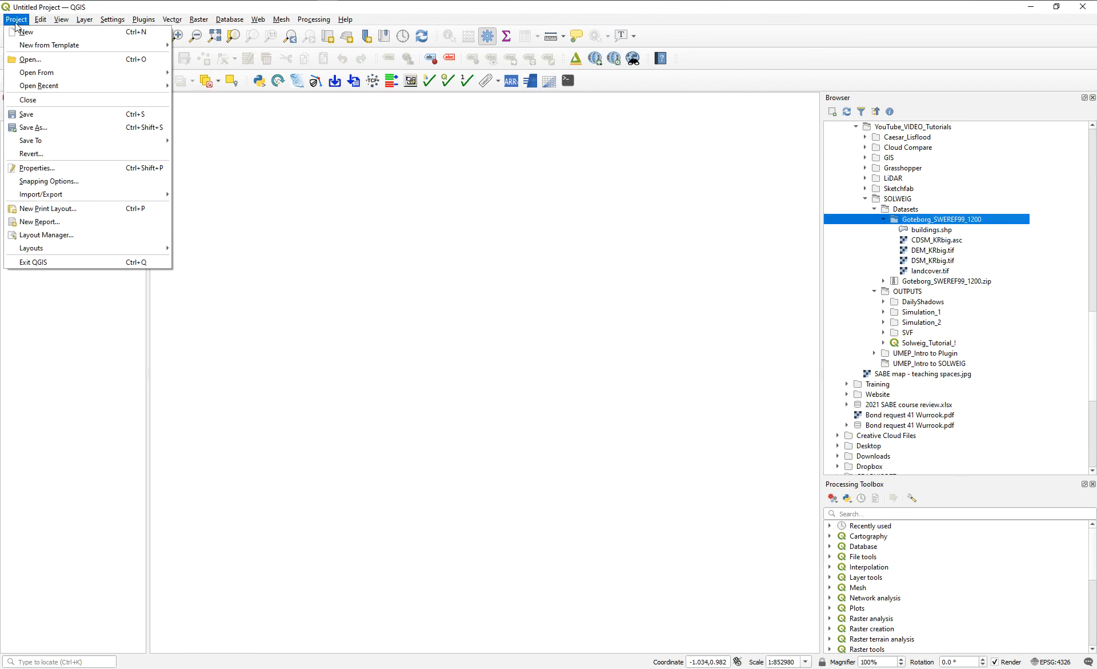
click(33, 126)
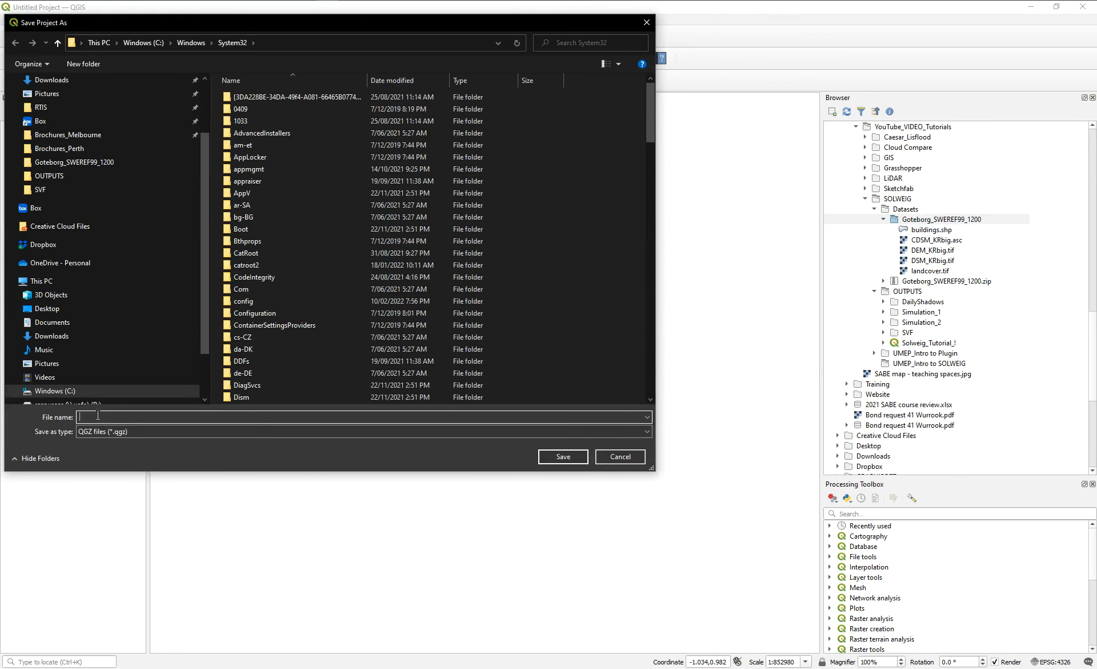
text(UmeP_)
key(BackSpace)
key(BackSpace)
key(BackSpace)
text(INTR)
key(BackSpace)
key(BackSpace)
key(BackSpace)
text(ntro_to_UMEP)
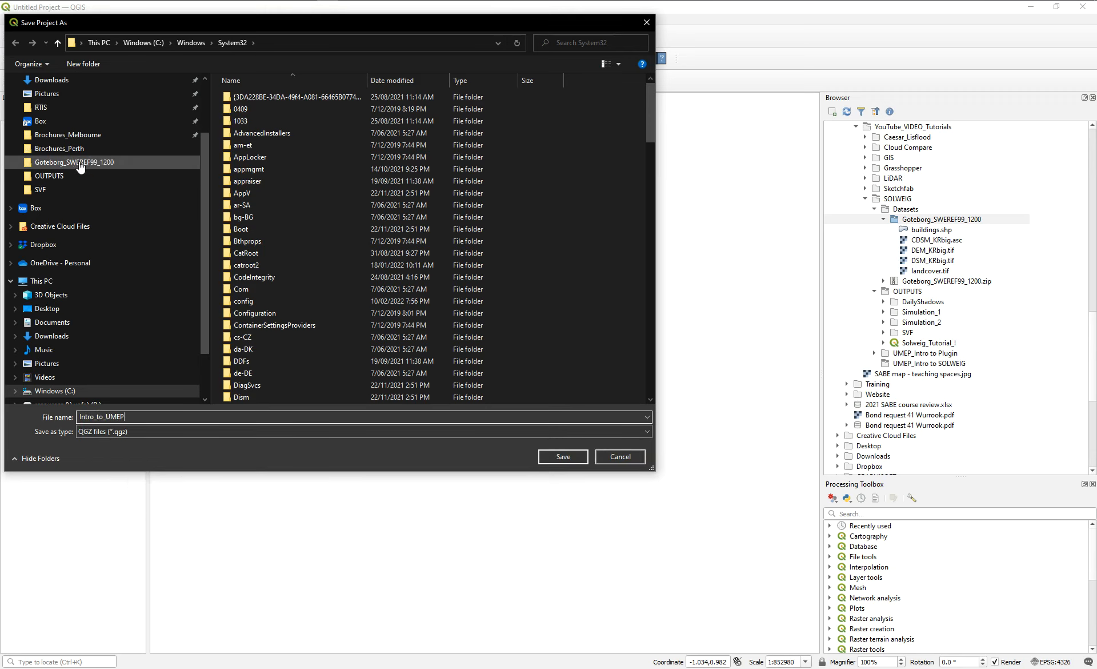
Choose the SOLWEIG folder inside YouTube_VIDEO_Tutorials as the location and save the Intro_to_UMEP project there.
click(63, 162)
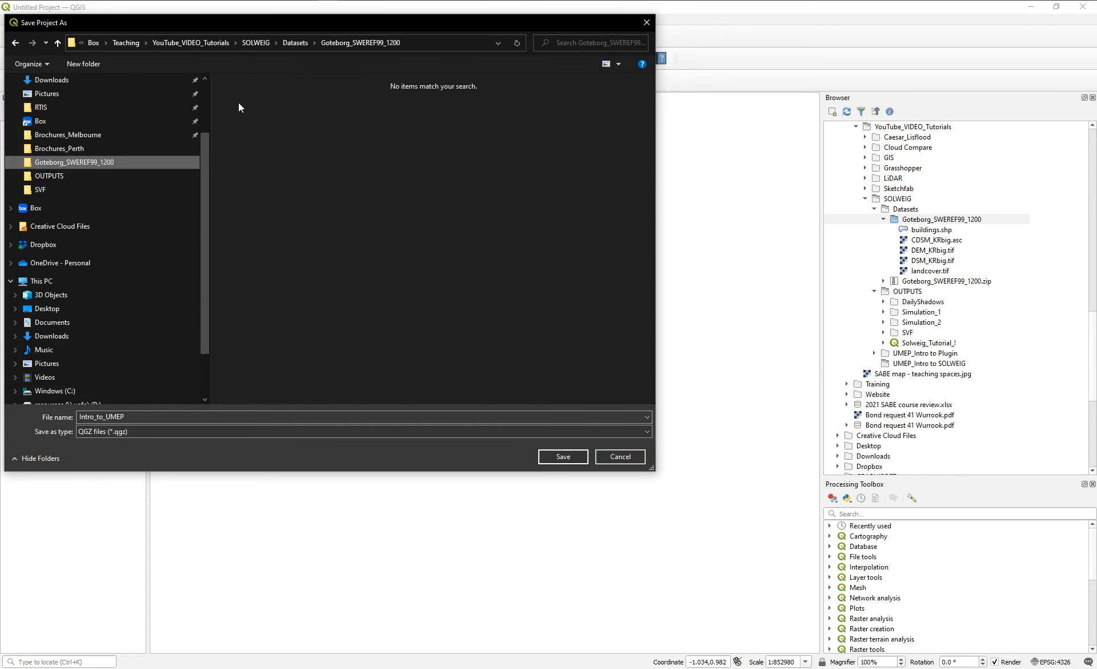
click(287, 43)
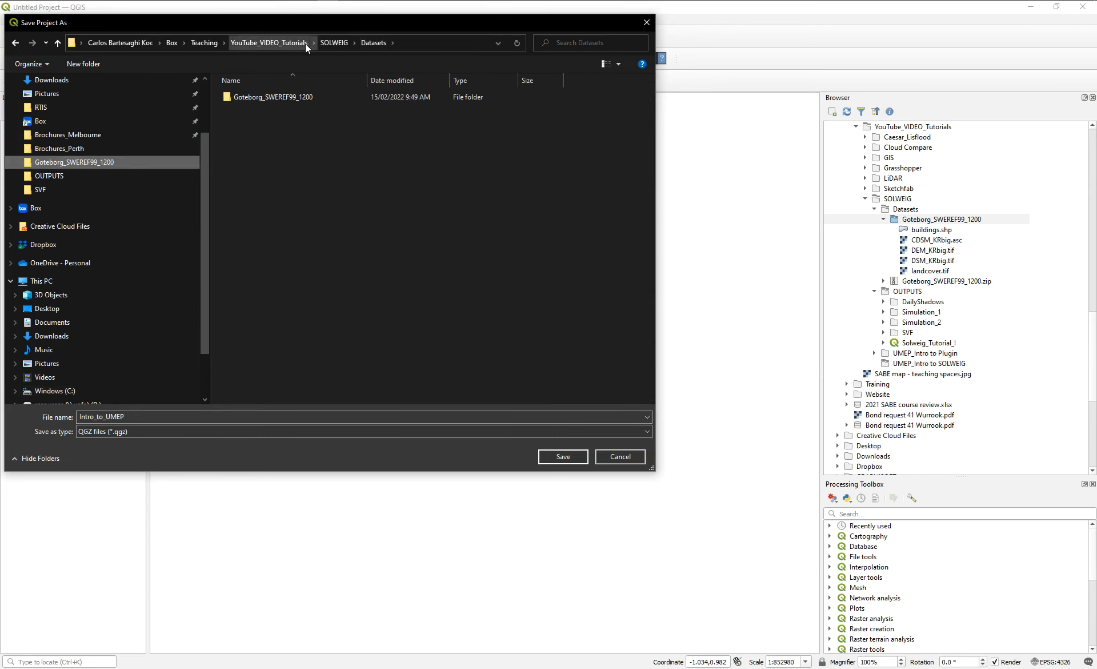
click(335, 42)
click(279, 43)
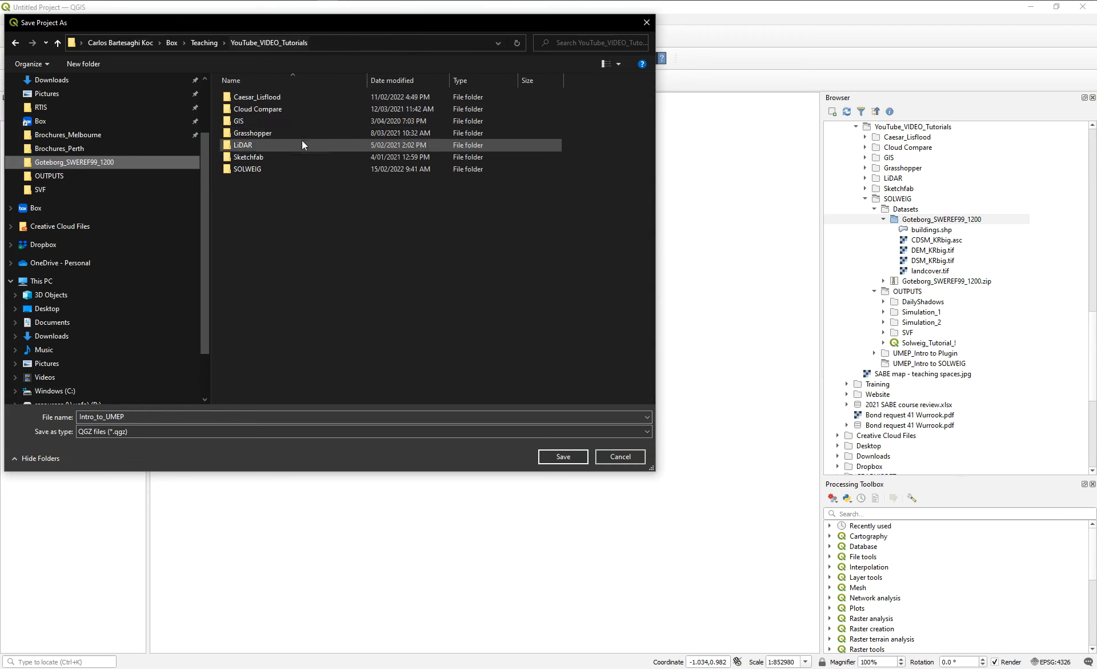
double_click(247, 168)
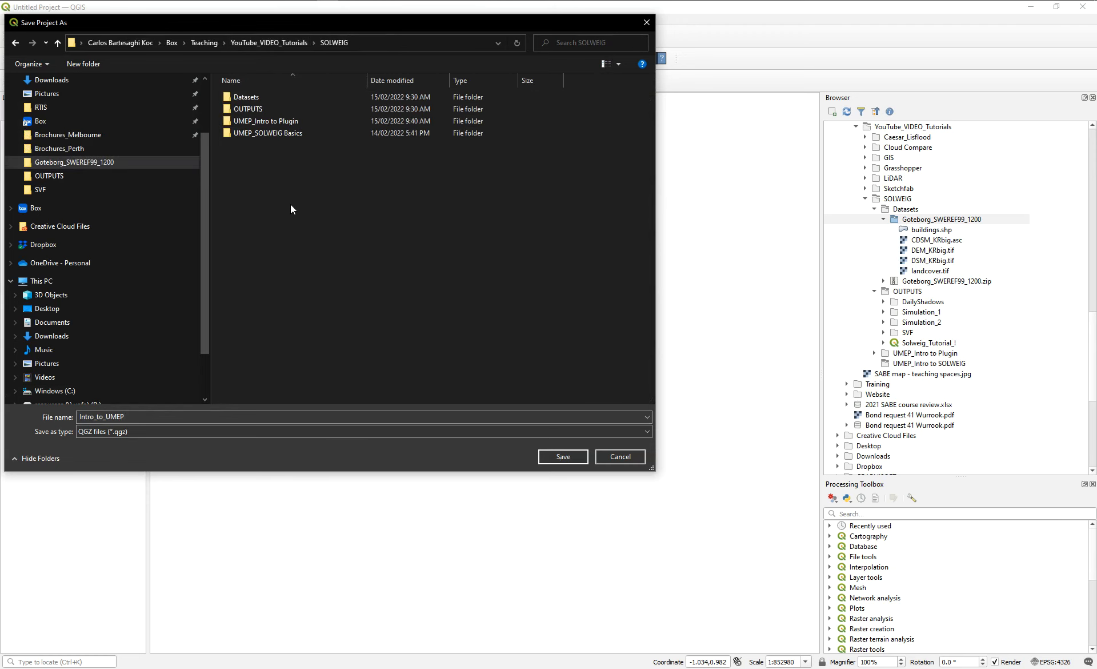
click(563, 457)
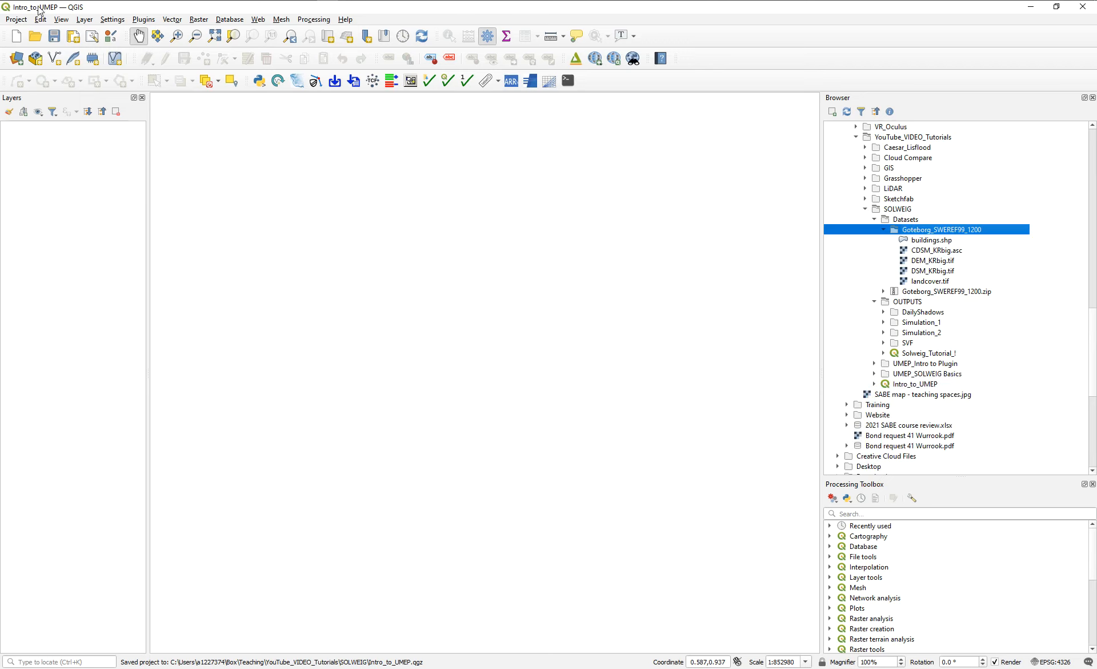
Check the project's coordinate reference system settings and close them without making changes.
click(1044, 663)
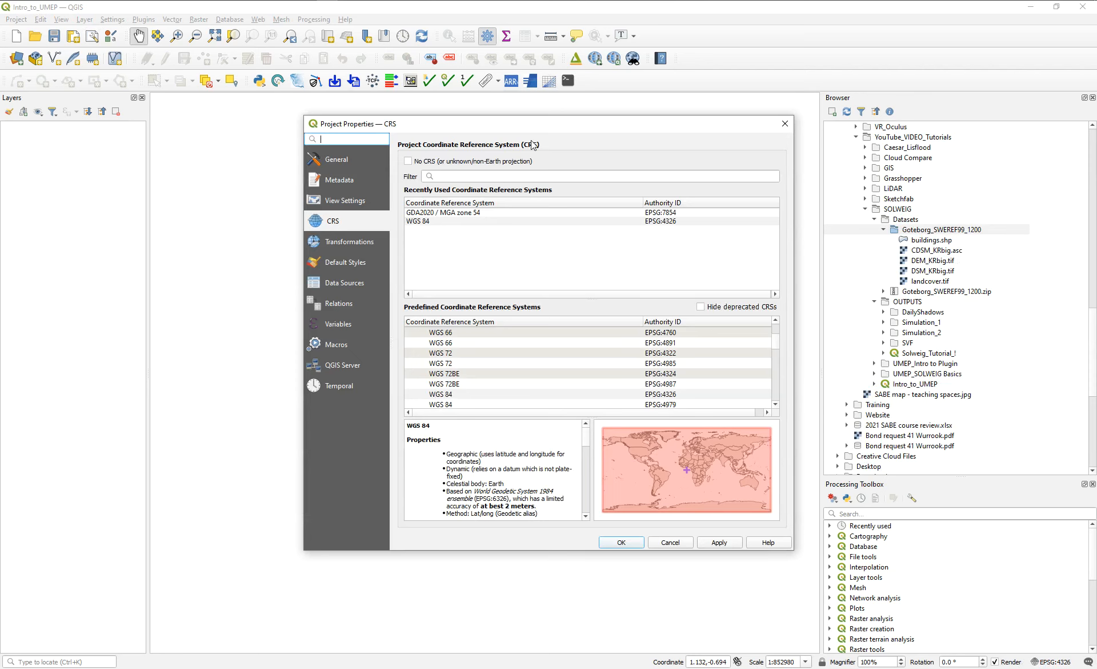
click(784, 125)
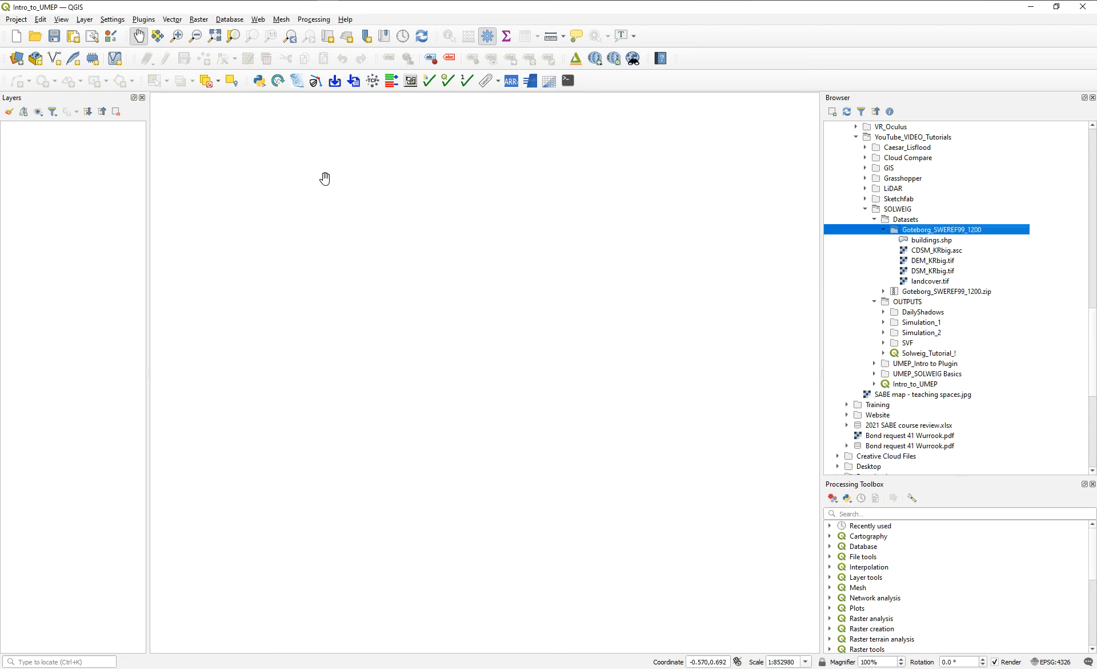
Search all available QGIS plugins for "umep" and compare the descriptions of UMEP and UMEP for processing.
click(148, 22)
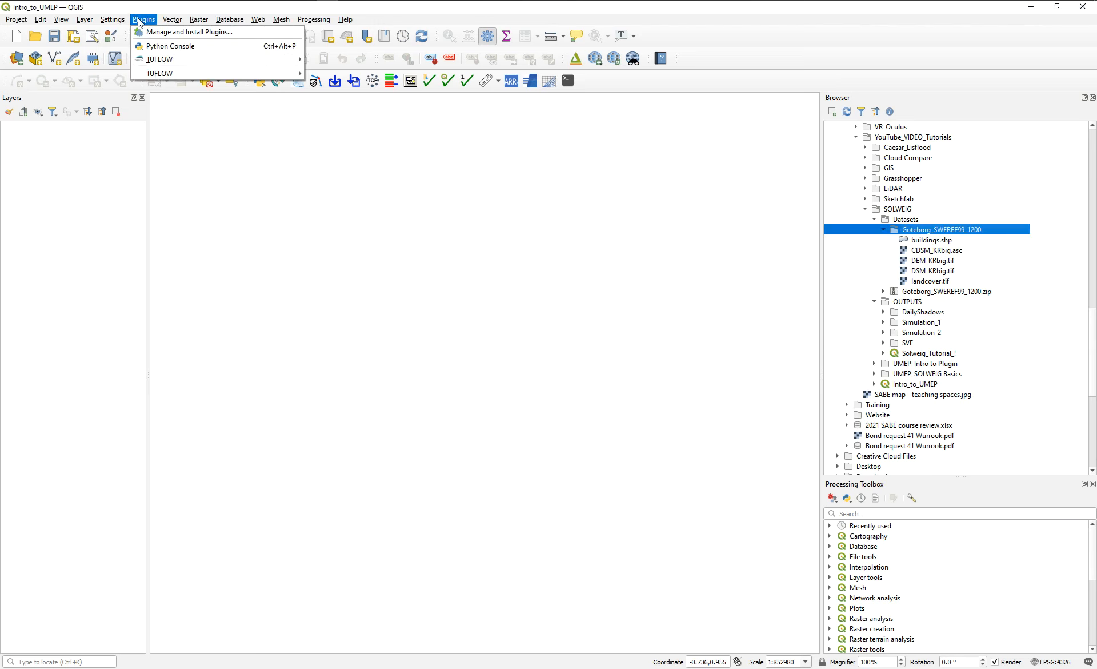
click(153, 33)
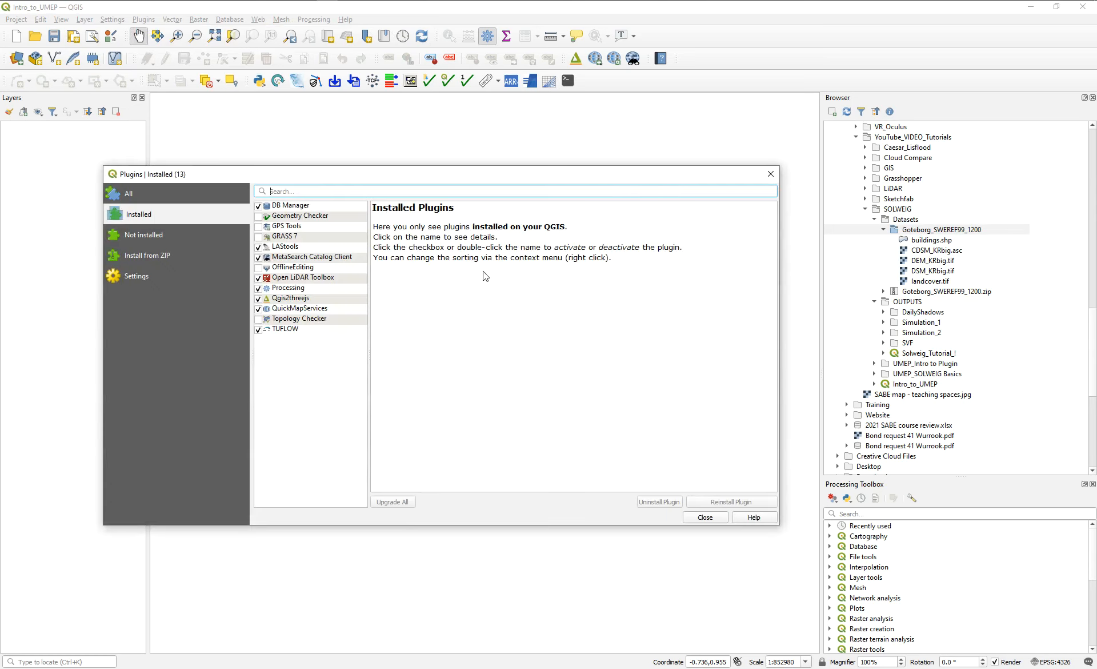
click(176, 198)
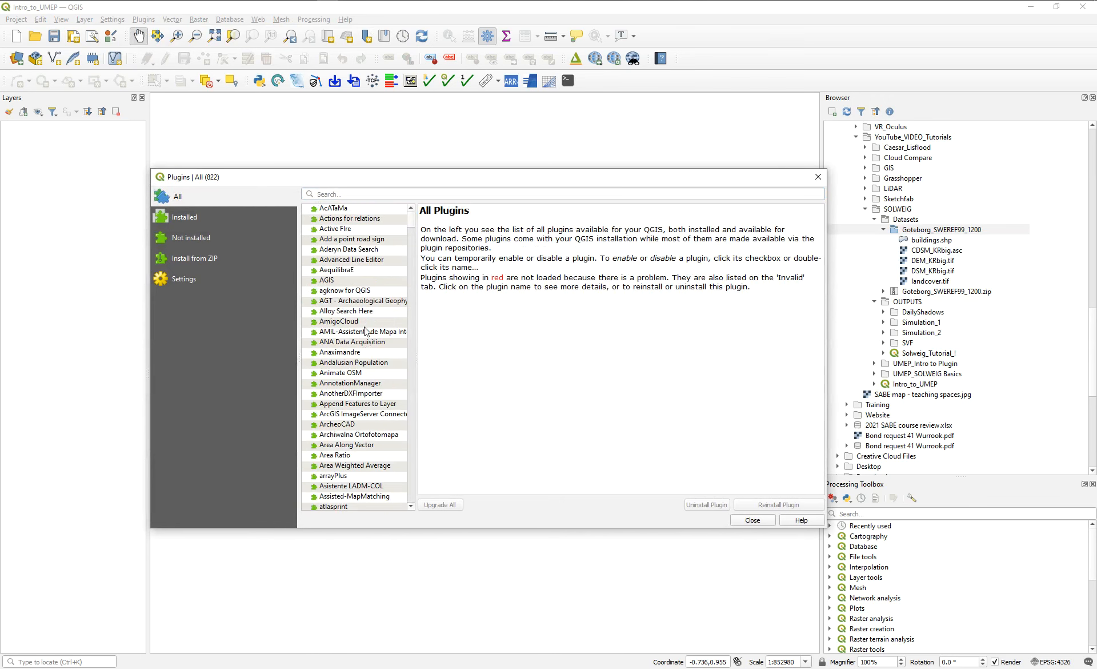
click(327, 194)
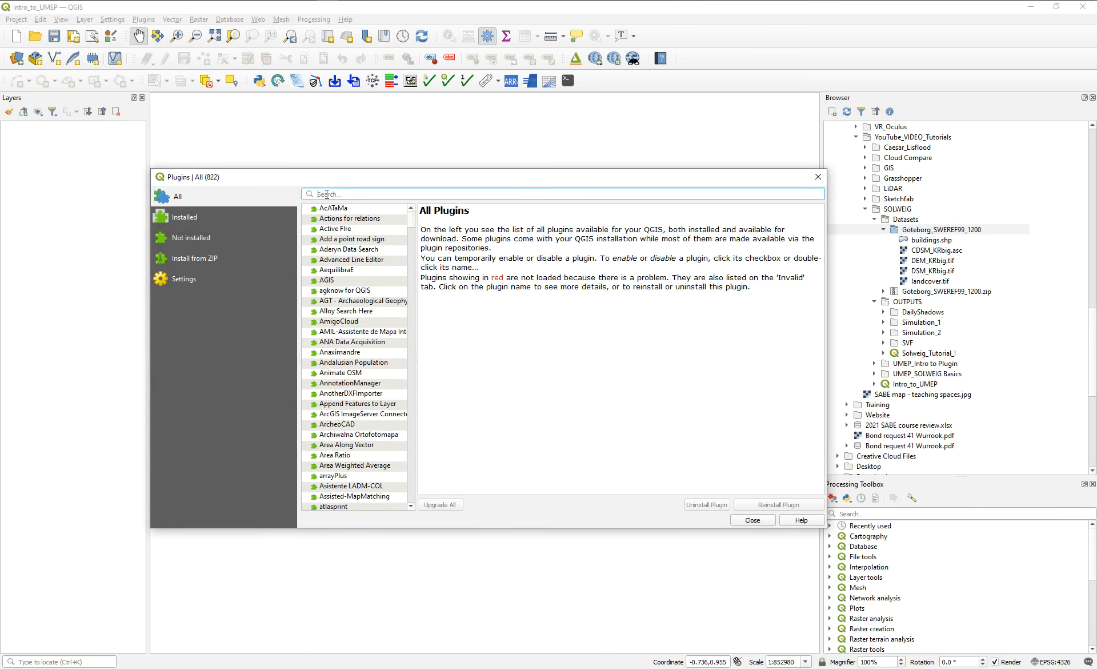
text(umep)
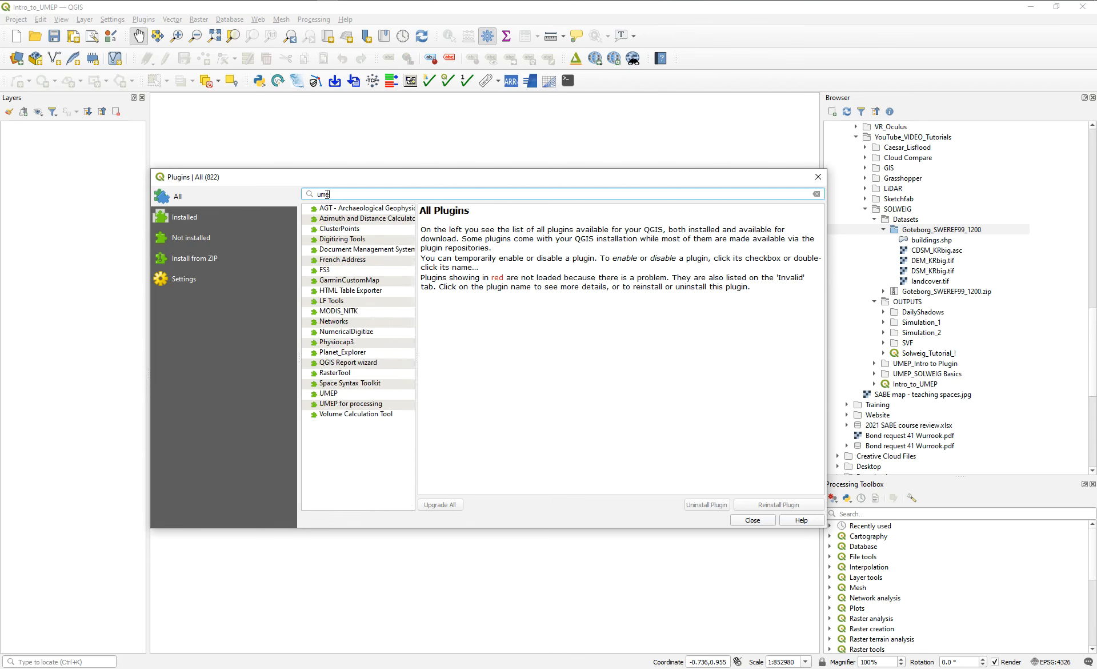
click(339, 209)
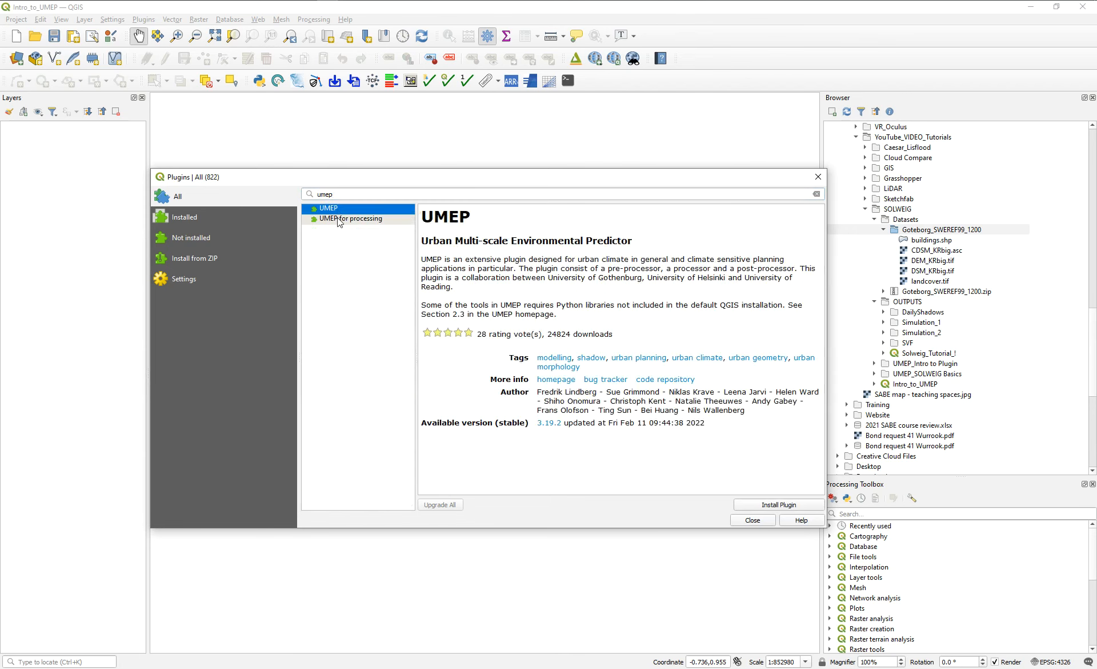
click(340, 217)
click(339, 209)
click(347, 222)
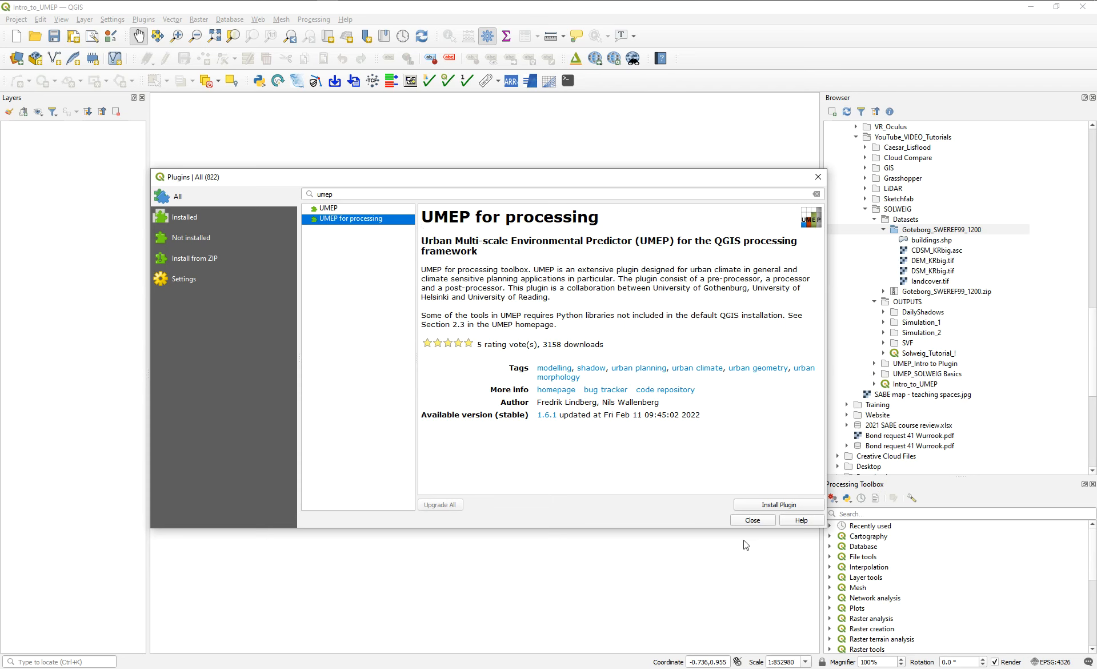
Install the UMEP plugin and the UMEP for processing plugin, and close the plugin manager.
click(325, 210)
click(764, 505)
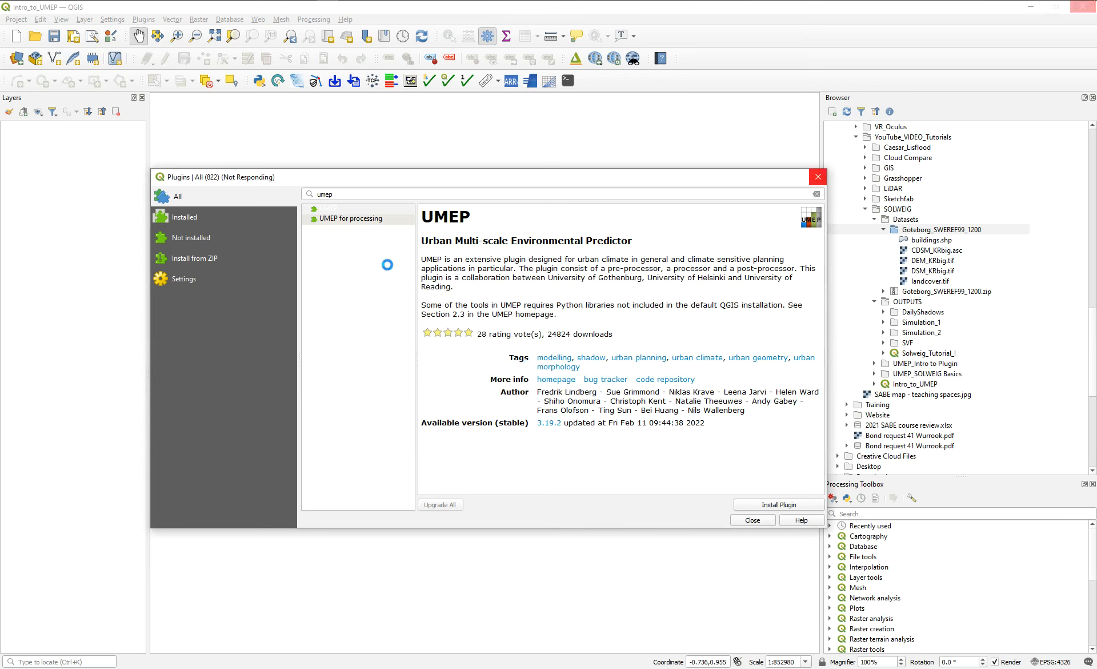
click(353, 239)
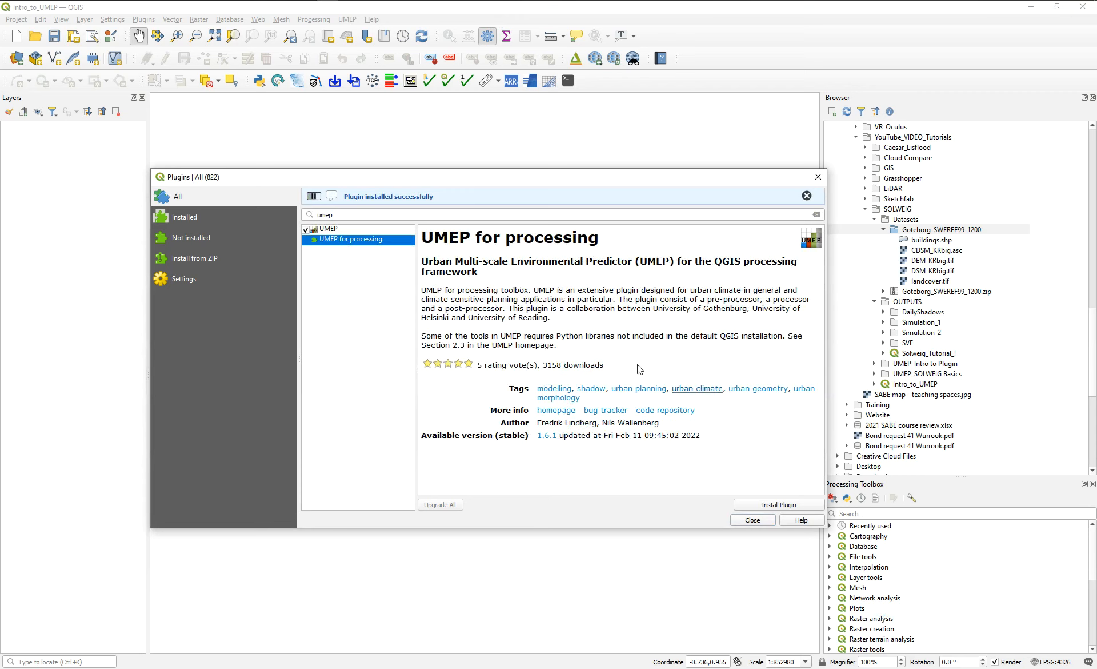
click(790, 506)
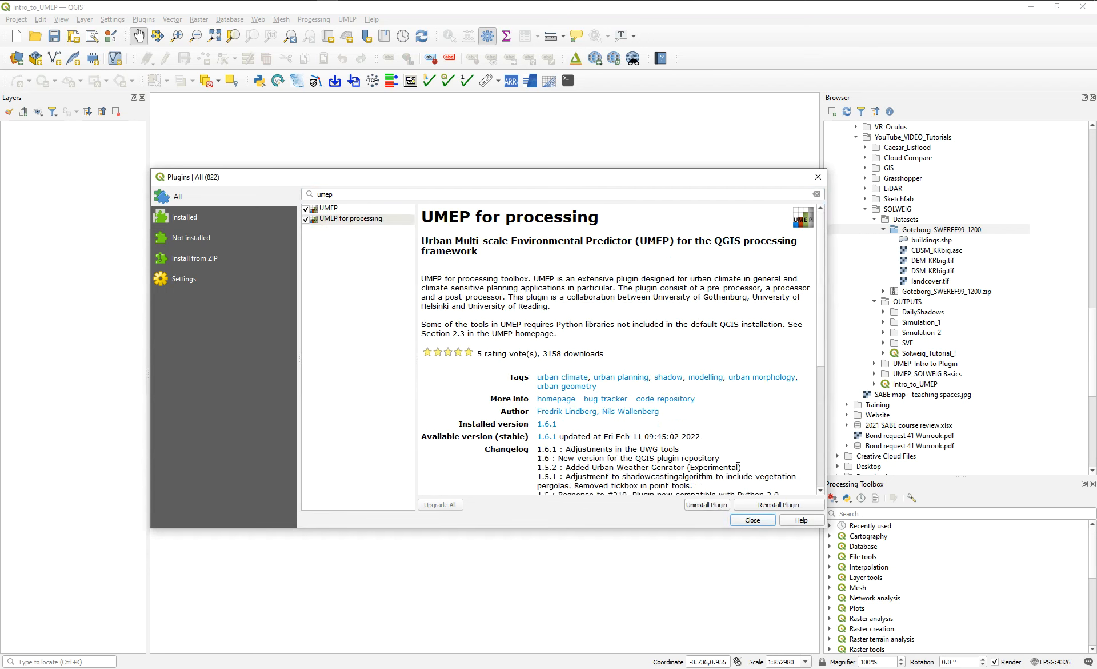
click(753, 520)
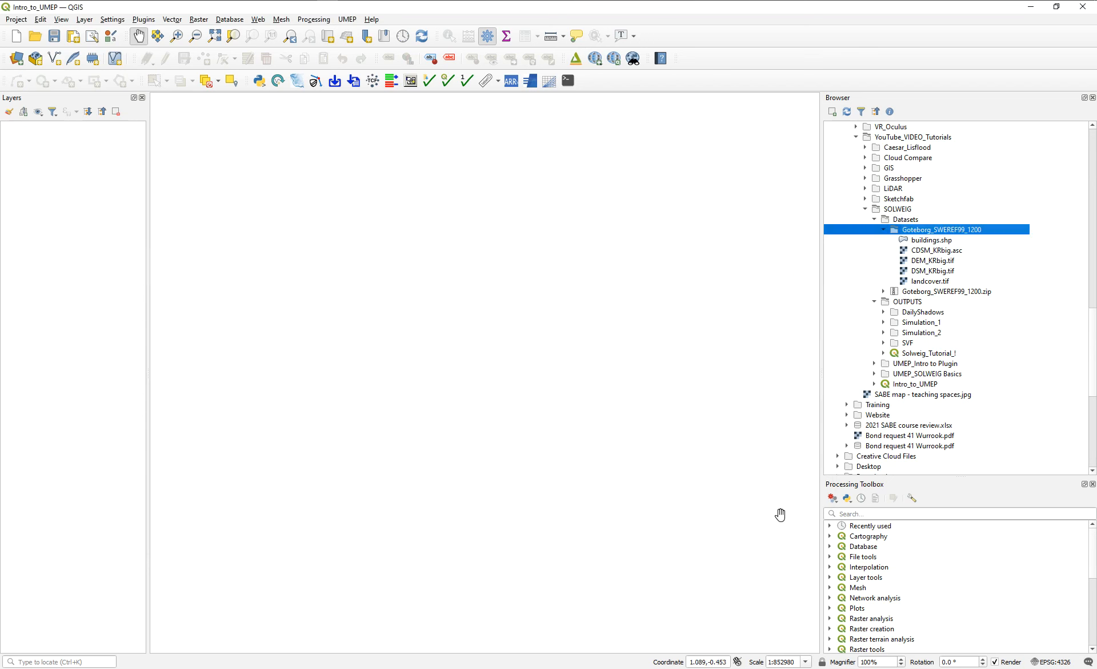
Examine the tools UMEP offers in its Pre-Processor, Processor and Post-Processor groups, without starting any of them.
click(347, 21)
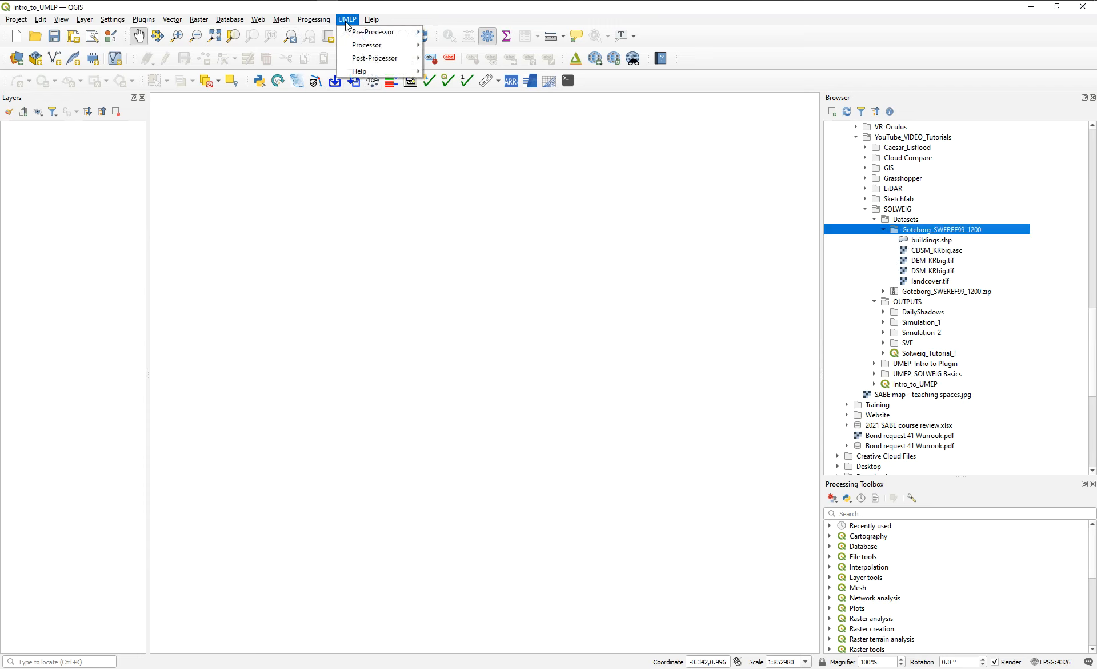
click(347, 22)
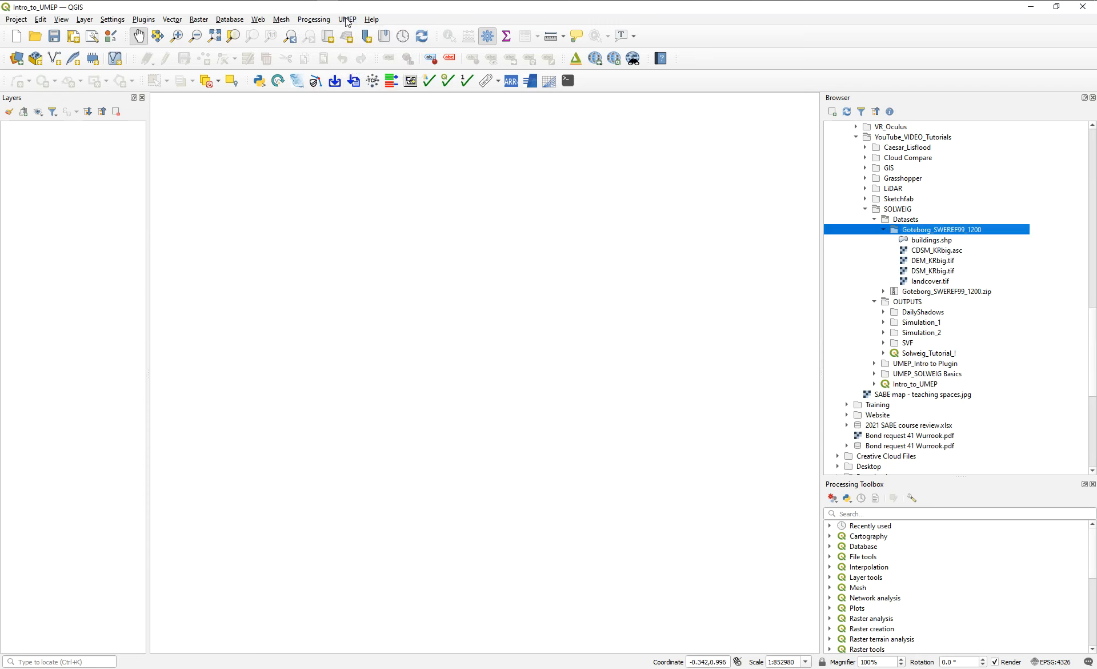
click(348, 24)
mouse_move(378, 32)
mouse_move(460, 32)
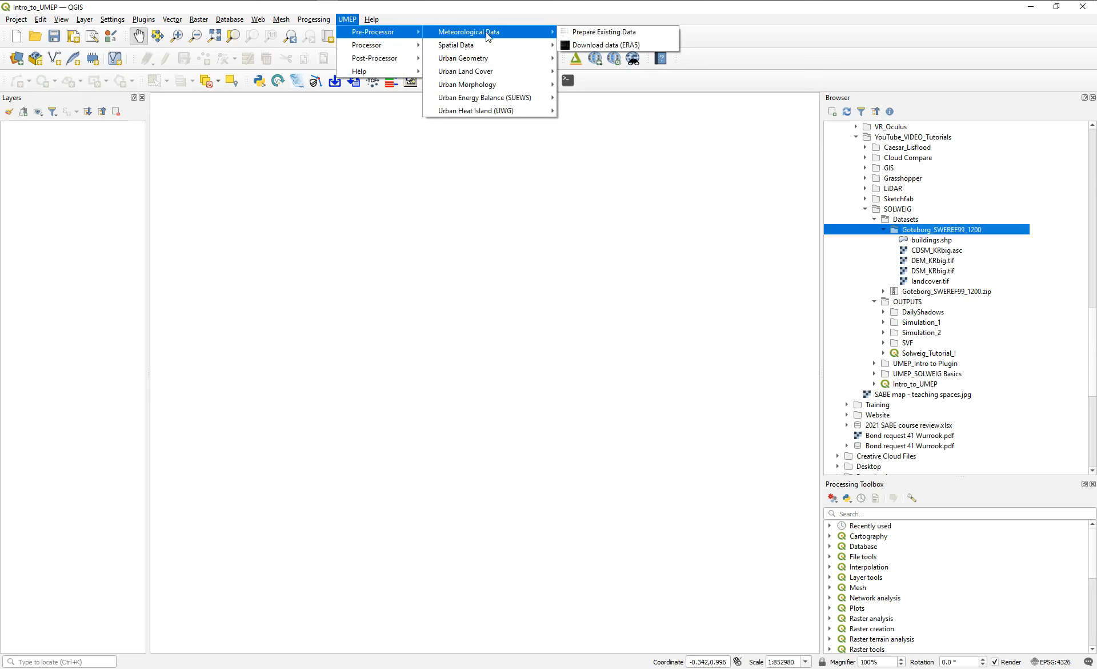
mouse_move(485, 103)
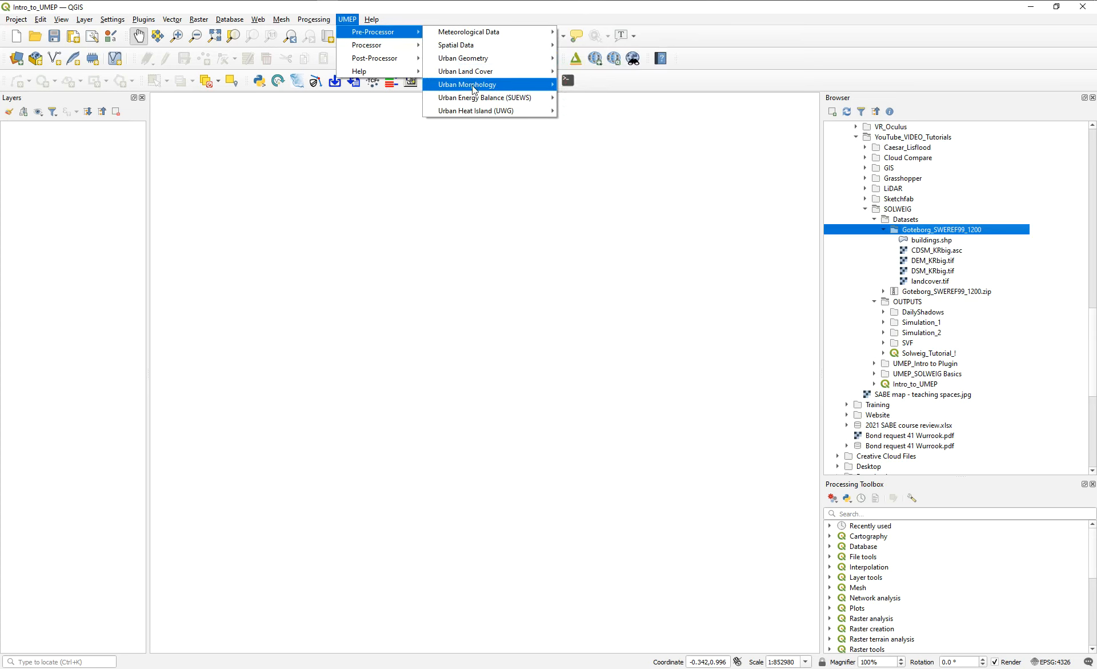
mouse_move(400, 51)
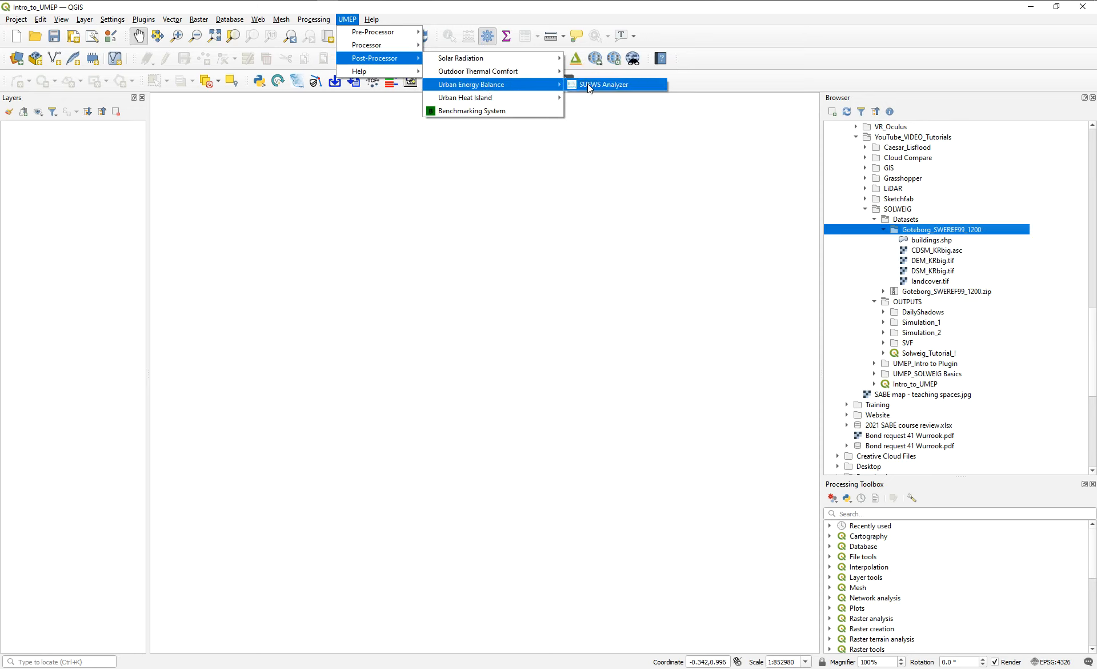
click(448, 12)
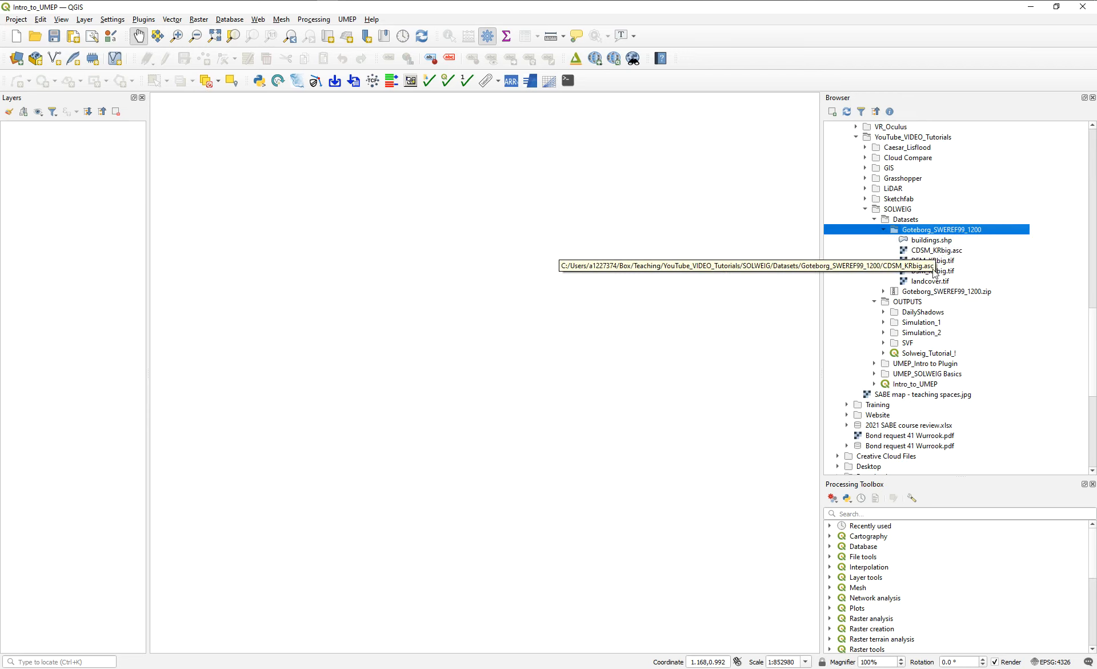
Select the DSM_KRbig, DEM_KRbig and CDSM_KRbig rasters one after another in the Goteborg_SWEREF99_1200 folder, and switch to the blank OneNote page.
click(922, 271)
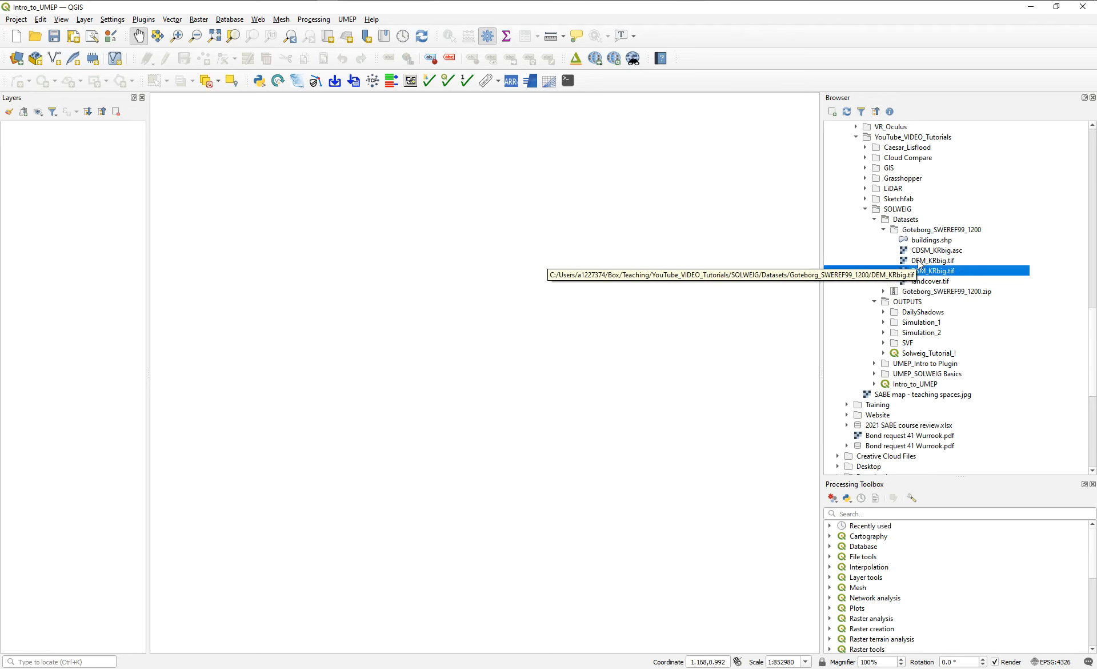
click(918, 261)
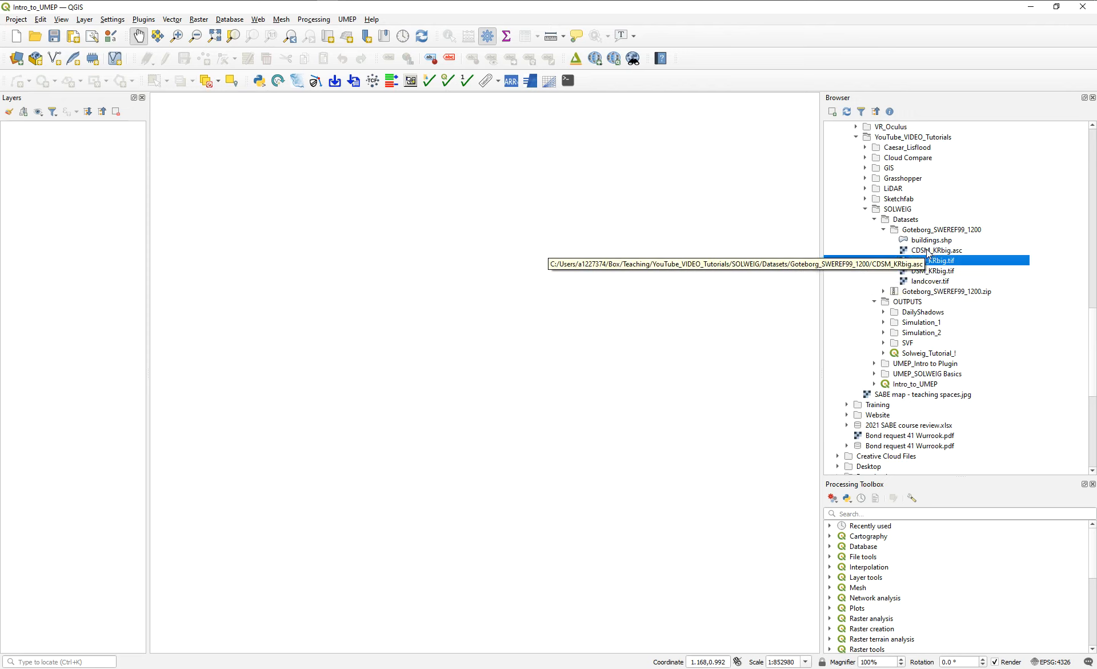
key(Up)
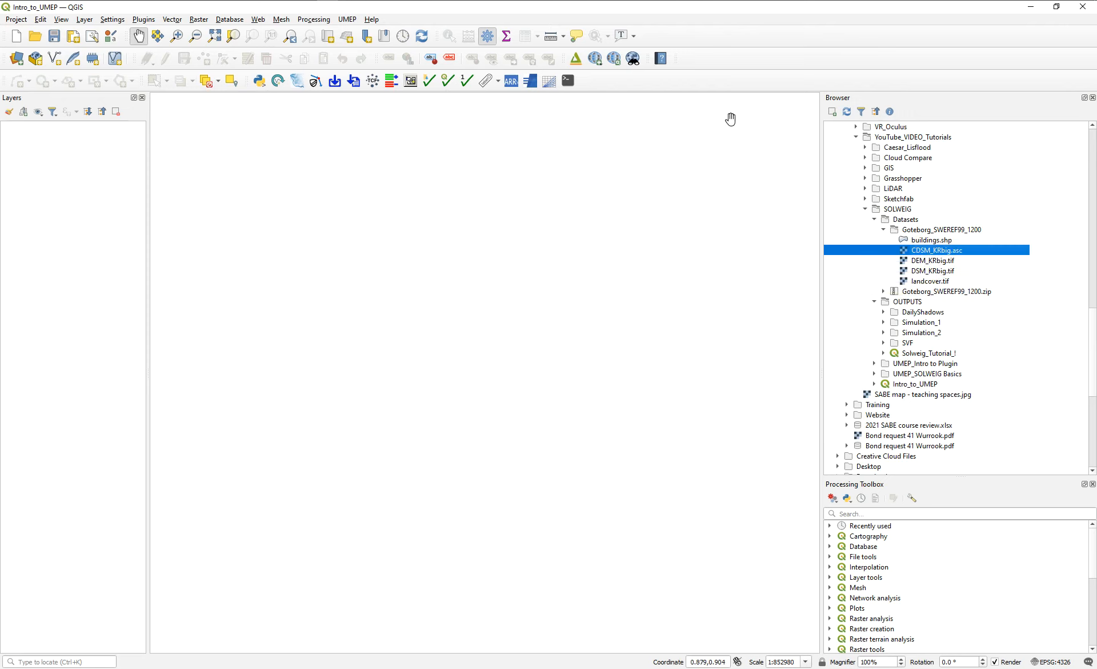
click(627, 0)
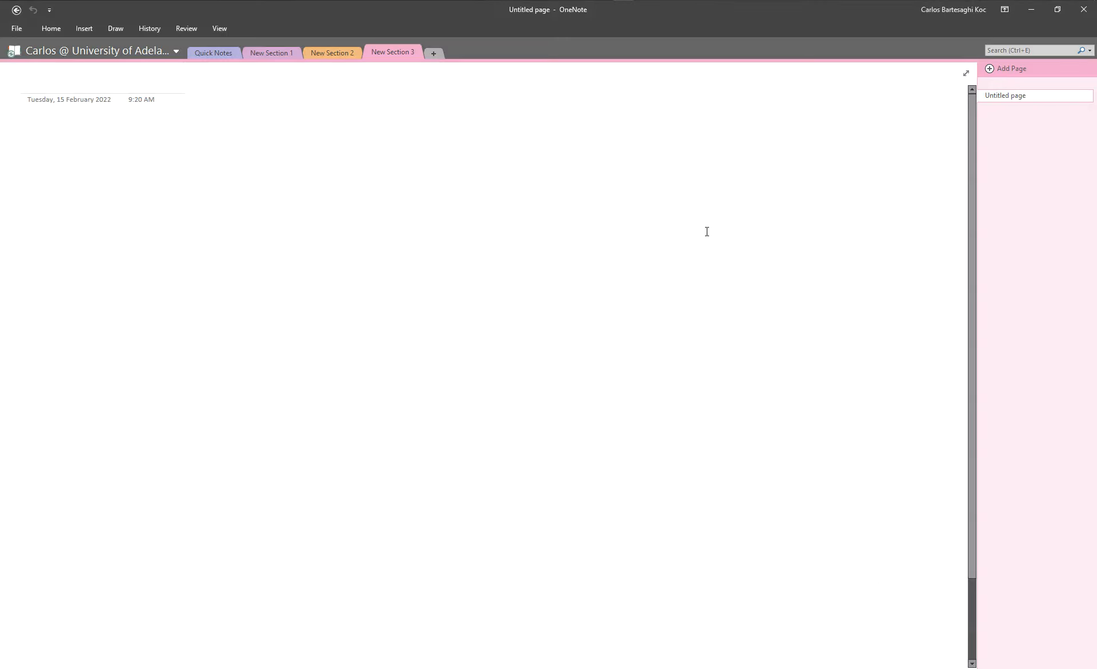
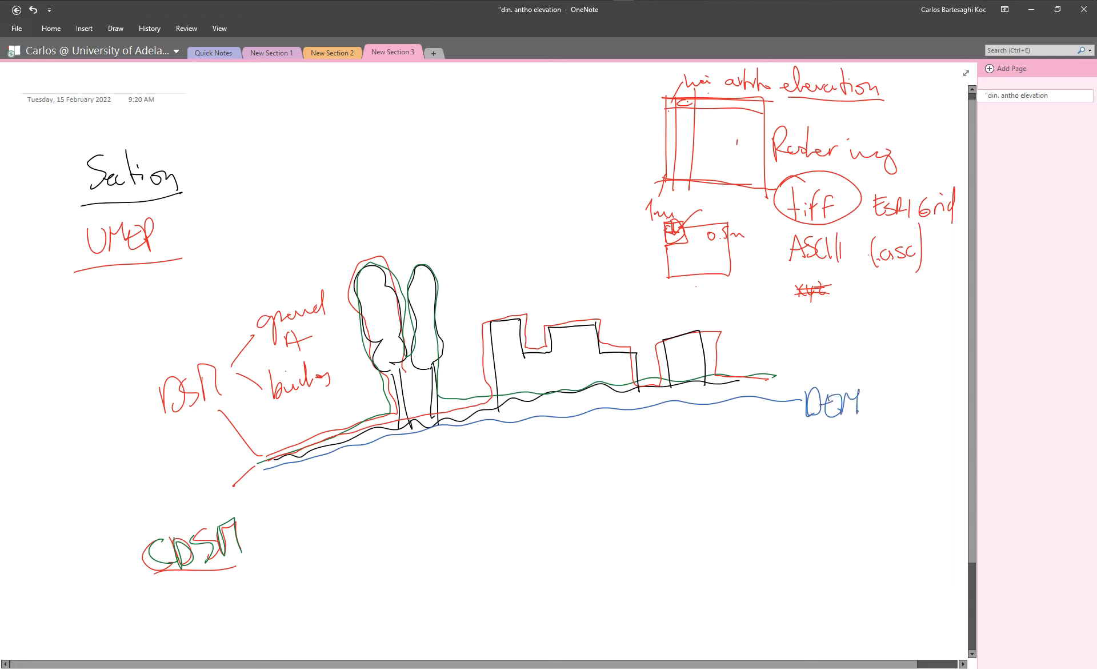
Write "ground" in blue below the DEM label and "TDSM" in grey to the right of the CDSM label.
drag(835, 435, 826, 469)
drag(850, 437, 904, 437)
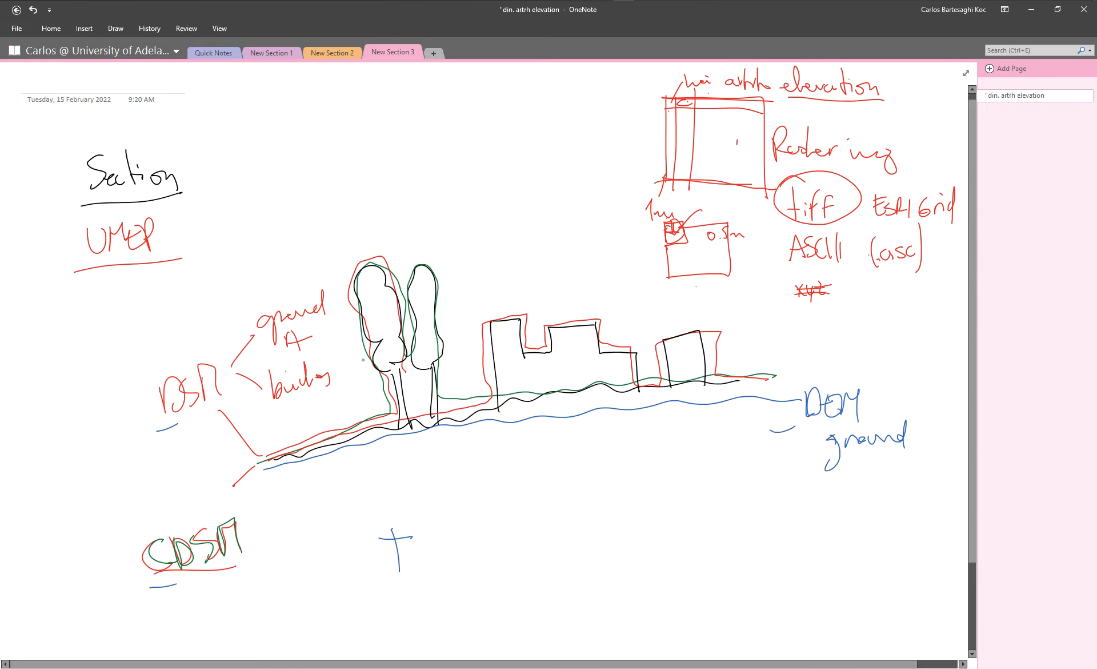
click(117, 28)
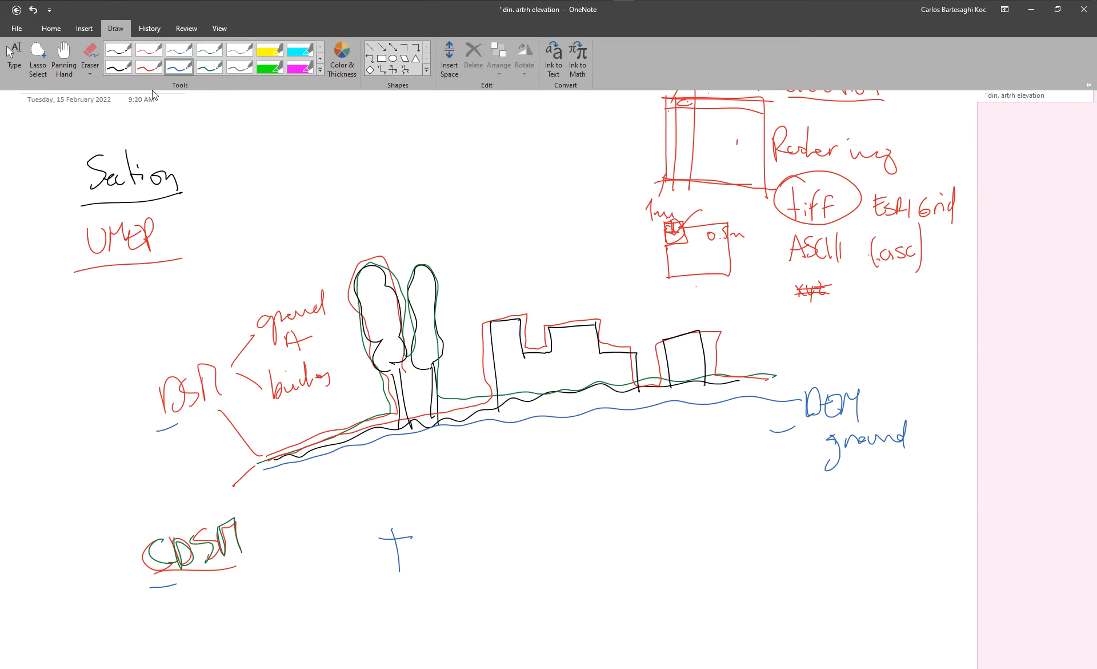
click(238, 68)
drag(402, 532, 411, 579)
mouse_move(382, 538)
mouse_down()
mouse_move(420, 541)
mouse_move(422, 570)
mouse_up()
mouse_move(423, 535)
mouse_down()
mouse_move(424, 569)
mouse_move(478, 561)
mouse_up()
Trace the ground and tree trunk profile in grey on the section sketch, with horizontal lines across the top of the trunks.
mouse_move(265, 460)
mouse_down()
mouse_move(404, 413)
mouse_move(404, 379)
mouse_move(445, 415)
mouse_up()
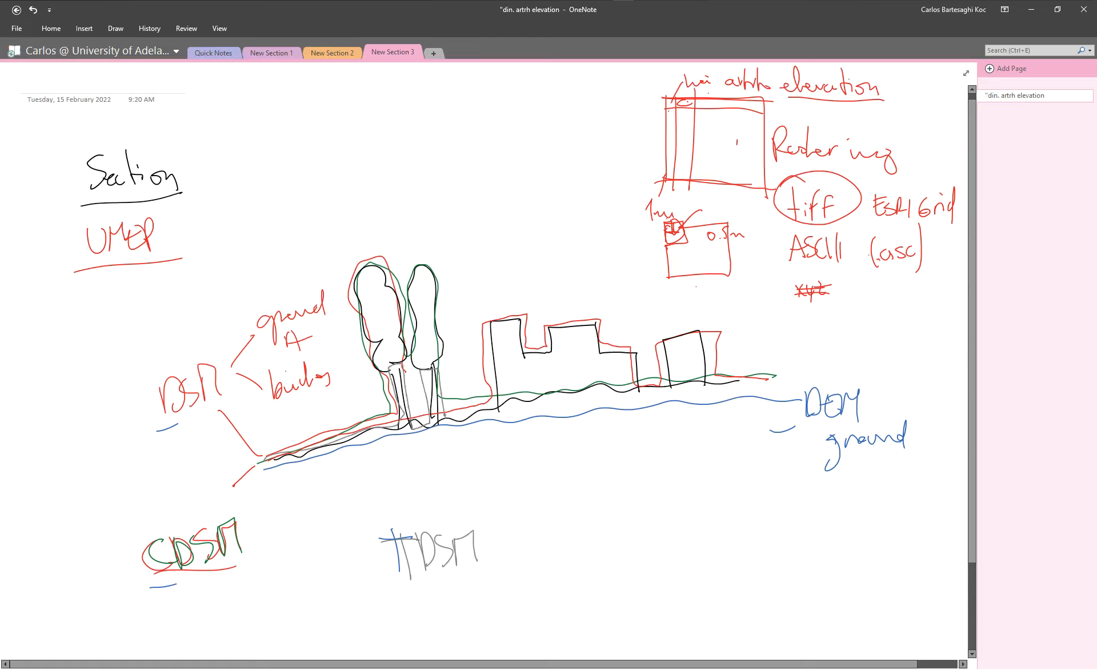
drag(347, 372, 482, 369)
drag(340, 369, 482, 352)
drag(446, 412, 678, 387)
Circle the TDSM label in grey and write a tick and "optional" beside it.
mouse_move(487, 510)
mouse_down()
mouse_move(499, 561)
mouse_move(458, 515)
mouse_up()
mouse_move(509, 541)
mouse_down()
mouse_move(536, 522)
mouse_move(547, 543)
mouse_up()
drag(554, 537, 569, 550)
drag(565, 540, 623, 545)
drag(619, 546, 628, 548)
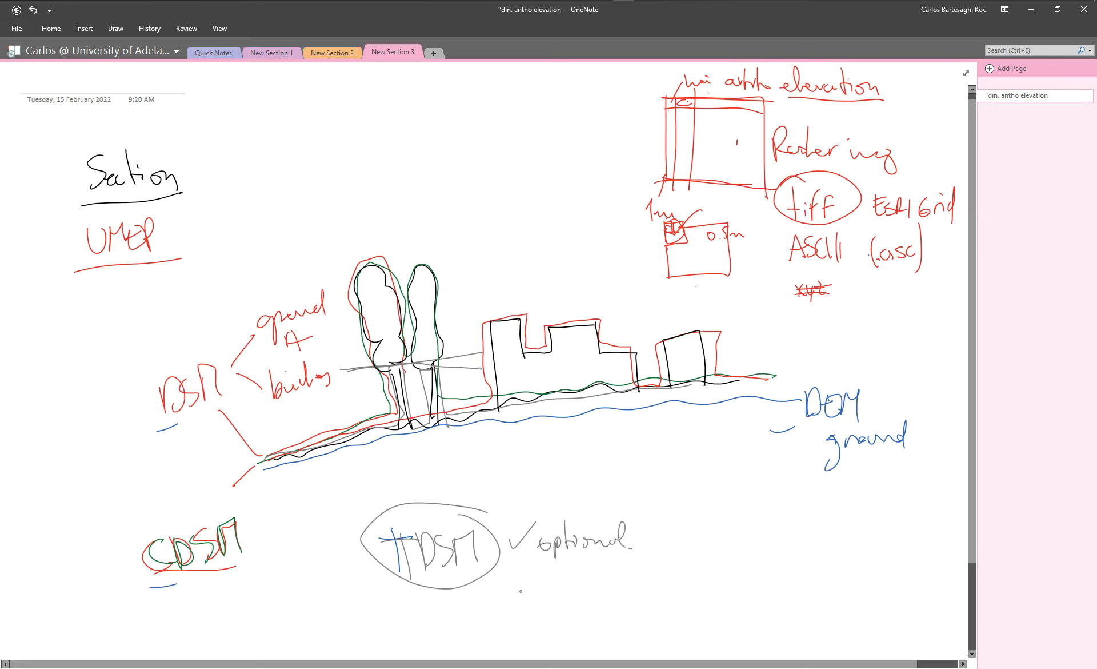
Switch to QGIS, add the DSM_KRbig and DEM_KRbig rasters to the map, and place DSM_KRbig above DEM_KRbig.
click(327, 2)
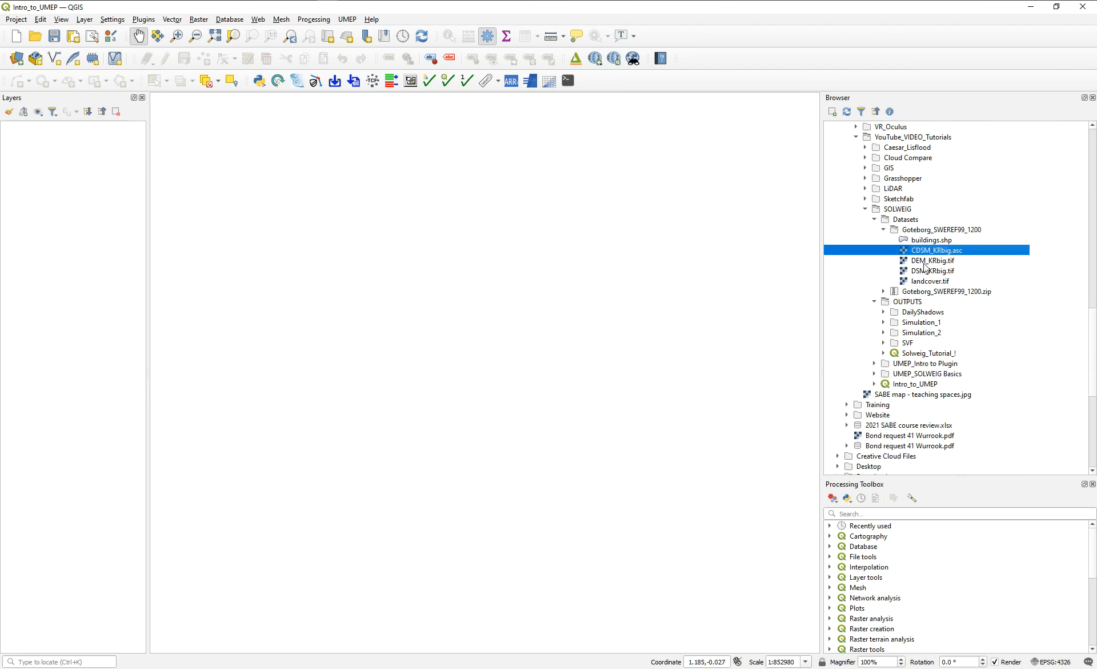
double_click(923, 271)
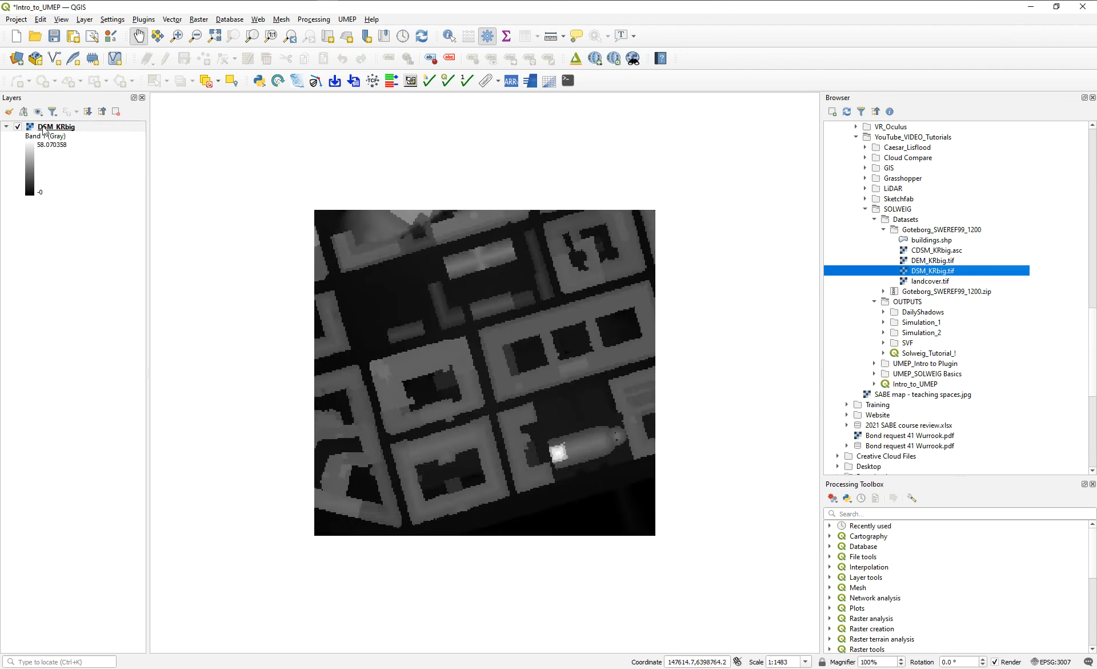
double_click(922, 261)
drag(58, 127, 62, 216)
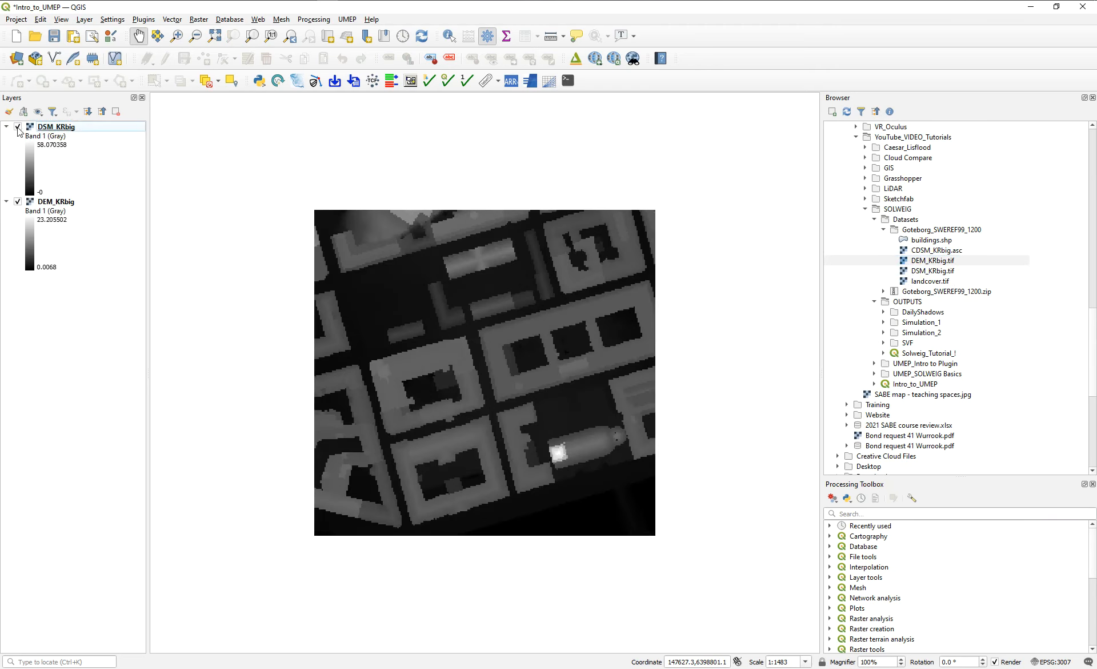
Hide and show the DSM_KRbig layer to compare it with DEM_KRbig underneath.
click(18, 127)
click(17, 127)
click(17, 127)
click(17, 127)
Examine the coordinate reference system assigned to DSM_KRbig in its layer properties and in the CRS selector, without changing it.
click(55, 131)
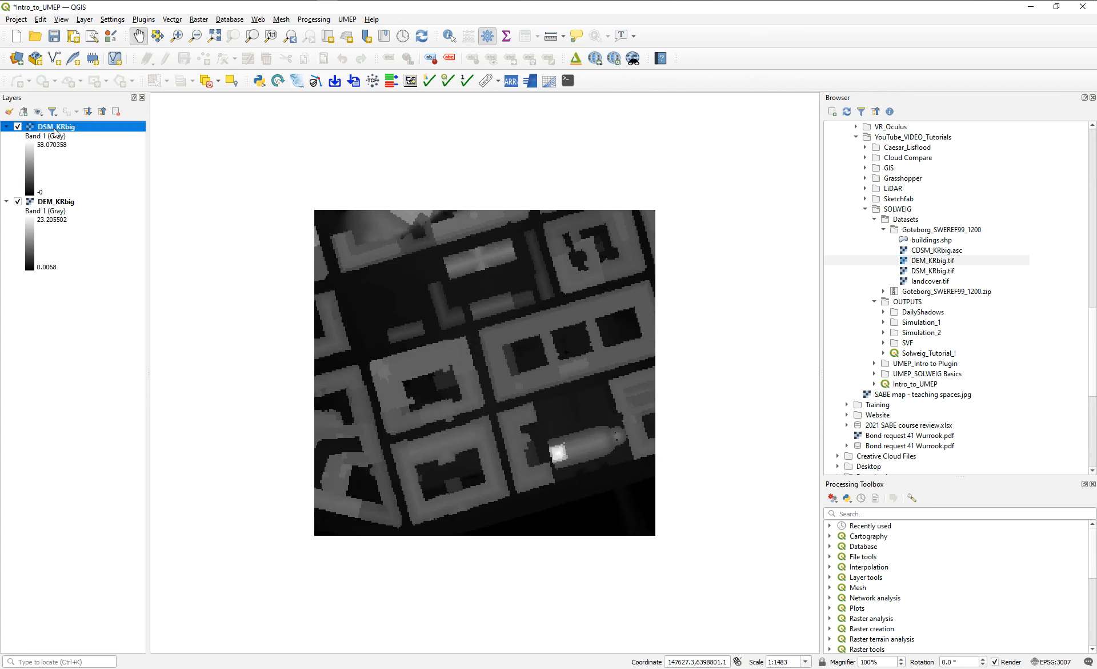
double_click(56, 131)
click(518, 182)
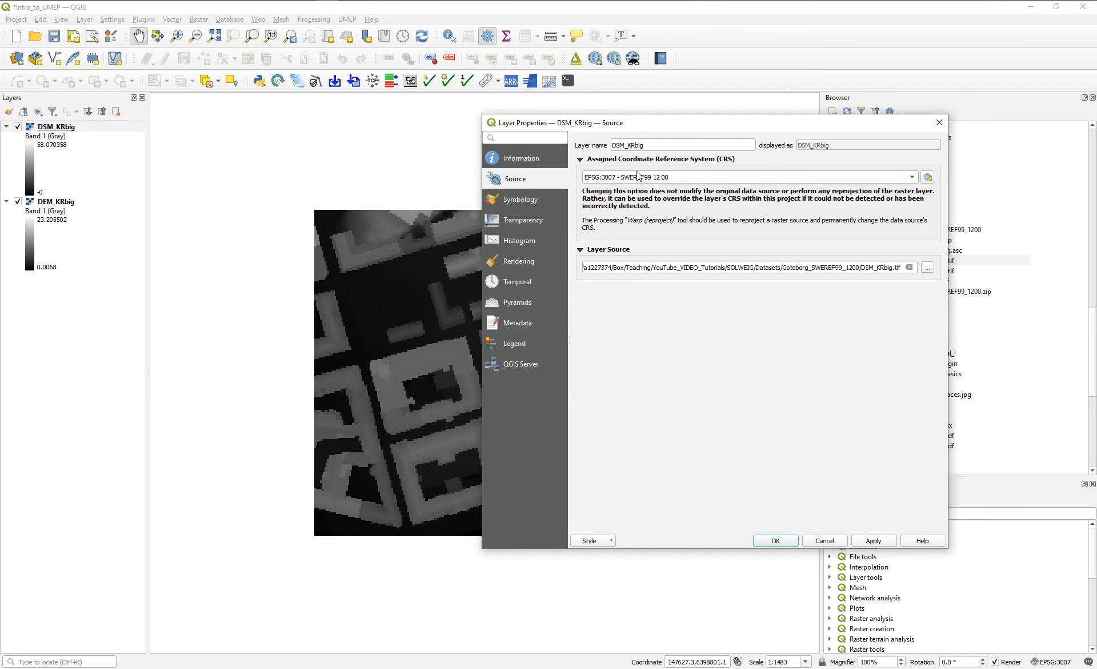
mouse_move(639, 175)
click(928, 176)
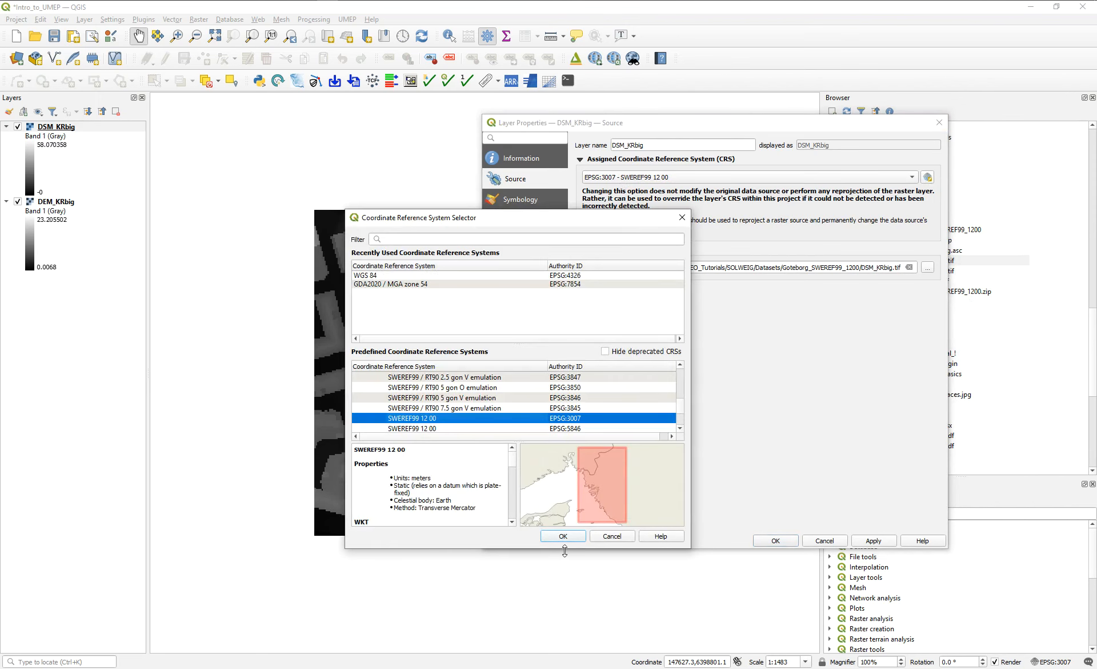
click(682, 217)
click(940, 122)
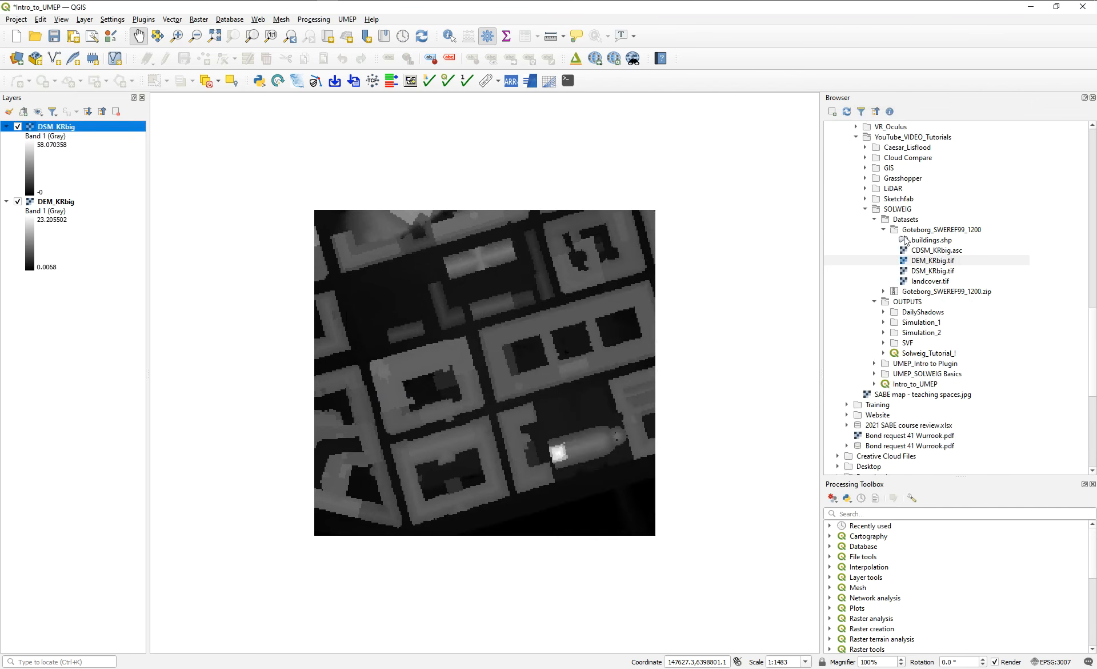
Add the CDSM_KRbig.asc raster to the map and assign it the SWEREF99 12 00 (EPSG:3007) coordinate reference system.
click(933, 250)
drag(481, 245, 162, 176)
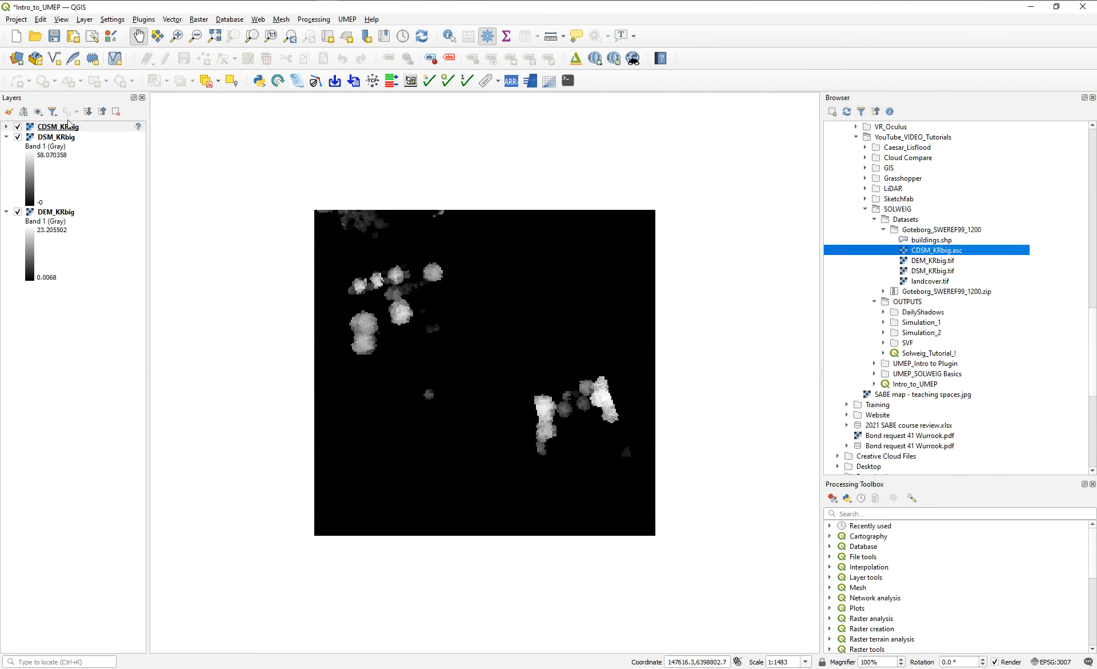
mouse_move(138, 127)
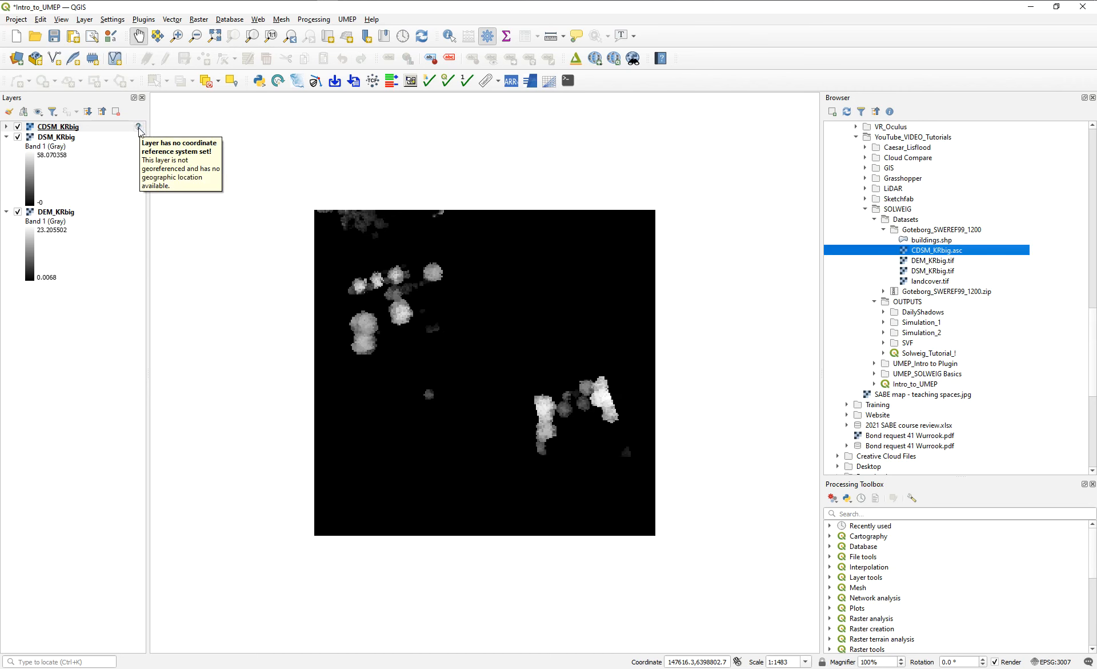
click(139, 127)
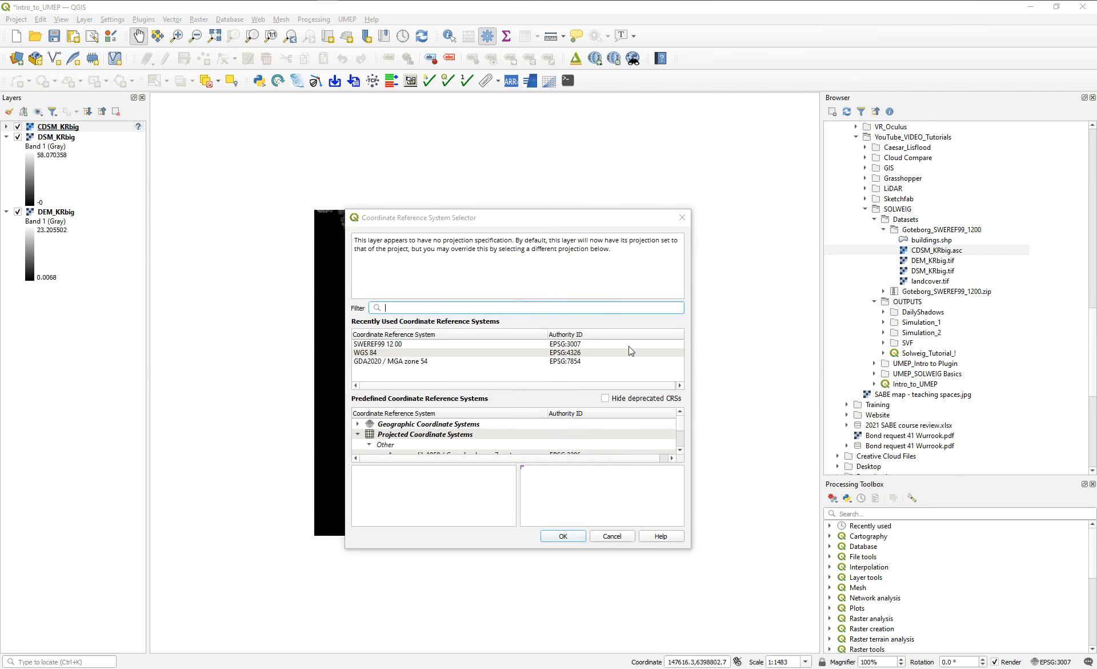
click(393, 345)
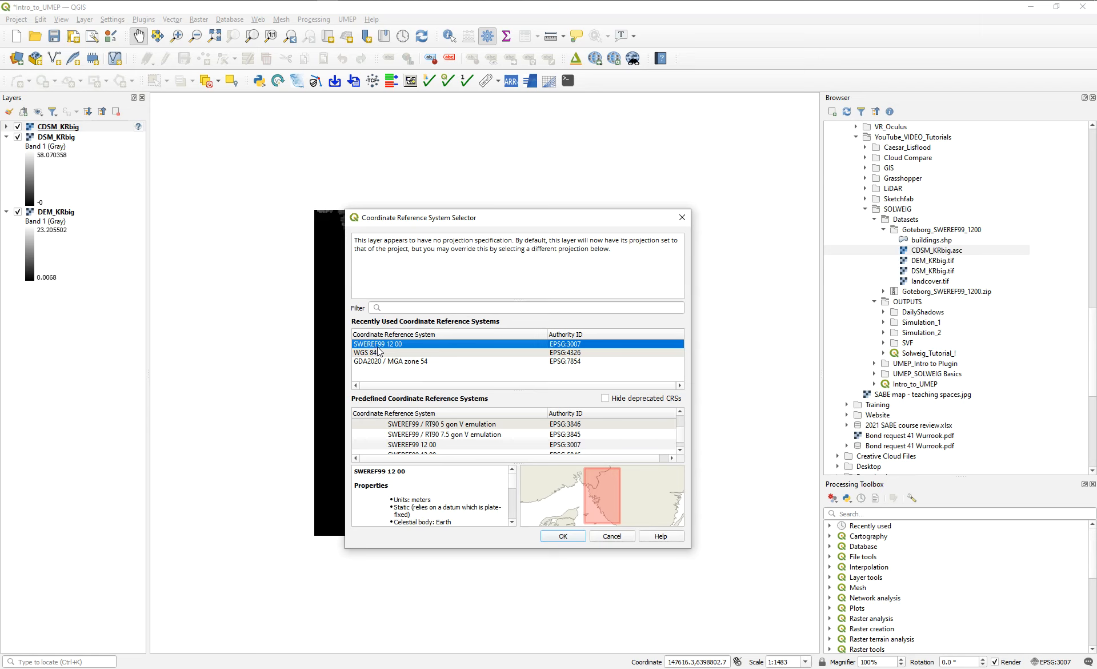
click(581, 535)
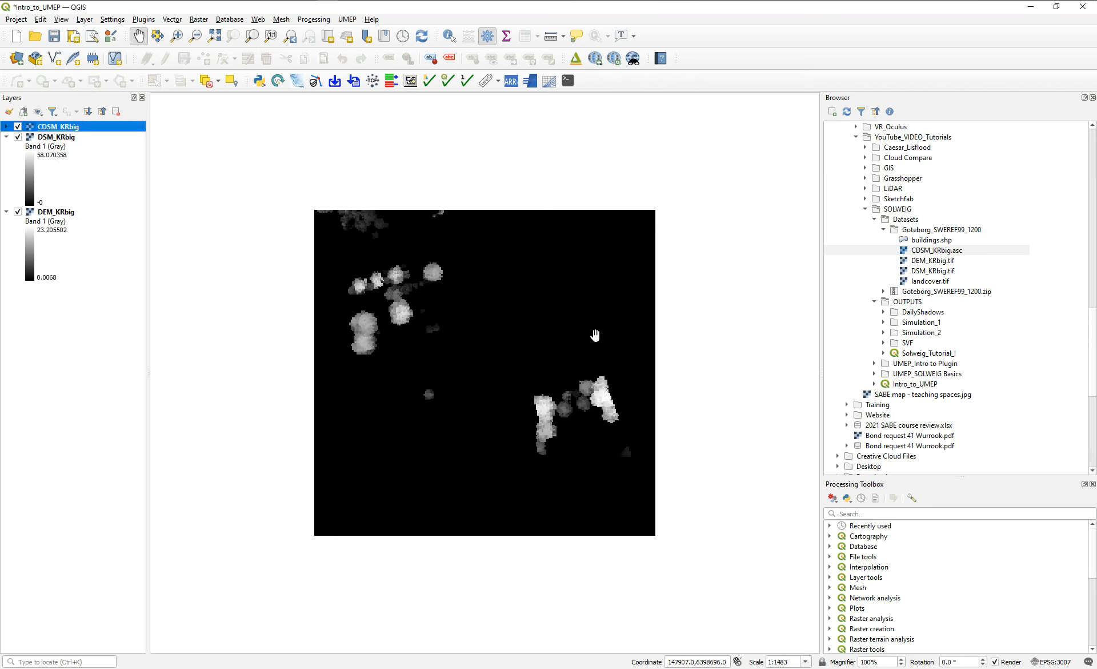
Check the coordinate reference system assigned to CDSM_KRbig and the available alternatives in its source properties, without changing it.
double_click(18, 128)
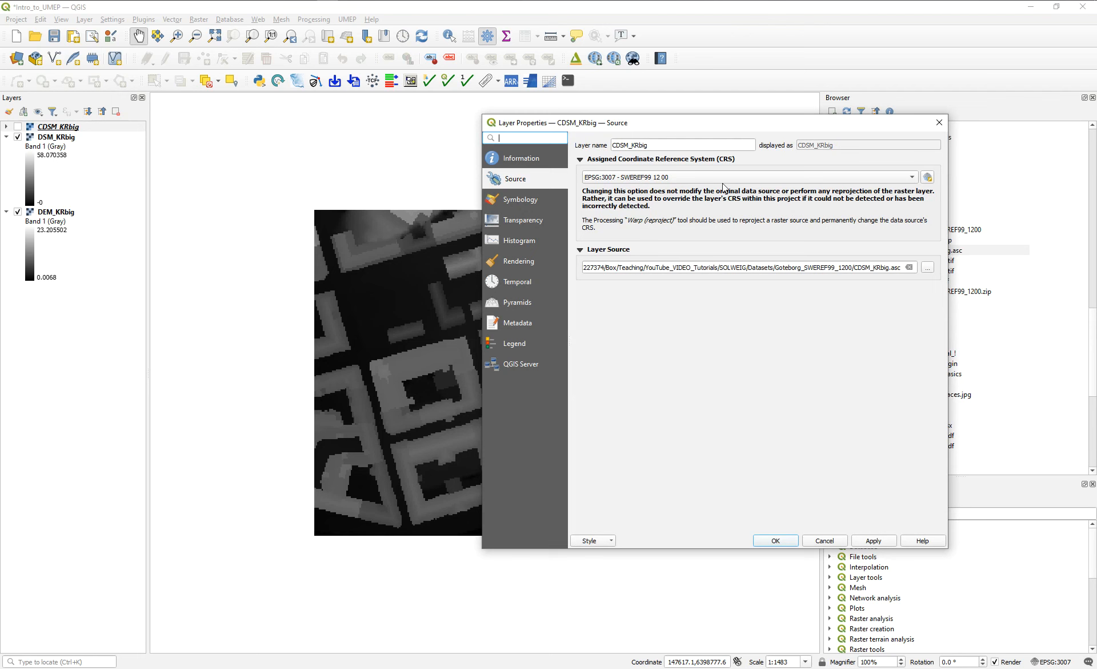
click(939, 123)
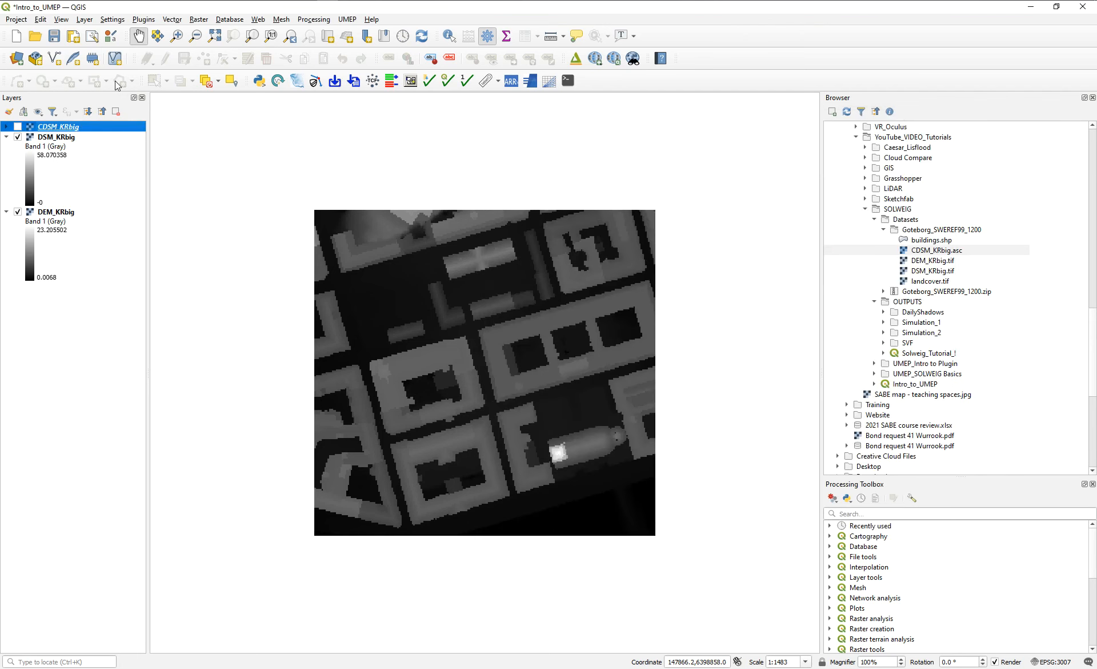
double_click(52, 131)
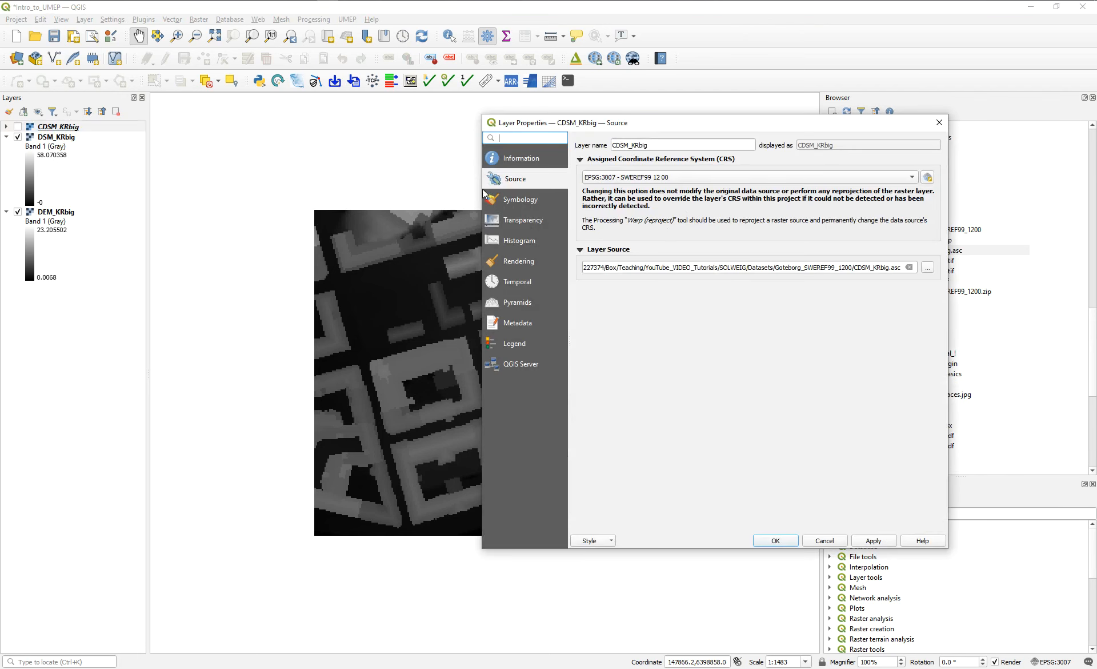
click(674, 178)
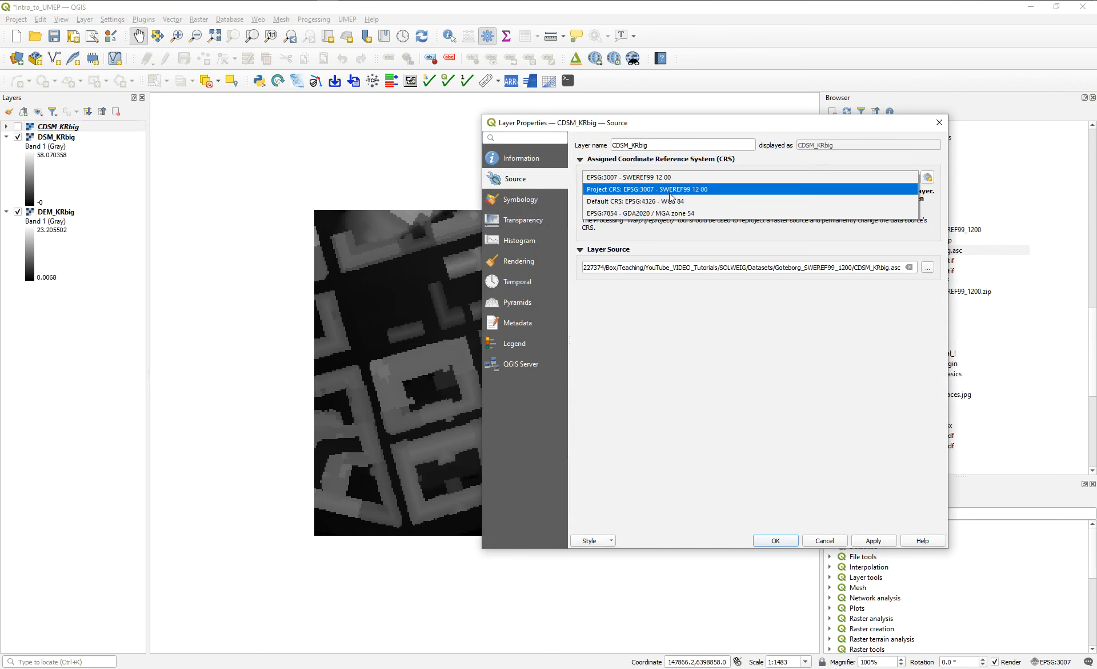
click(978, 162)
click(928, 177)
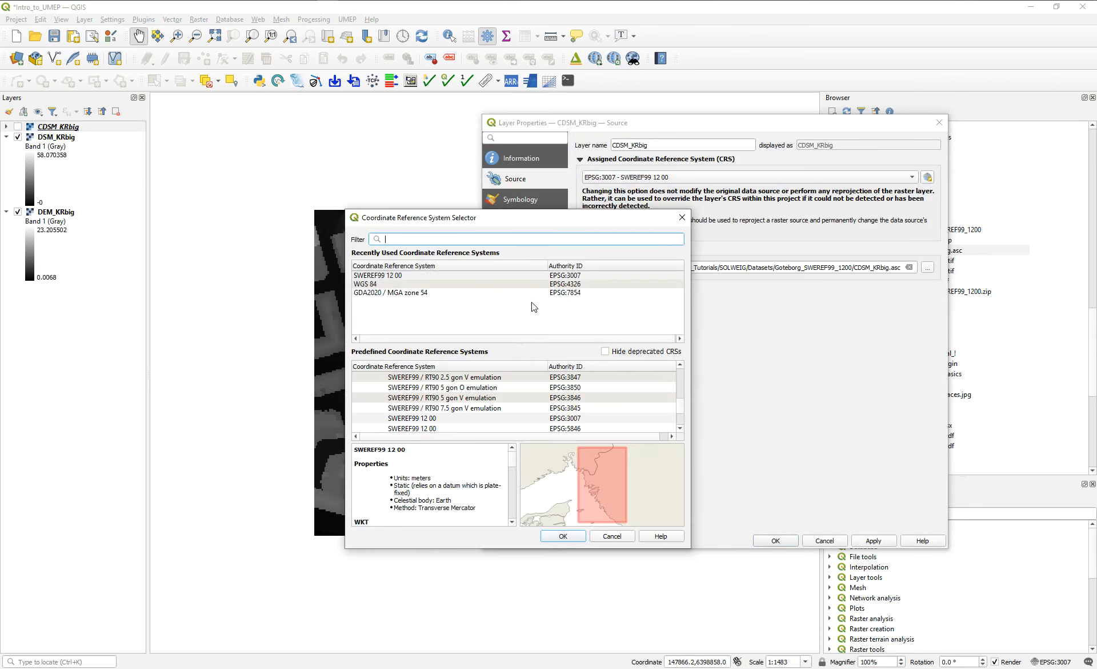
key(Escape)
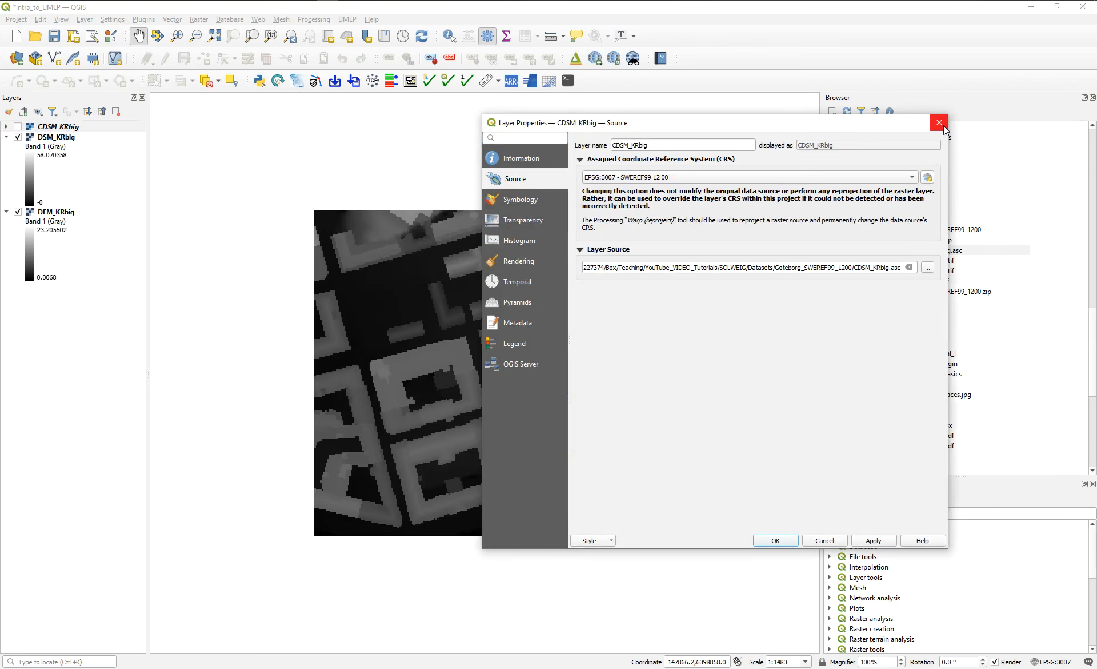
click(939, 123)
Make CDSM_KRbig visible again and set its symbology to Singleband pseudocolor on Band 1 with a white-to-green color ramp.
click(18, 127)
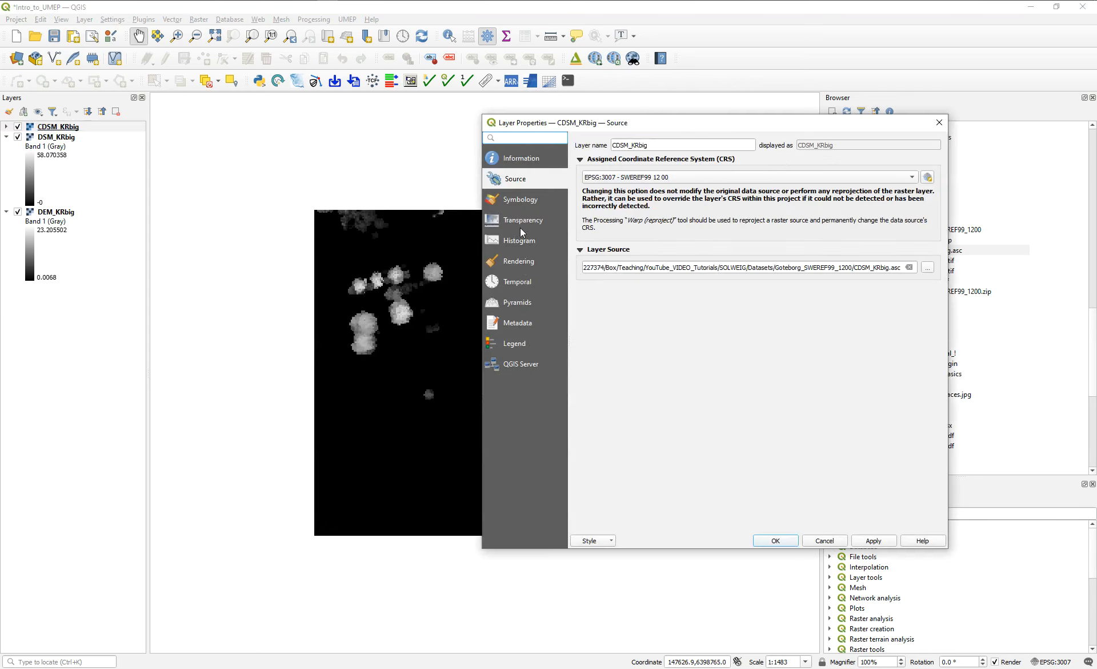
click(523, 204)
click(680, 154)
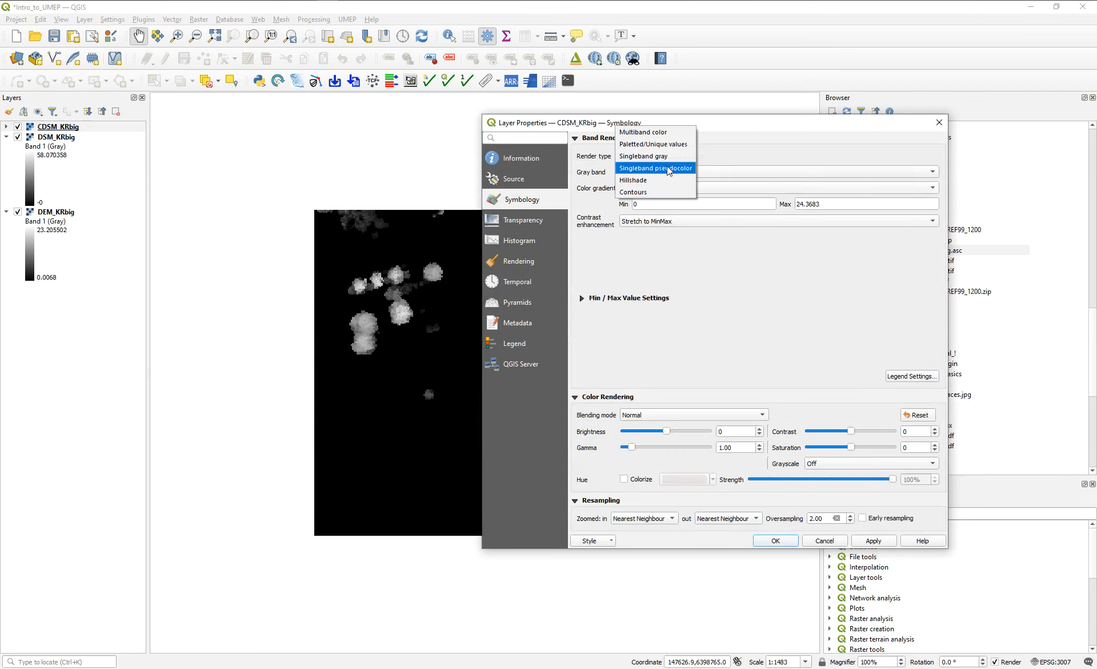
click(667, 166)
click(853, 174)
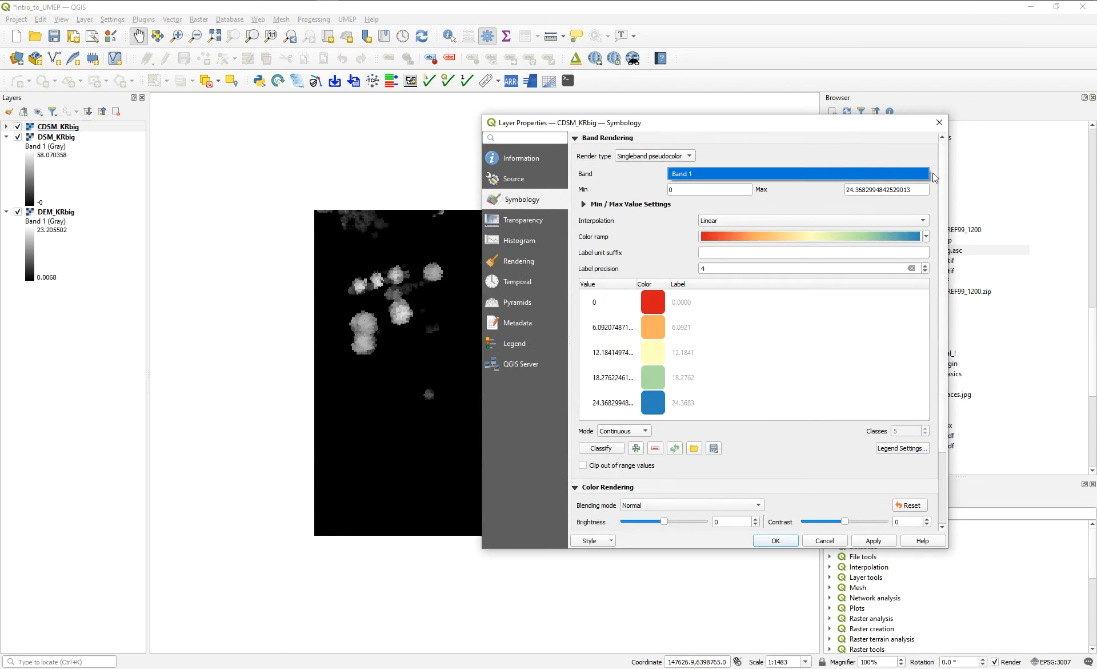
click(928, 236)
click(749, 287)
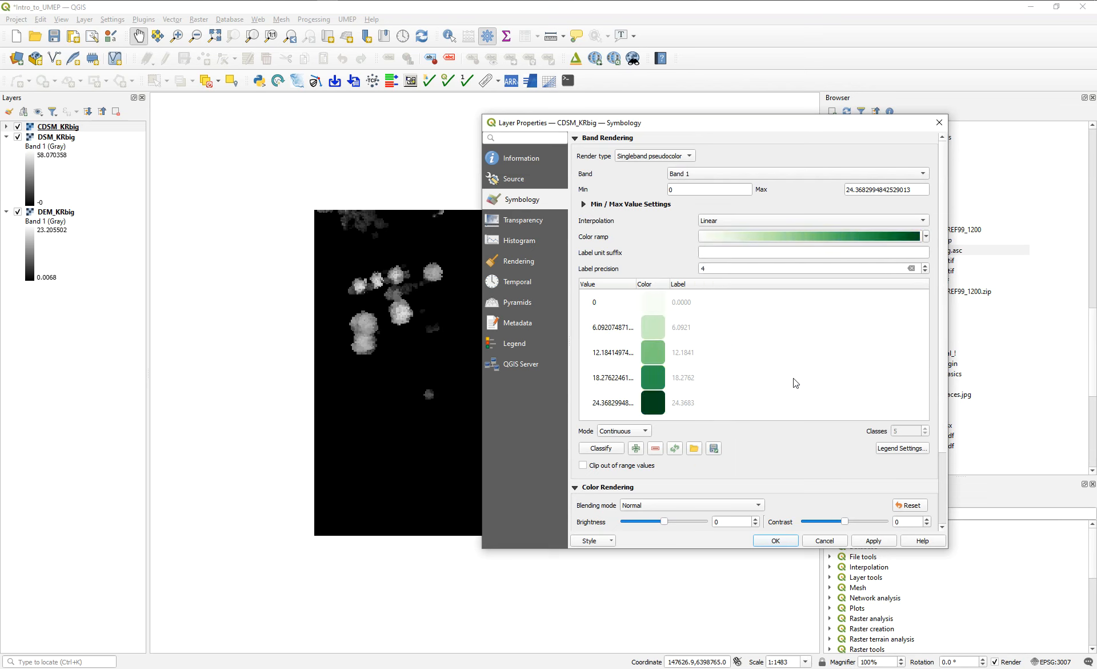
Set the opacity of the color for value 0 in CDSM_KRbig to 0% and apply the symbology.
double_click(650, 303)
drag(721, 365, 659, 366)
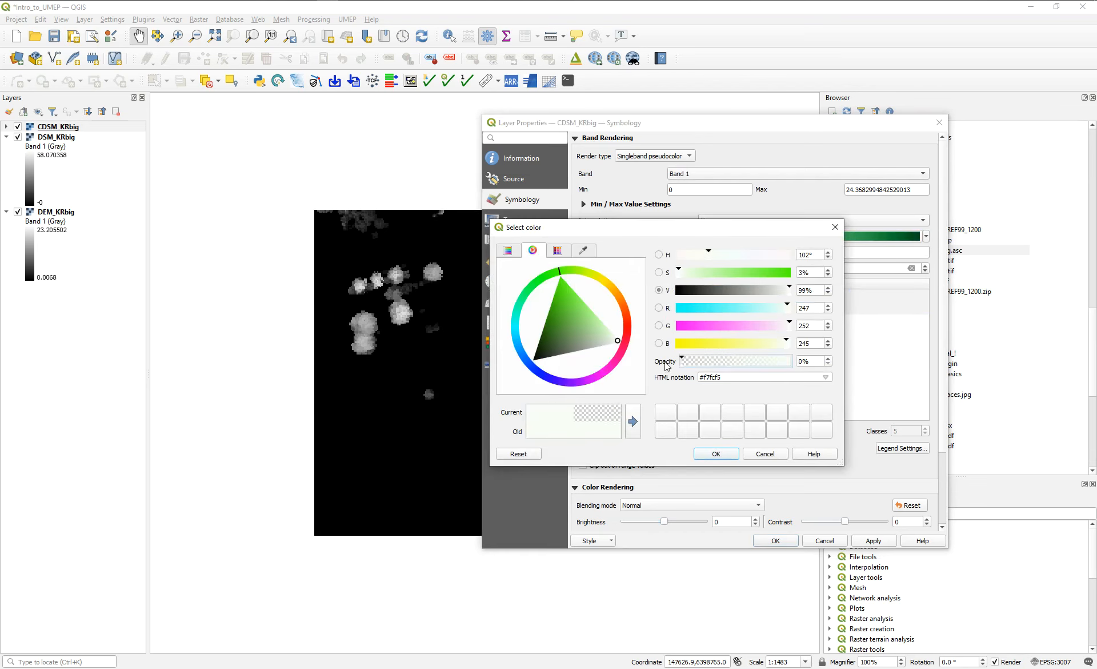
click(716, 453)
click(874, 540)
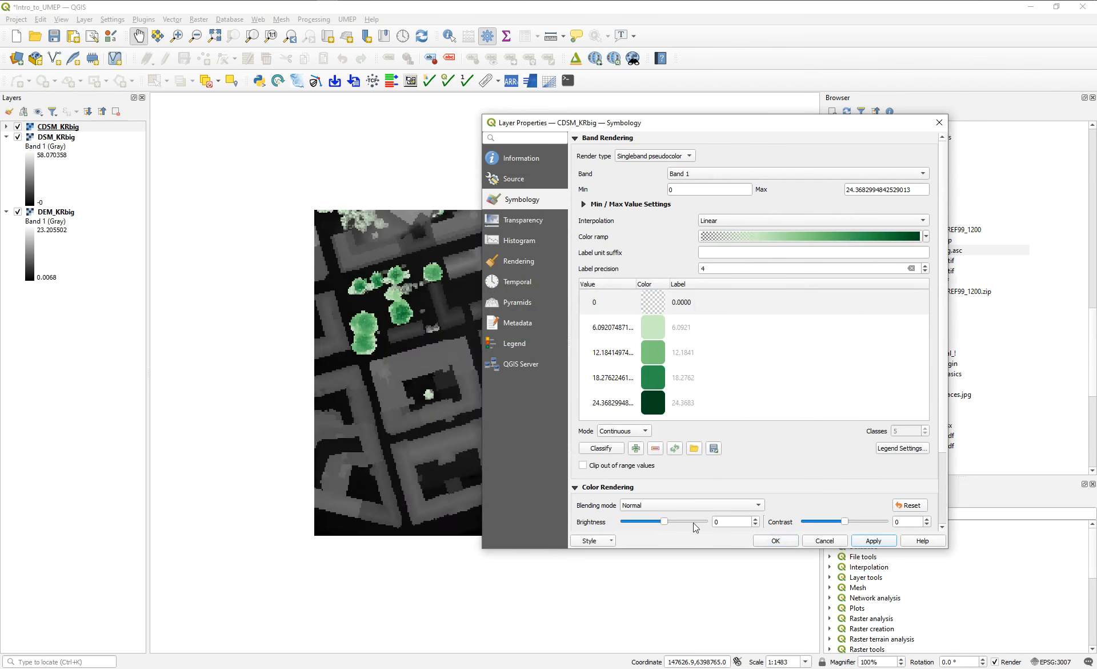
click(775, 541)
Hide and show the CDSM_KRbig layer to compare the tree canopies with the DSM_KRbig layer underneath.
double_click(17, 129)
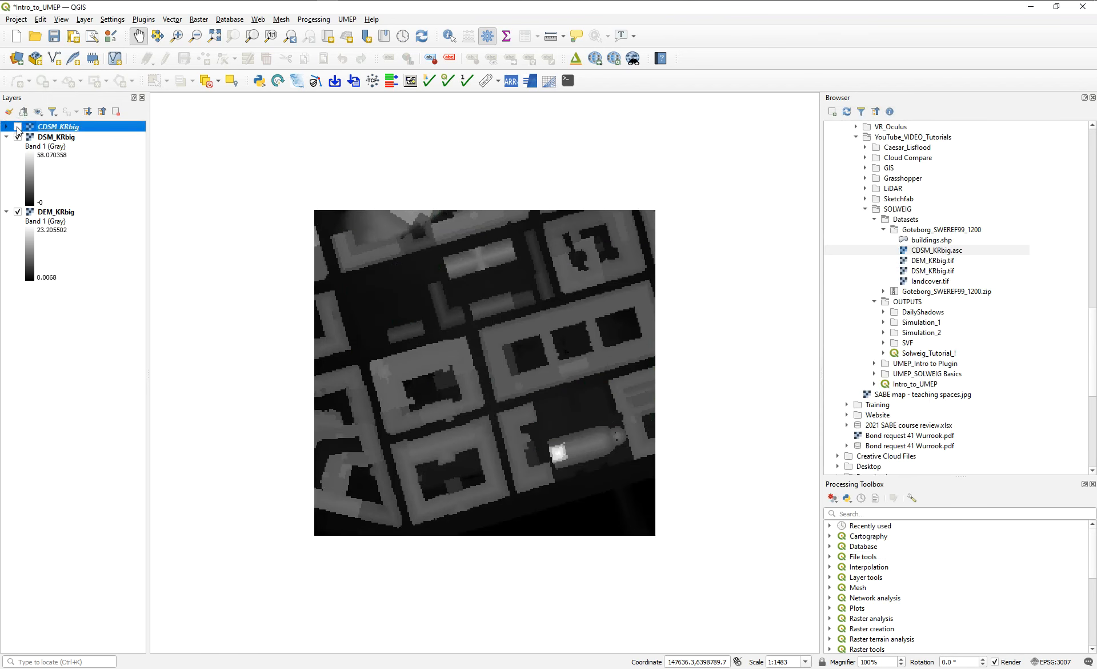
click(939, 122)
click(18, 127)
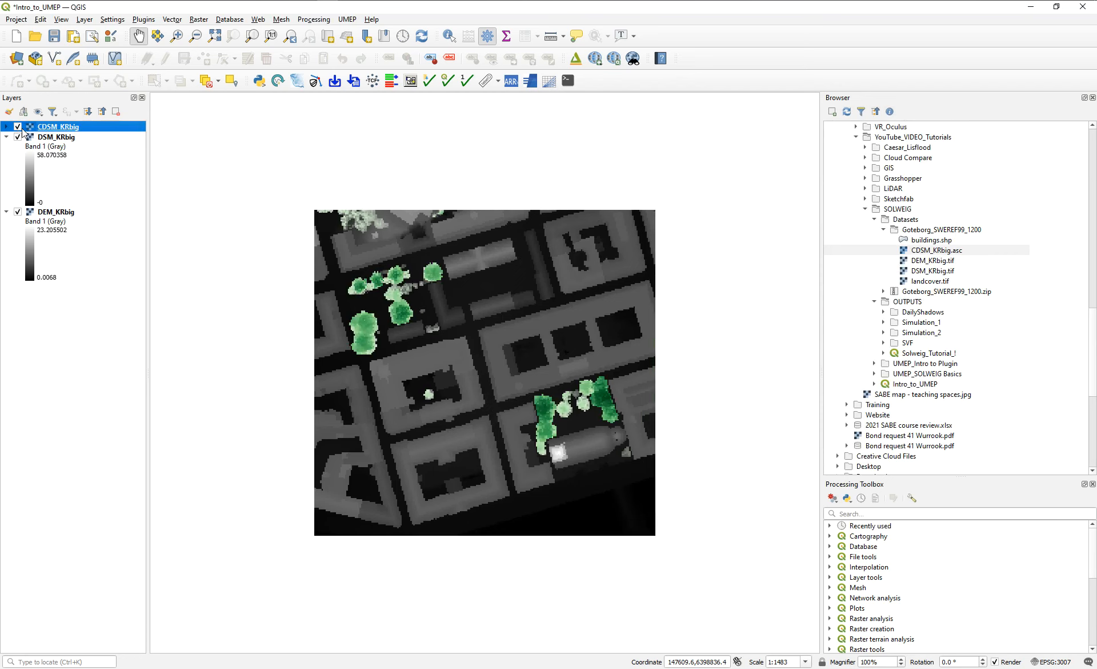
click(18, 127)
click(18, 127)
Add the buildings.shp layer to the map and look through its attribute table.
click(936, 241)
drag(936, 241, 532, 243)
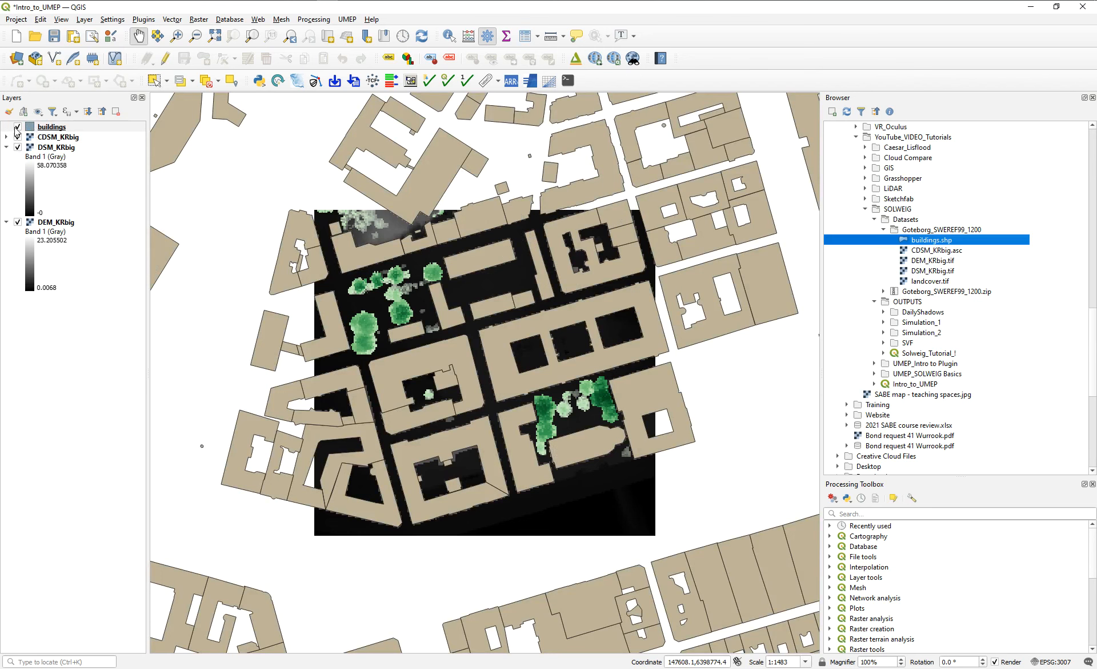
right_click(50, 126)
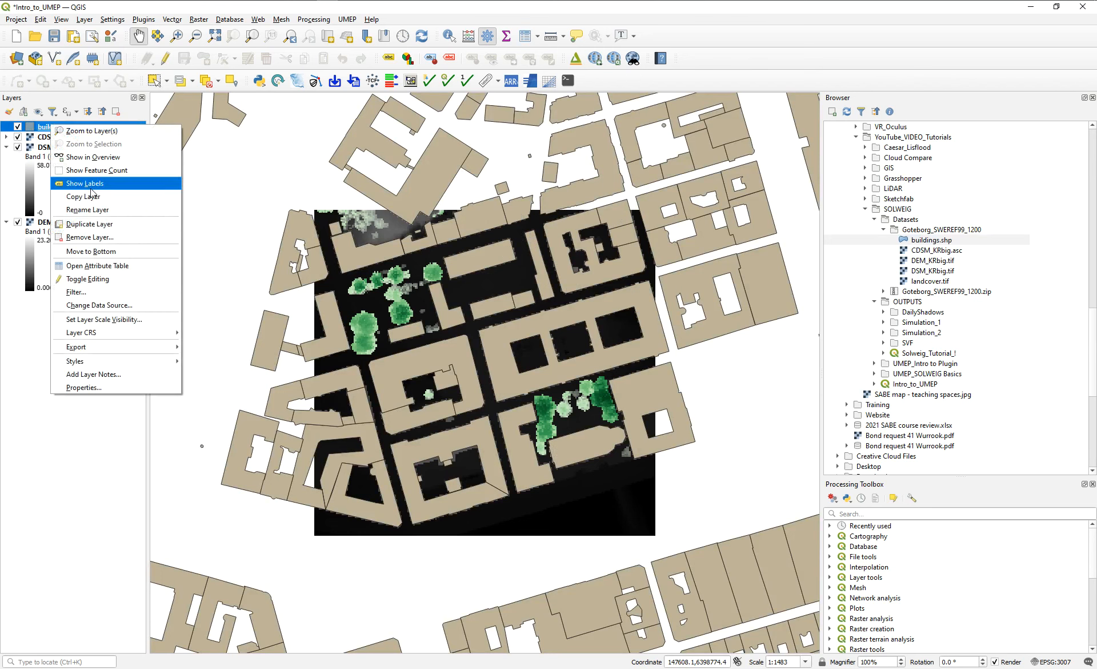
click(77, 272)
drag(220, 584, 235, 584)
drag(521, 583, 209, 592)
click(938, 182)
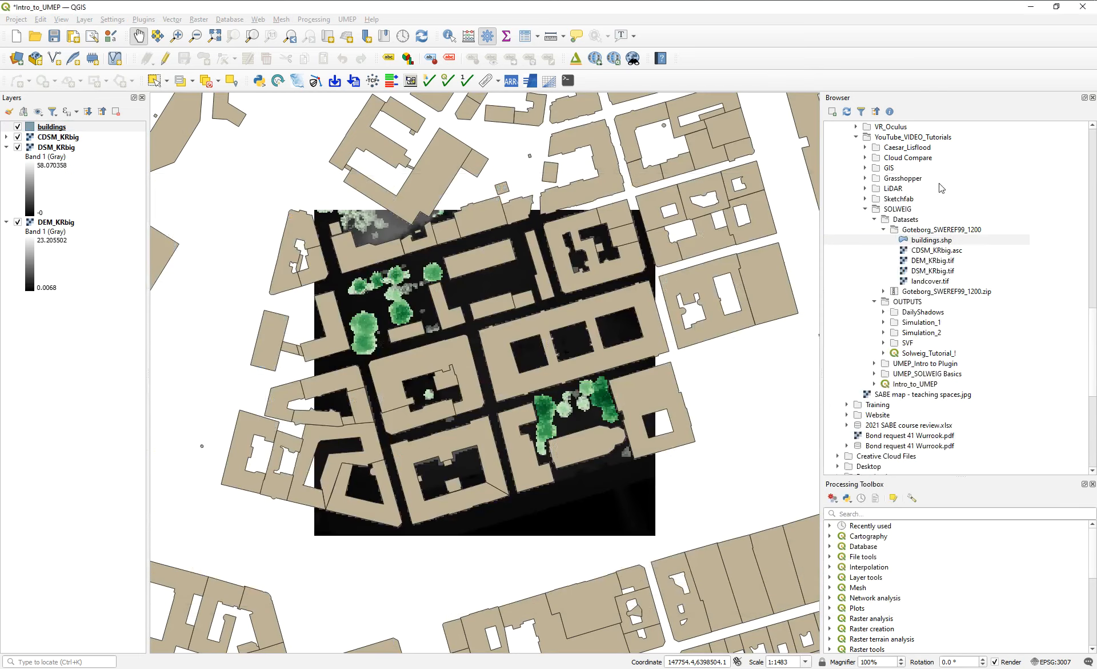
Remove the buildings layer from the project.
click(115, 111)
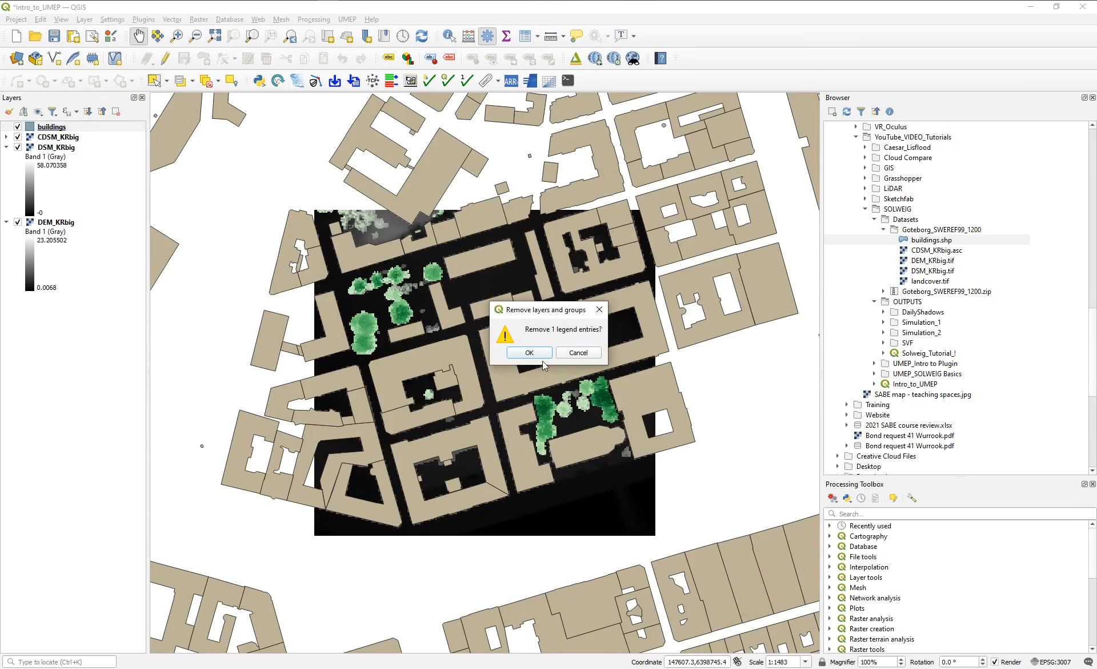
click(538, 354)
click(347, 19)
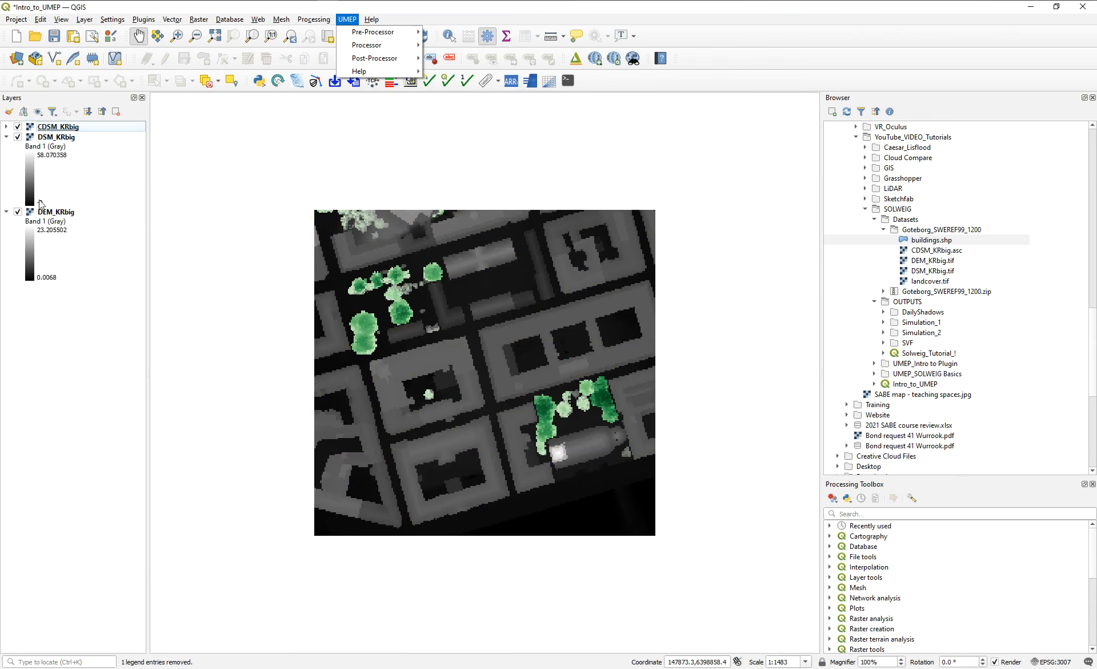
drag(499, 164, 487, 381)
drag(422, 327, 464, 155)
drag(524, 282, 525, 248)
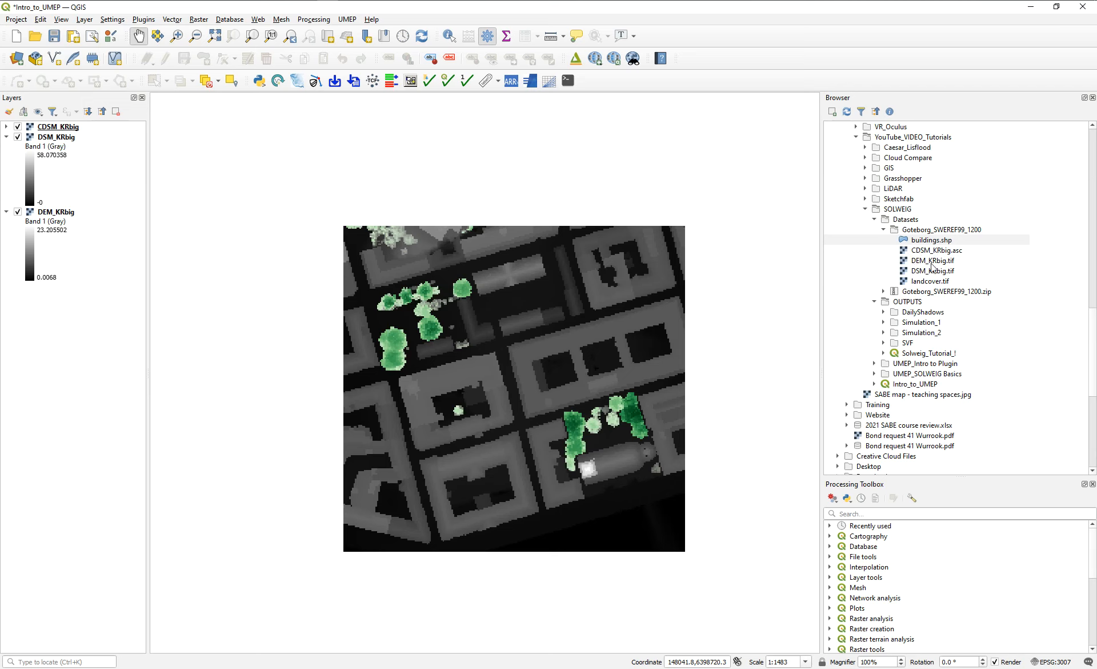
Add the landcover.tif raster to the map and load landcoverstyle.qml as its layer style.
click(932, 283)
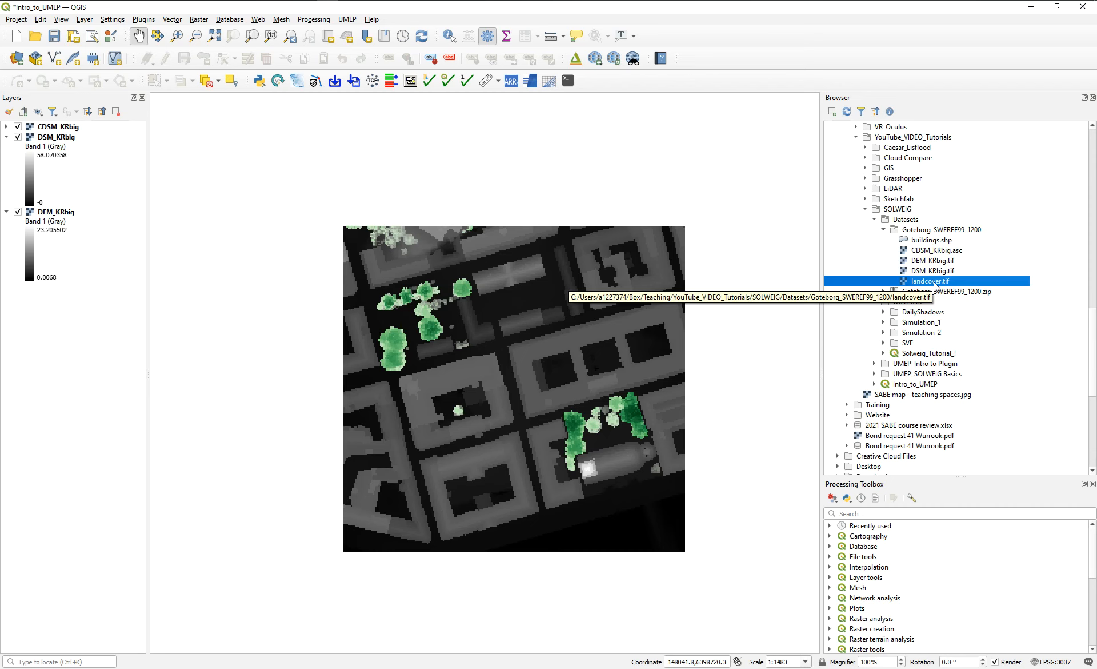
mouse_move(935, 284)
mouse_down()
mouse_move(490, 268)
mouse_move(505, 486)
mouse_up()
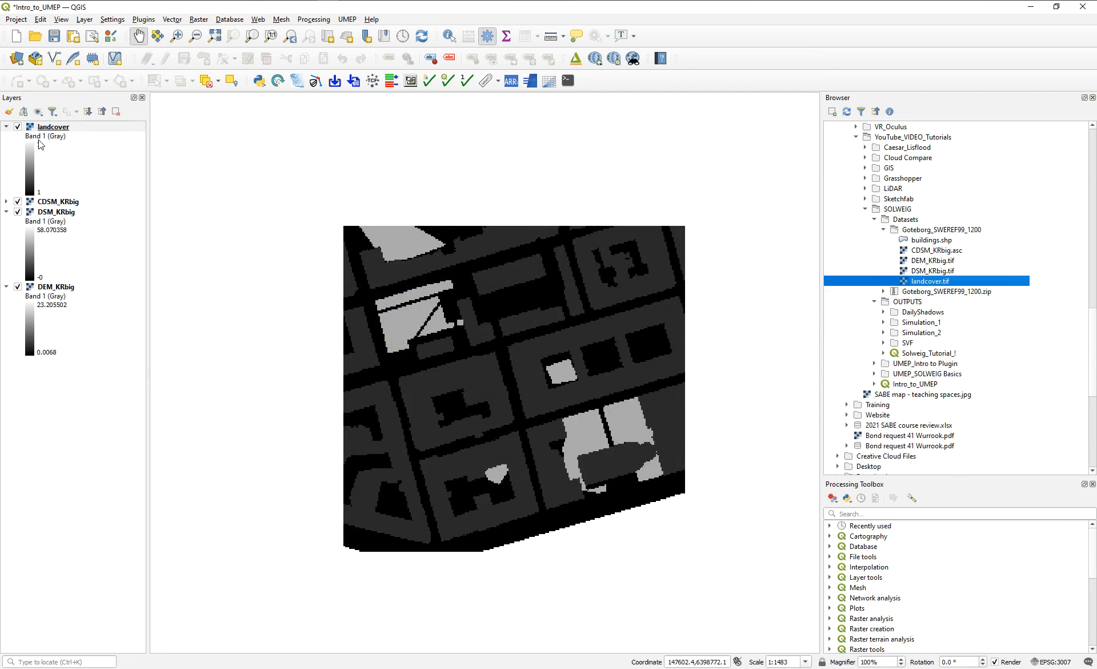
double_click(56, 129)
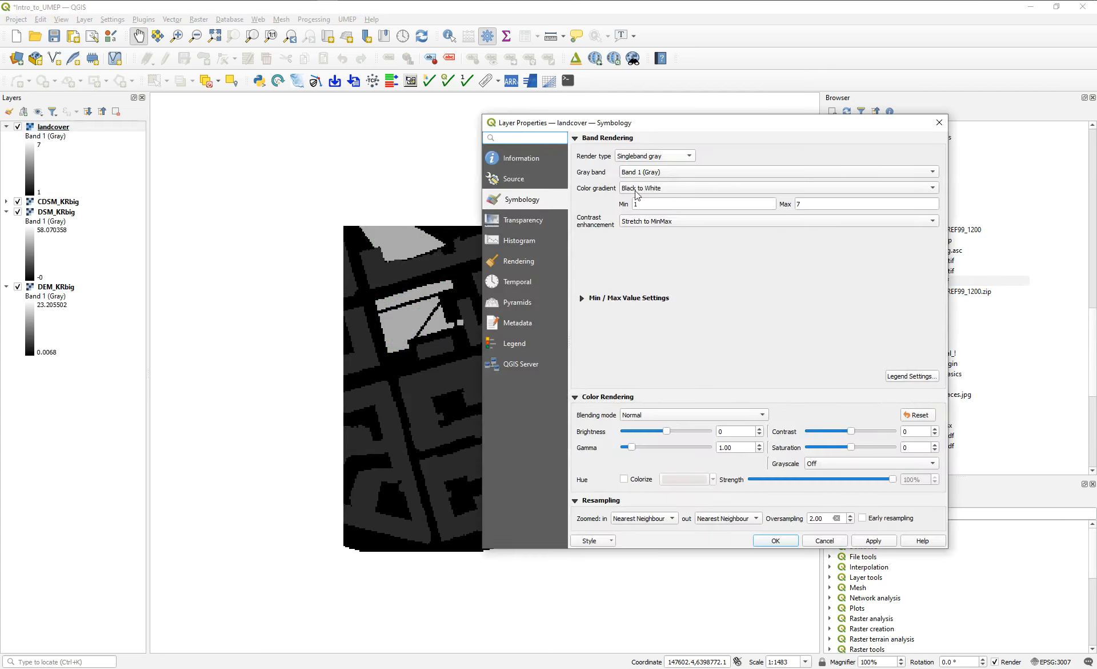
click(599, 542)
click(604, 559)
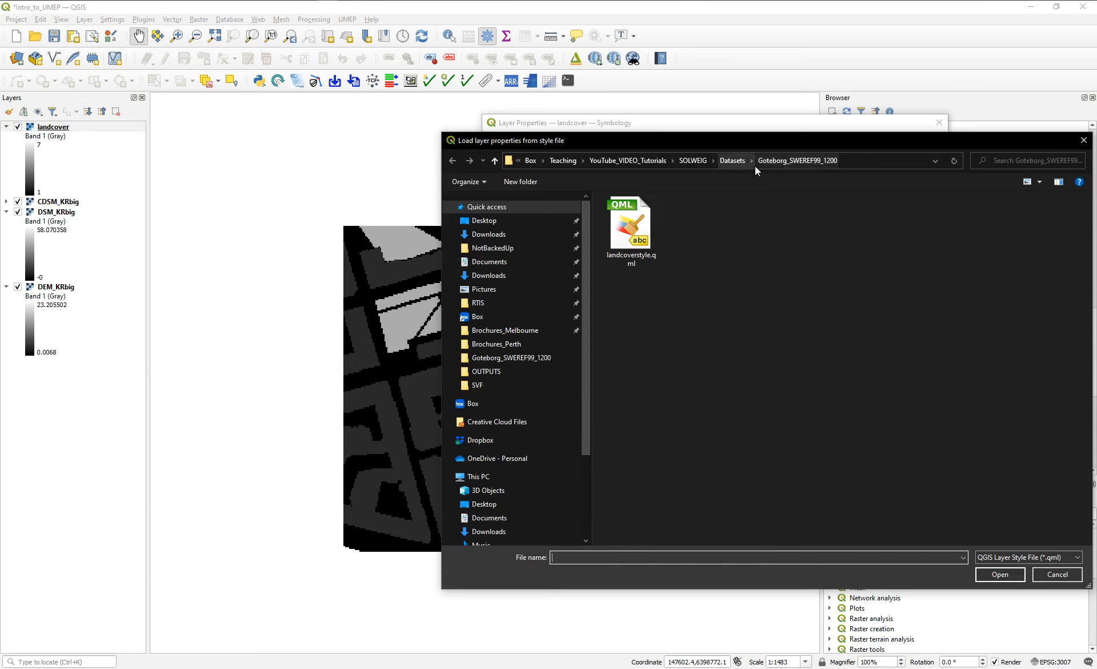
click(641, 241)
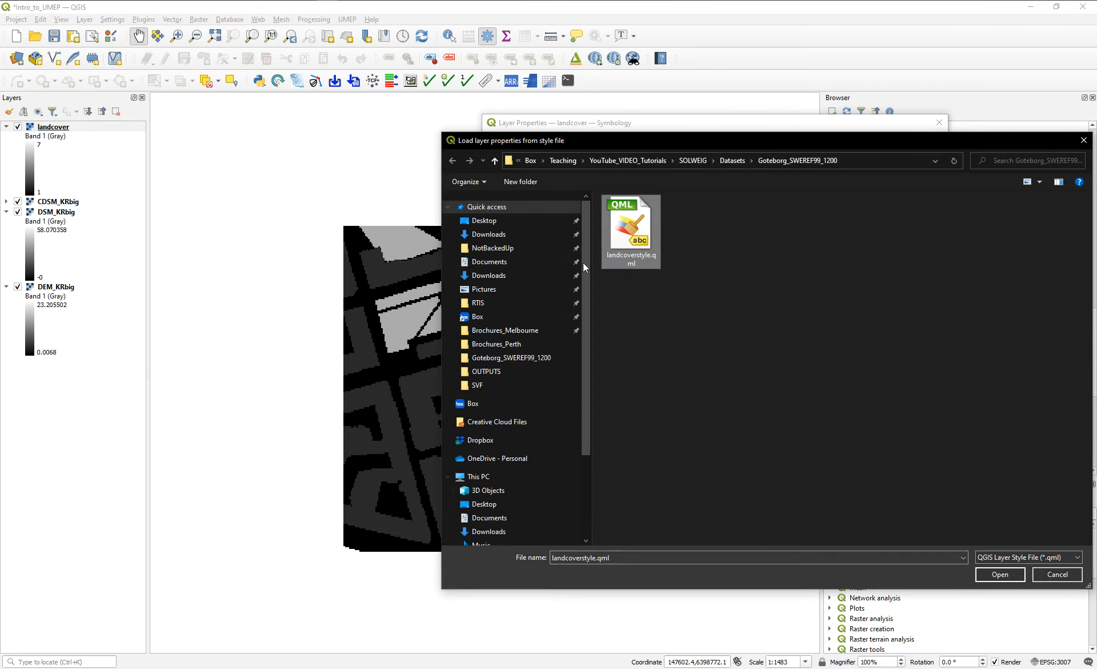
click(999, 574)
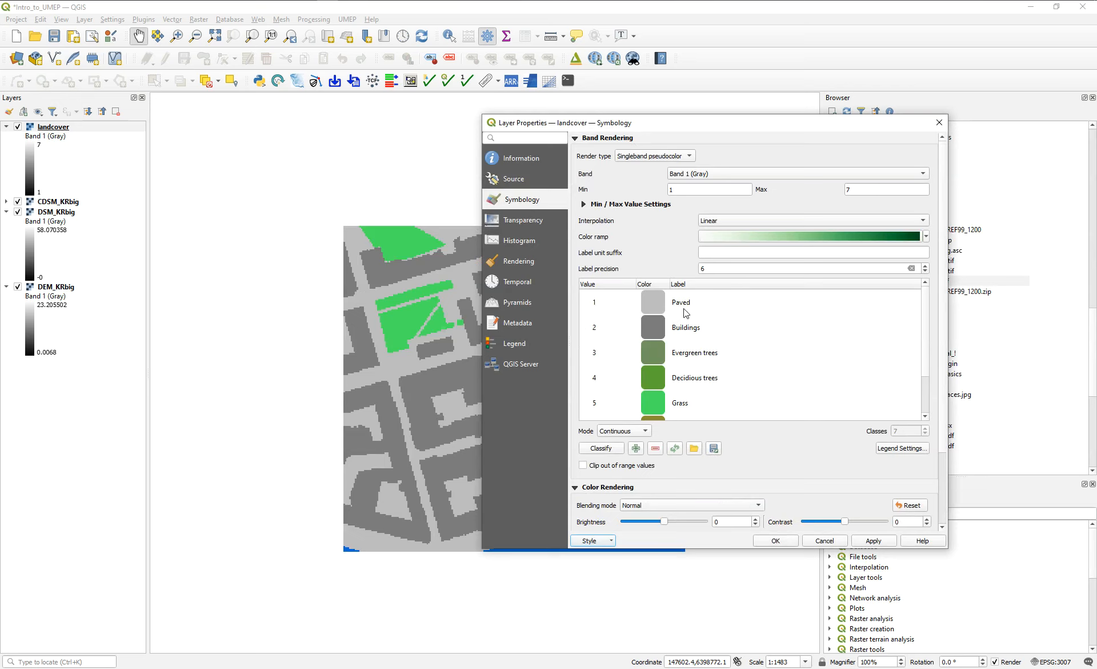
Review the landcover layer's class values, colors and labels, and accept the loaded style.
scroll(599, 328, down, 1)
scroll(698, 315, up, 1)
scroll(693, 385, down, 1)
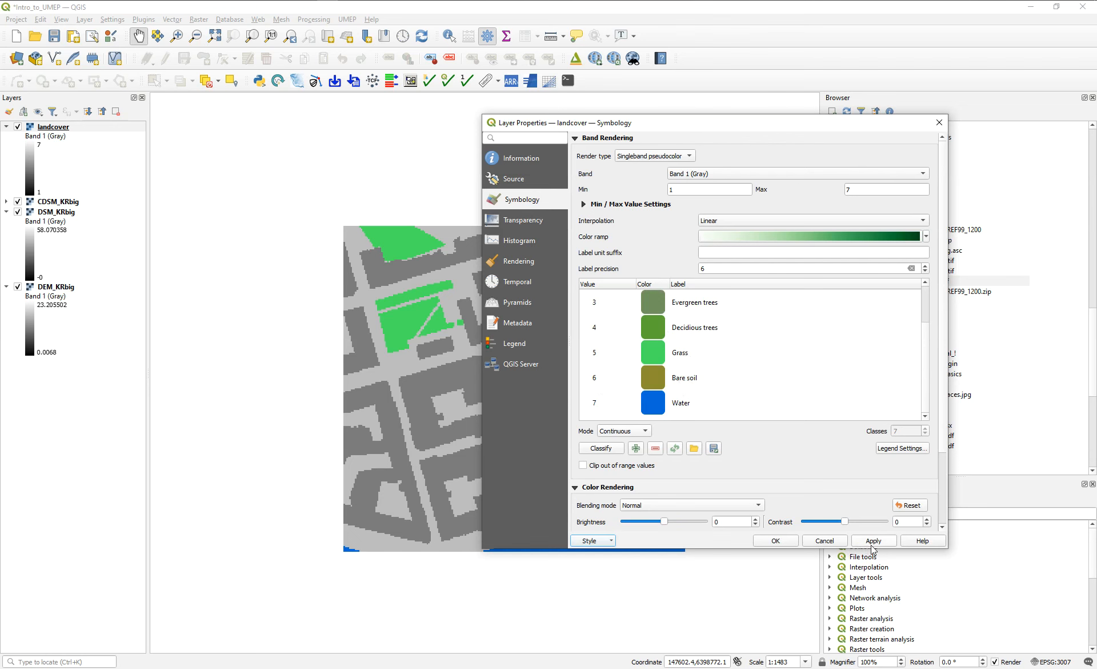
click(775, 541)
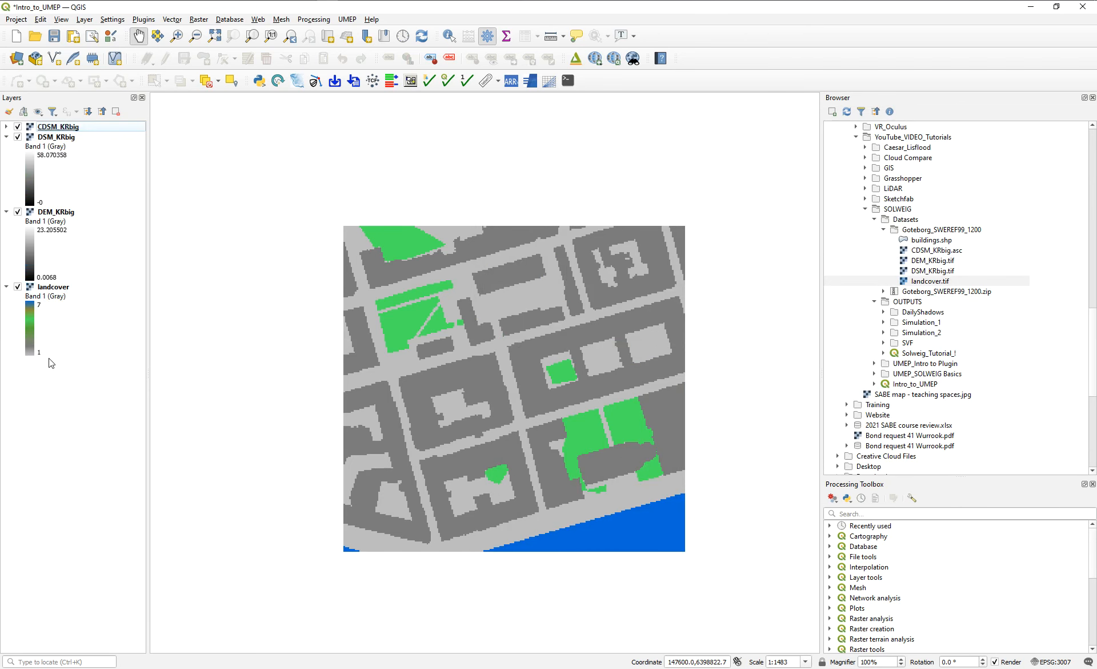
Move the landcover layer to the end of the layer order and hide the DEM_KRbig, DSM_KRbig and CDSM_KRbig layers.
drag(53, 127, 59, 328)
click(17, 212)
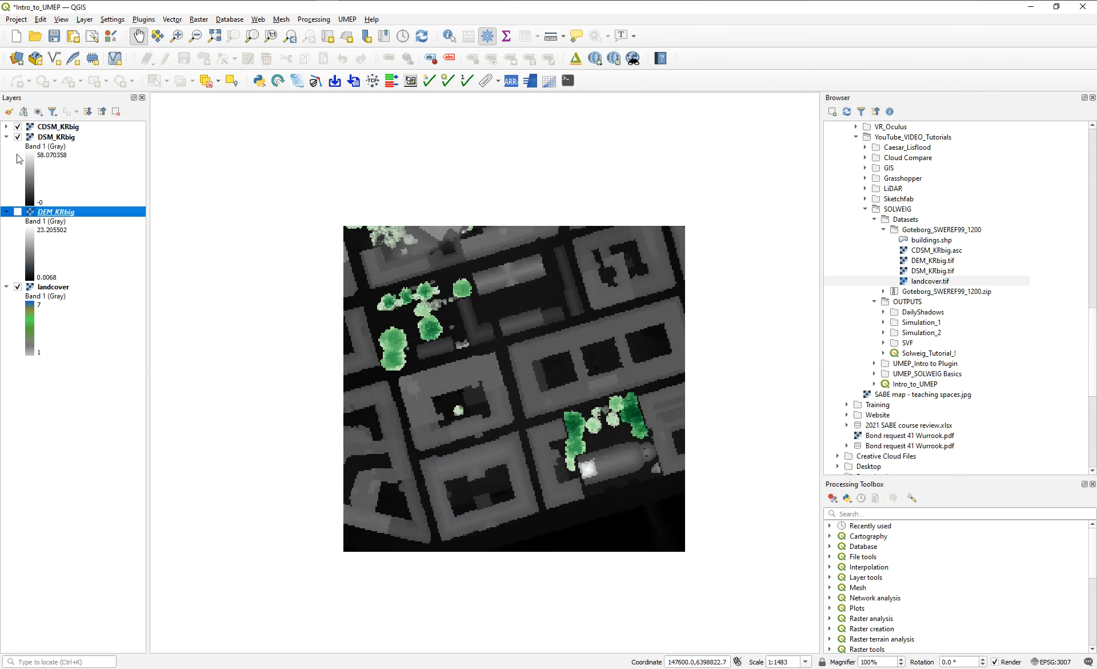
click(17, 137)
click(19, 127)
double_click(18, 126)
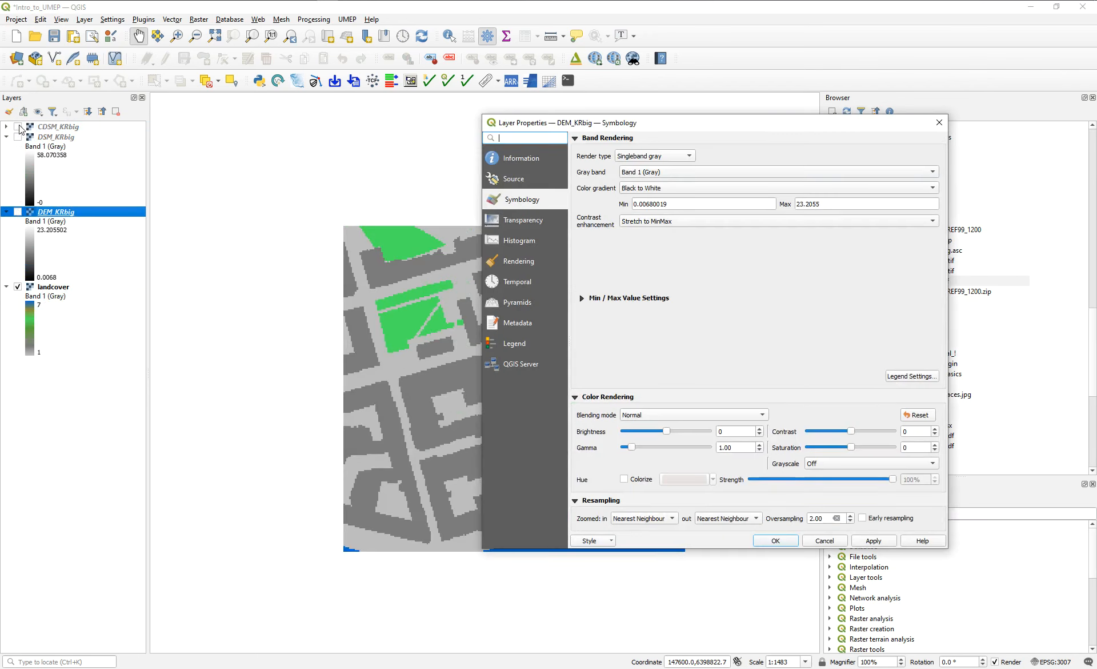
click(939, 123)
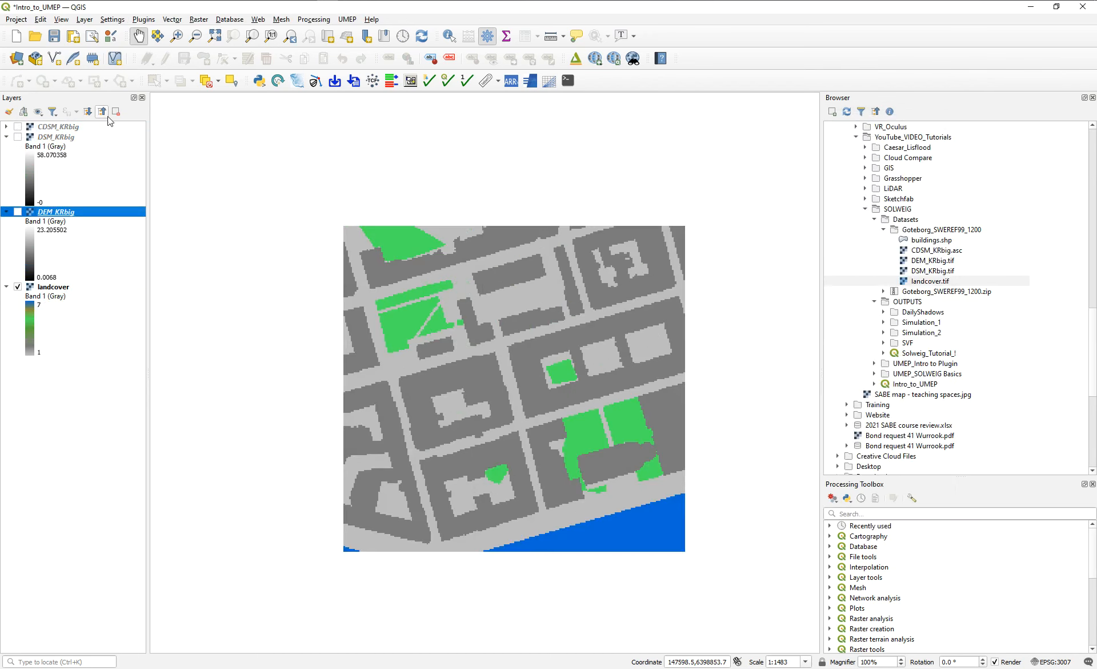
Show the CDSM_KRbig and DSM_KRbig layers and set the blending mode of DSM_KRbig to Overlay.
click(17, 126)
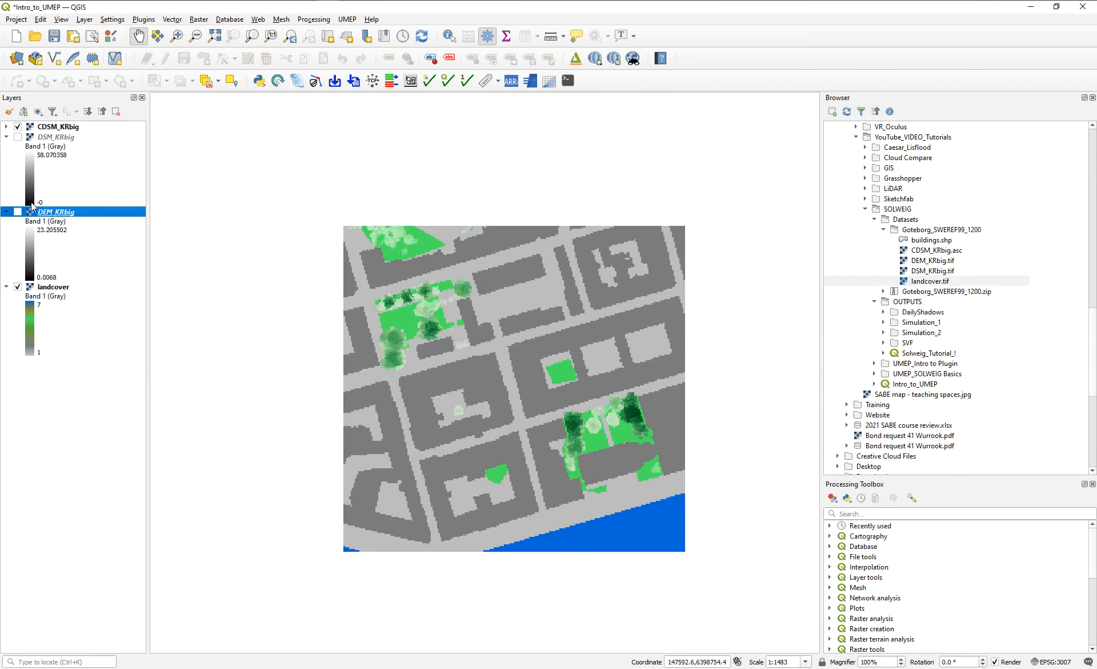
click(19, 137)
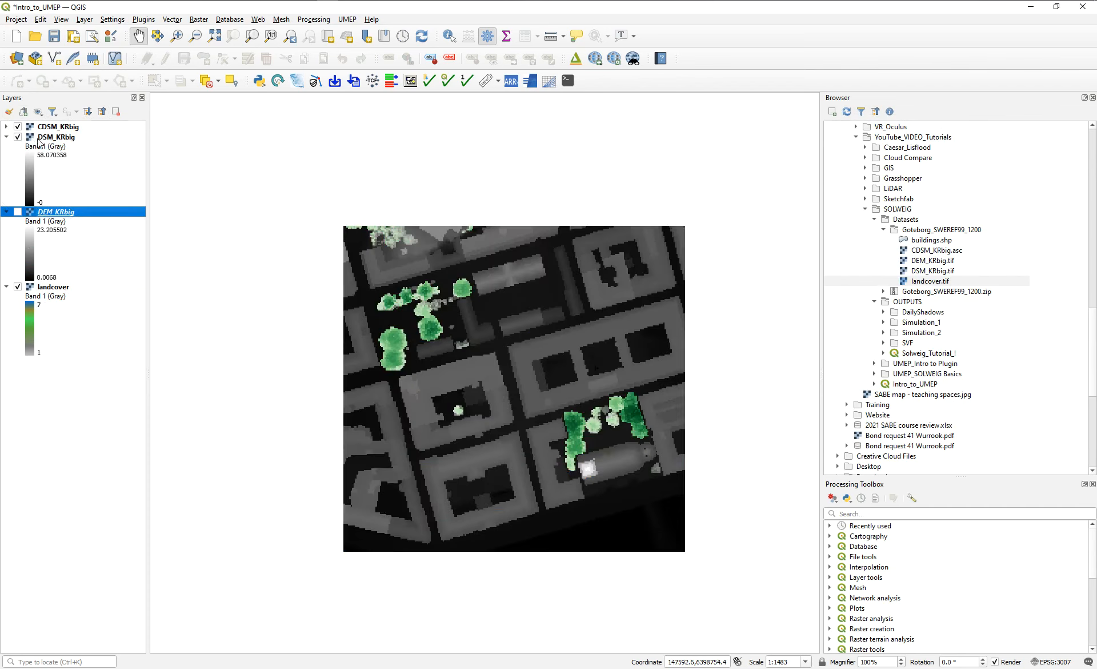
double_click(50, 137)
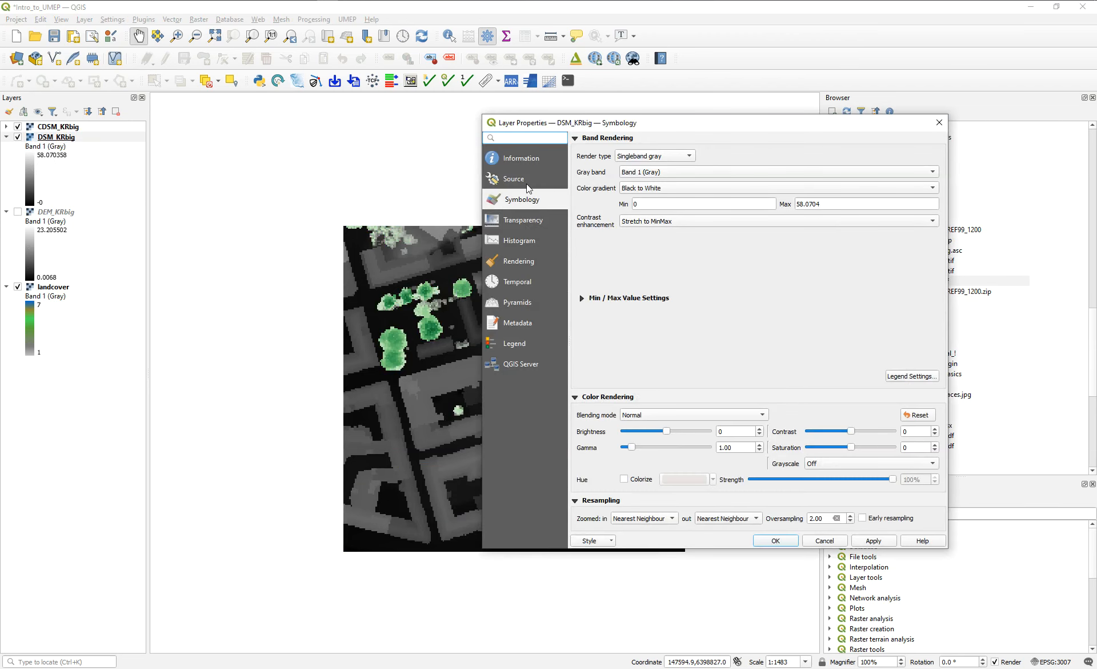
click(671, 159)
click(738, 151)
click(640, 417)
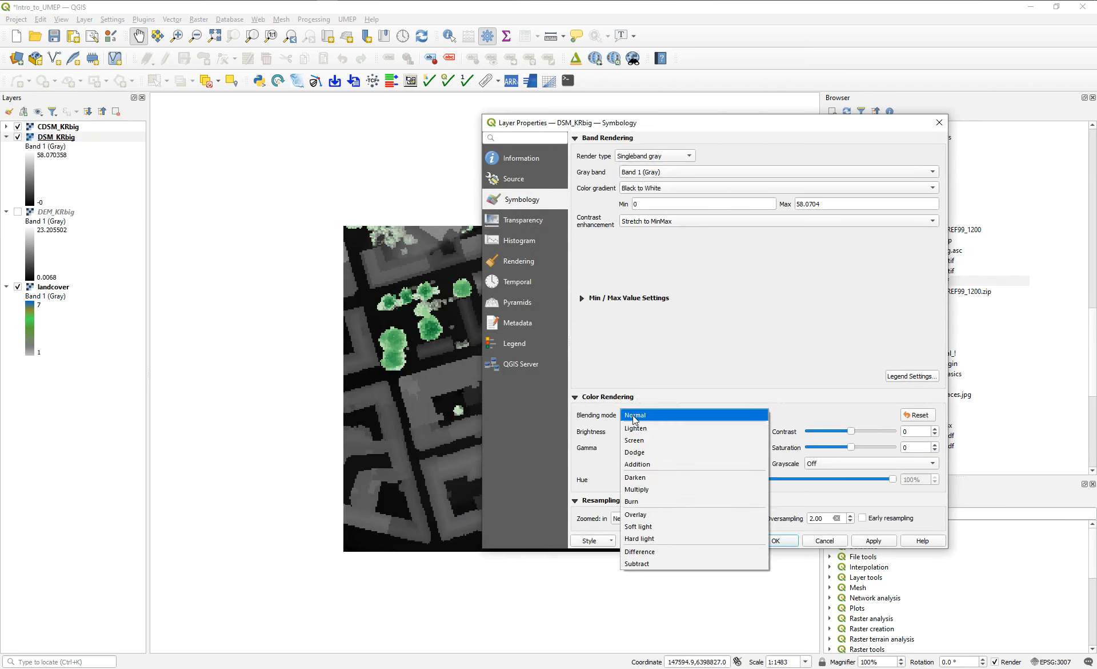
click(642, 517)
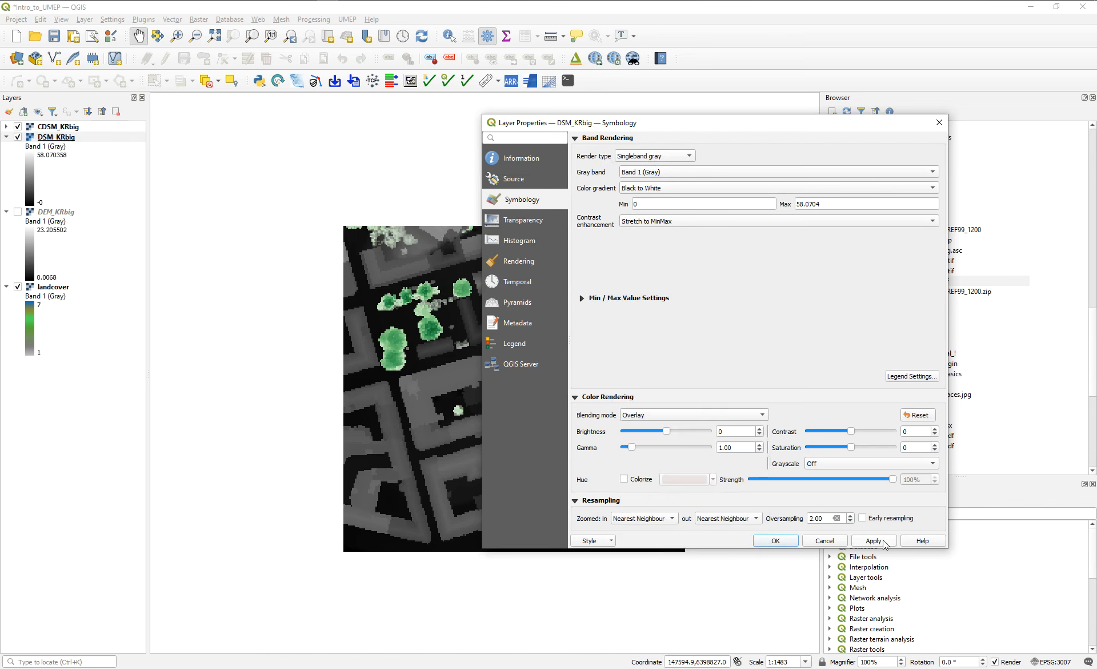
click(886, 542)
click(776, 541)
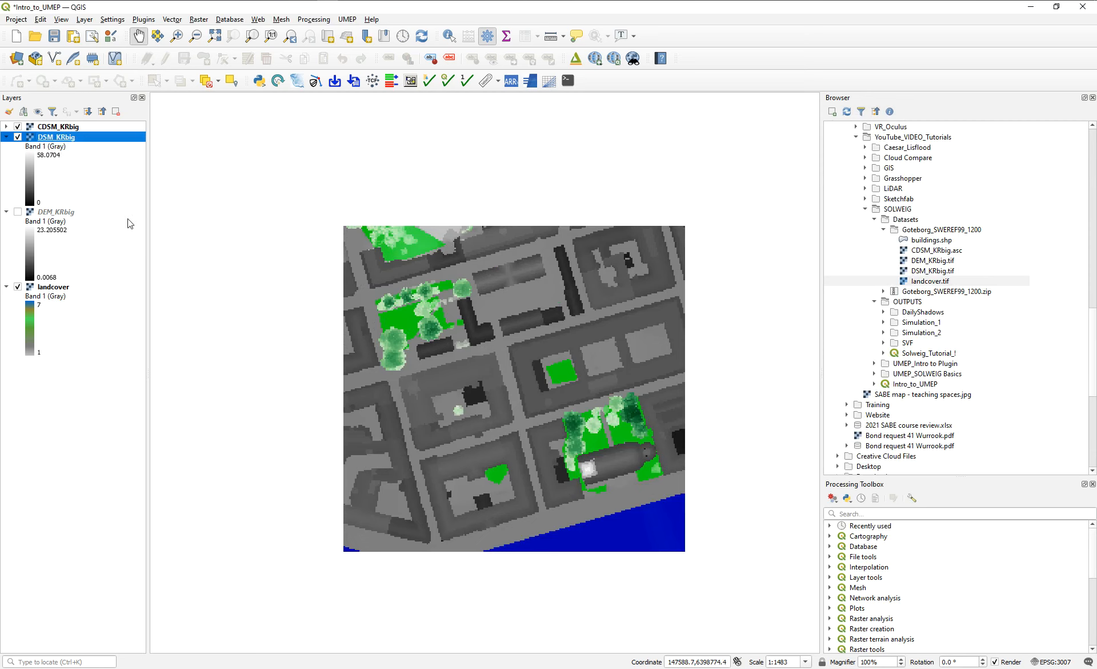
Save the Intro_to_UMEP project.
click(55, 37)
drag(608, 382, 623, 356)
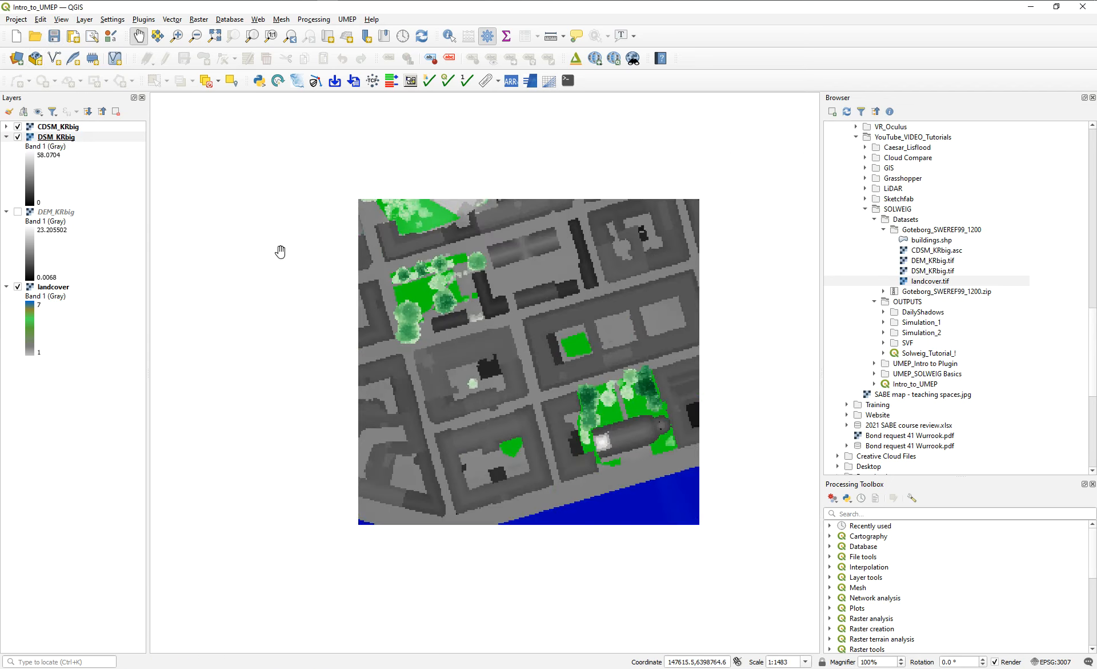
drag(619, 307, 603, 309)
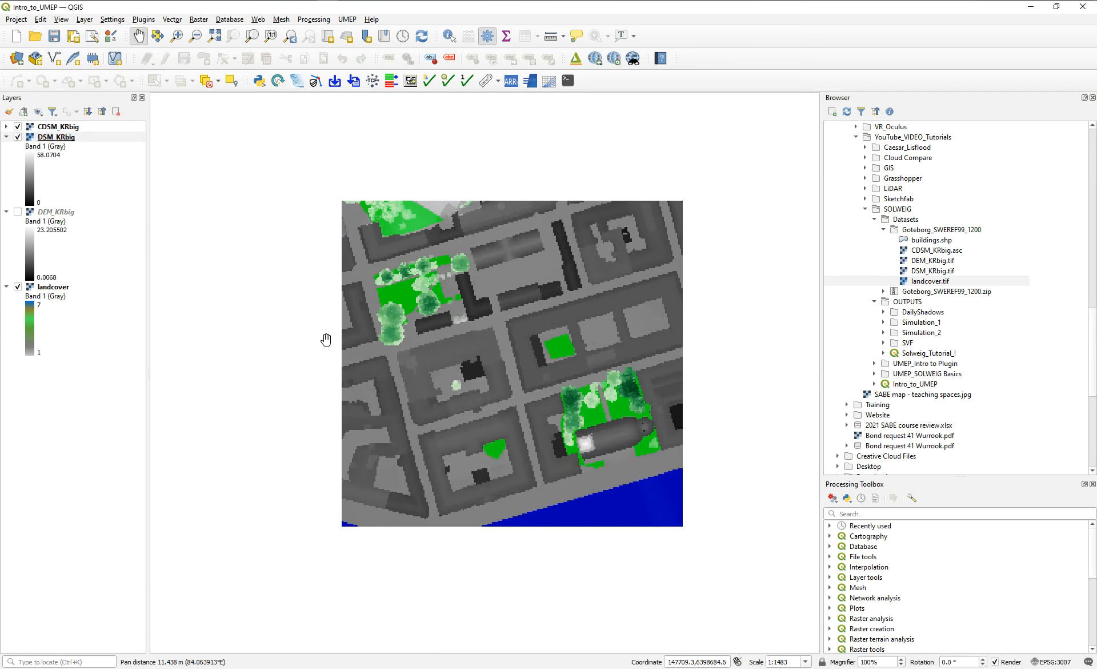
Look through the UMEP Pre-Processor and Processor tools and examine the input settings of the Daily Shadow Pattern tool.
click(347, 20)
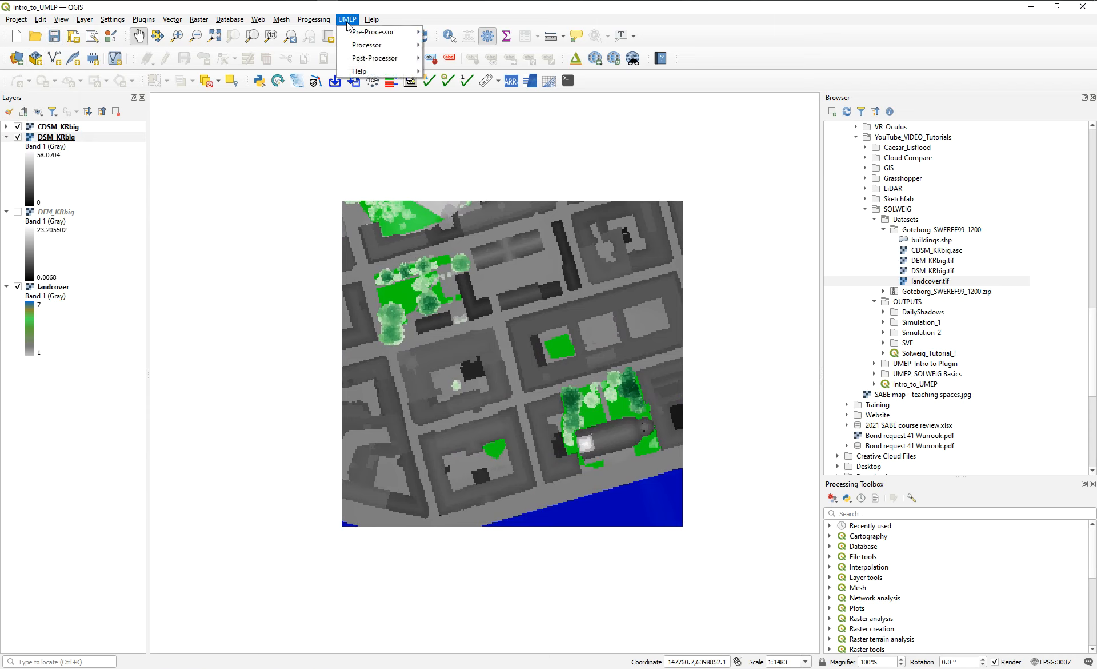
mouse_move(353, 34)
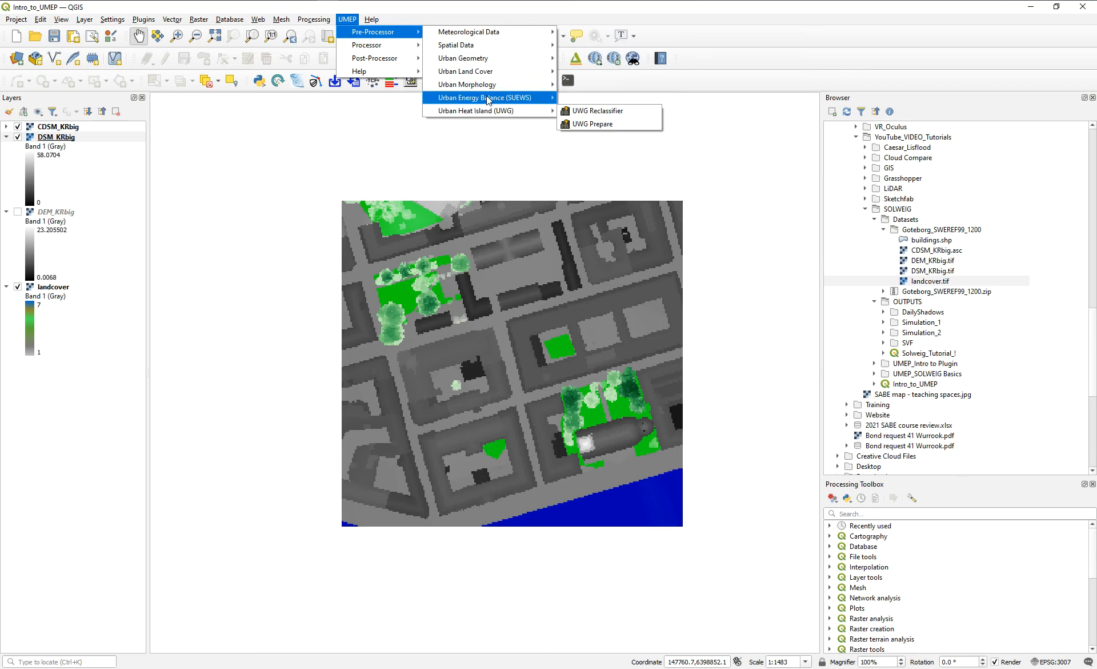
mouse_move(399, 51)
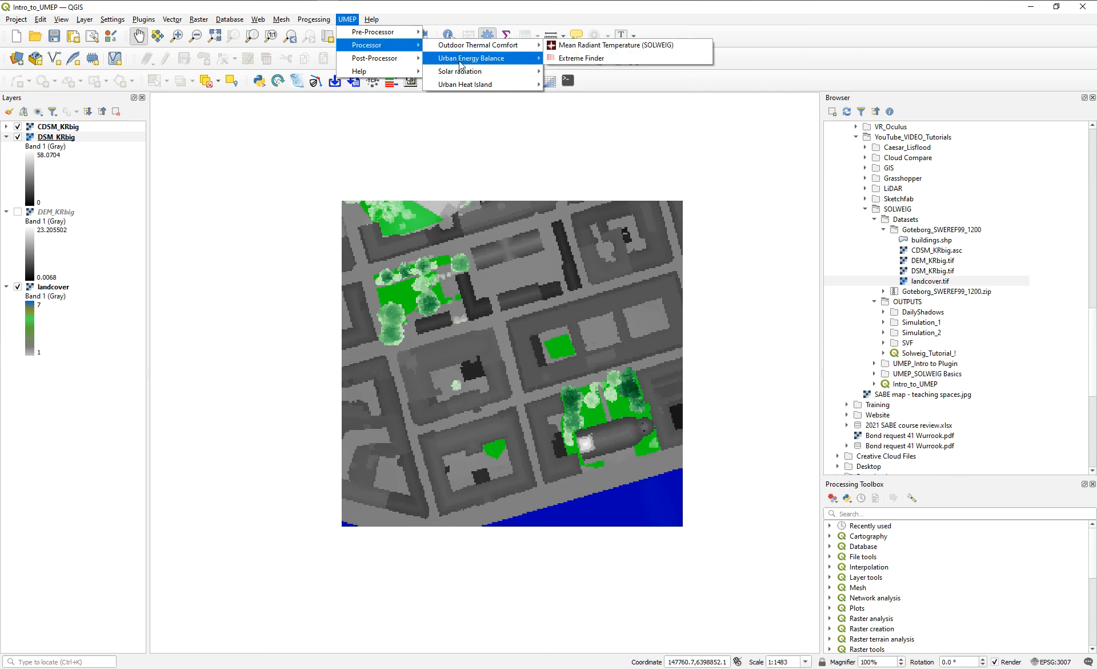
mouse_move(534, 72)
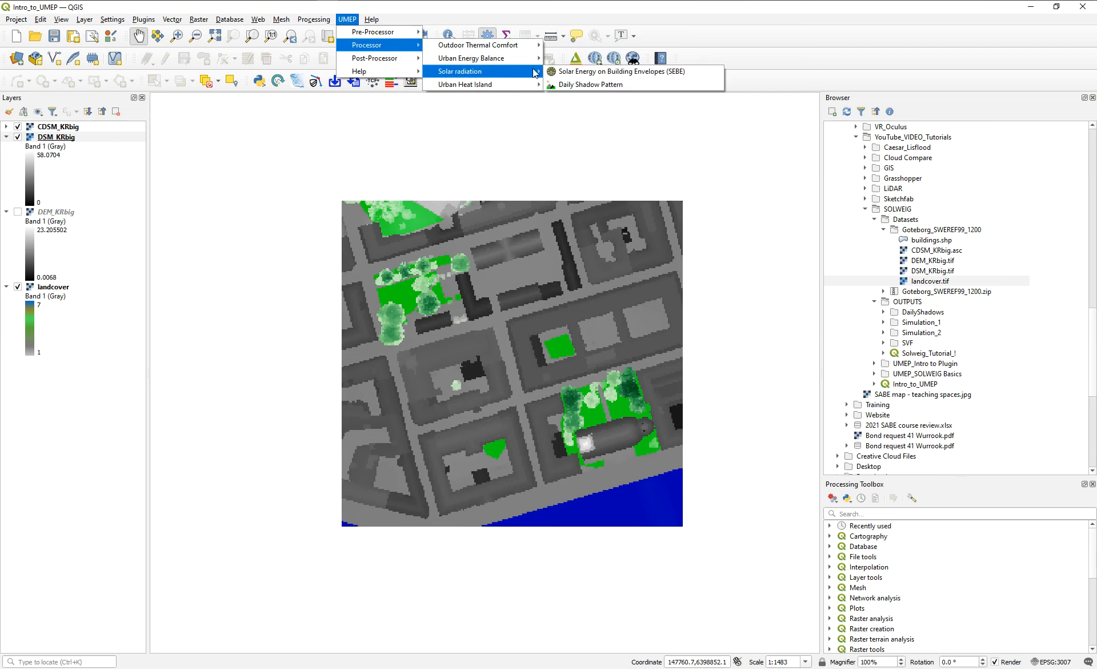
click(598, 85)
drag(568, 120, 855, 164)
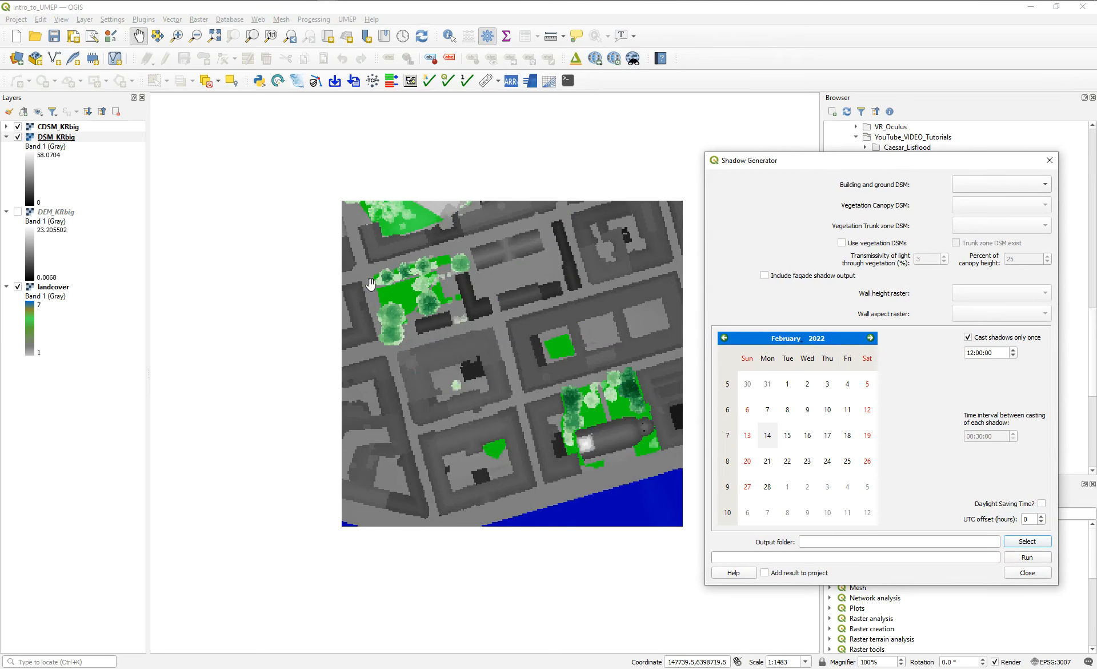
drag(750, 165, 508, 164)
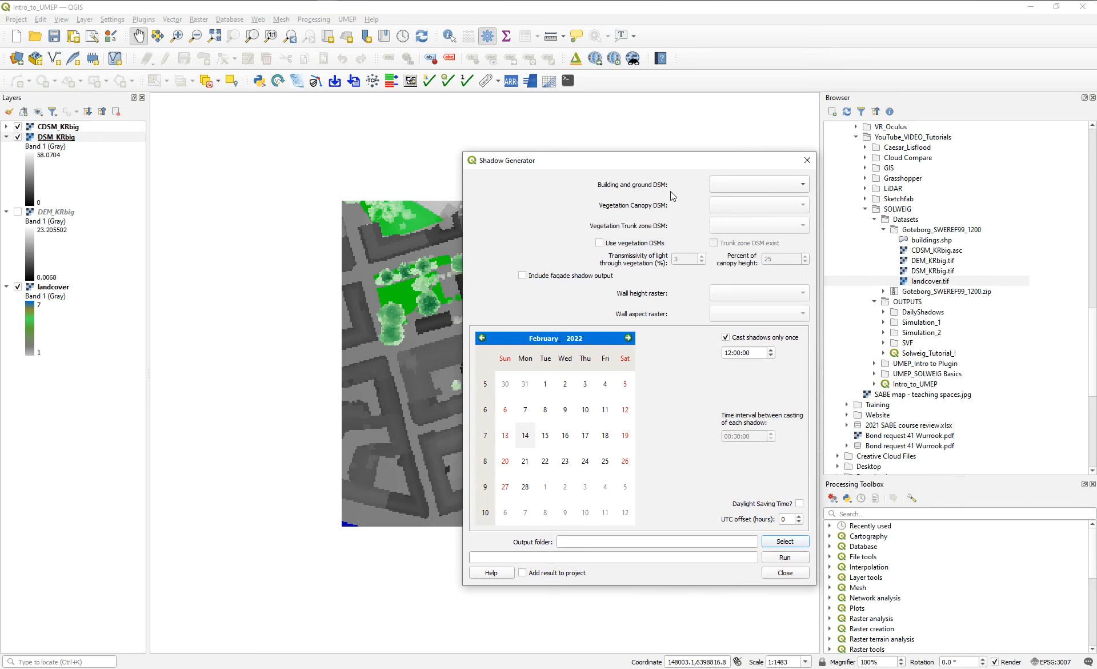
drag(614, 161, 458, 156)
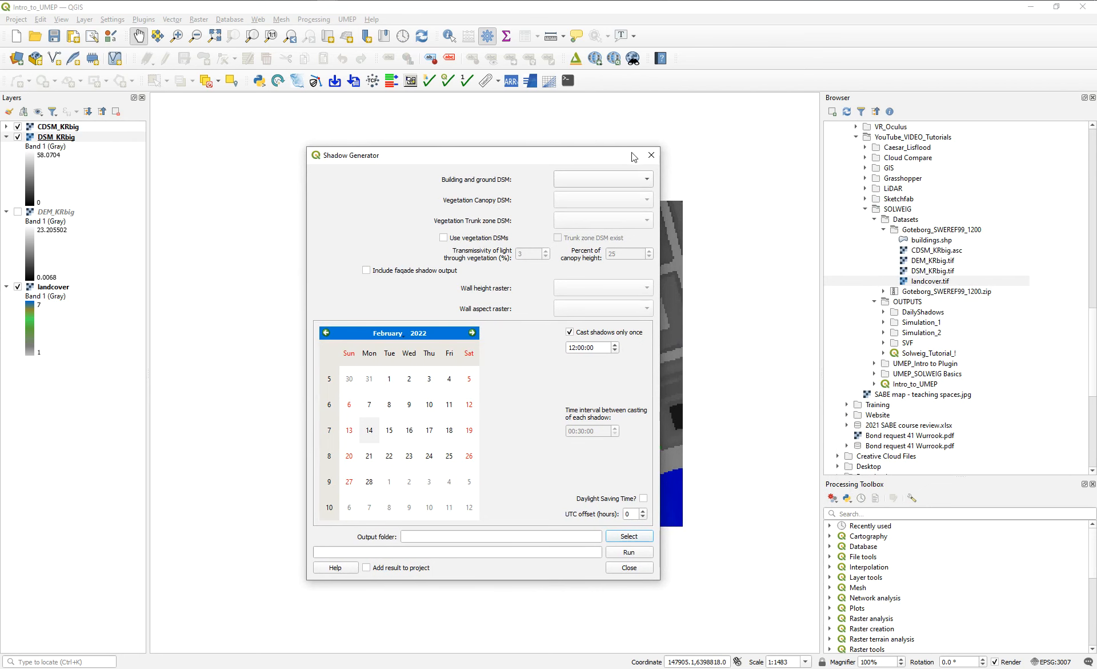
click(652, 155)
Reopen the Daily Shadow Pattern tool beside the layer list to compare its DSM inputs with the loaded layers.
click(347, 19)
mouse_move(364, 47)
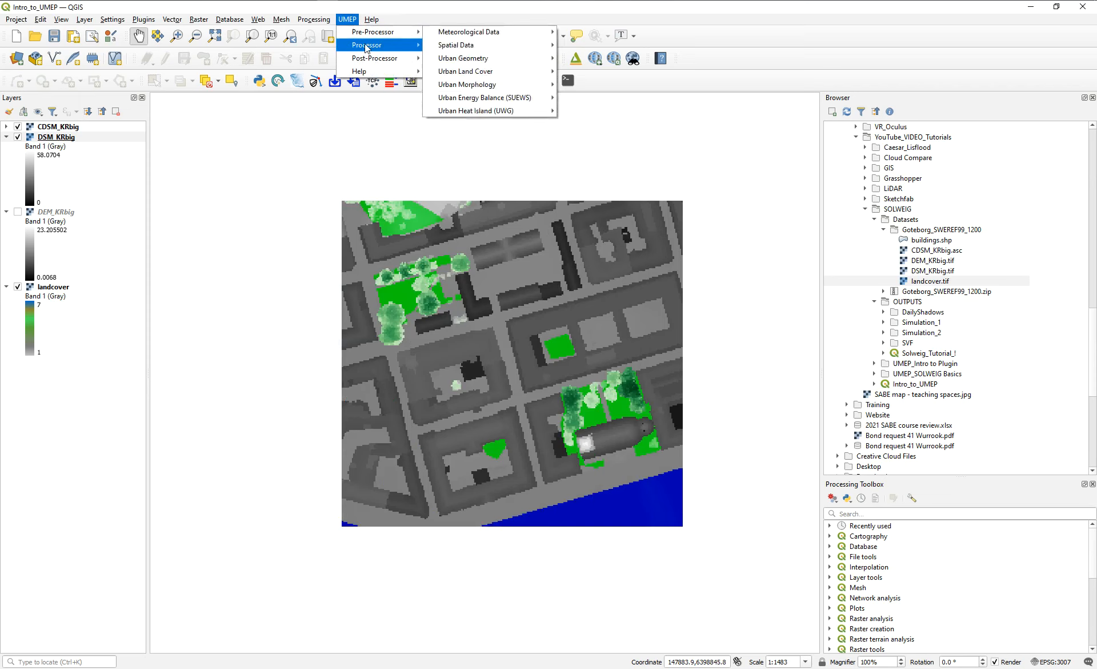
mouse_move(463, 73)
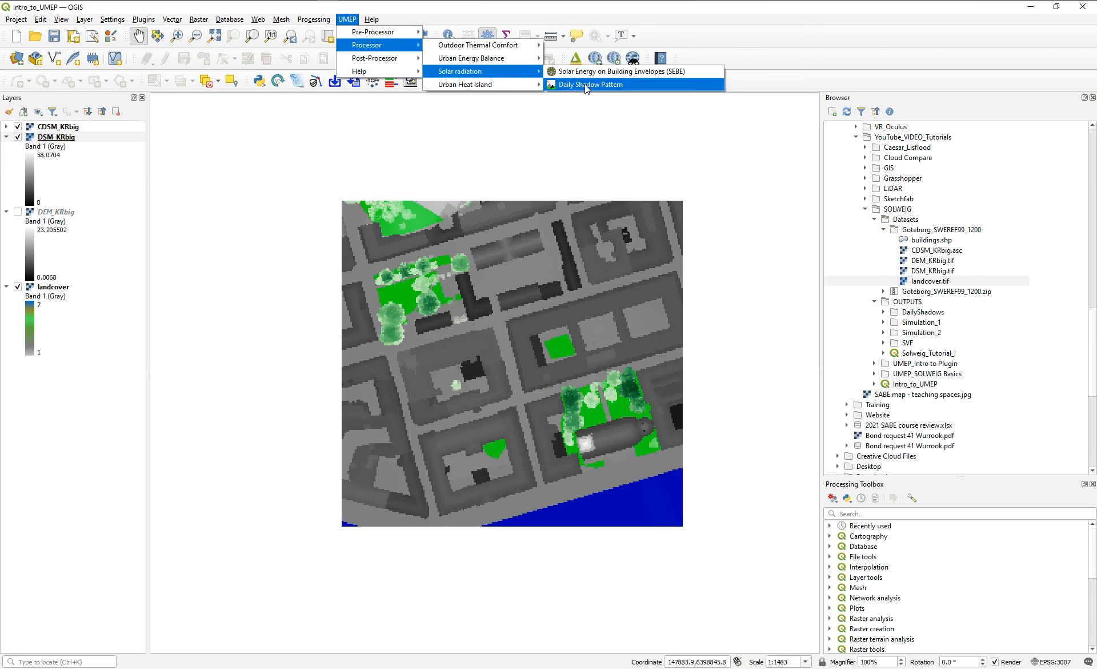
click(585, 84)
drag(573, 127, 300, 148)
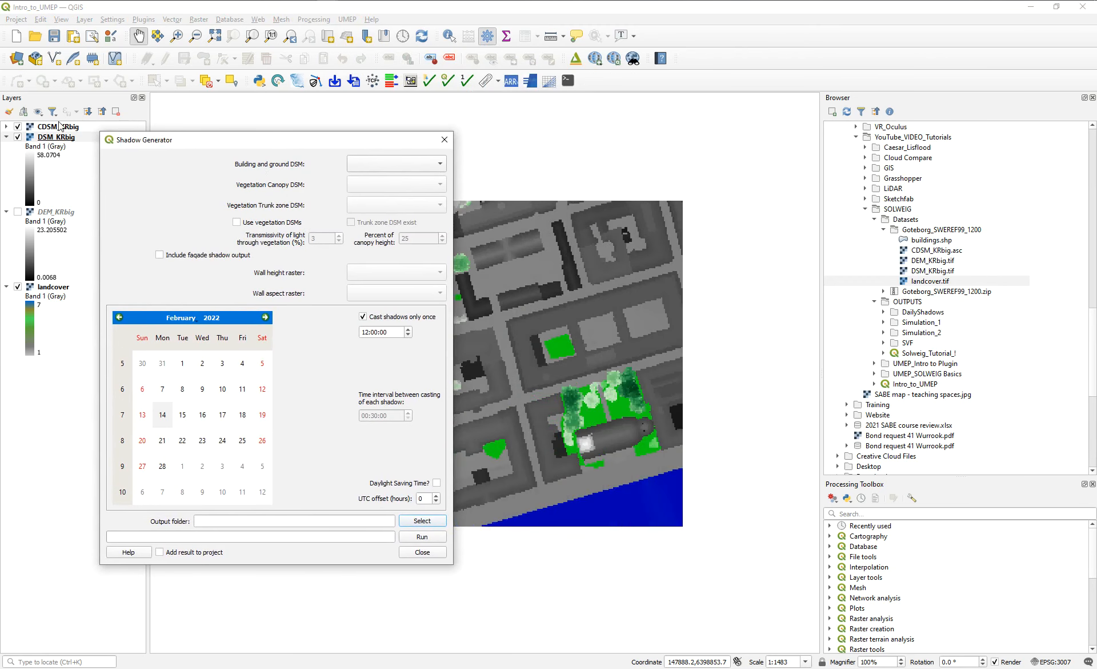
drag(178, 145, 164, 144)
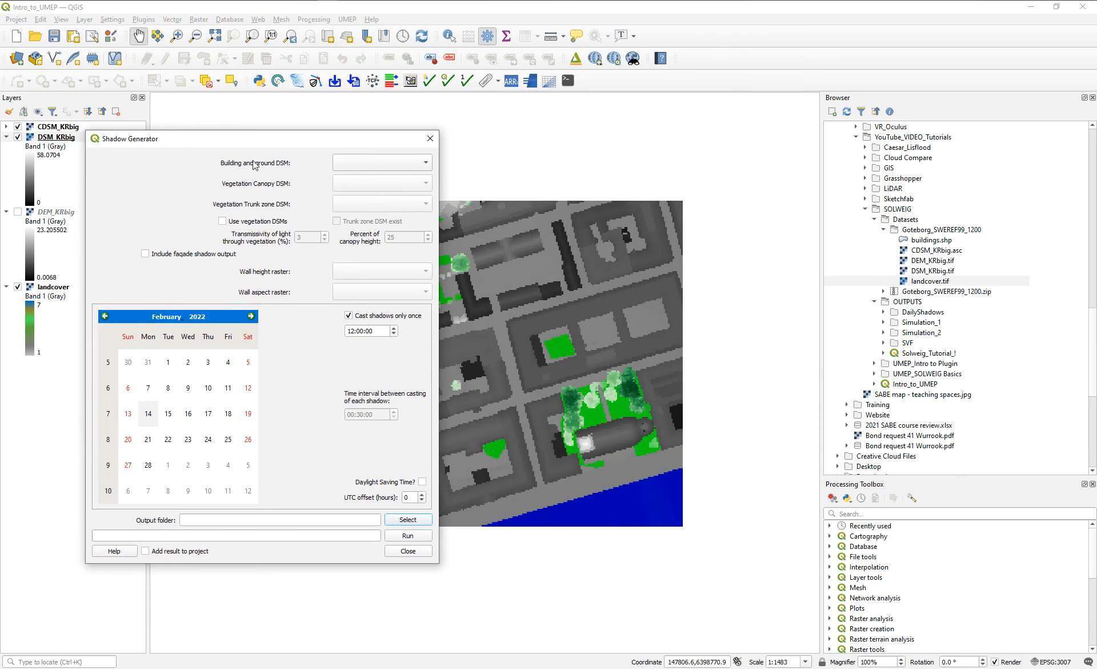
click(907, 484)
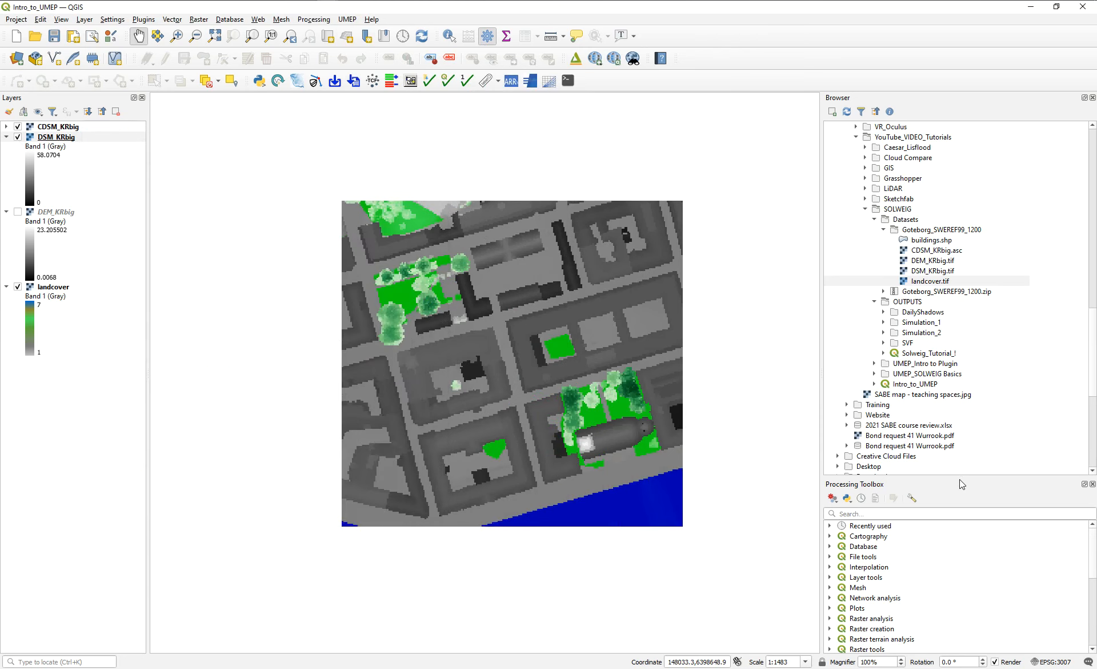
Enlarge the Processing Toolbox area and expand the UMEP provider to list its tool groups.
drag(960, 477, 955, 353)
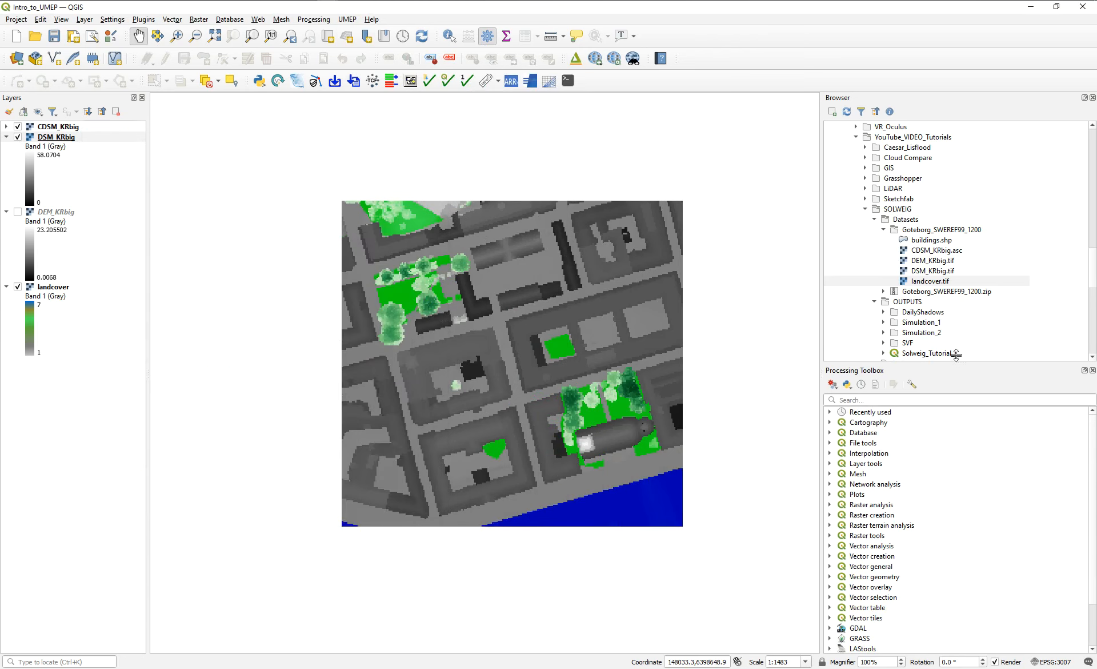
scroll(935, 426, down, 2)
click(830, 640)
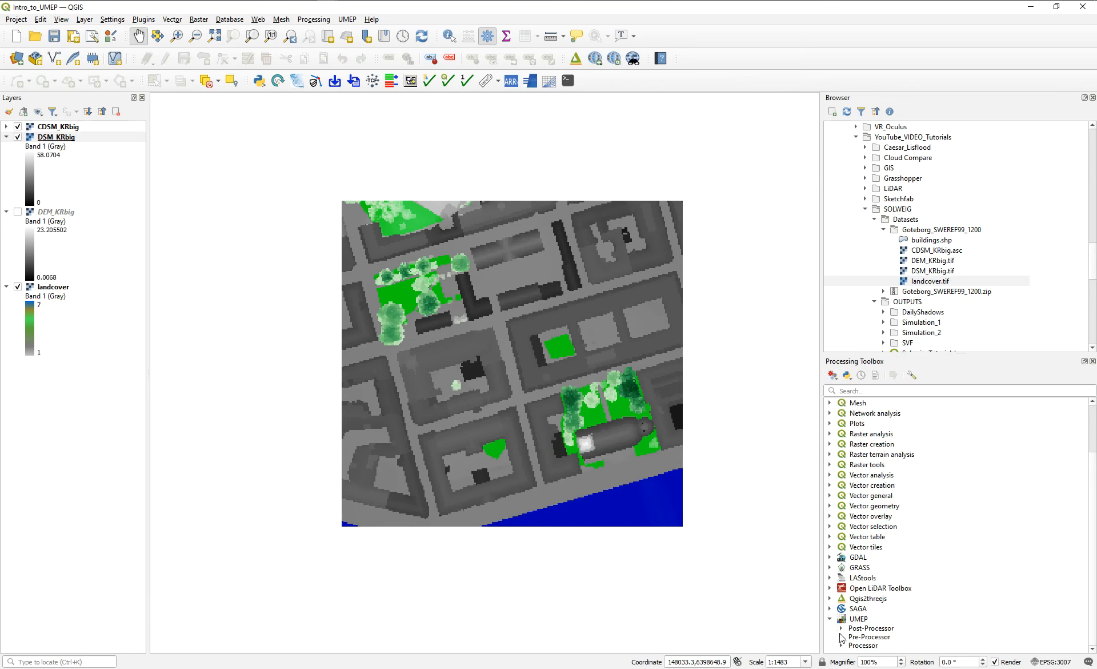
Open the Solar Radiation: Shadow Generator tool from the UMEP Processor group and widen its dialog to read the full description.
click(841, 646)
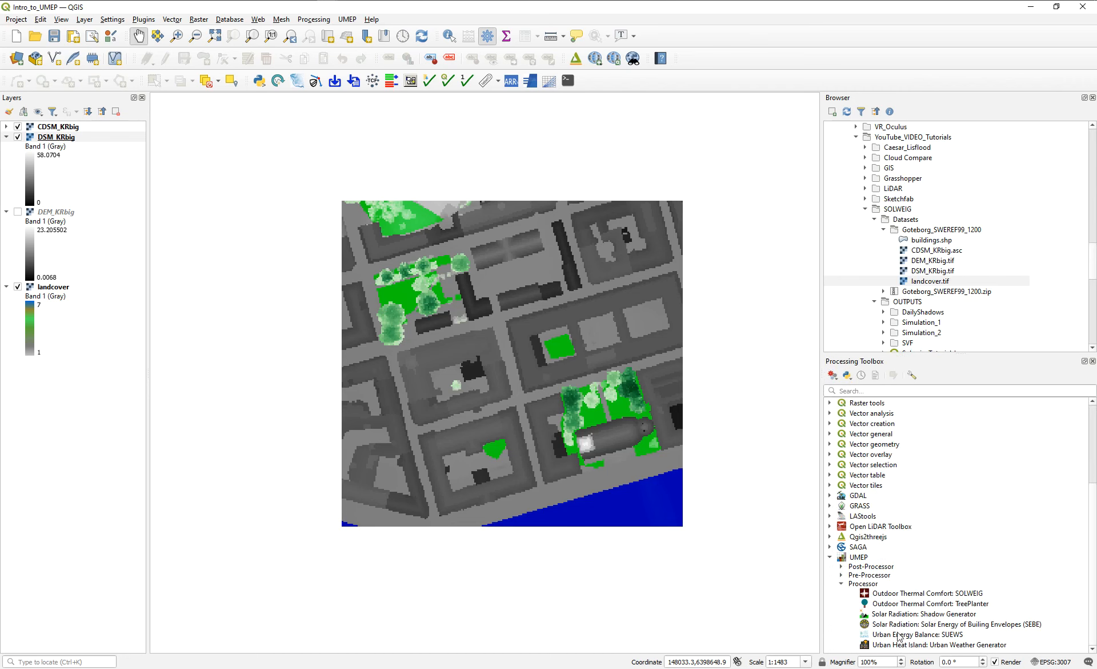
click(935, 616)
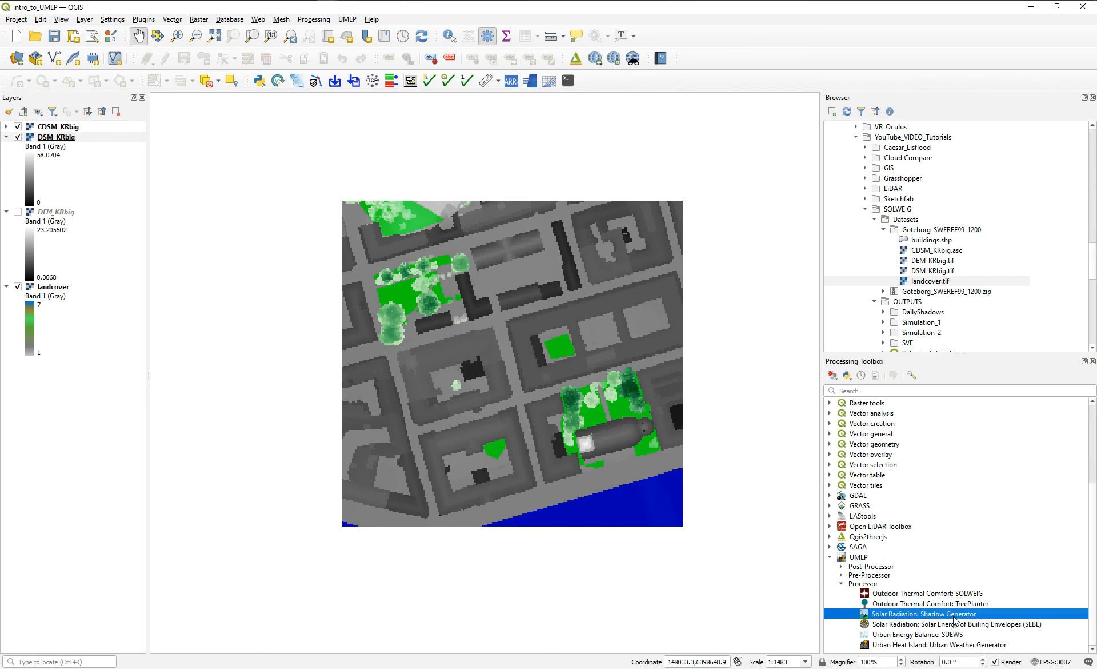
double_click(954, 615)
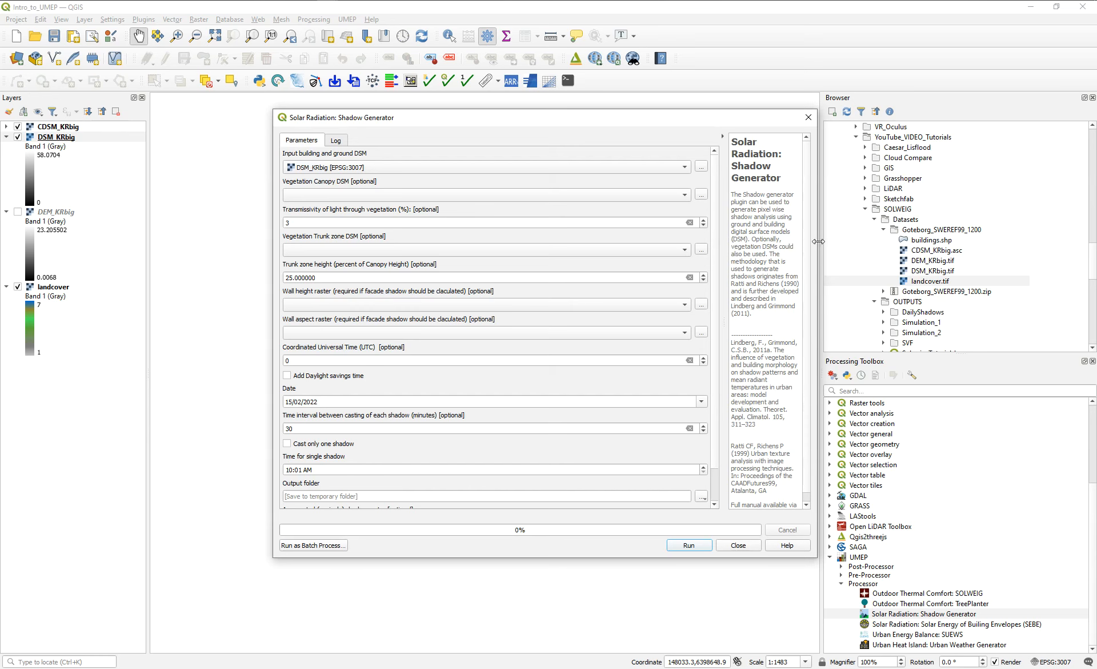
drag(819, 242, 890, 243)
drag(796, 251, 683, 253)
drag(549, 120, 684, 129)
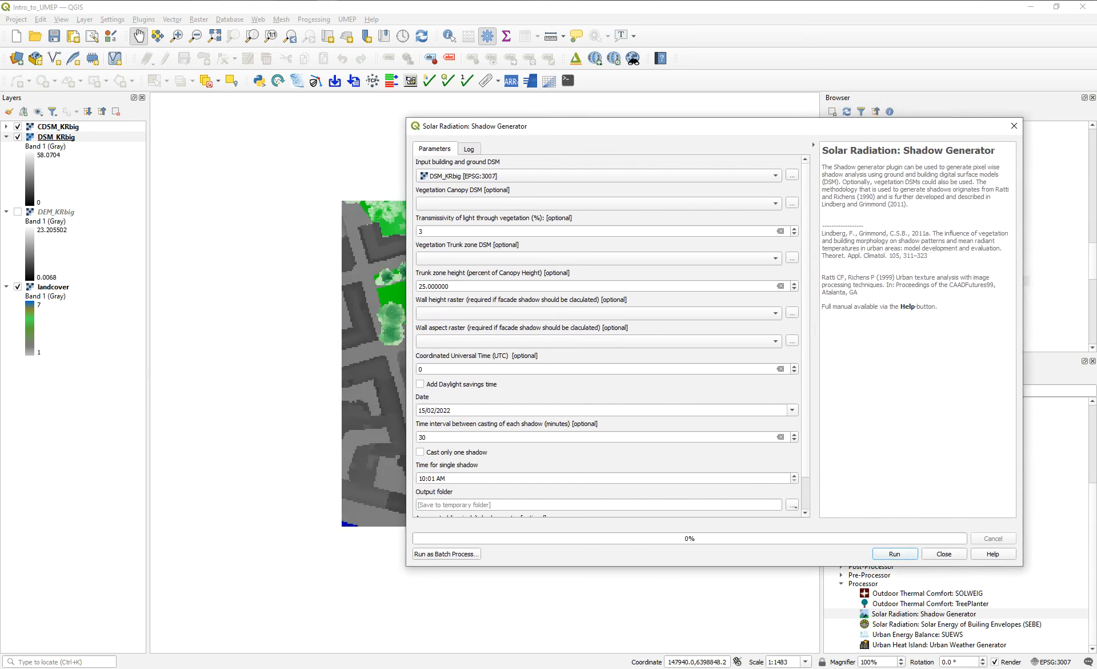
Place the menu version of Shadow Generator beside the toolbox version to compare their settings.
click(374, 32)
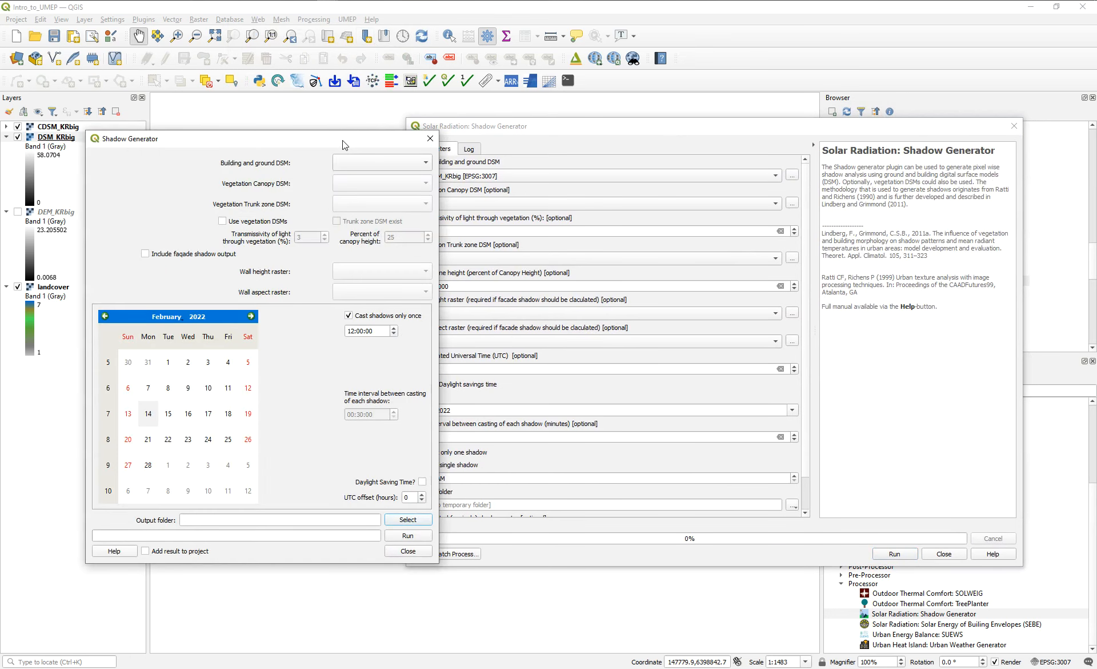
drag(345, 143, 304, 129)
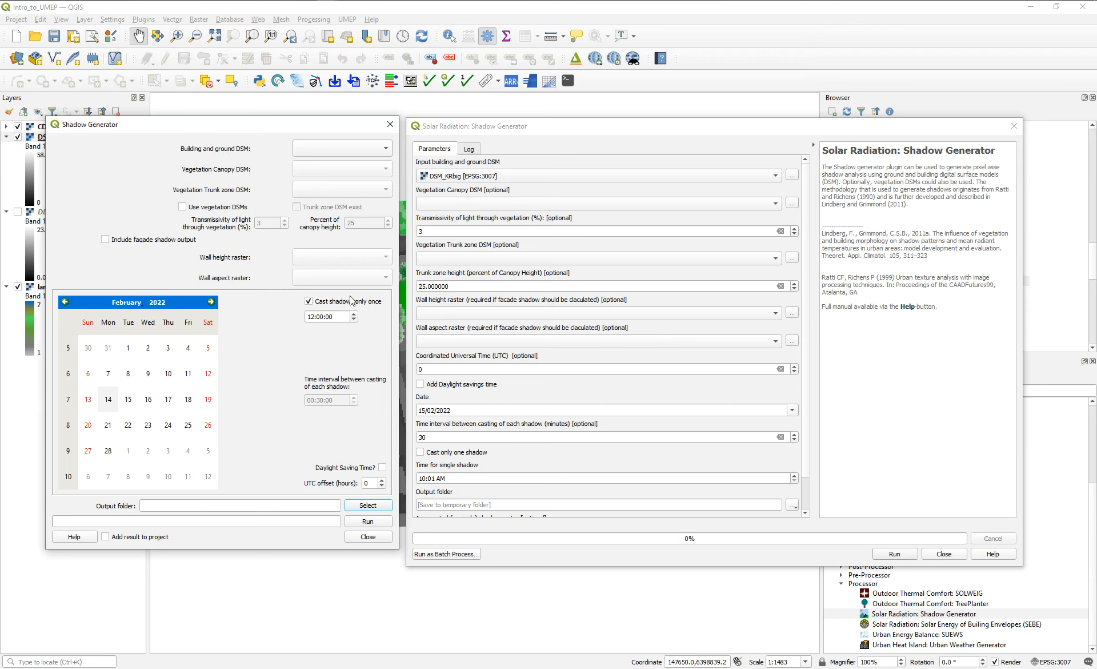
drag(510, 125, 509, 122)
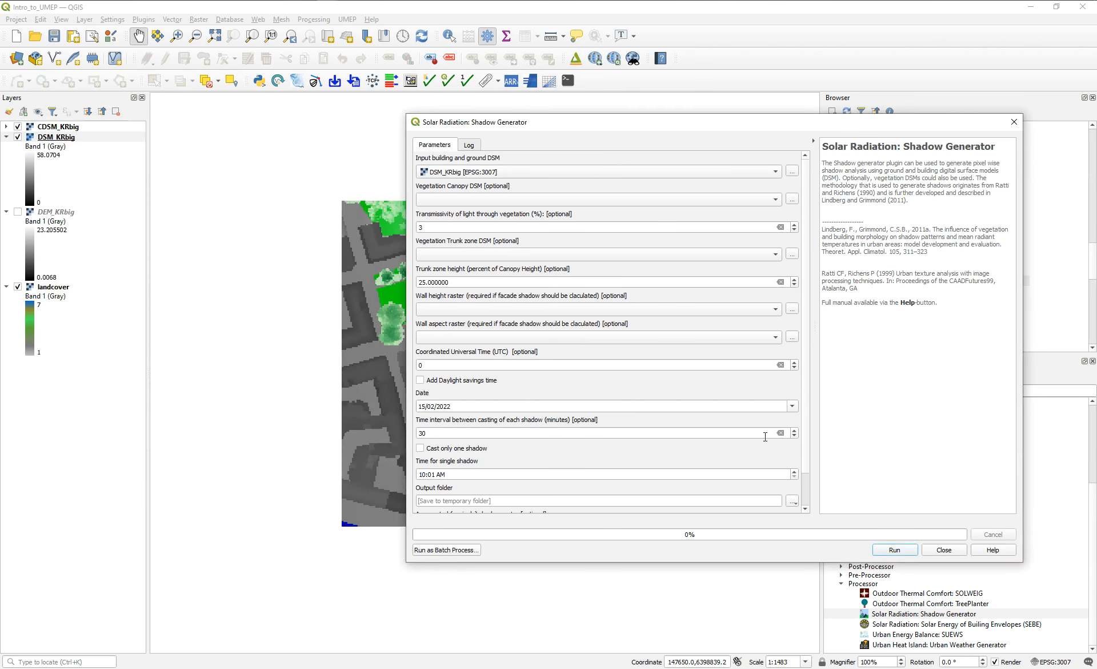
Examine the remaining parameters and the log of the toolbox Shadow Generator, and close it.
scroll(803, 324, down, 1)
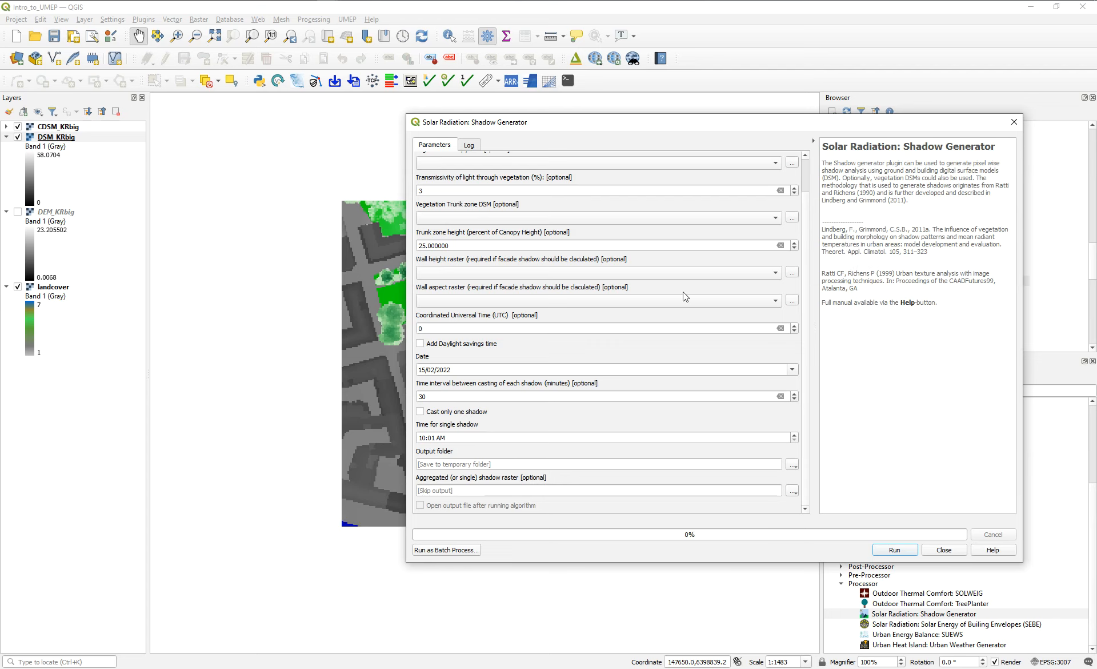
click(470, 145)
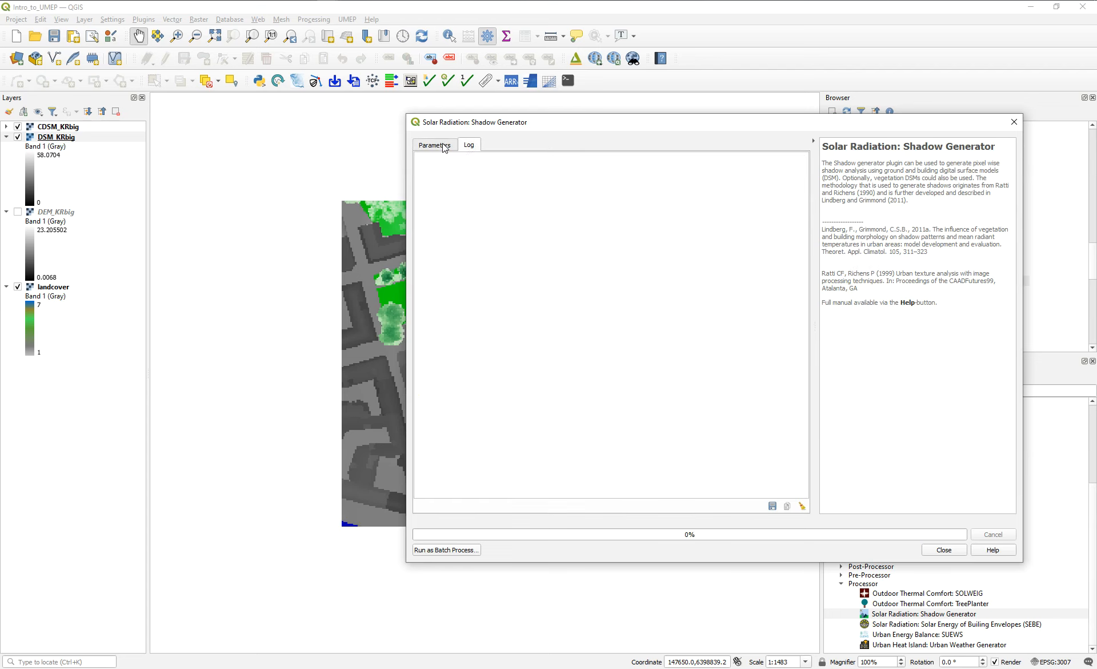
click(446, 151)
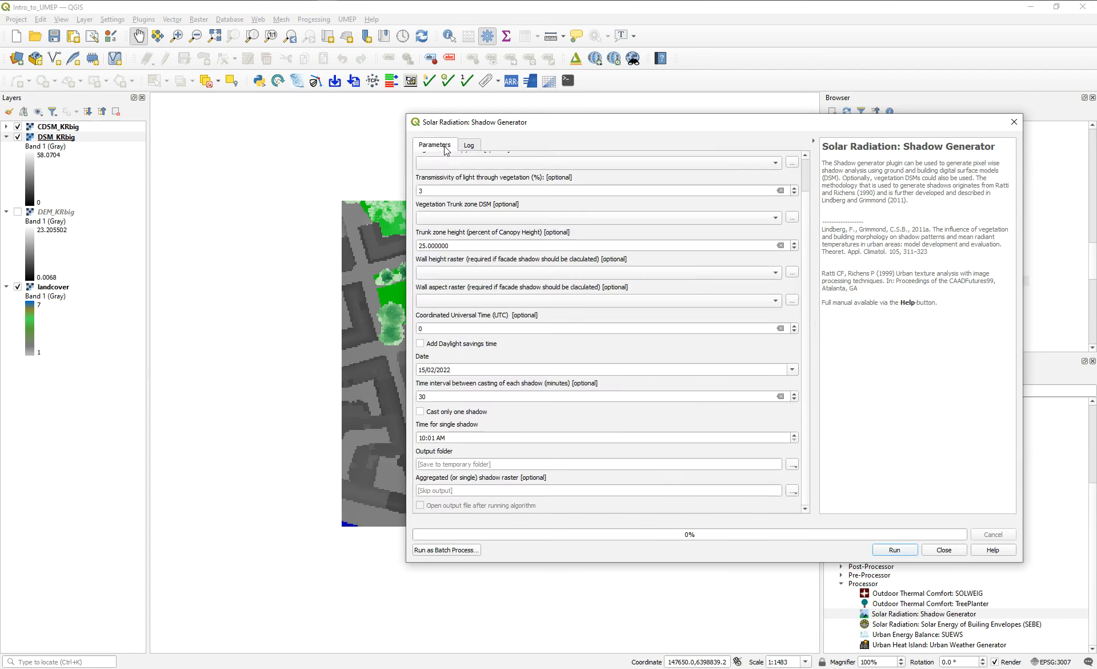
double_click(493, 193)
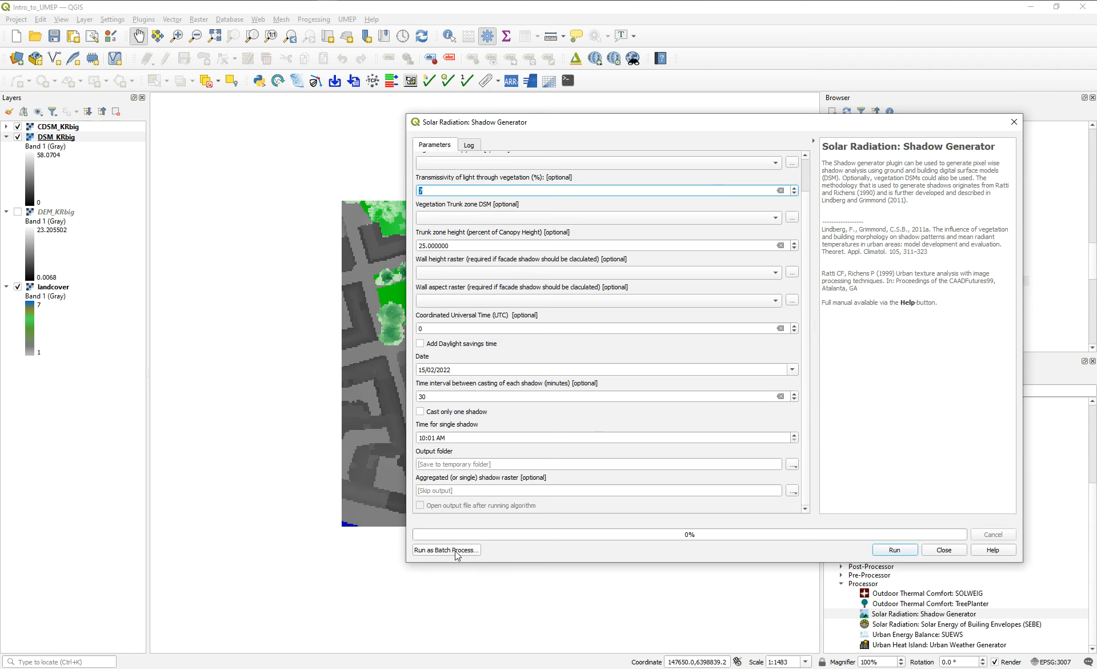
click(1014, 122)
Bring the menu version of Shadow Generator forward and look through the UMEP Processor tools.
mouse_move(333, 15)
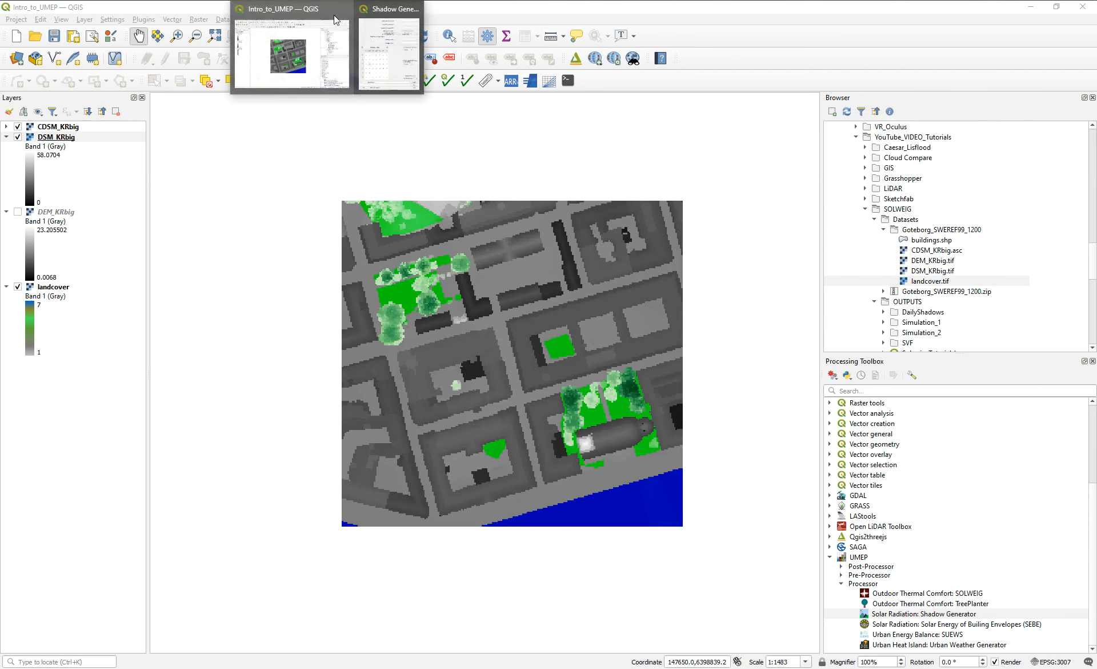
click(393, 50)
drag(280, 107, 453, 138)
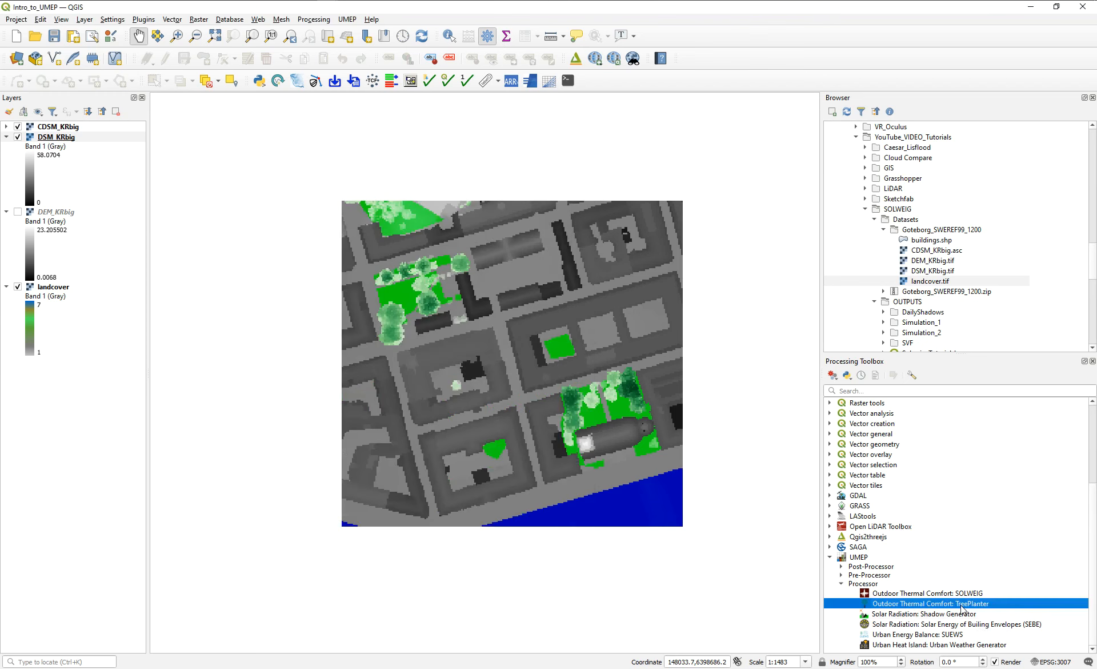
click(348, 21)
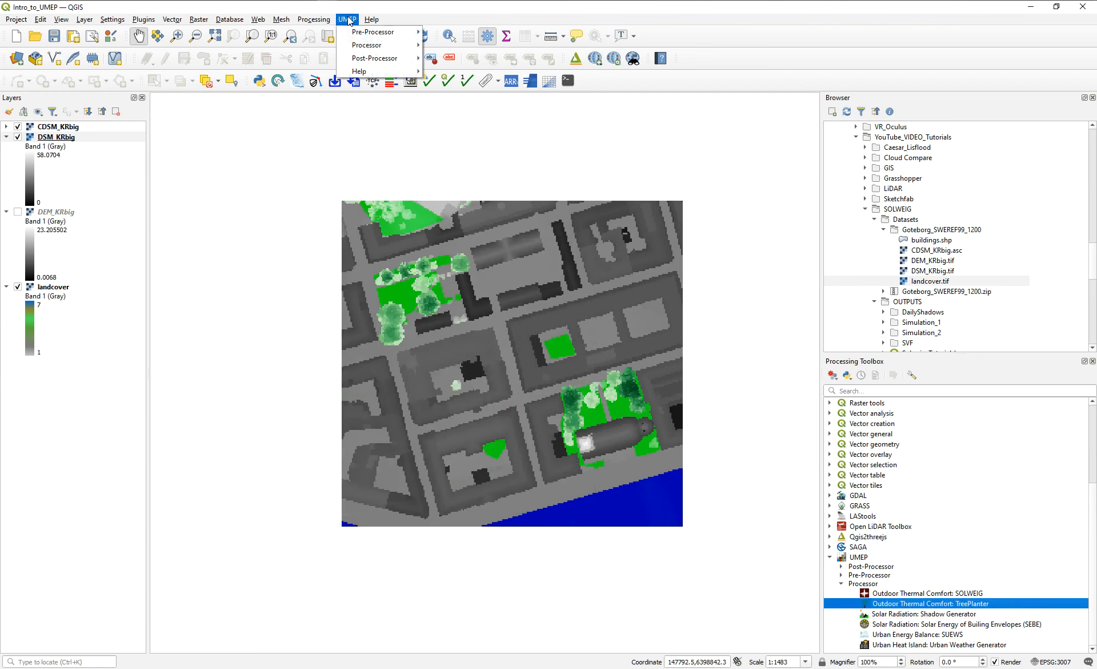
mouse_move(363, 51)
mouse_move(469, 46)
click(488, 39)
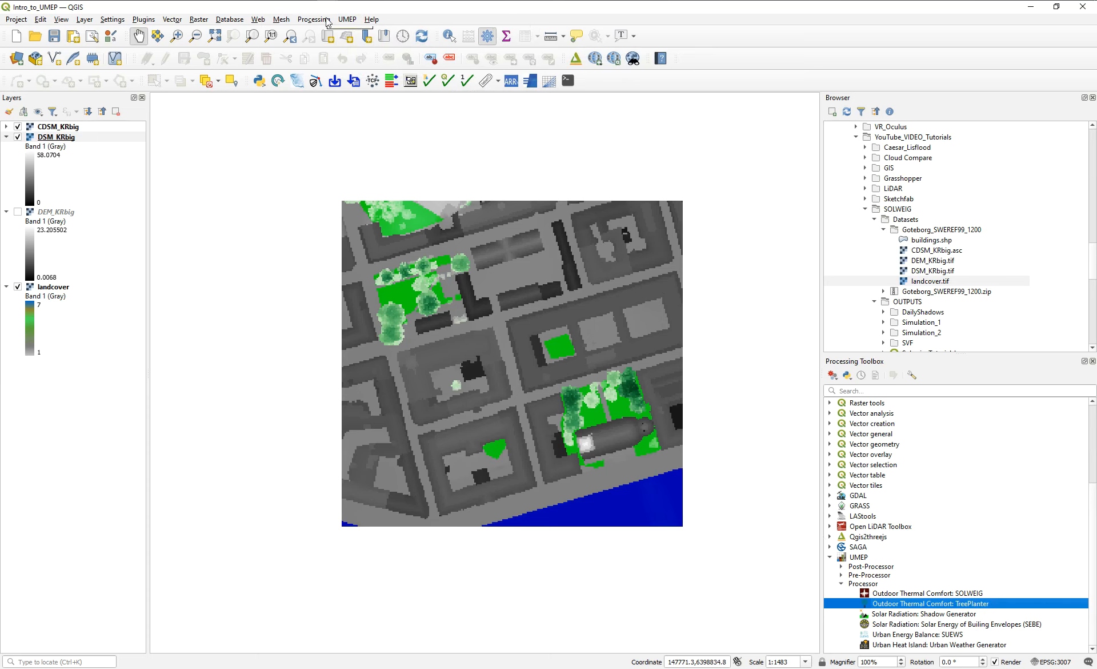
Choose DSM_KRbig as the building and ground DSM in Shadow Generator and include the façade shadow output.
click(348, 20)
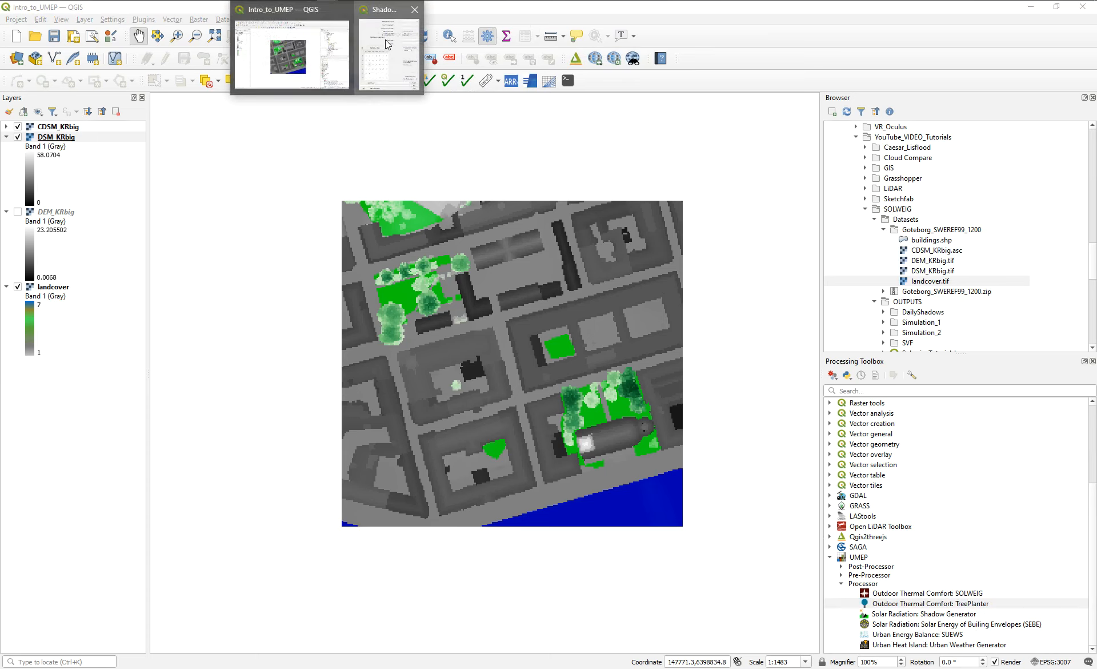
click(384, 39)
drag(412, 139, 333, 146)
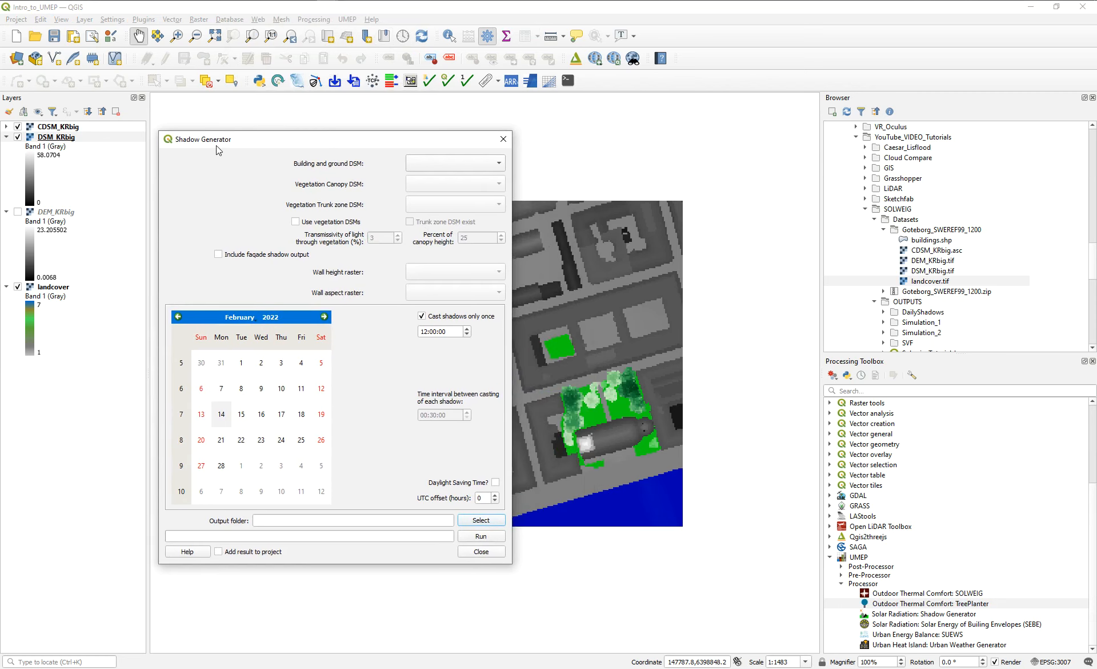
click(456, 157)
click(459, 182)
drag(385, 137, 297, 143)
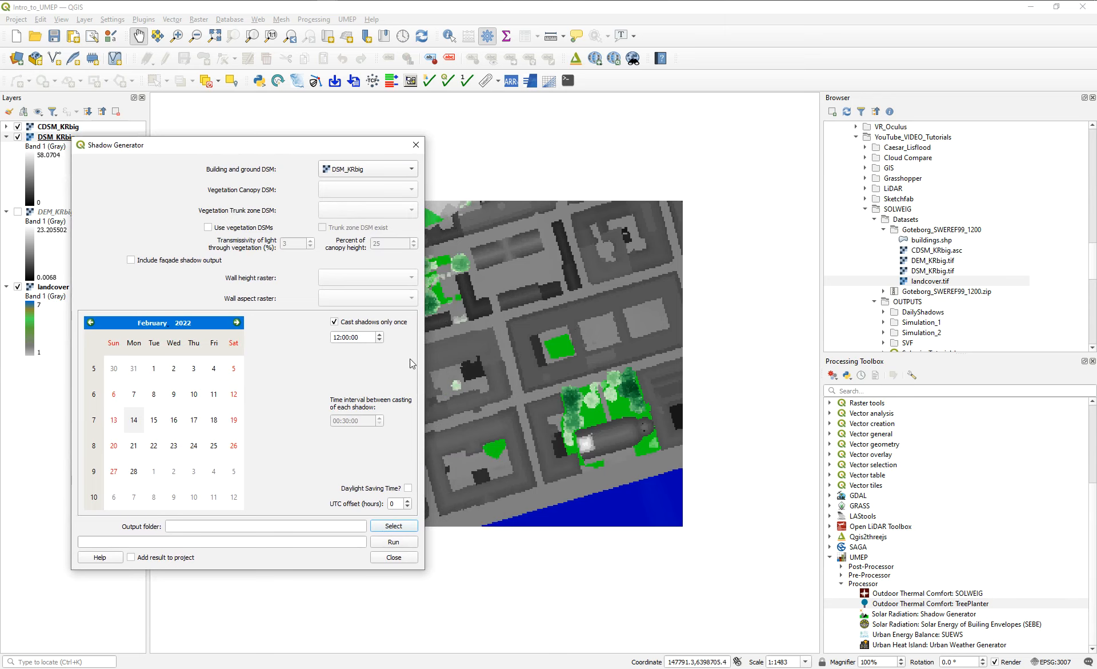
drag(304, 143, 339, 150)
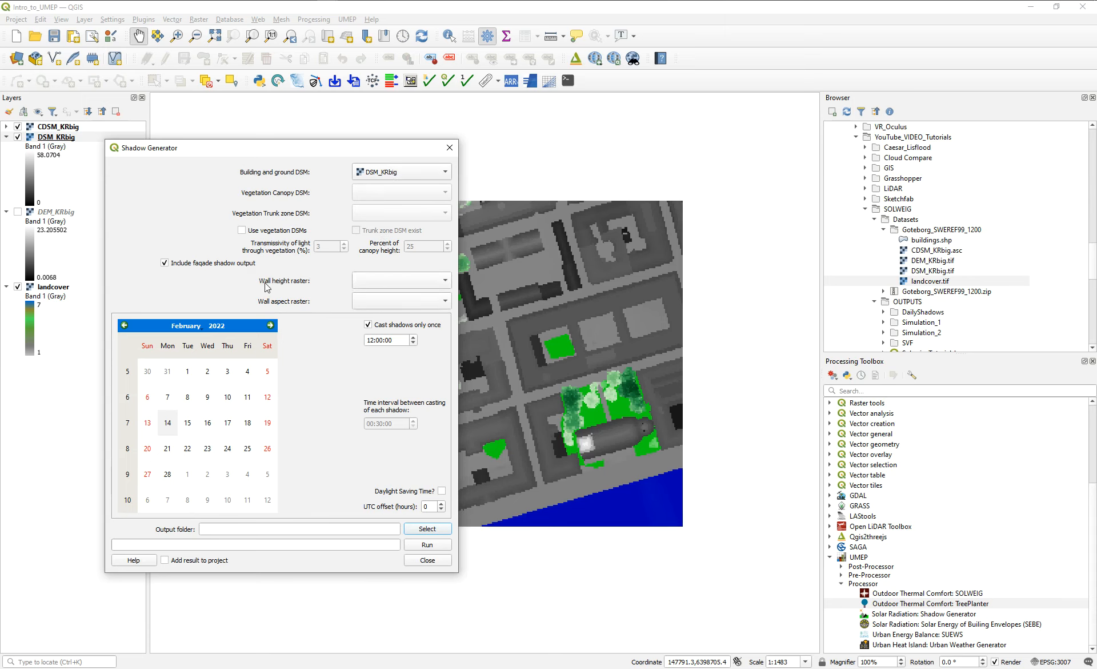
Look through the UMEP Pre-Processor tools for Wall Height and Aspect in the Urban Geometry group.
key(Escape)
click(347, 21)
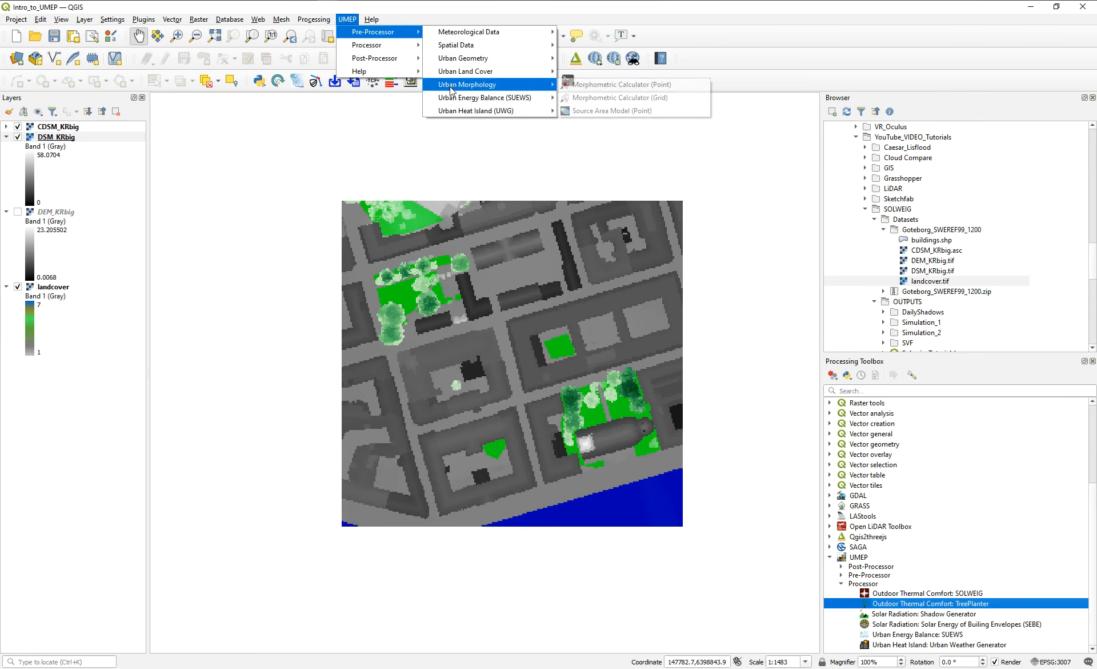
mouse_move(454, 116)
mouse_move(464, 52)
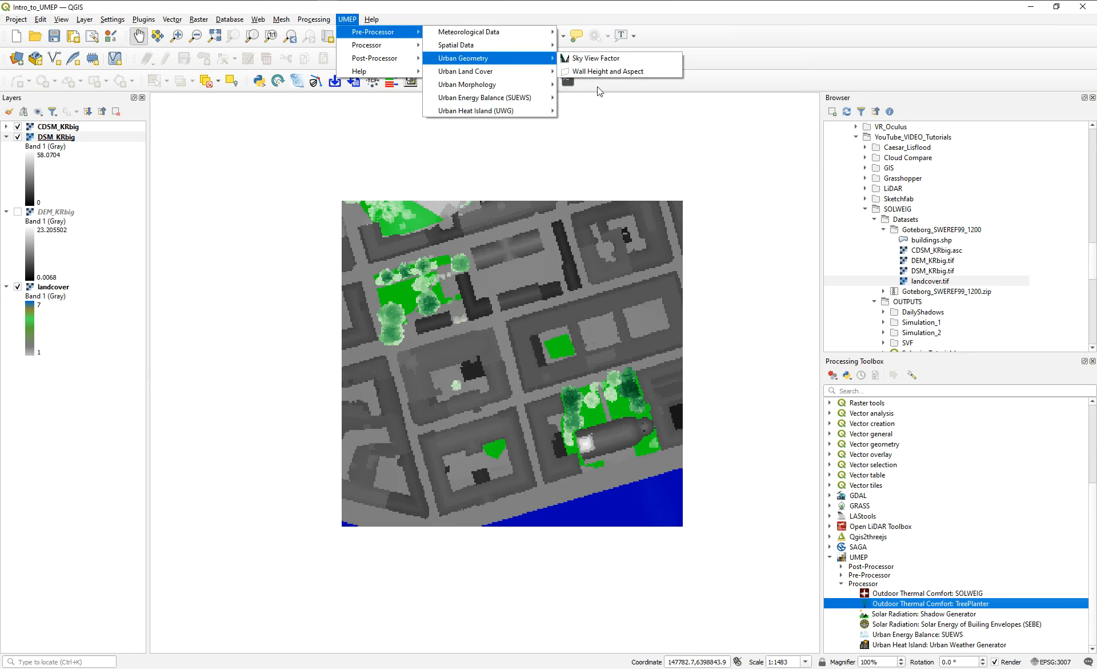
click(623, 73)
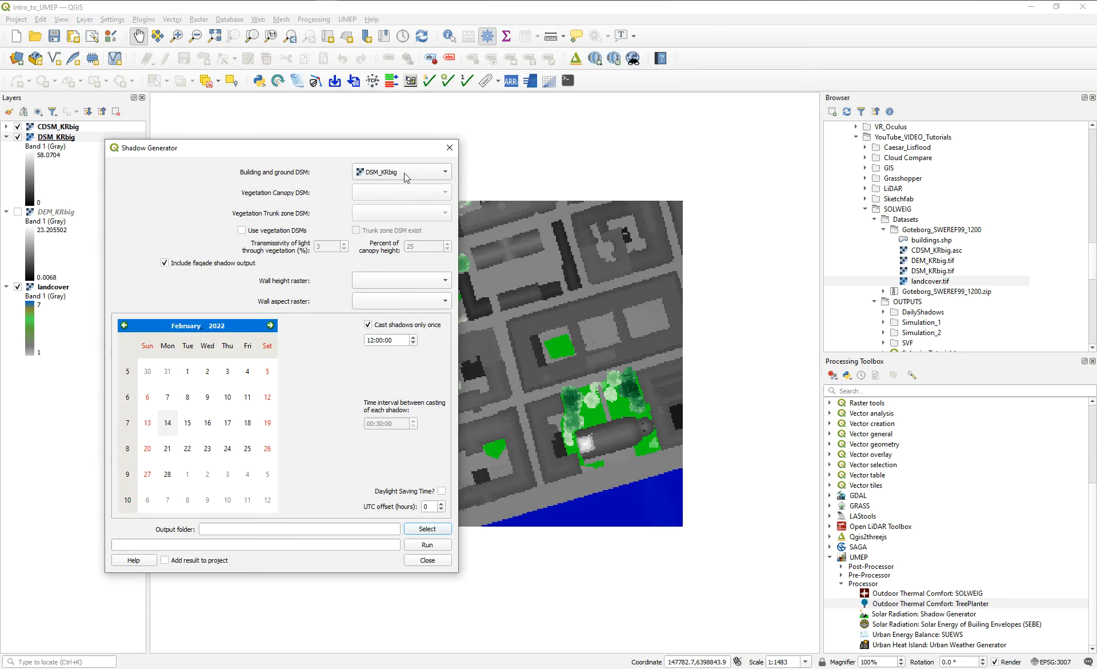
Set Shadow Generator to cast shadows at intervals on 21 July 2022, with daylight saving time and a UTC offset of 1 hour.
click(368, 325)
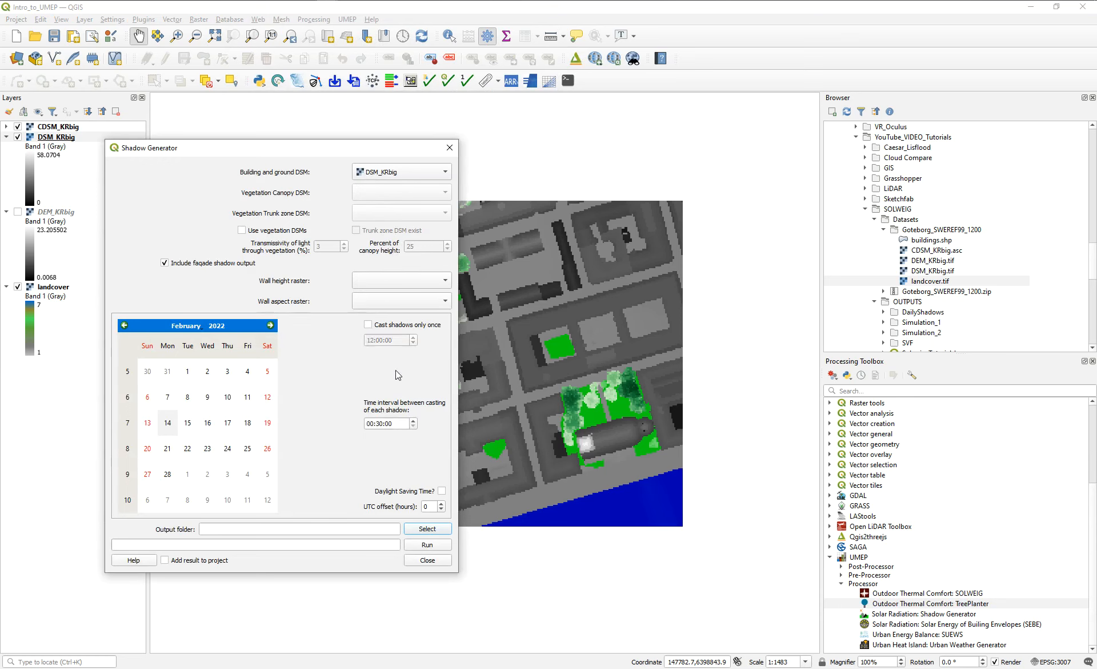
click(200, 330)
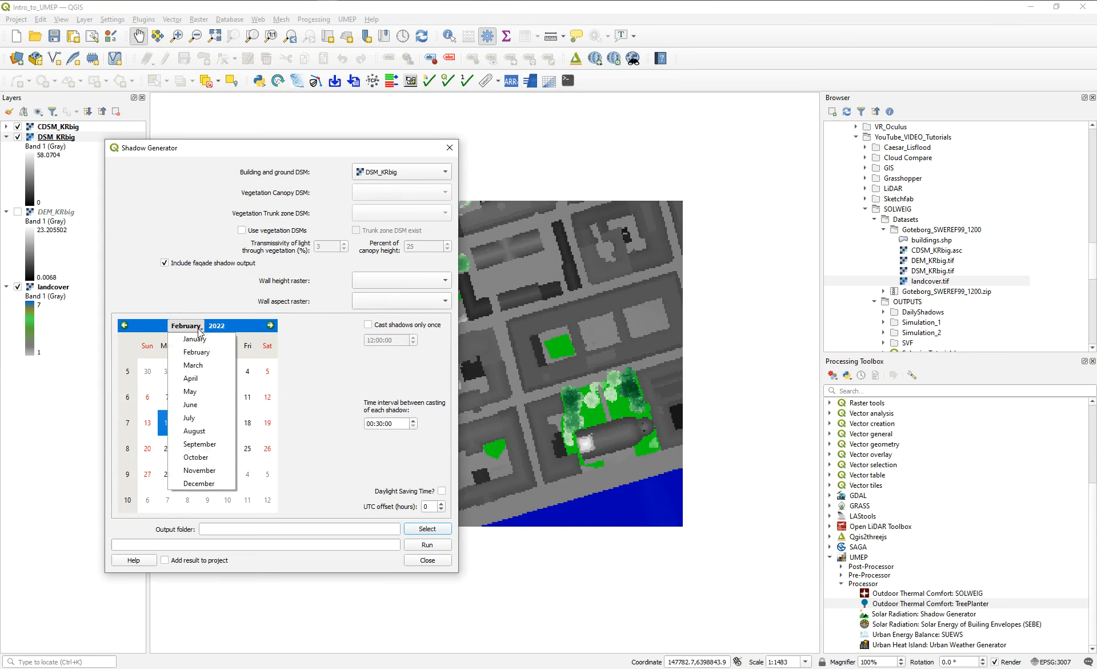
click(196, 421)
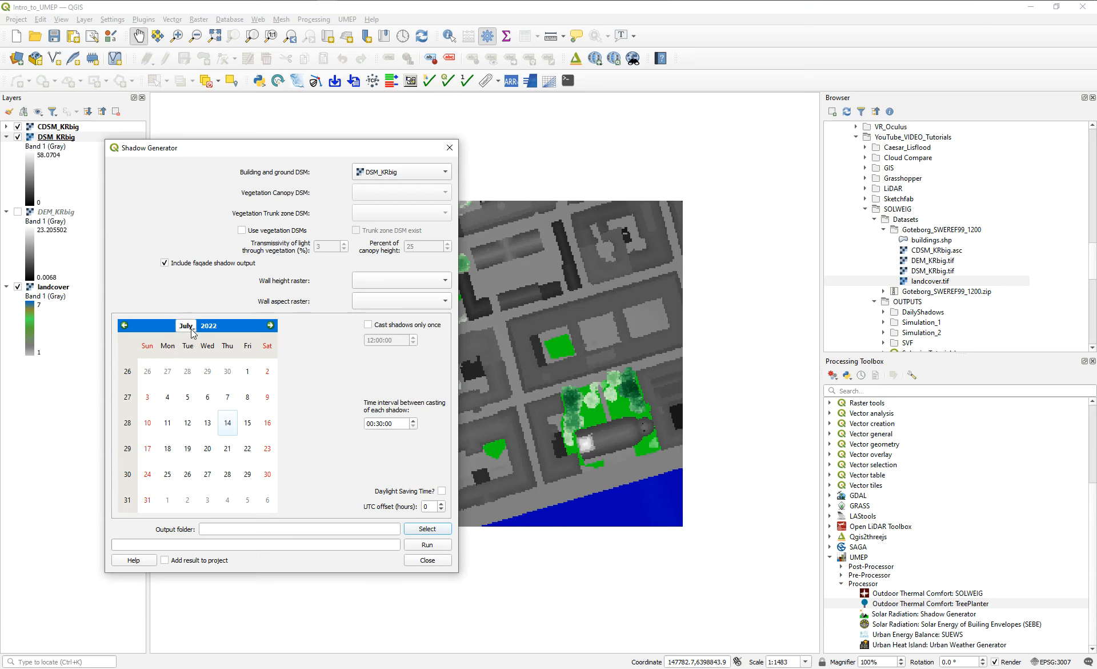
click(229, 449)
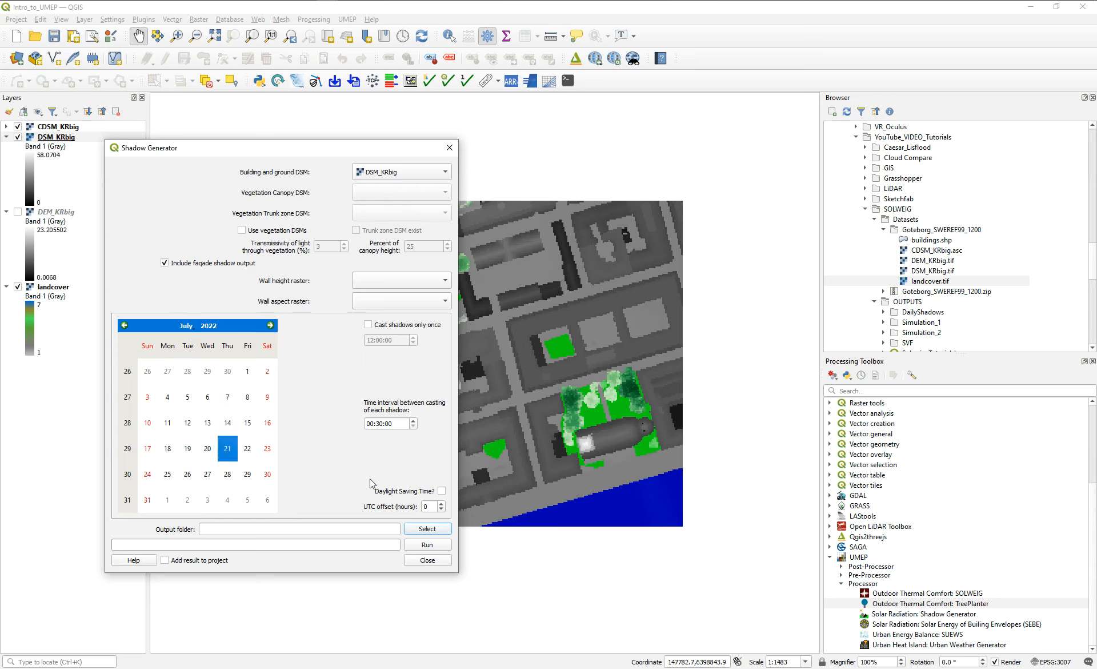
click(441, 490)
click(441, 503)
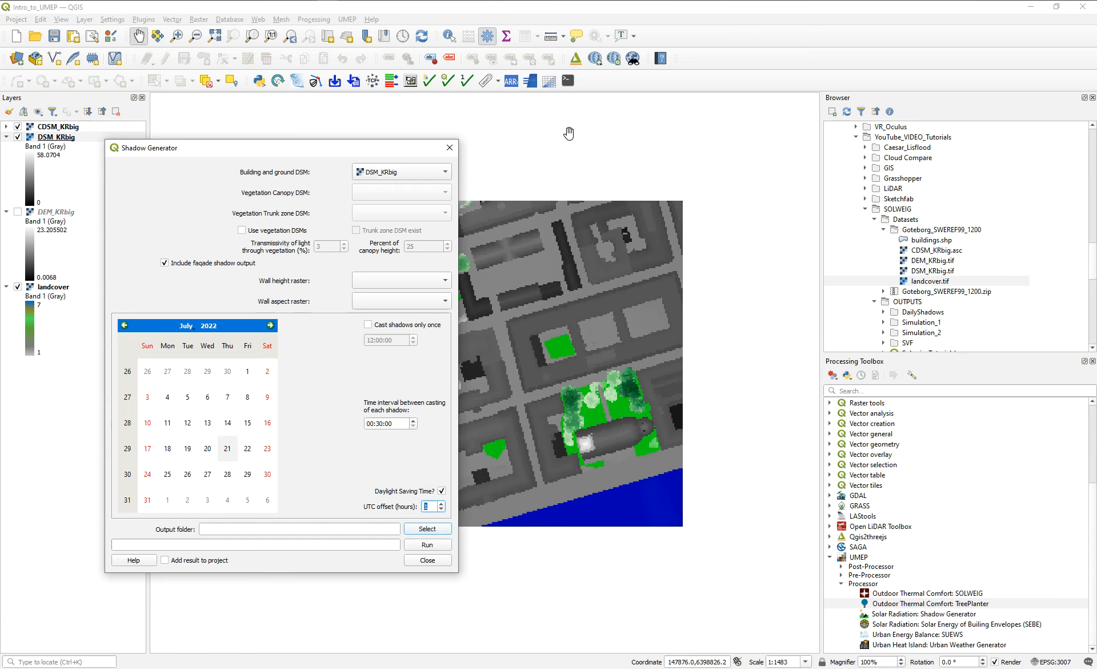
Switch to OneNote and draw a circle halved by a vertical line, with an arrow pointing right marked W and +UTC.
key(alt+Tab)
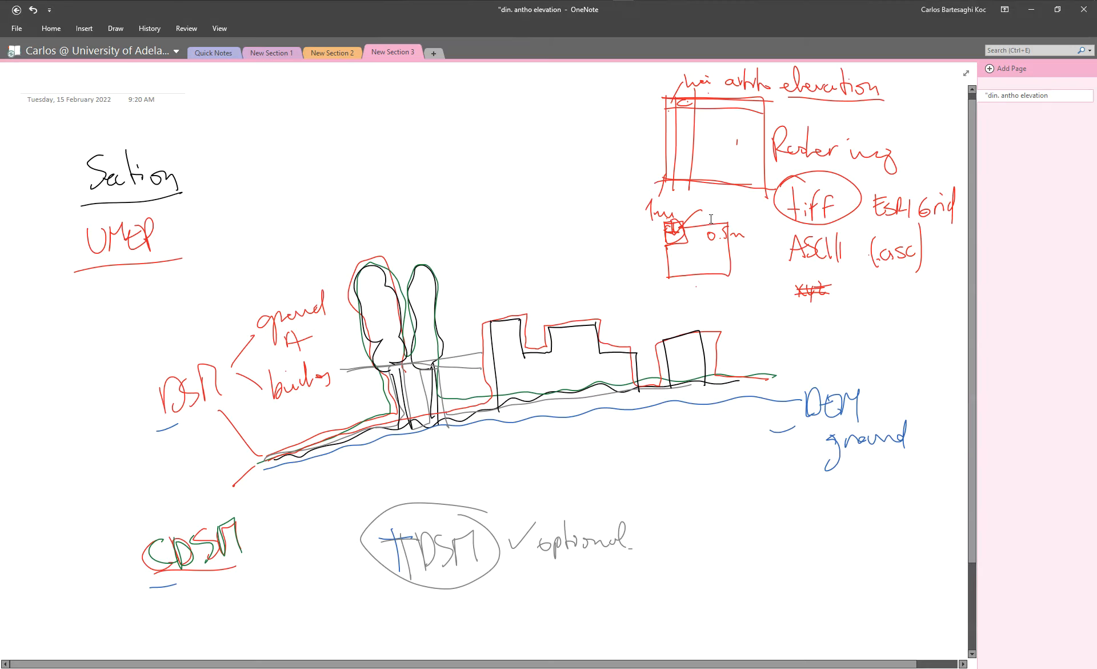
mouse_move(512, 101)
mouse_down()
mouse_move(596, 192)
mouse_move(514, 112)
mouse_move(539, 114)
mouse_move(537, 237)
mouse_up()
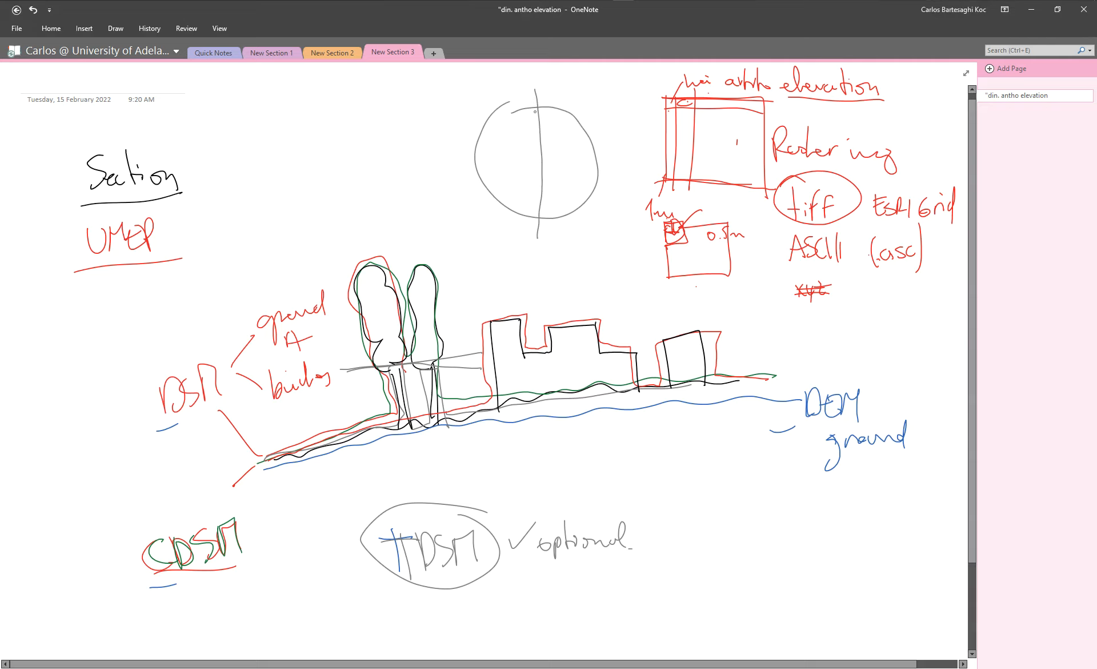
drag(537, 100, 542, 189)
mouse_move(542, 138)
mouse_down()
mouse_move(575, 136)
mouse_move(601, 99)
mouse_up()
drag(537, 84, 539, 222)
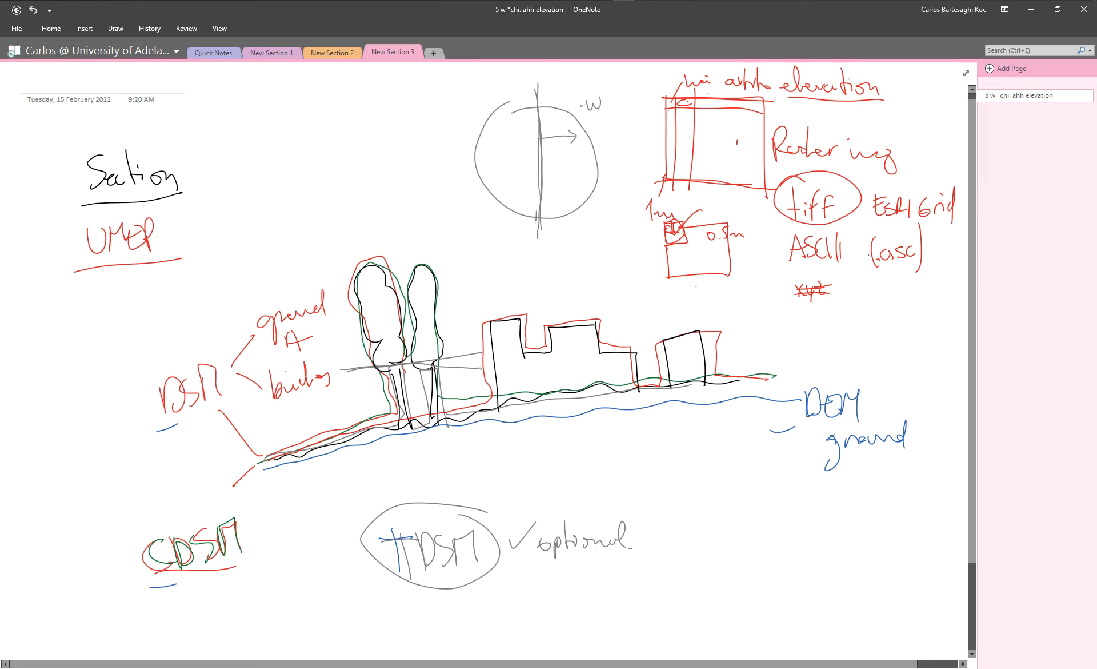
drag(598, 126, 597, 138)
drag(593, 134, 606, 132)
drag(613, 133, 620, 118)
mouse_move(623, 118)
mouse_down()
mouse_move(623, 132)
mouse_move(631, 117)
mouse_up()
drag(643, 117, 642, 131)
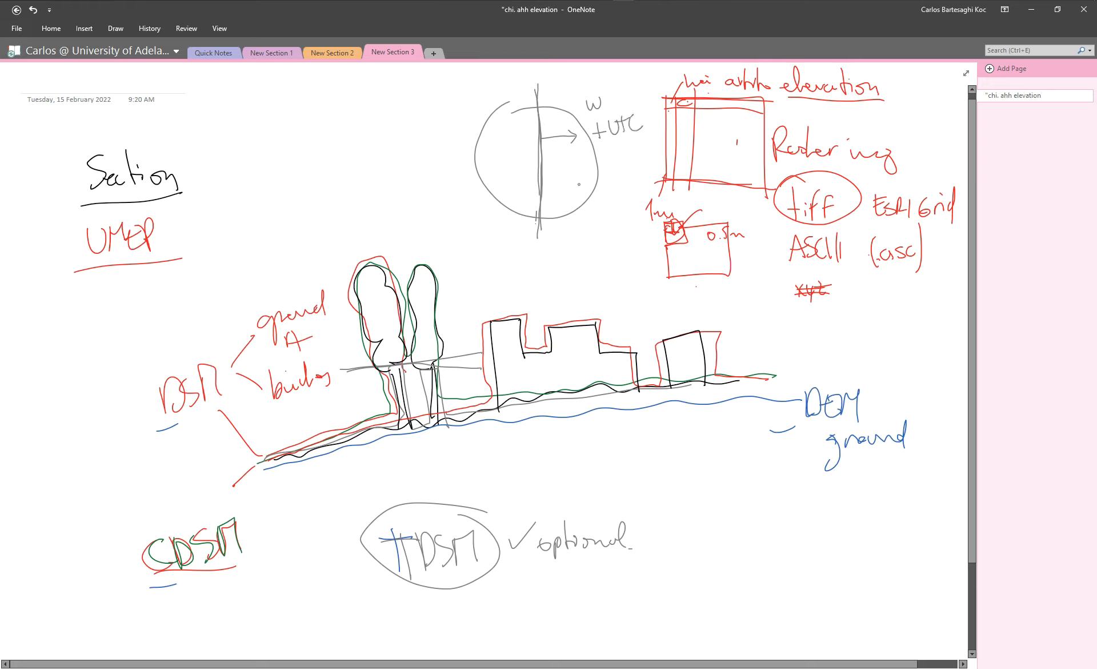
Add the opposite arrow marked E and -UTC to the circle sketch, and write the example offsets -5 UTC and +11.
mouse_move(539, 137)
mouse_down()
mouse_move(500, 137)
mouse_move(509, 141)
mouse_move(476, 116)
mouse_move(457, 139)
mouse_up()
drag(450, 127, 464, 126)
drag(474, 123, 476, 137)
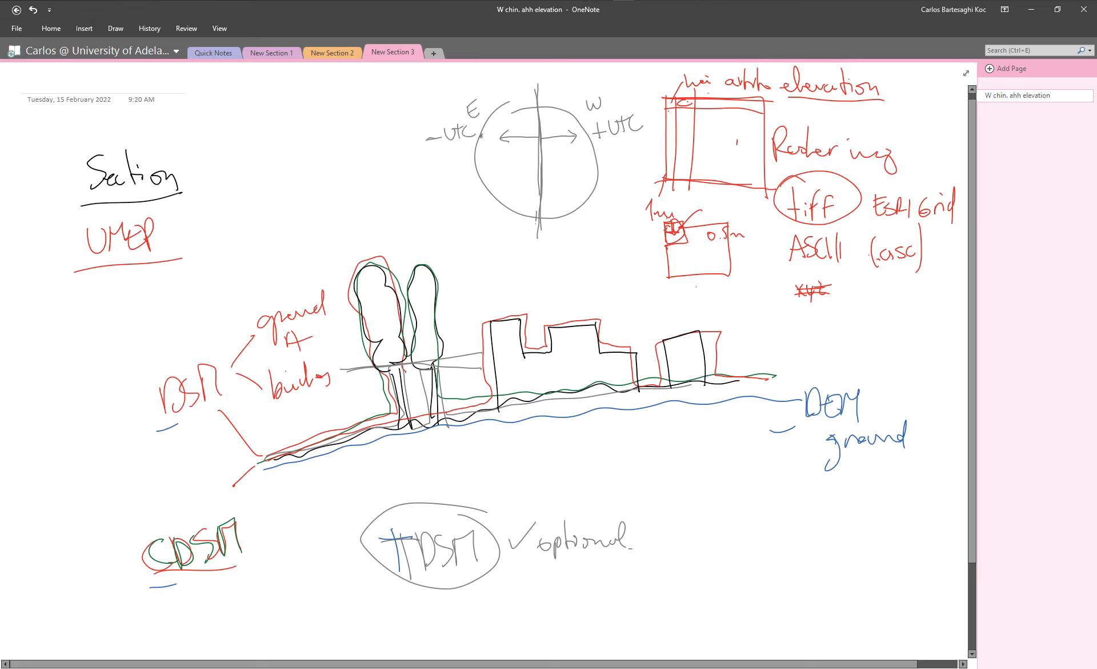
drag(424, 165, 431, 166)
drag(608, 189, 615, 200)
drag(619, 190, 619, 200)
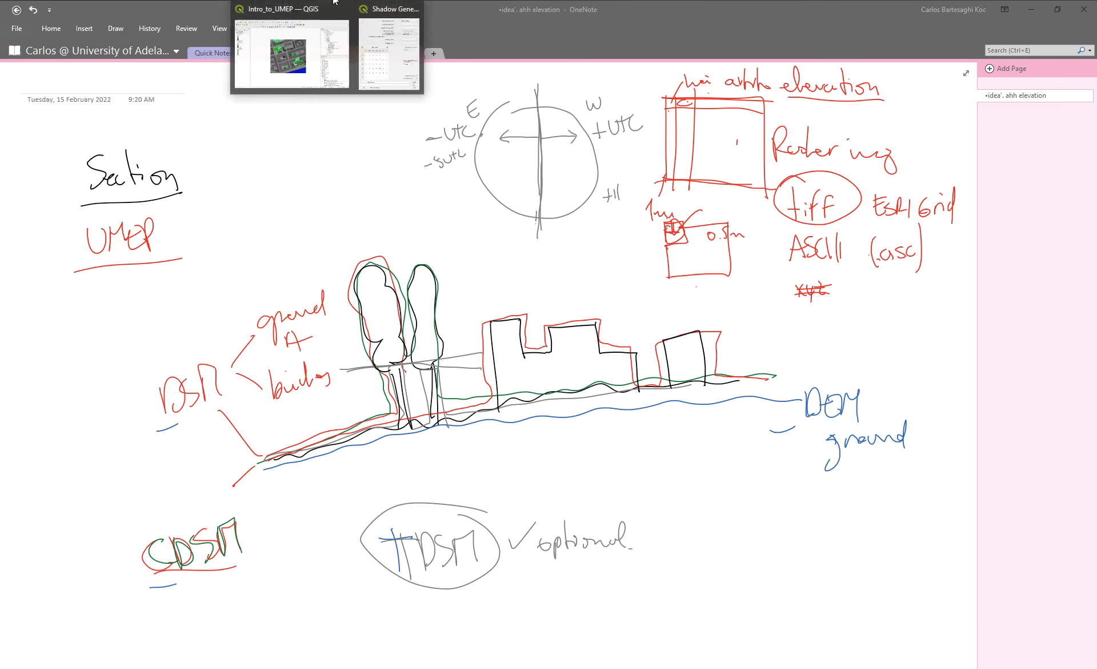
Switch back to QGIS and bring the Shadow Generator dialog to the front.
click(315, 60)
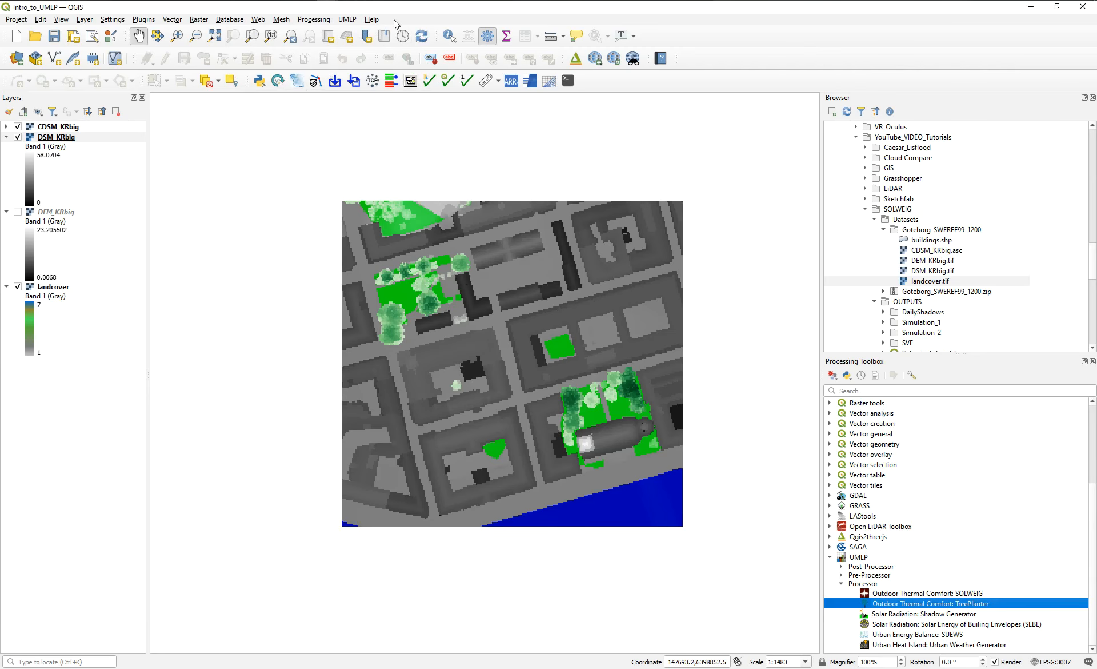
click(391, 51)
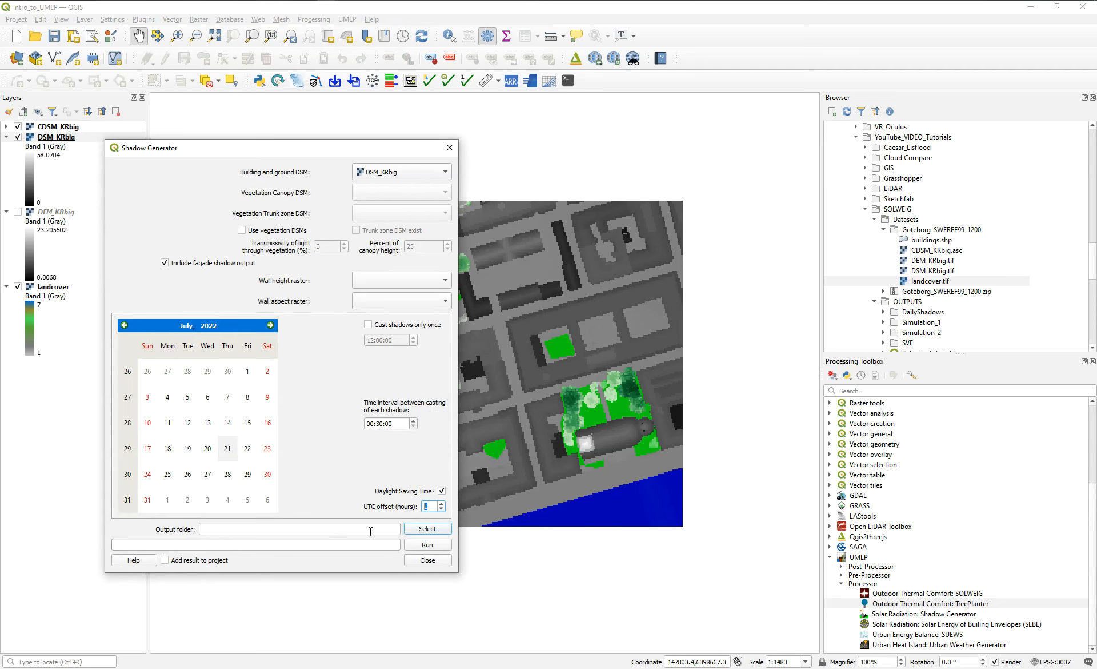
Create a folder named 21_July_Buildings inside SOLWEIG/OUTPUTS/DailyShadows while choosing the Shadow Generator's output folder.
click(427, 529)
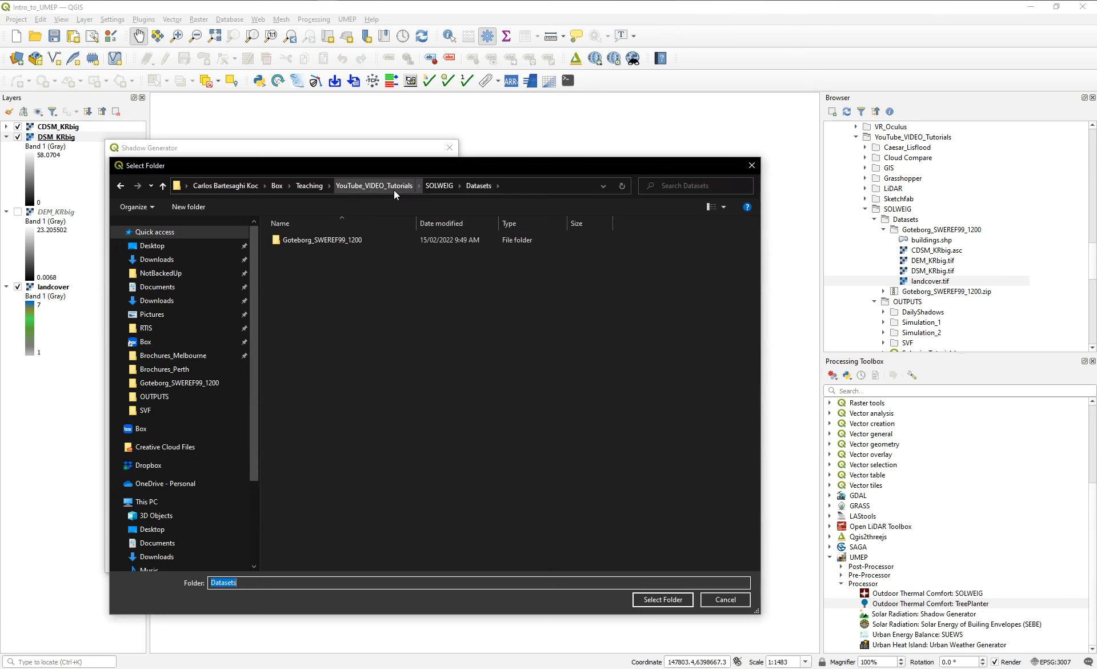
click(441, 185)
double_click(300, 252)
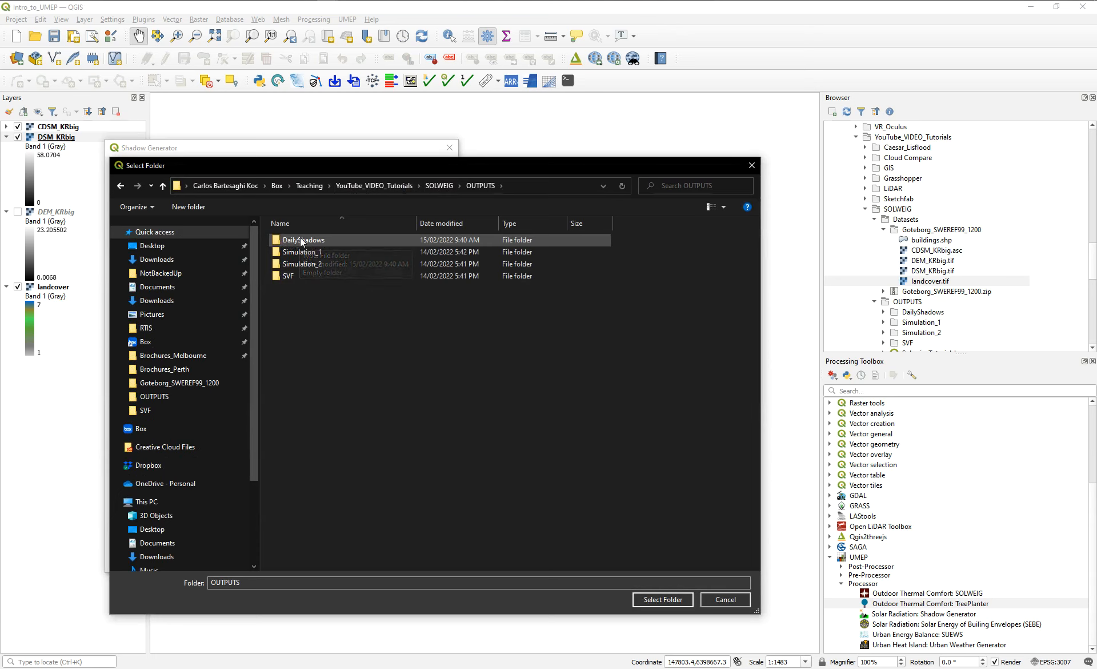
double_click(297, 240)
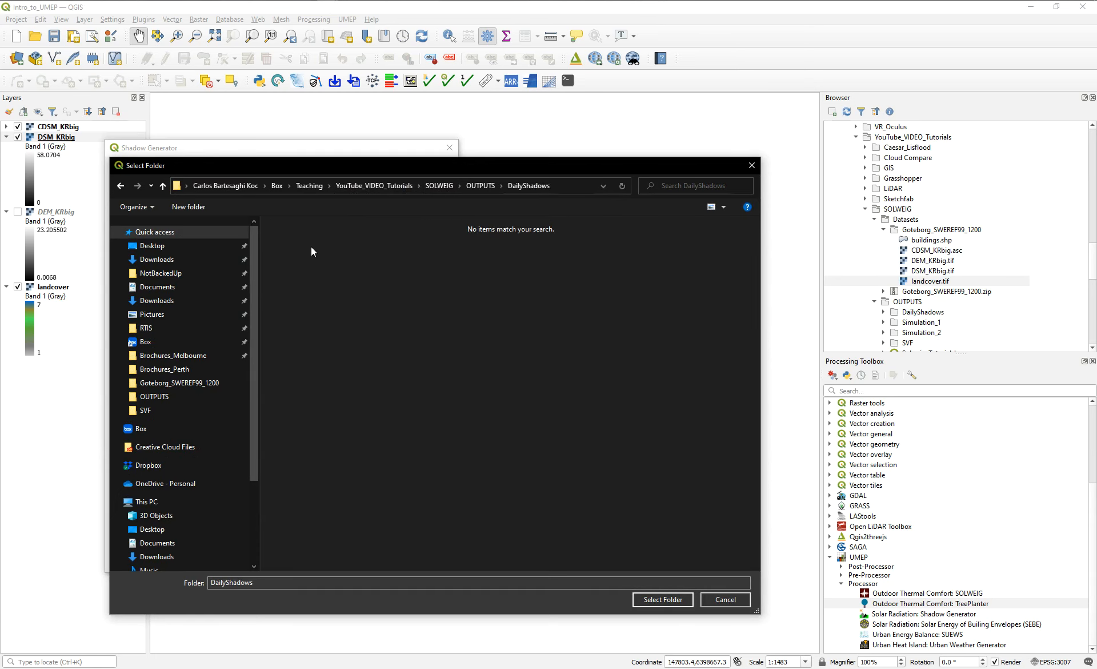
click(197, 207)
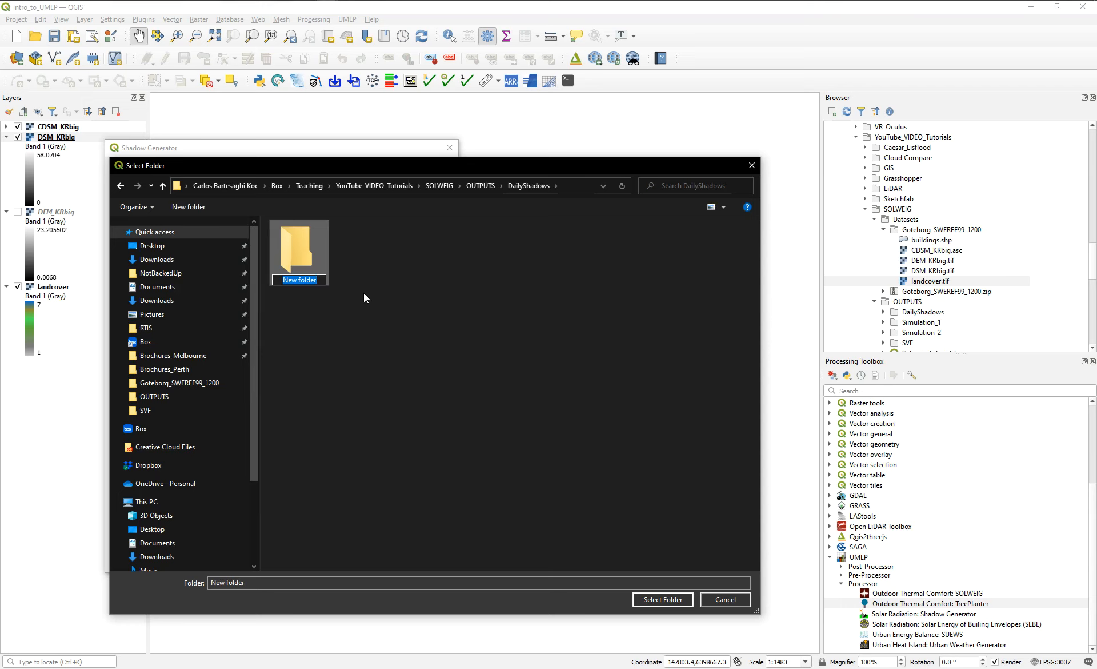
text(21_July_Buildings)
key(Return)
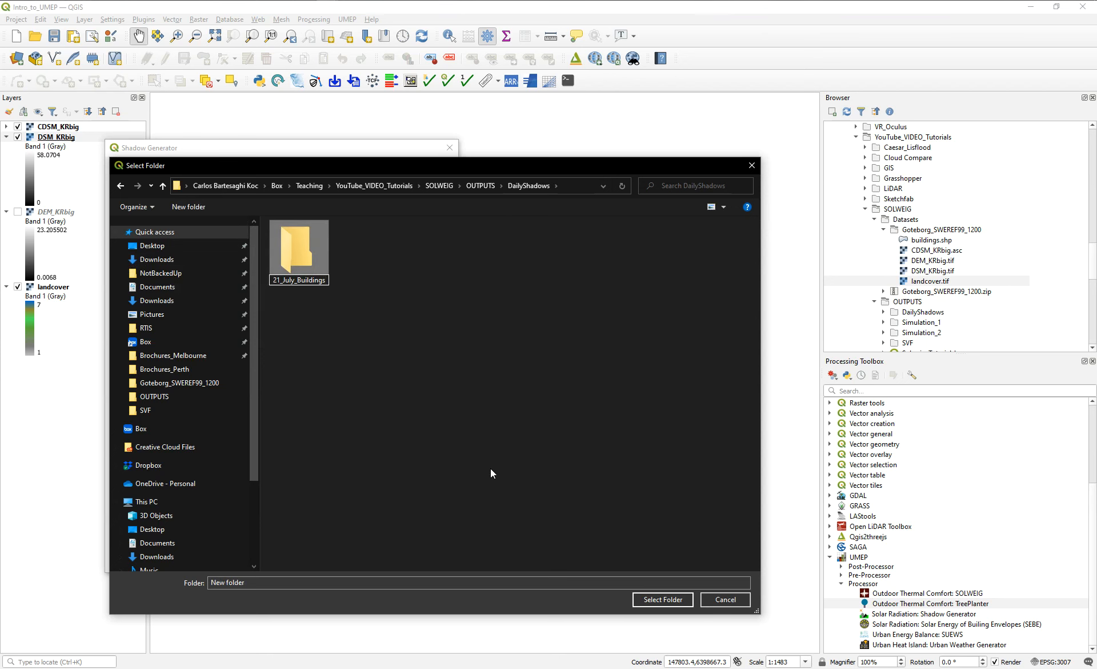
click(669, 601)
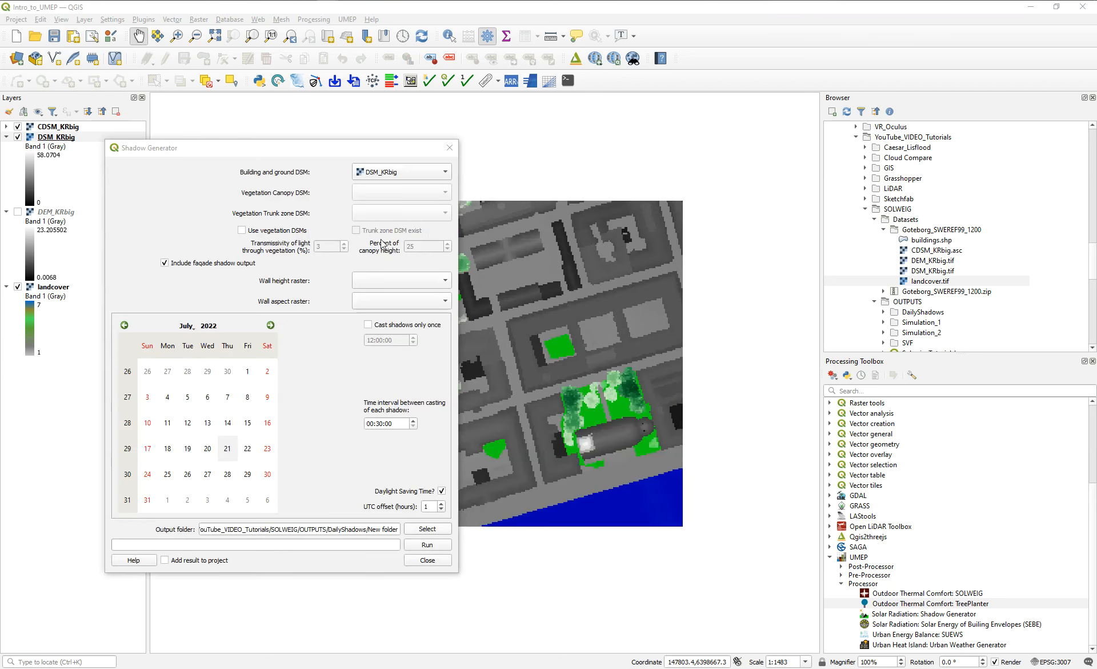
Try to run the Shadow Generator with results added to the project, retrying without façade shadow output.
click(174, 561)
click(426, 546)
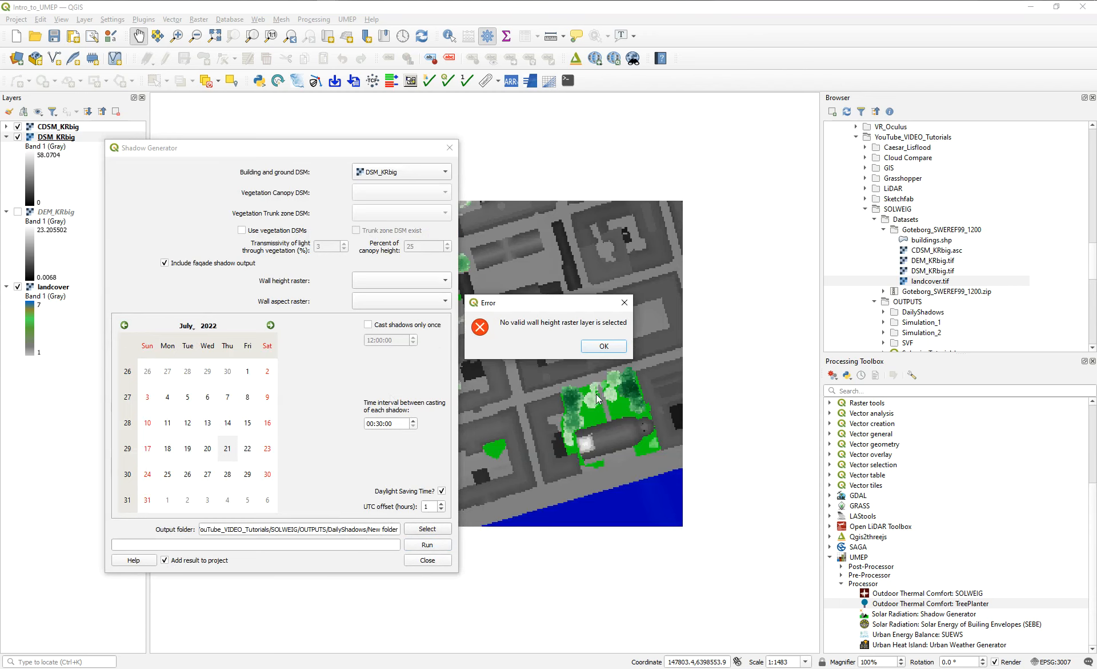
click(604, 346)
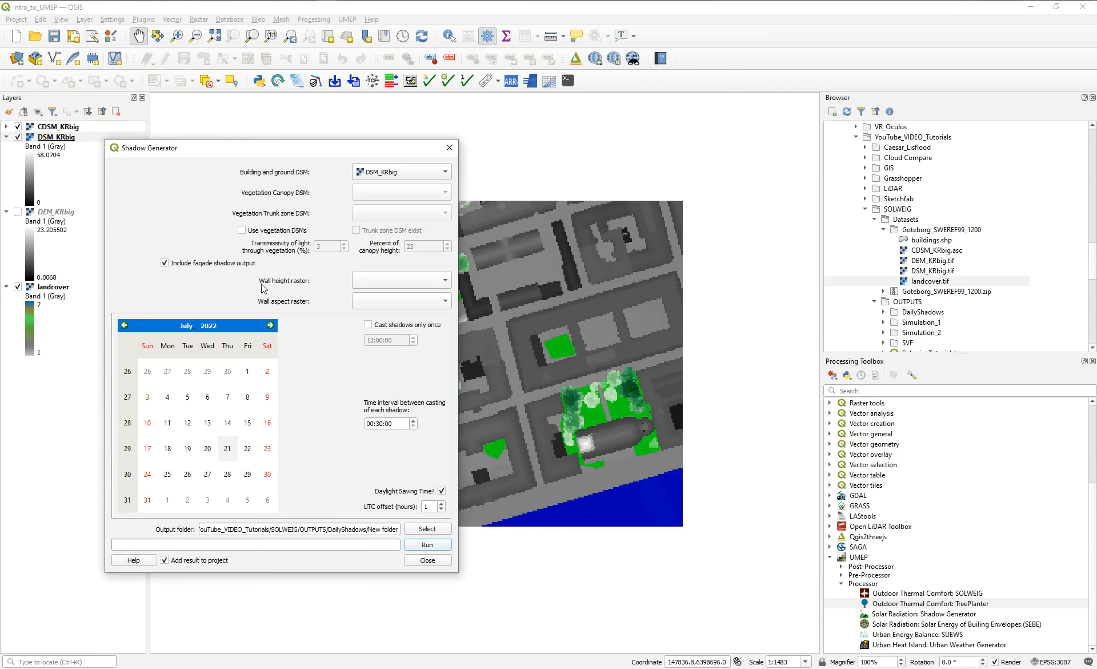
click(165, 263)
click(433, 549)
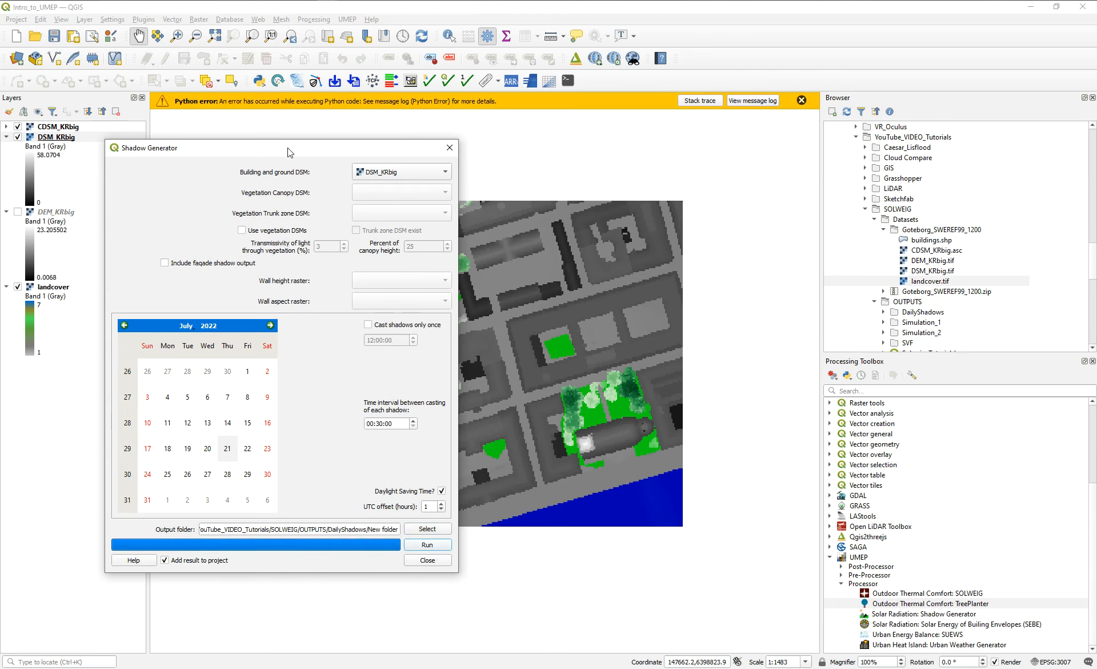
Check the message log for the Python error, and close both the log and the Shadow Generator.
drag(287, 146, 467, 148)
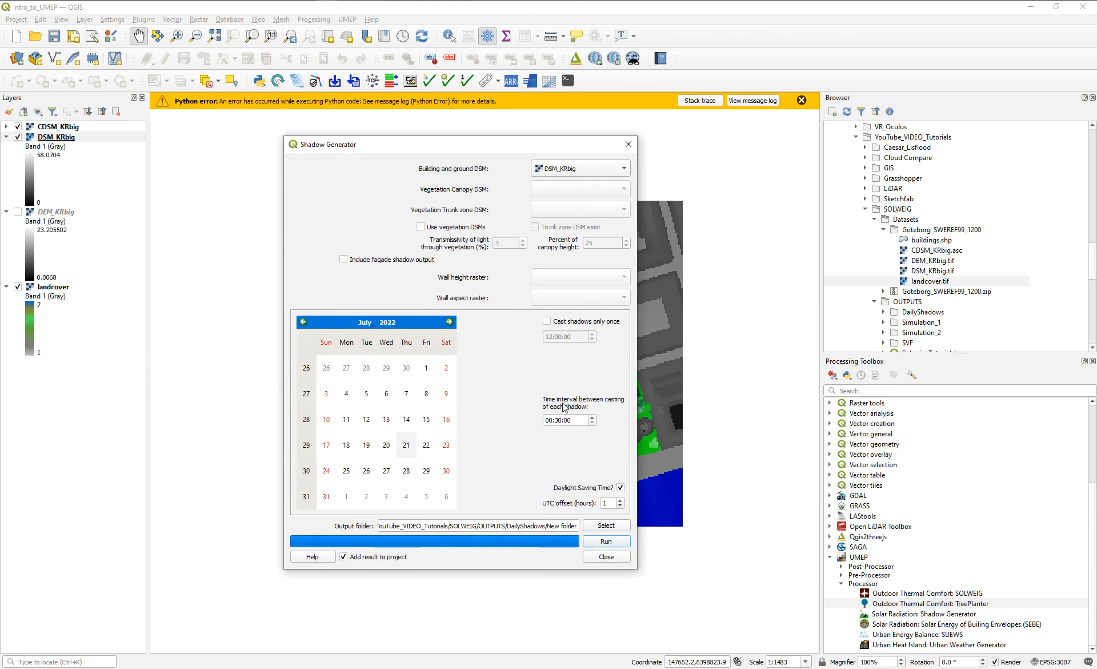
click(753, 100)
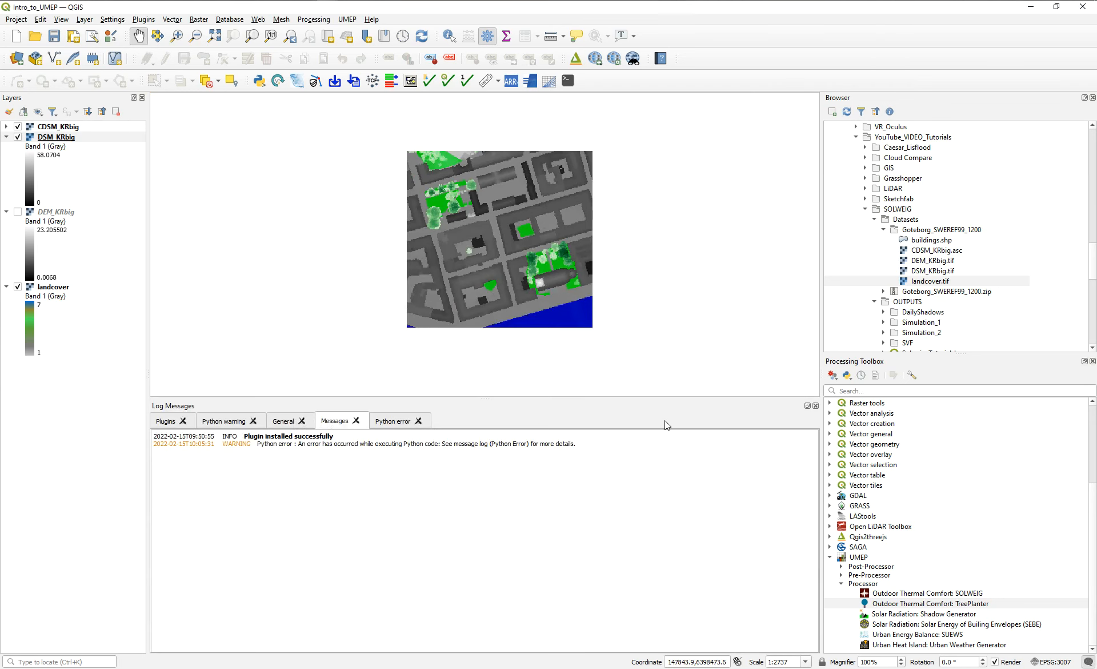
click(814, 405)
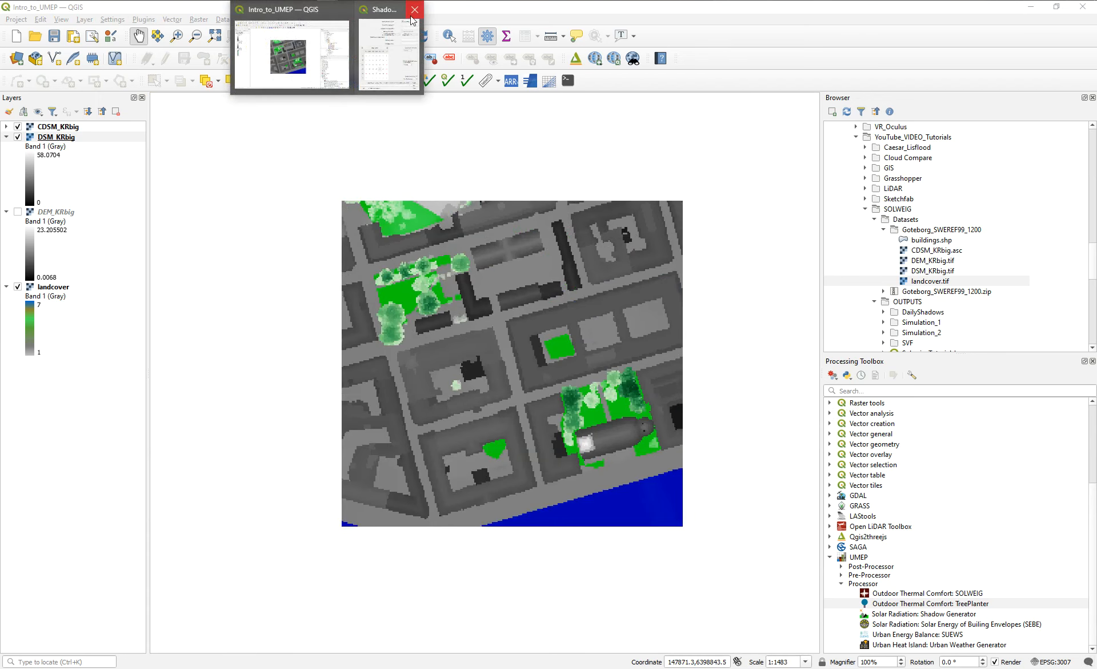
click(349, 9)
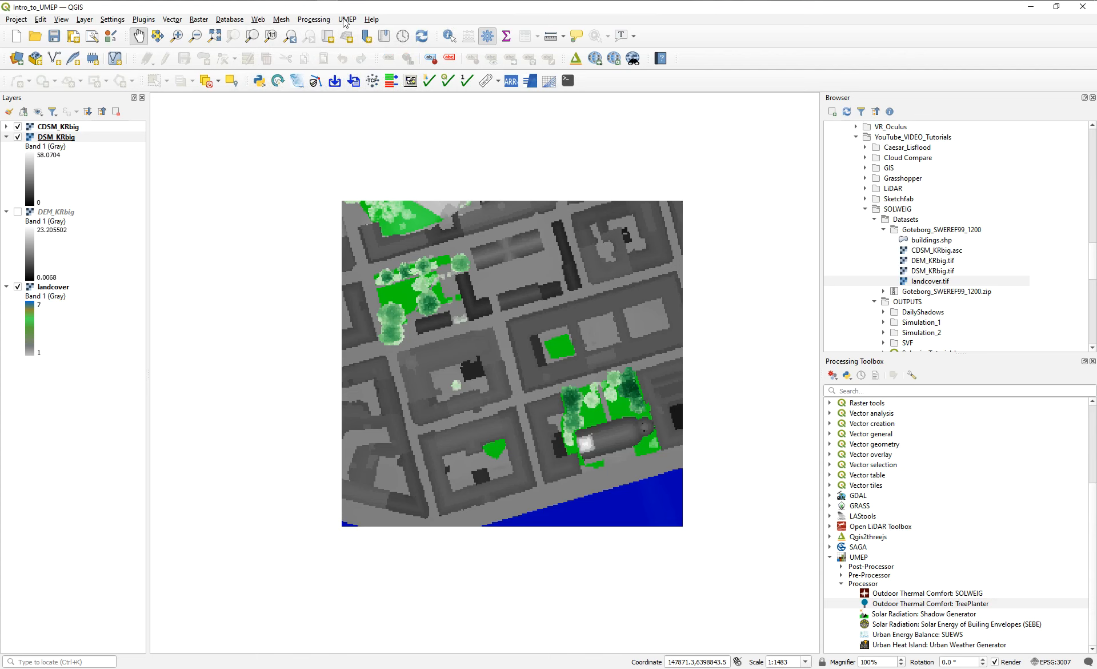
Reopen UMEP's Daily Shadow Pattern tool and choose DSM_KRbig as the building and ground DSM.
click(347, 19)
mouse_move(365, 46)
mouse_move(486, 71)
click(601, 86)
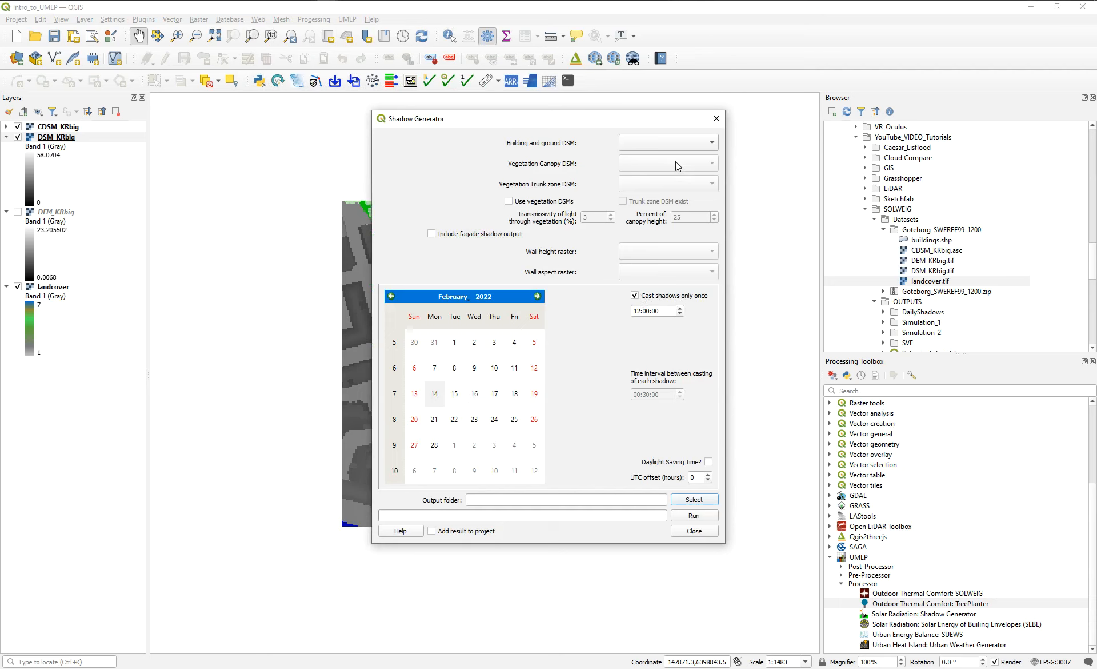
click(672, 143)
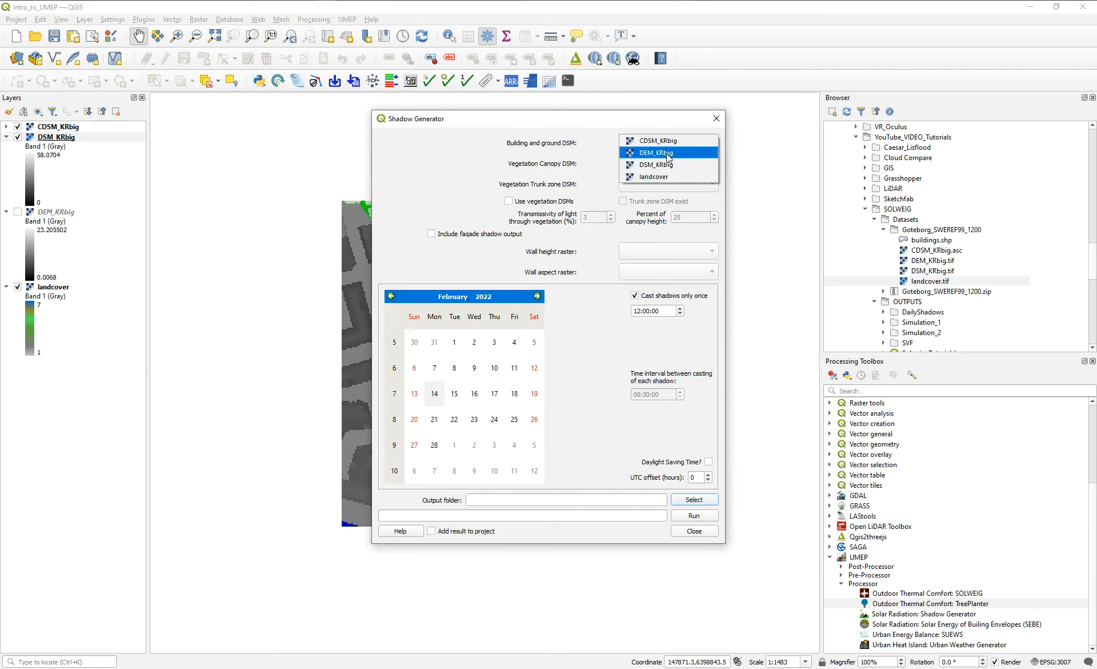
click(657, 164)
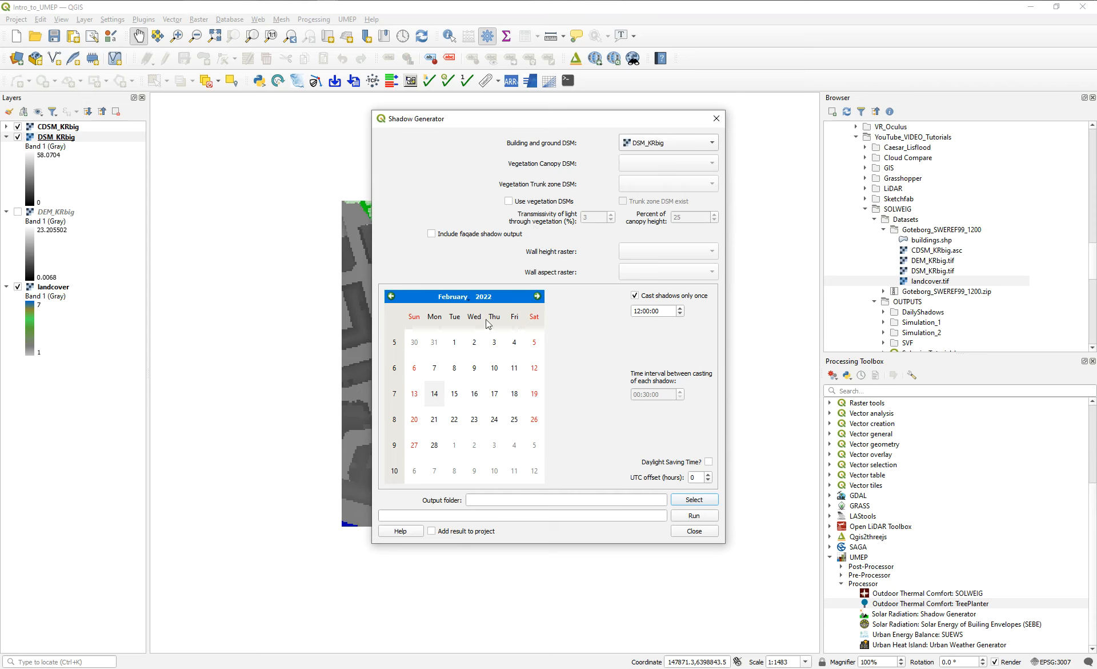
Set the simulation date to 21 July 2020 and turn off casting shadows only once.
click(469, 298)
click(466, 388)
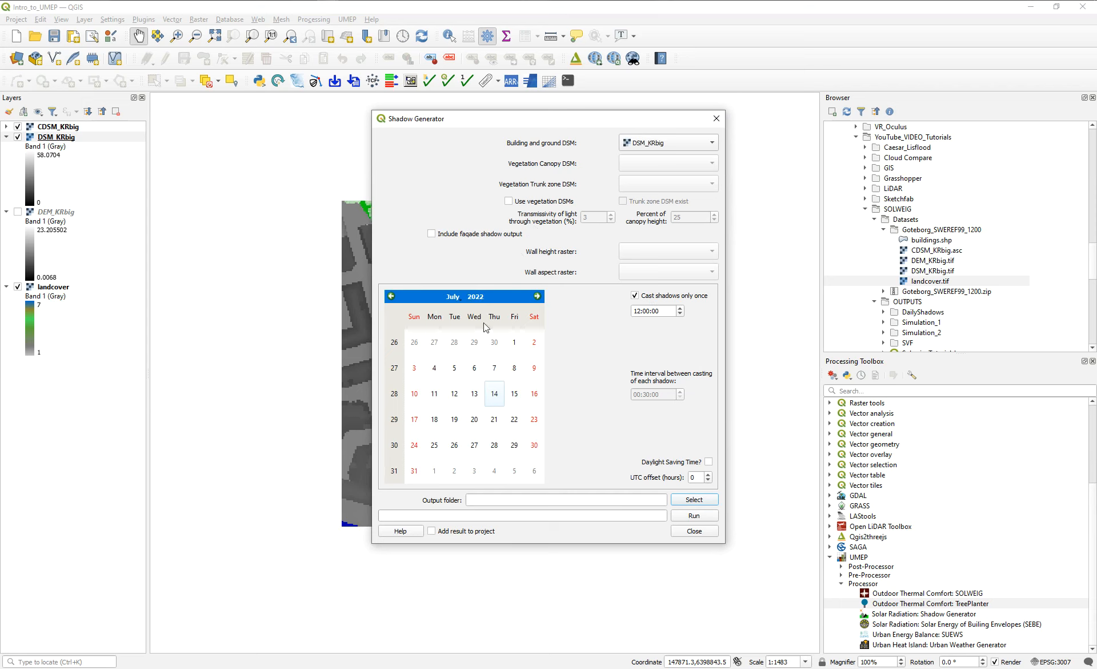
click(474, 297)
click(489, 299)
click(489, 300)
key(Return)
click(455, 423)
click(634, 295)
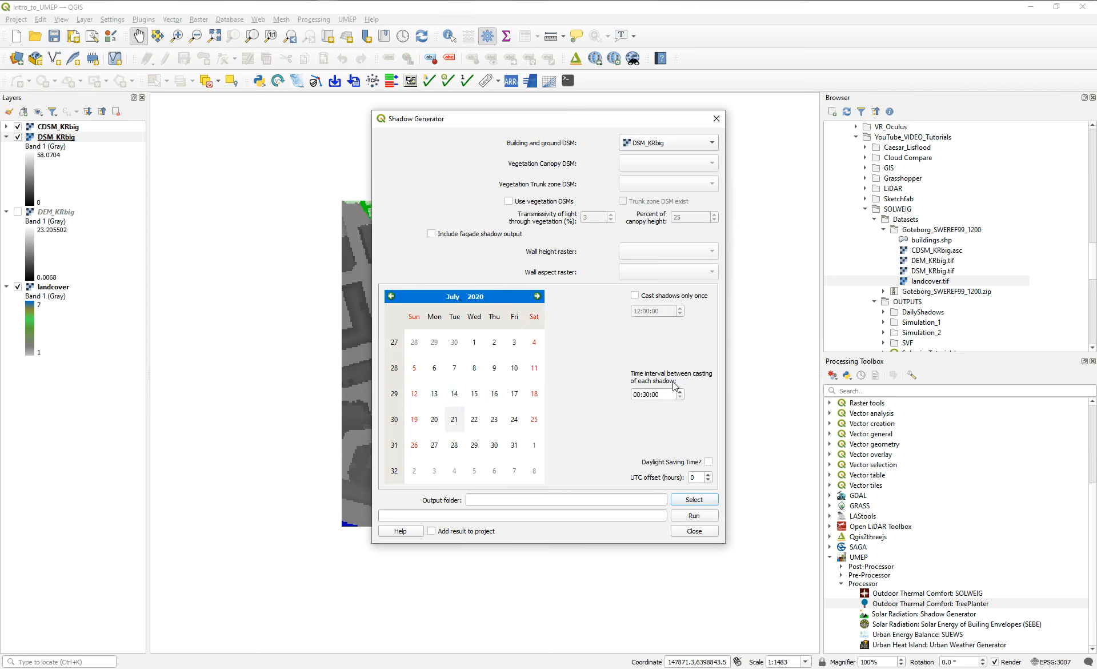
Enable daylight saving time with a UTC offset of 1 hour, and choose 21_July_Buildings as the output folder.
click(709, 462)
click(708, 474)
click(693, 499)
click(564, 222)
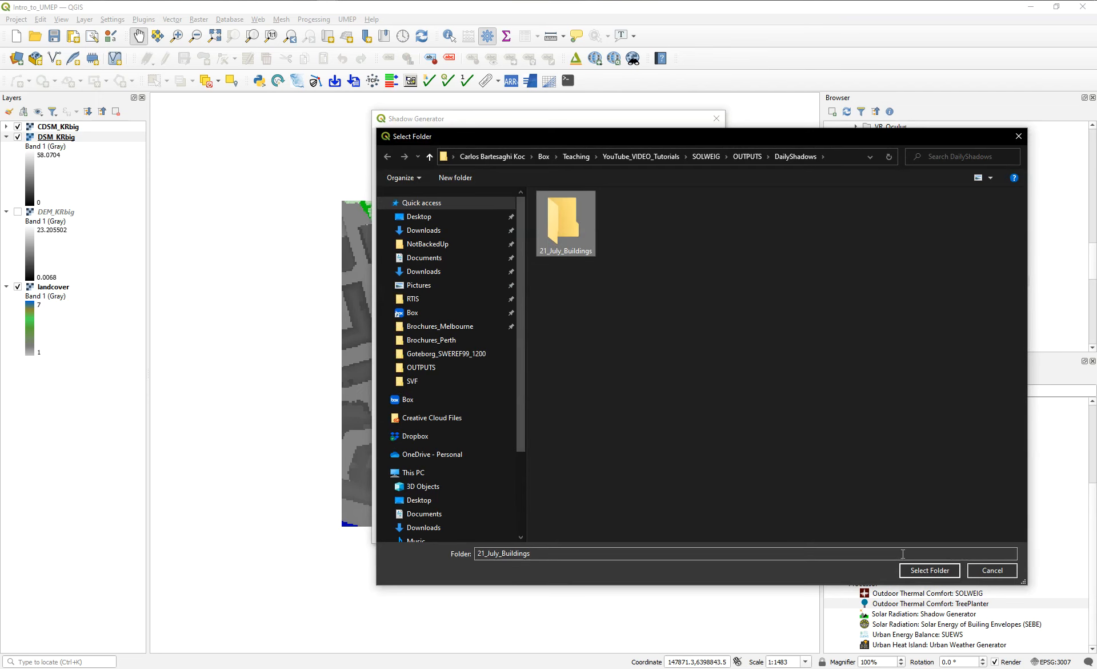
click(929, 570)
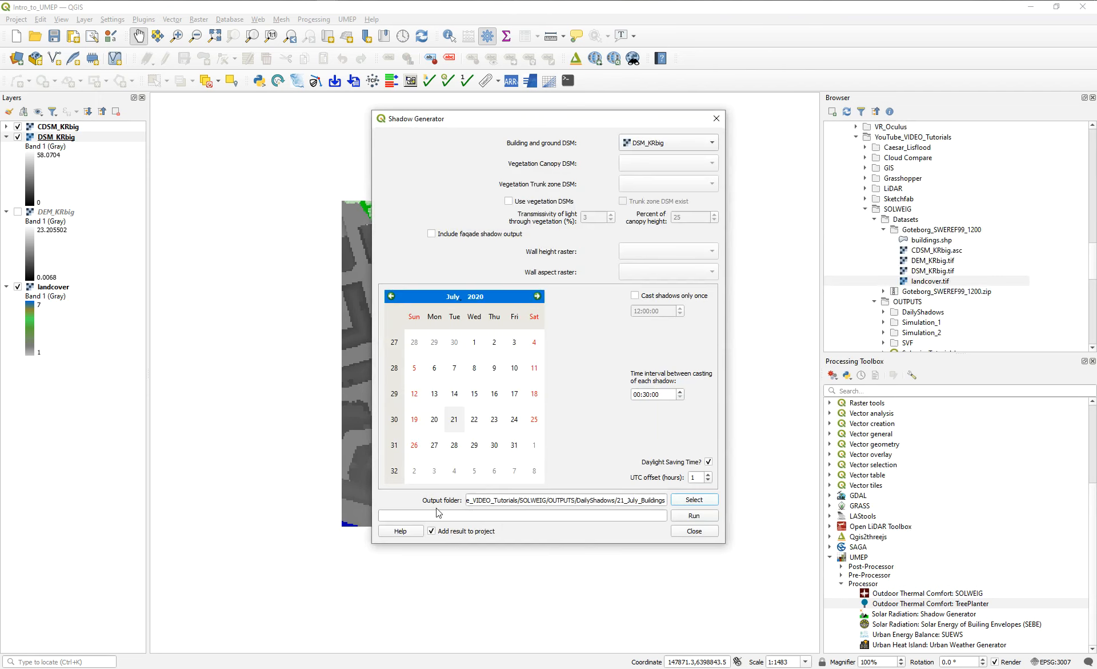
Run the shadow generation with the result added to the project, and close the Shadow Generator.
click(707, 518)
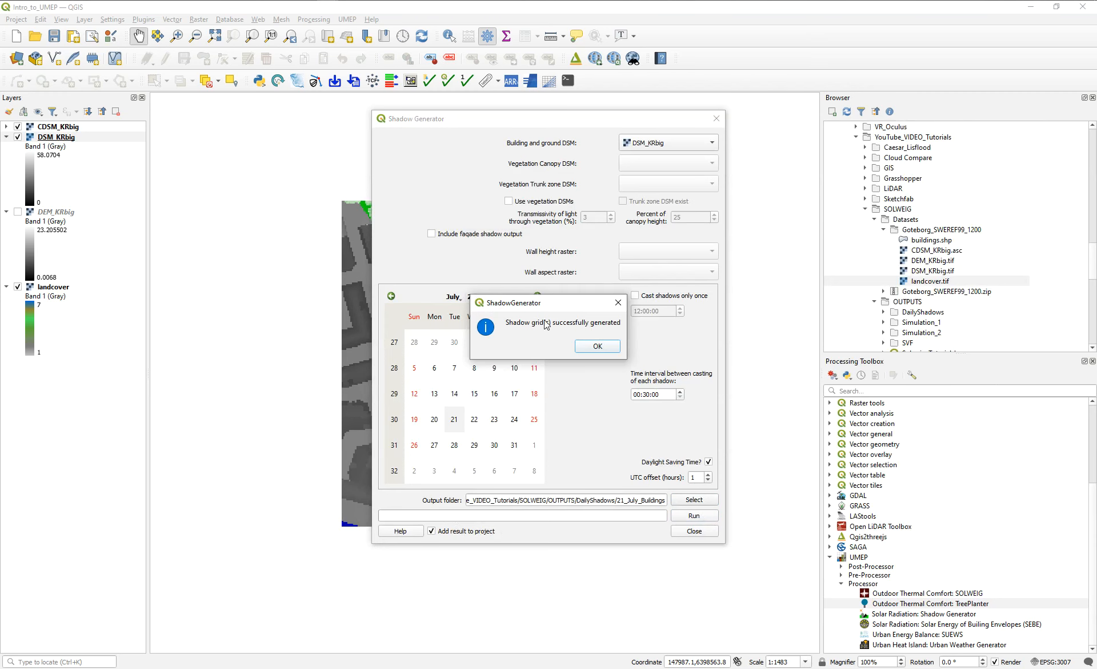
click(597, 346)
click(717, 120)
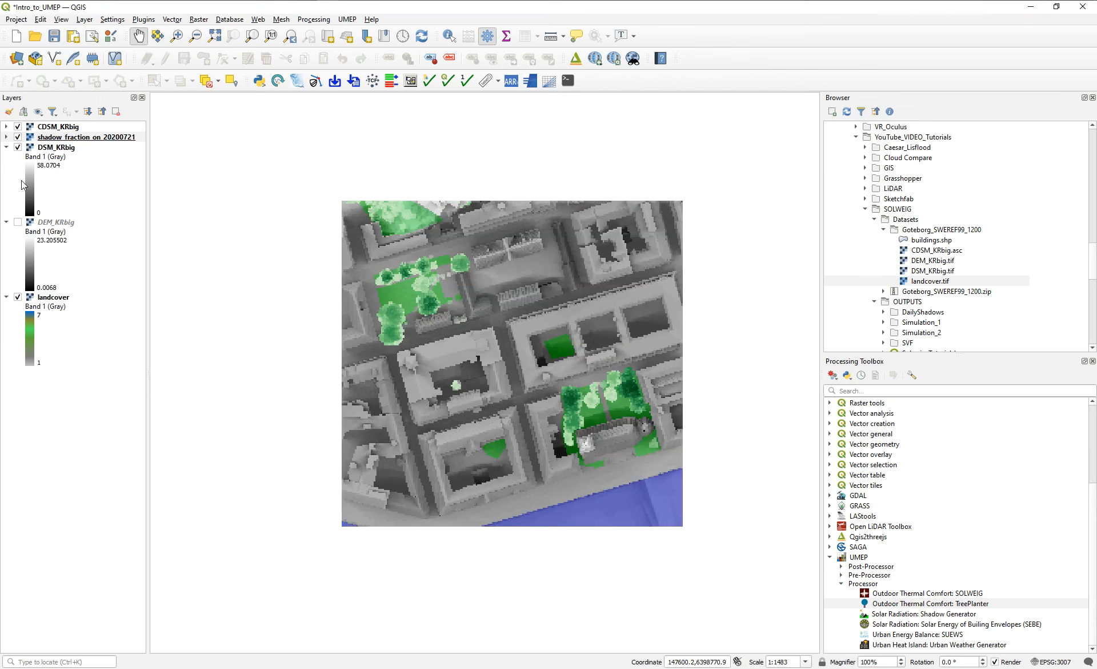
Hide the CDSM, DSM and landcover layers, leaving only shadow_fraction_on_20200721 displayed.
click(17, 297)
click(18, 147)
click(18, 136)
click(17, 126)
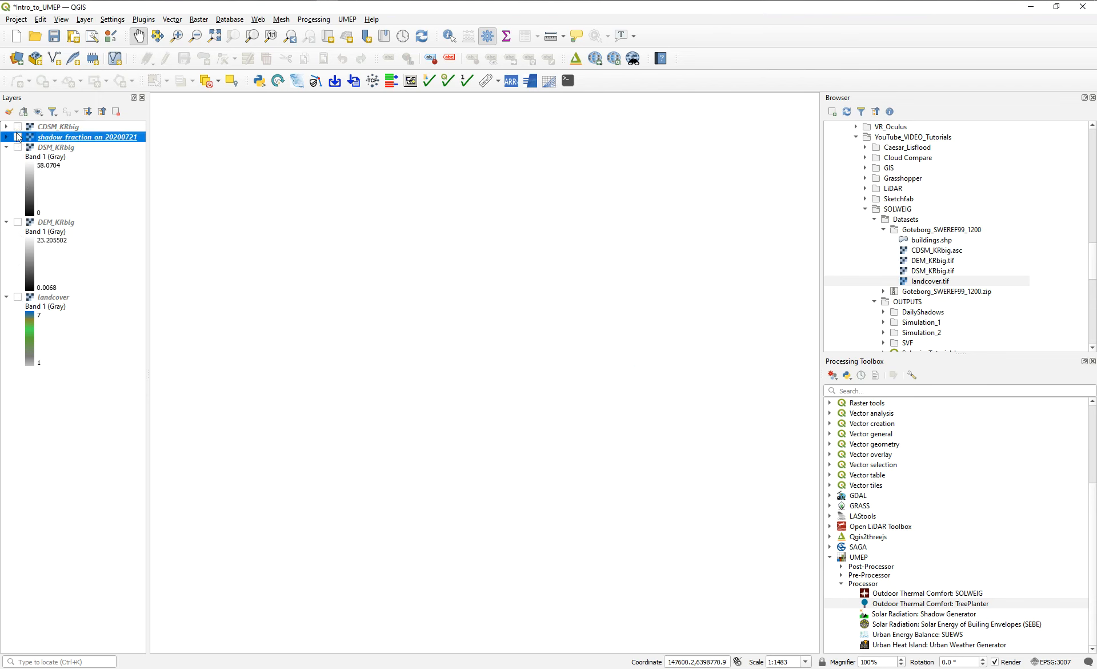
click(18, 137)
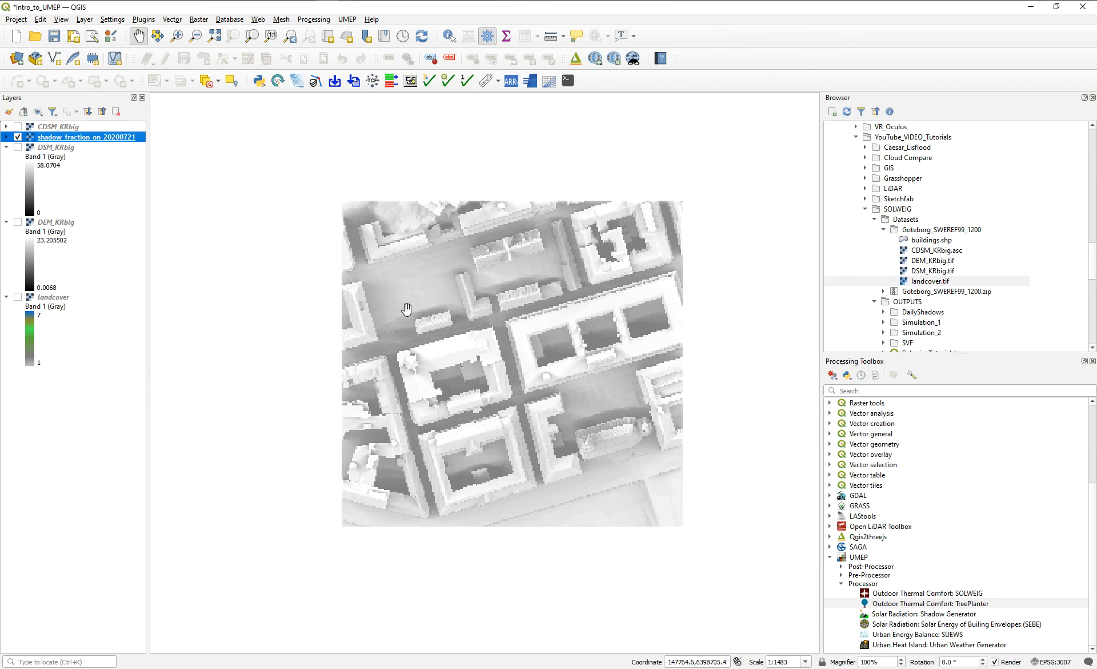
Set the global opacity of the shadow_fraction_on_20200721 layer to 100%.
double_click(56, 138)
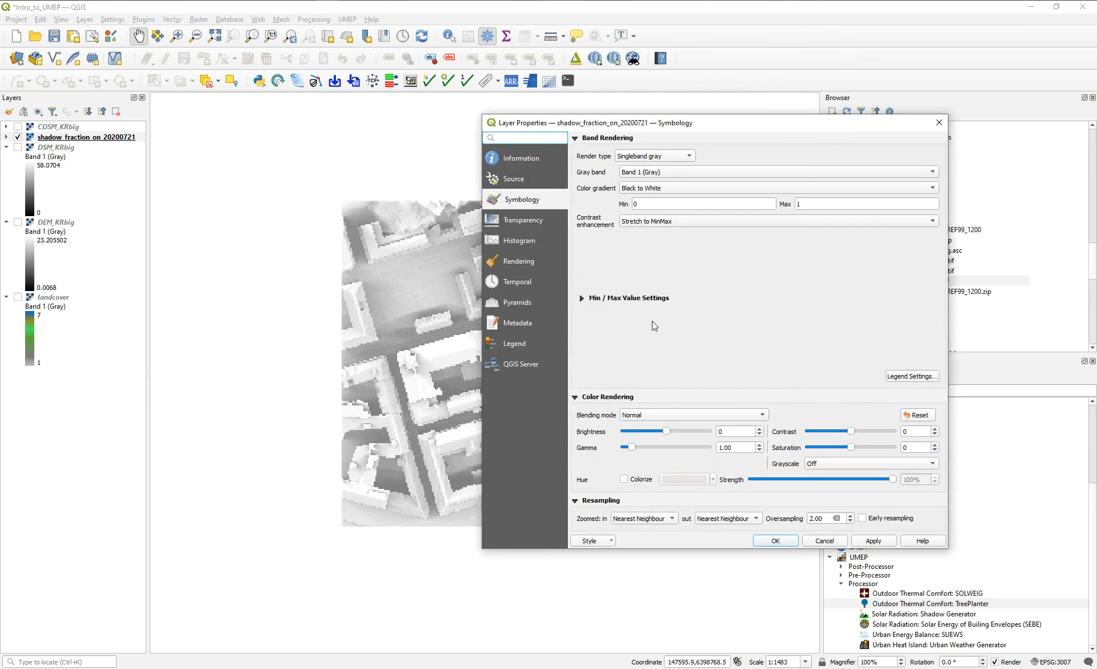
click(510, 220)
drag(729, 155, 894, 155)
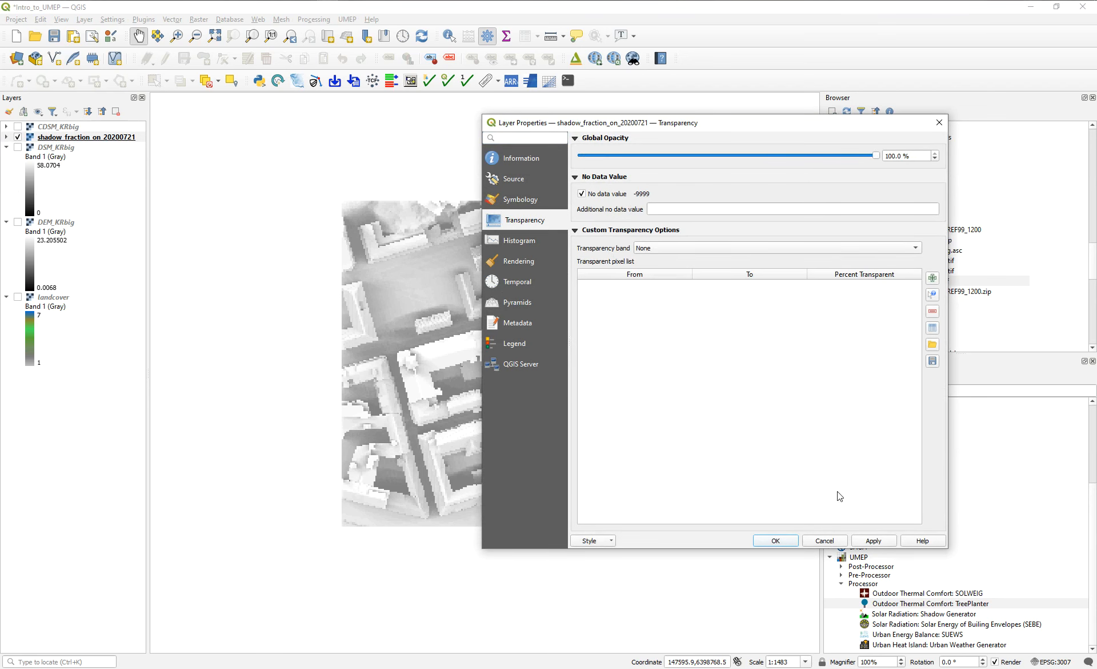
click(789, 540)
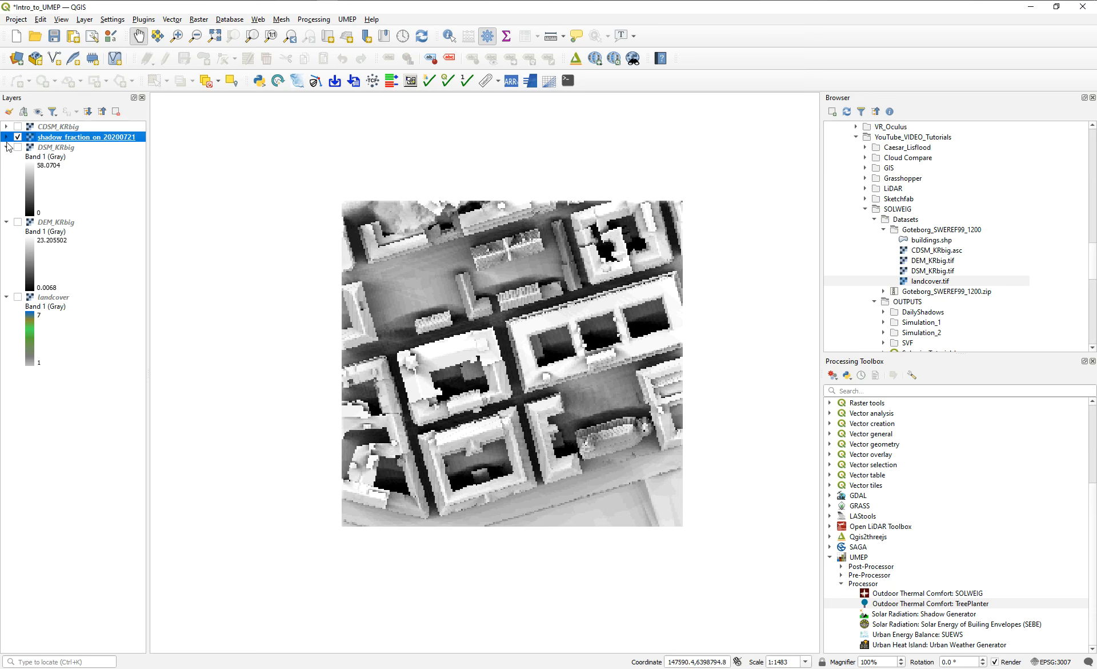
Start another Daily Shadow Pattern setup with DSM_KRbig as the building and ground DSM.
click(347, 20)
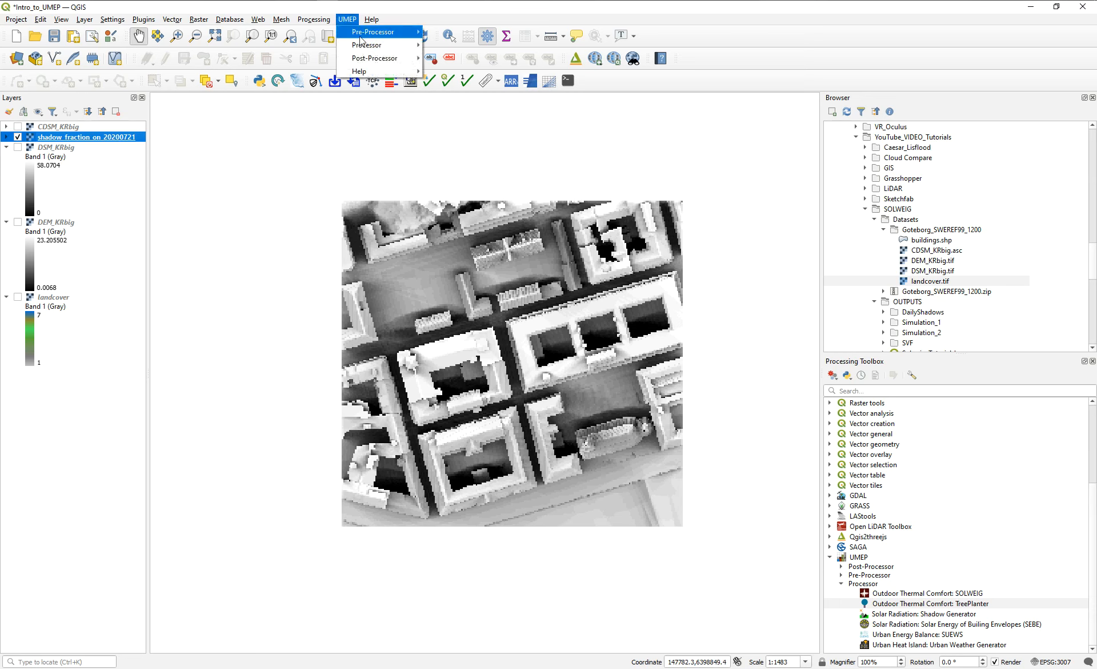
mouse_move(377, 44)
mouse_move(460, 71)
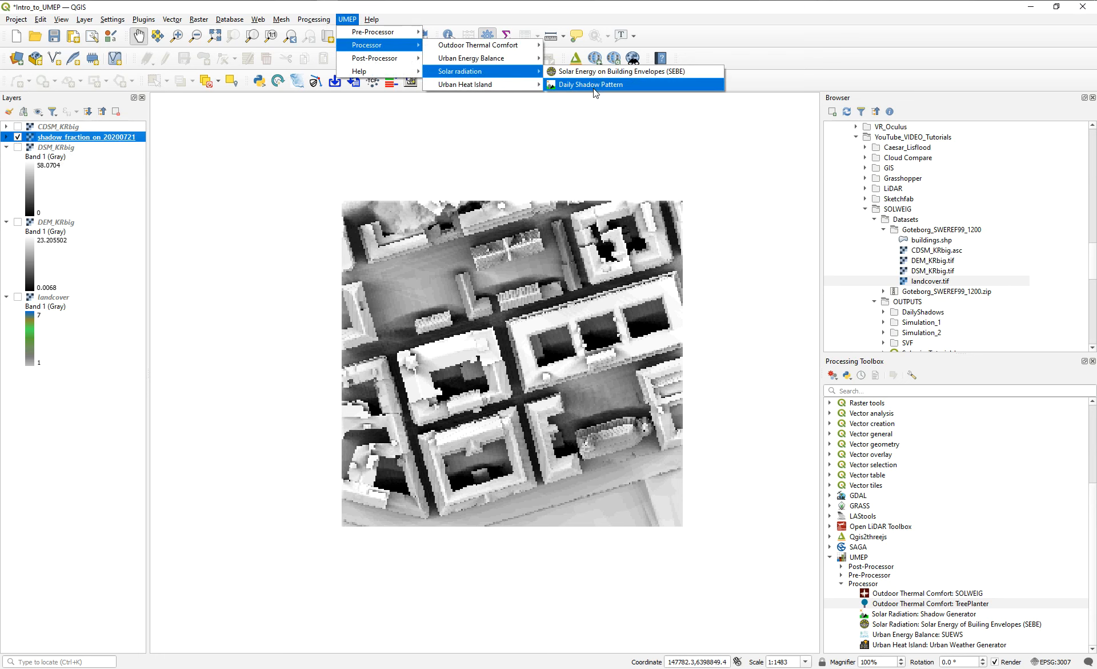
click(589, 85)
click(655, 150)
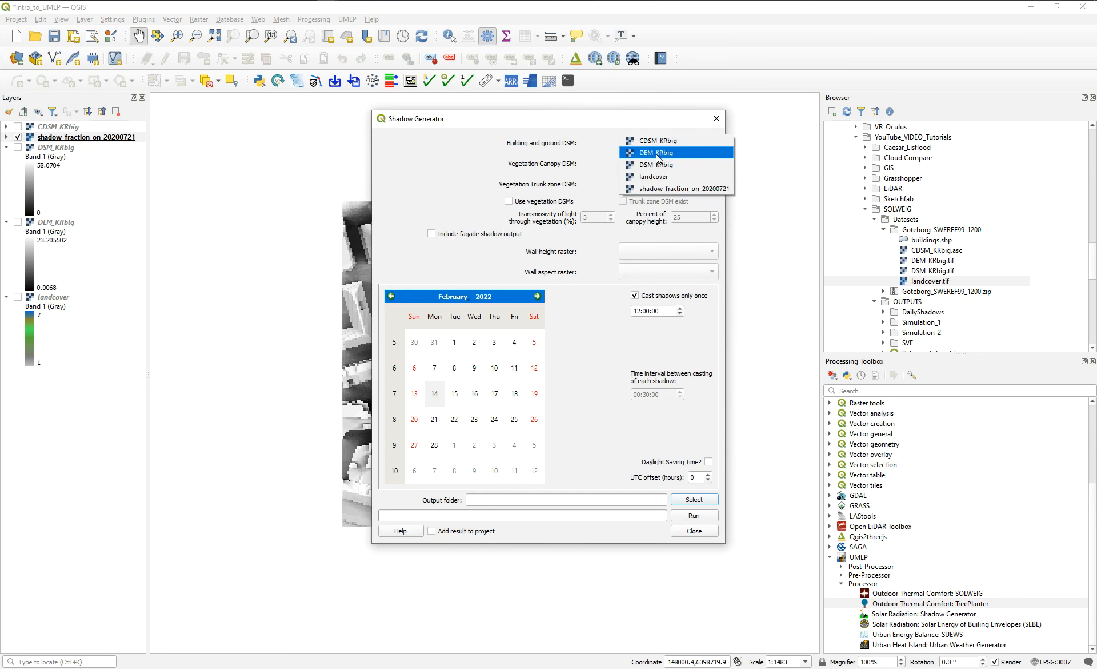
click(657, 166)
Enable the use of vegetation DSMs and assign CDSM_KRbig as the vegetation canopy DSM.
click(508, 200)
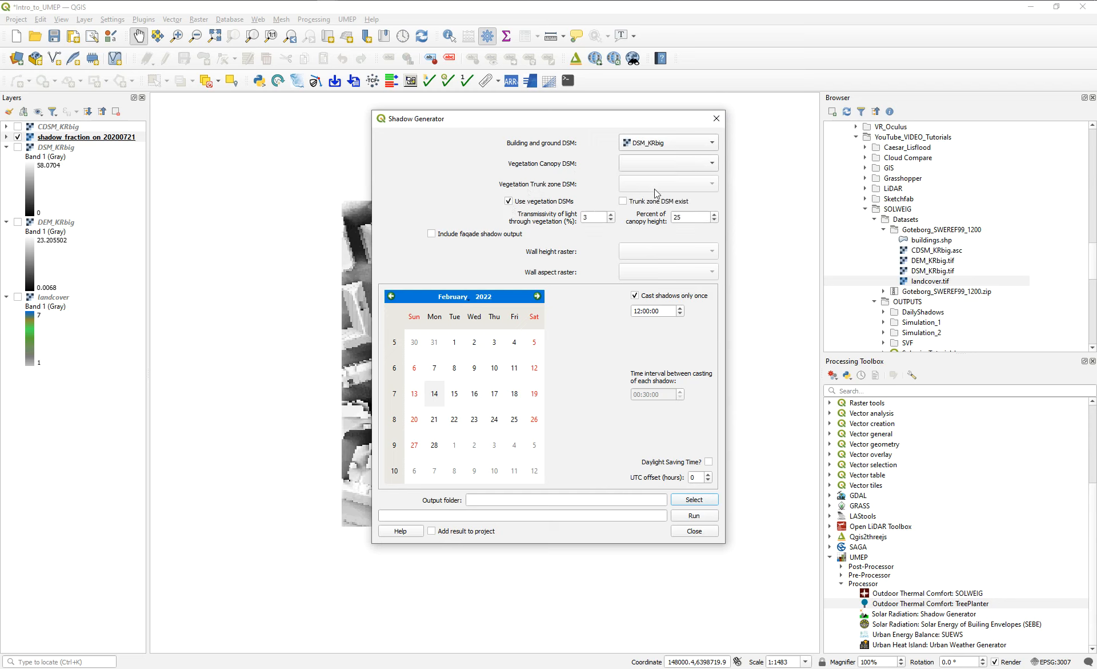
click(655, 164)
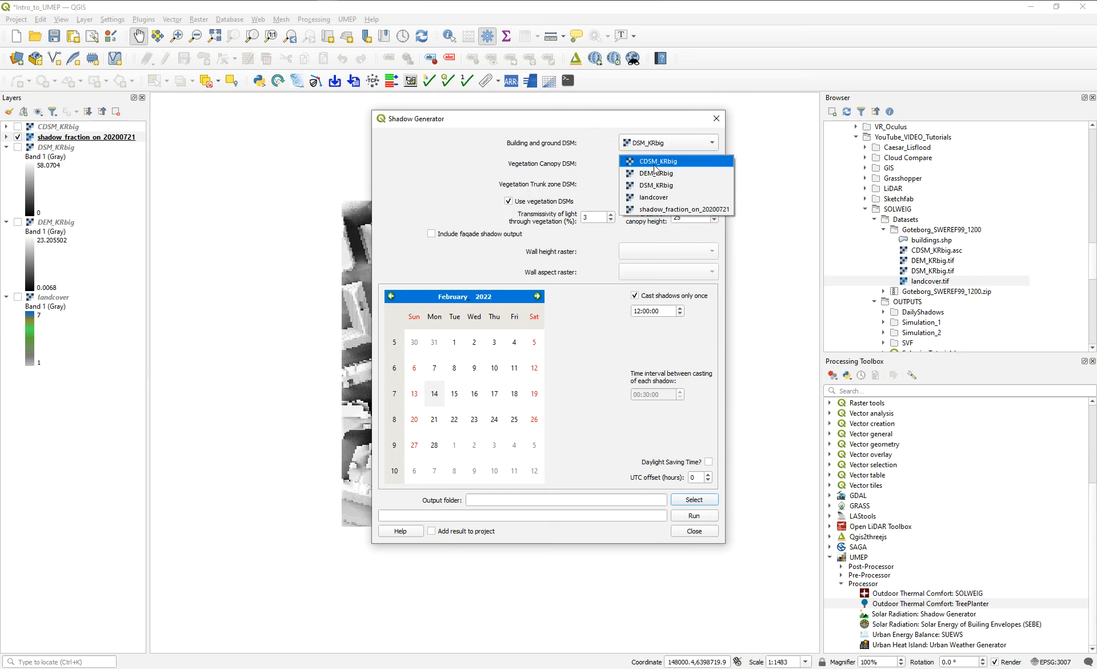
click(655, 162)
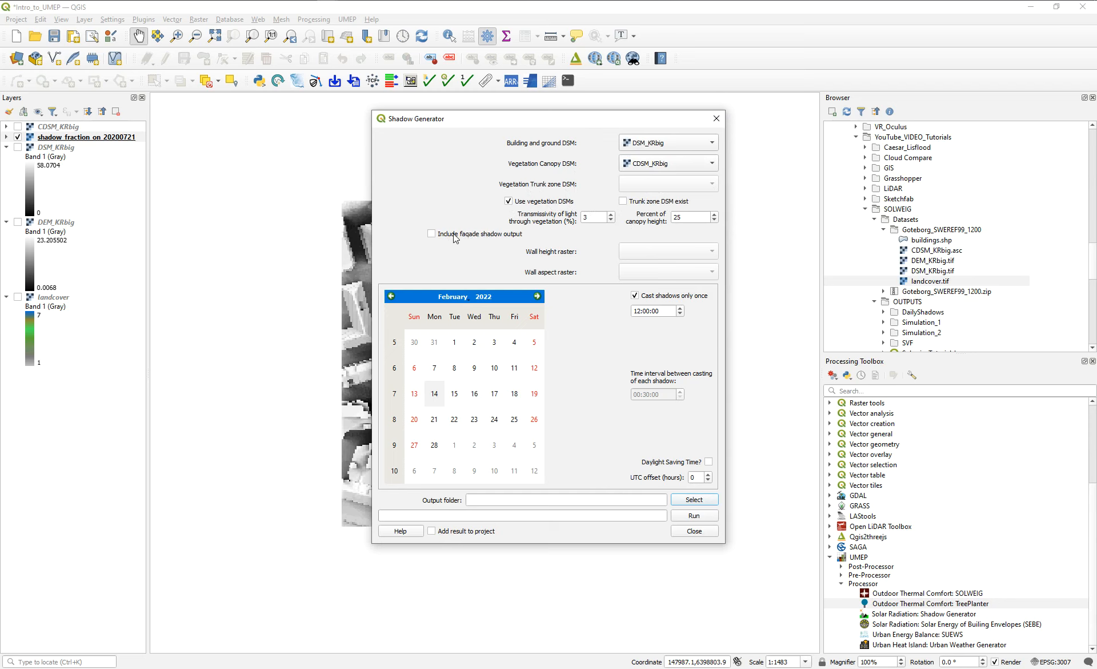
Review the light transmissivity and trunk zone DSM options, and switch to the section sketch in OneNote.
double_click(586, 217)
click(623, 202)
click(625, 203)
click(658, 0)
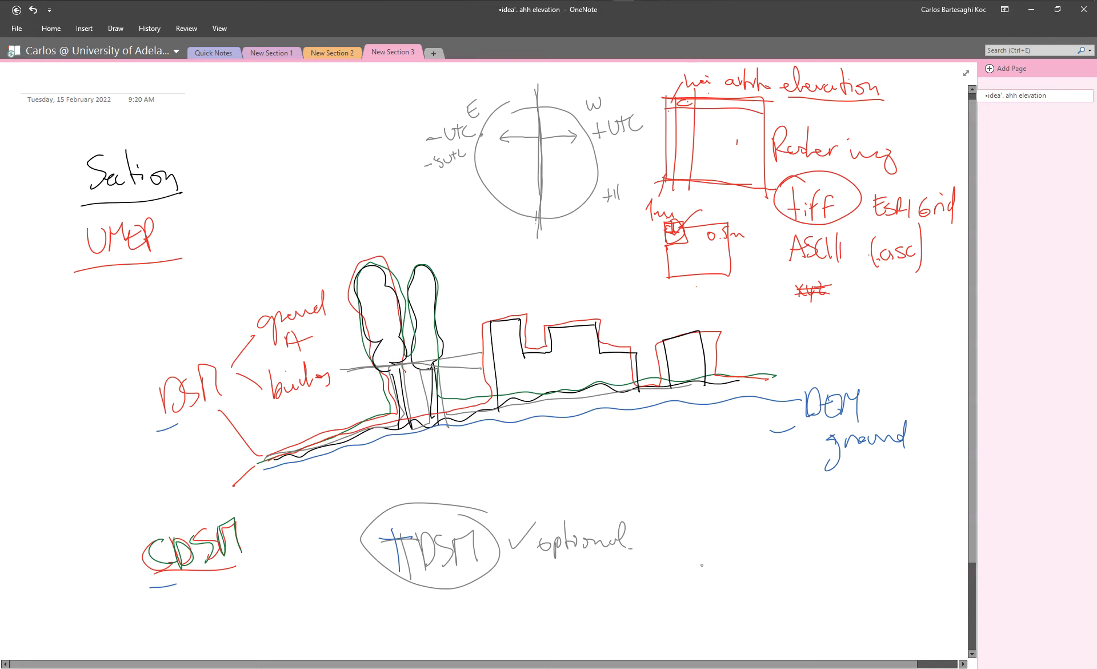
Sketch a tree section on a ground line, with crown top and base levels and the trunk height bracketed as 25%.
drag(673, 576, 862, 567)
mouse_move(734, 579)
mouse_down()
mouse_move(729, 516)
mouse_move(749, 576)
mouse_up()
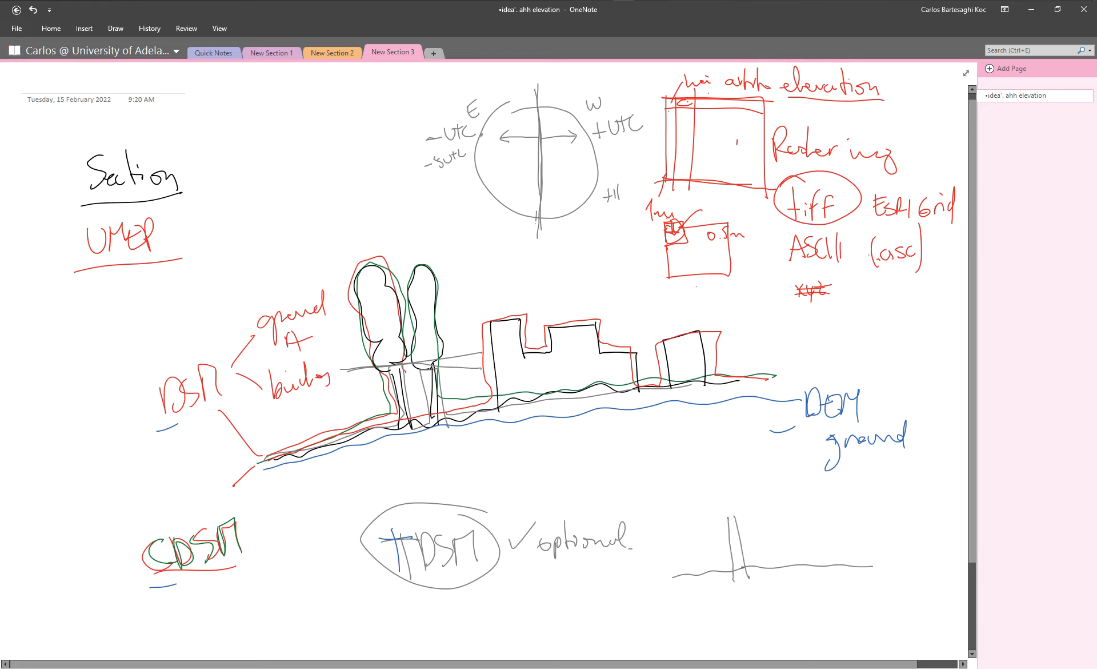
mouse_move(734, 515)
mouse_down()
mouse_move(700, 430)
mouse_move(737, 510)
mouse_move(666, 520)
mouse_up()
drag(767, 510, 781, 508)
drag(651, 435, 784, 416)
mouse_move(765, 514)
mouse_down()
mouse_move(767, 568)
mouse_move(780, 566)
mouse_move(787, 541)
mouse_up()
drag(791, 526, 796, 531)
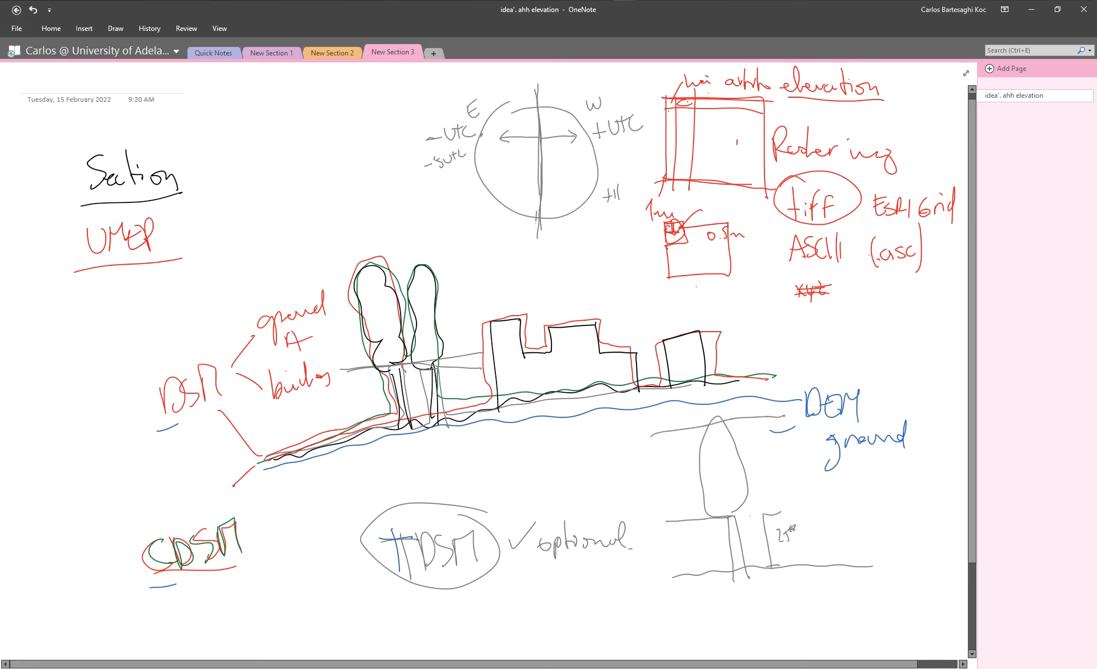
Annotate the tree's full height as h, its crown as 3/4 or 75%, and its trunk zone as 1/4.
drag(759, 415, 788, 572)
drag(794, 464, 798, 484)
drag(651, 471, 658, 489)
drag(672, 472, 668, 484)
drag(678, 464, 675, 483)
drag(681, 474, 725, 473)
drag(724, 464, 726, 483)
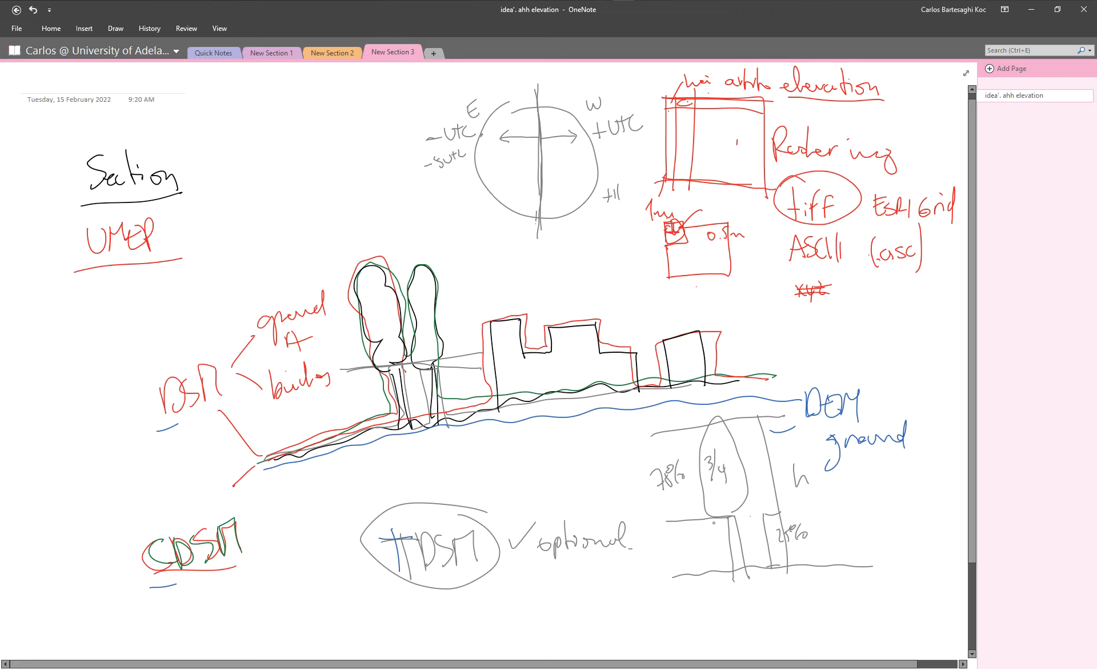
drag(708, 544, 707, 554)
drag(710, 557, 715, 547)
drag(716, 546, 722, 555)
drag(720, 544, 720, 560)
Sketch a slim tree on its own ground line and label its short trunk zone with 10% and 5%.
drag(753, 632, 929, 619)
mouse_move(885, 631)
mouse_down()
mouse_move(879, 470)
mouse_move(895, 597)
mouse_move(922, 609)
mouse_move(907, 615)
mouse_up()
drag(913, 613, 921, 611)
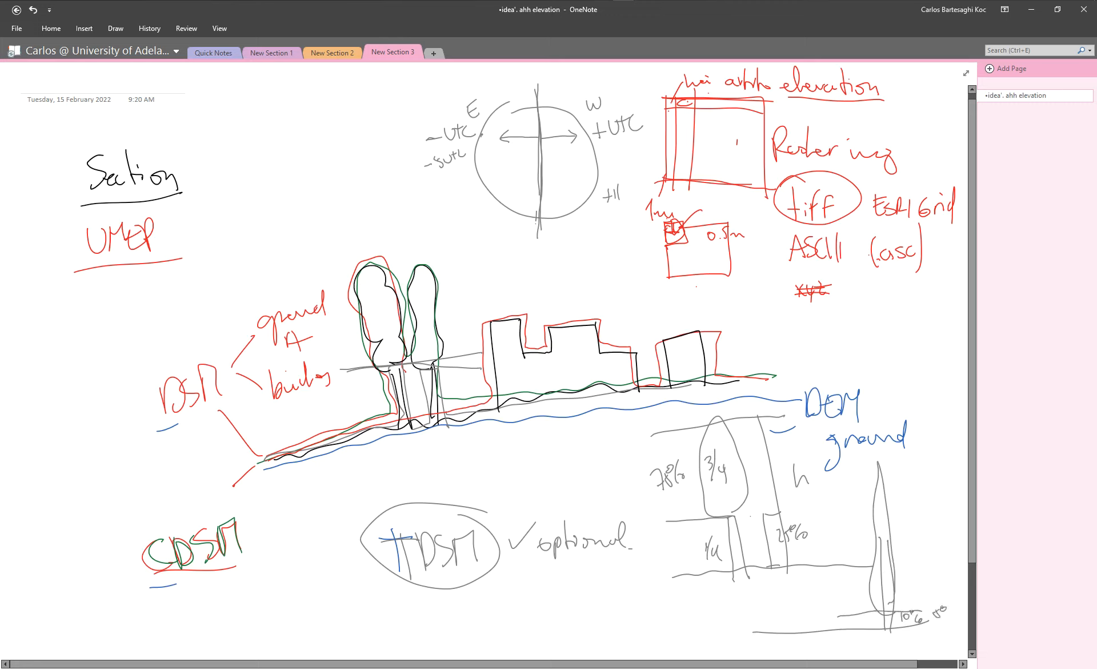
Sketch a rounded tree next to the first one, then bracket the first tree's crown height and add a percentage at ground level.
drag(617, 638, 619, 585)
drag(621, 582, 623, 623)
drag(614, 578, 614, 459)
drag(613, 563, 616, 597)
mouse_move(617, 533)
mouse_down()
mouse_move(621, 584)
mouse_move(581, 521)
mouse_move(614, 423)
mouse_move(628, 521)
mouse_up()
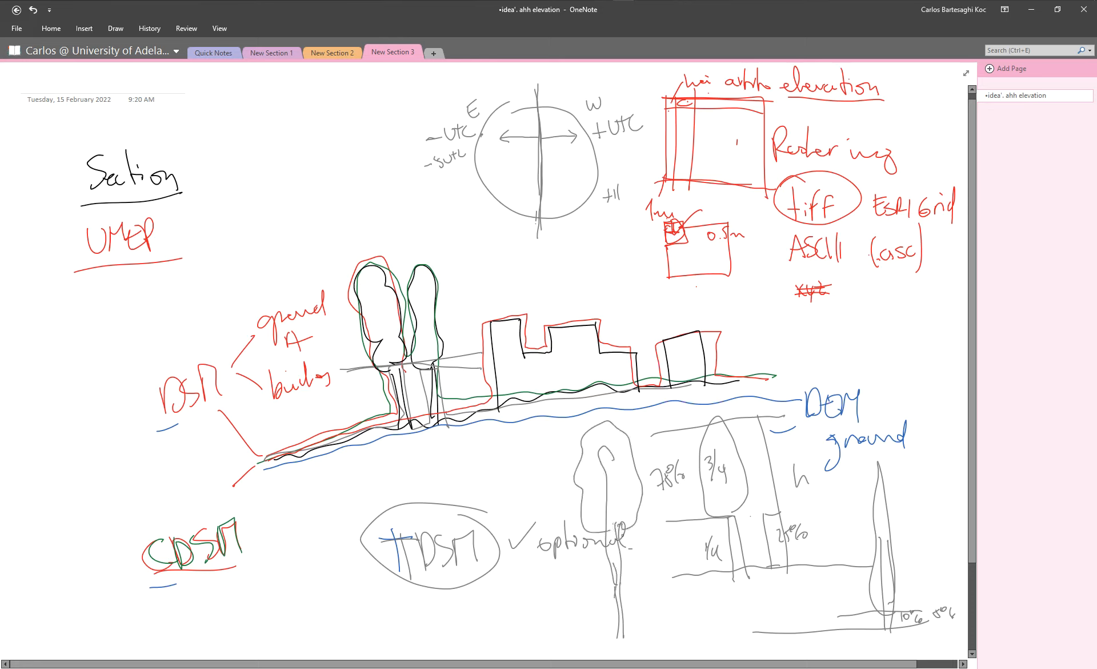
mouse_move(646, 431)
mouse_down()
mouse_move(647, 530)
mouse_move(657, 443)
mouse_up()
drag(651, 584, 655, 609)
drag(653, 584, 663, 589)
drag(679, 578, 682, 597)
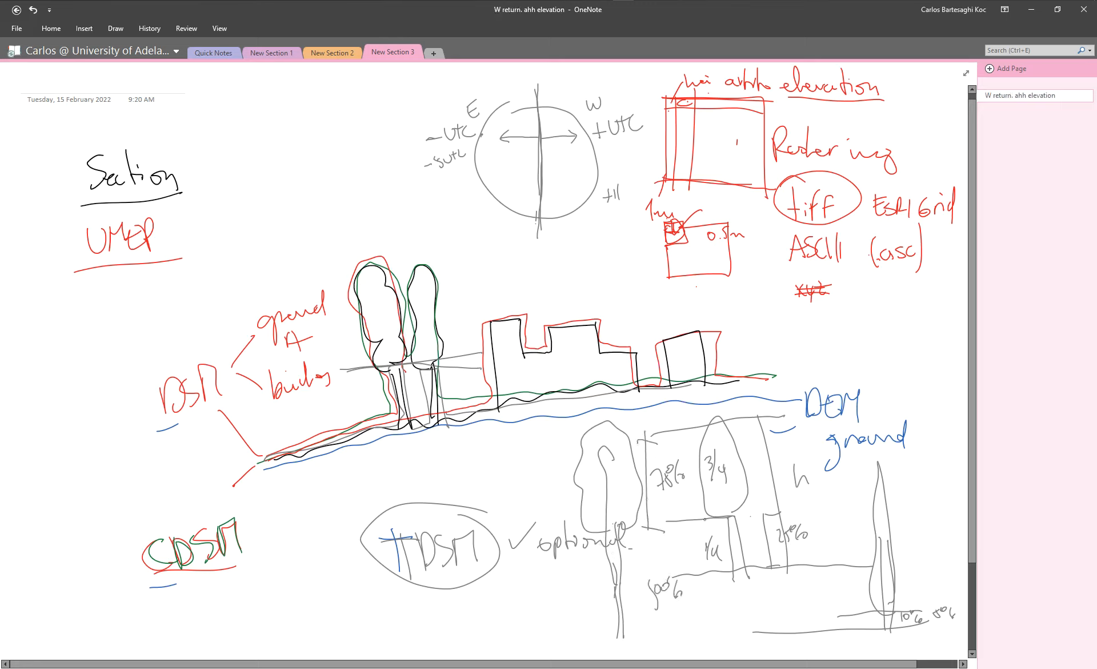
Annotate the slim tree's canopy with a leader line and a label for light transmissivity.
drag(882, 497, 918, 484)
drag(918, 482, 925, 483)
drag(876, 505, 886, 513)
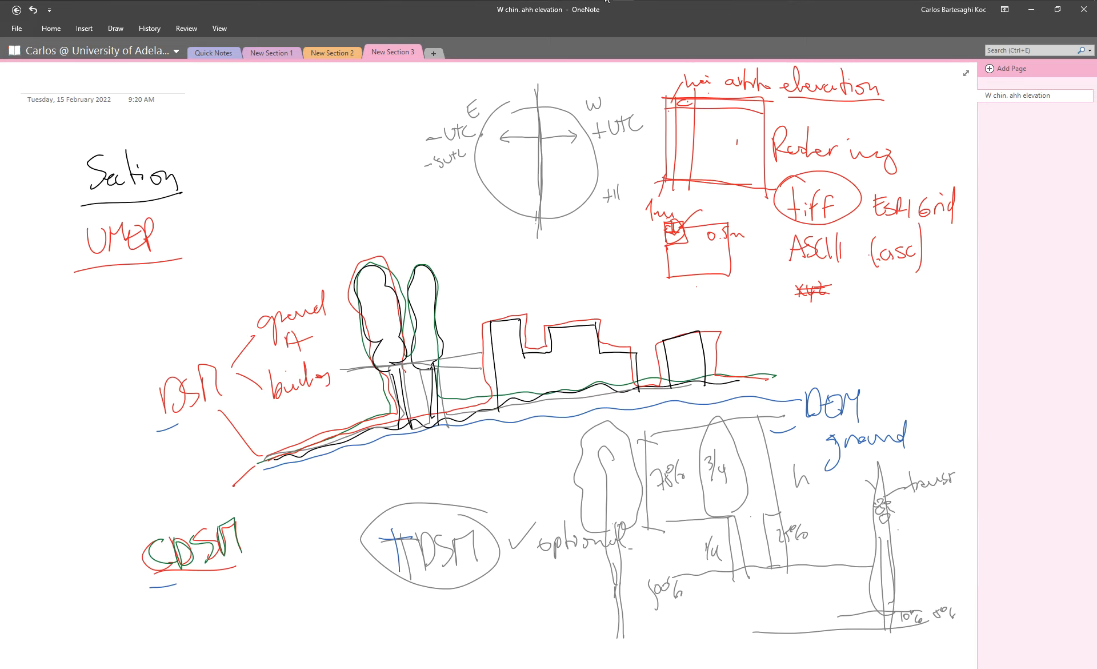
Switch back to QGIS and enable daylight saving time with a UTC offset of 1 hour for the shadow calculation.
mouse_move(607, 0)
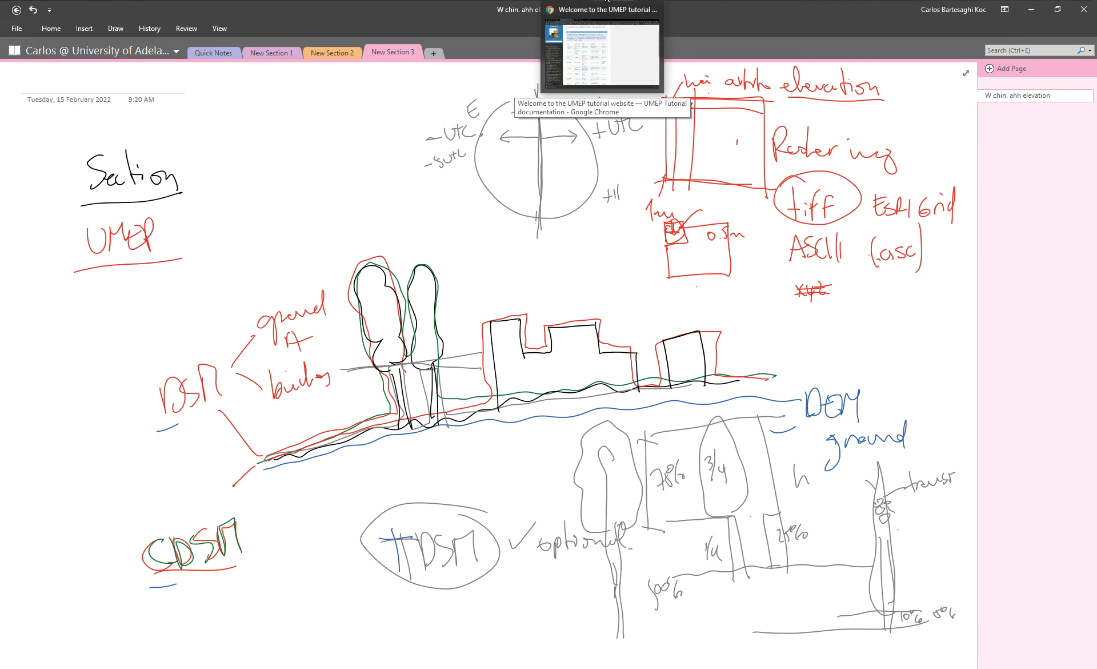
click(356, 1)
mouse_move(337, 1)
click(305, 34)
click(380, 59)
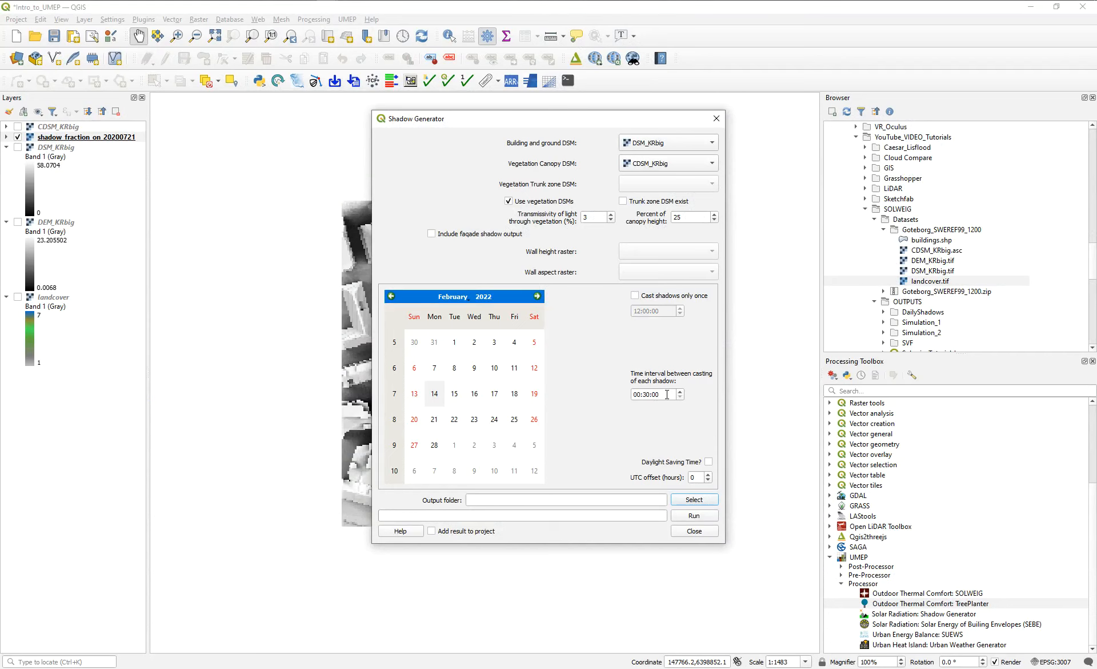
click(708, 474)
Create the folder 21_July_Veget_Buildings inside DailyShadows and set it as the output folder.
click(684, 503)
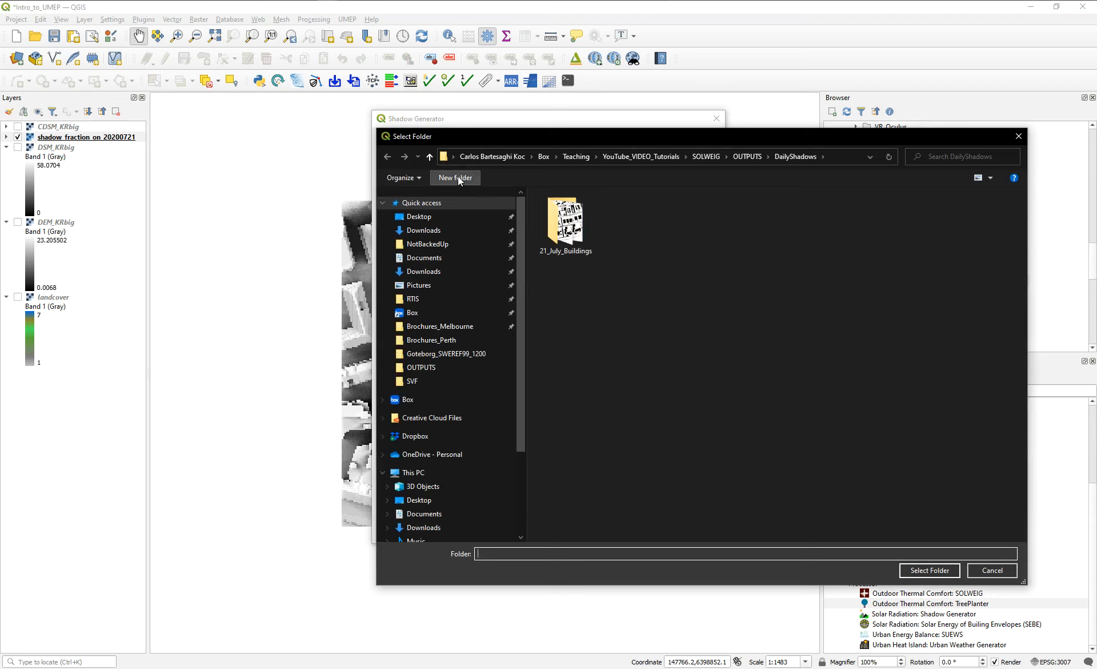
text(21)
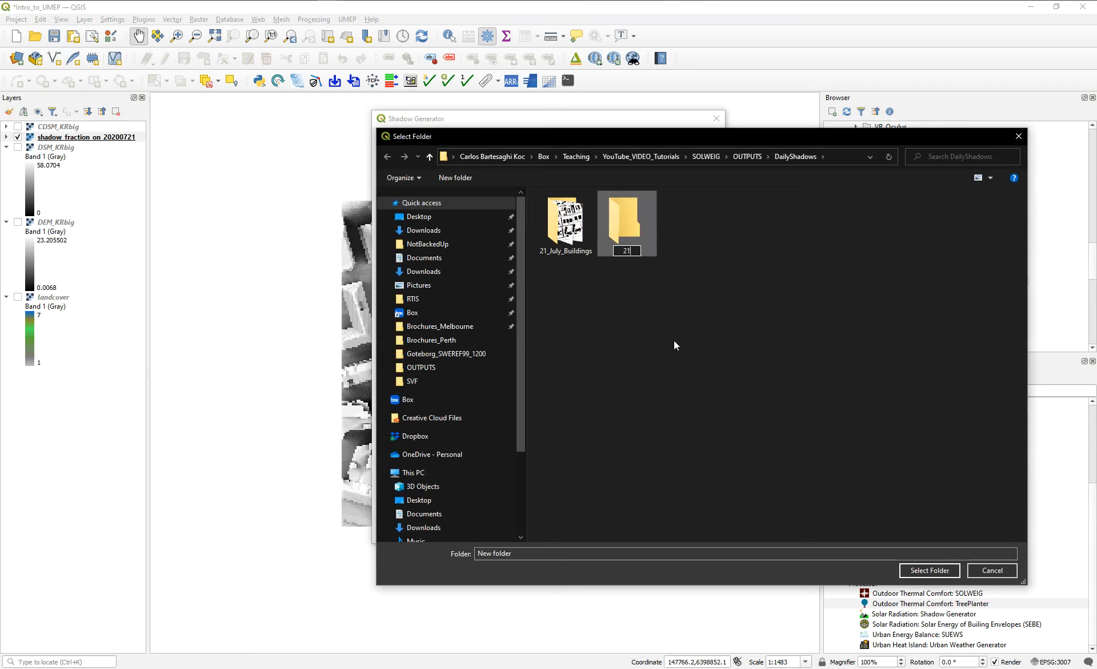
text(_July_Veget_Buil)
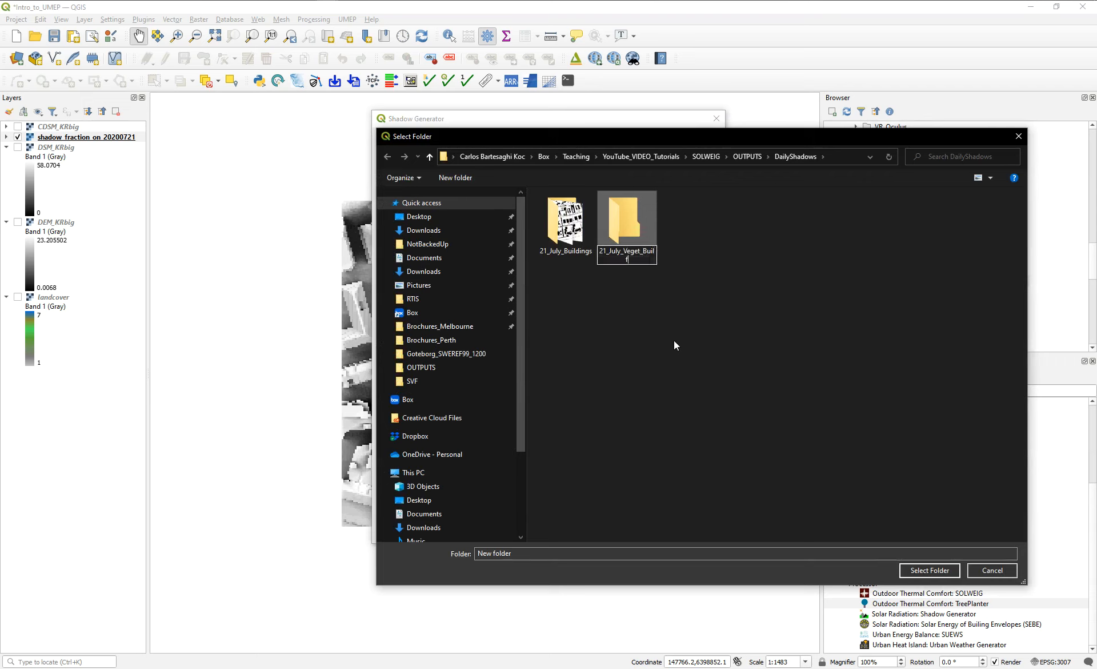
text(dings)
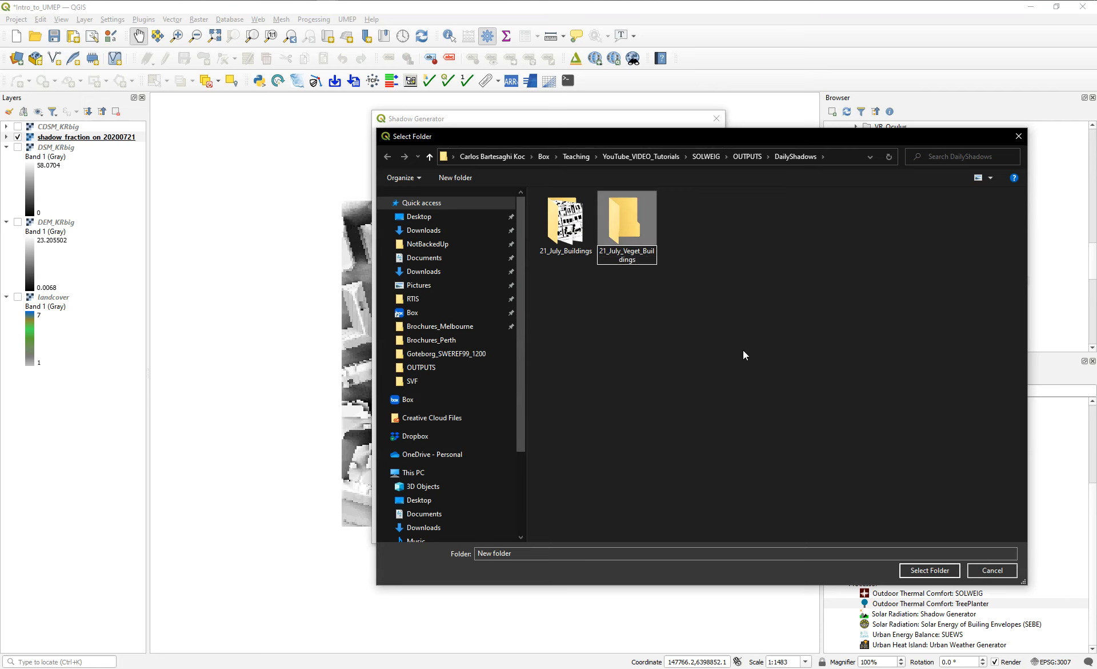
double_click(623, 217)
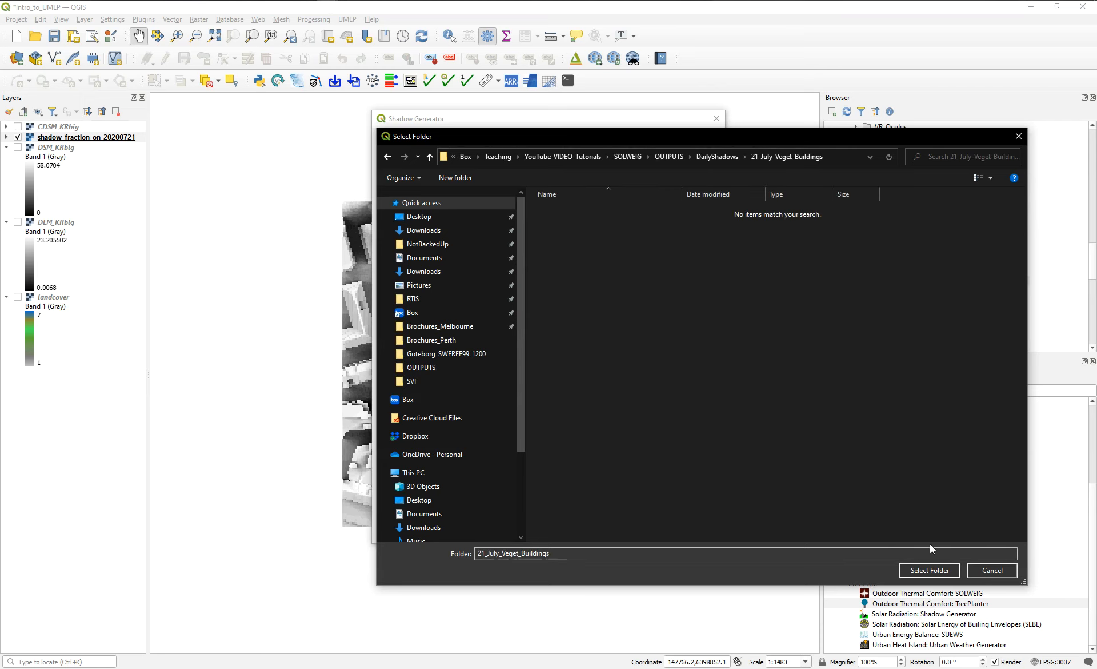
click(930, 570)
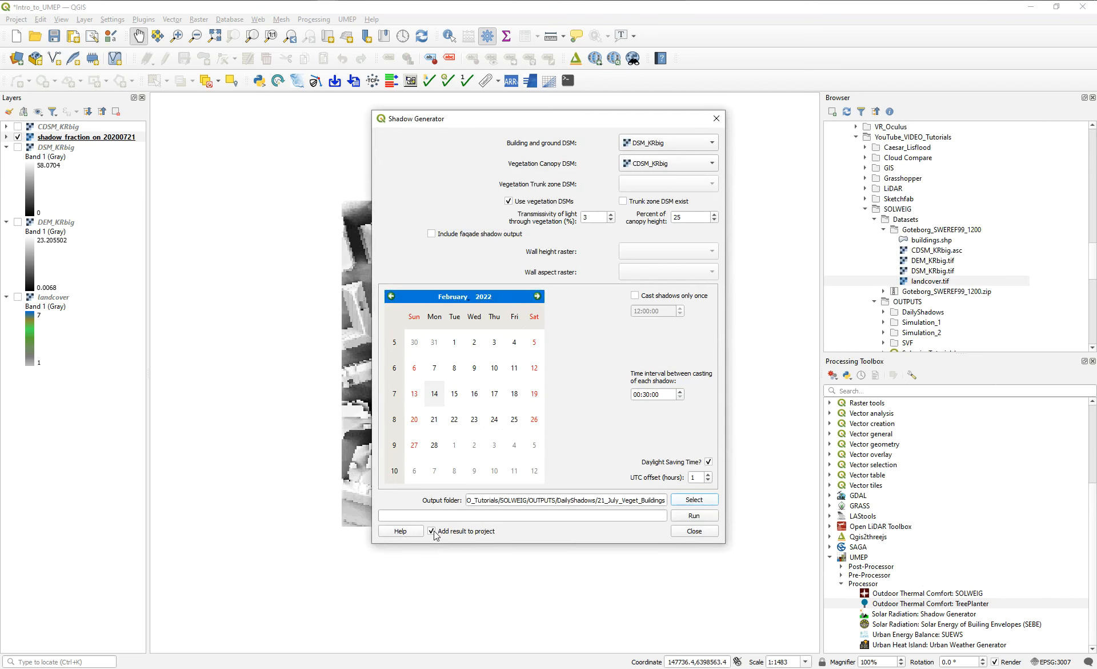
Run the shadow calculation for the default February 2022 date with the result added to the project.
click(690, 516)
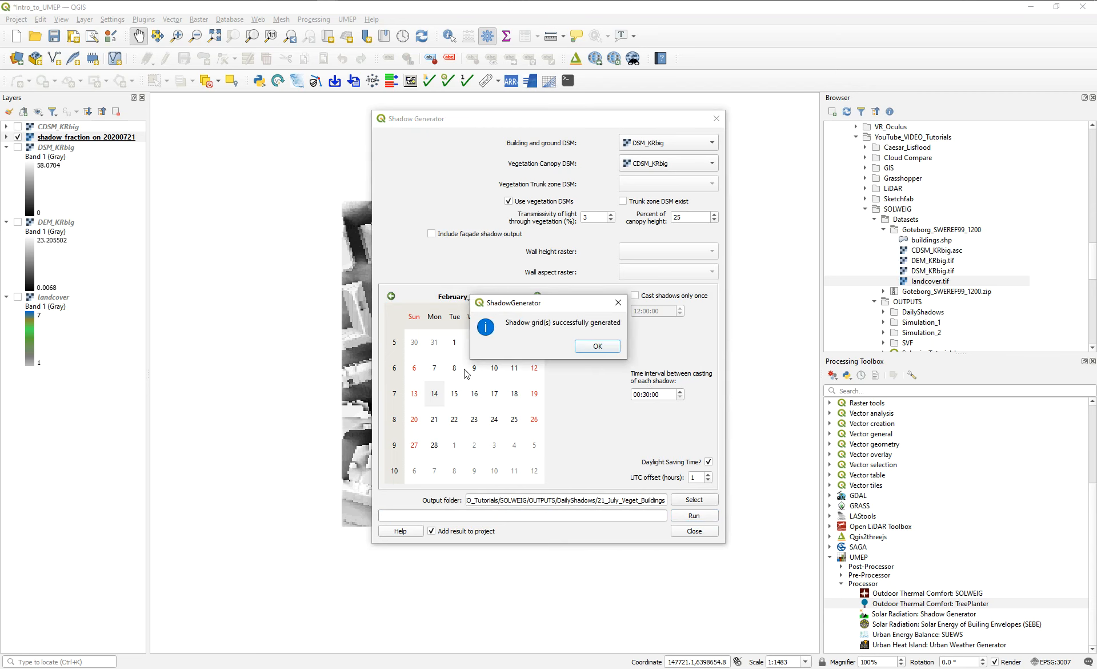
click(618, 302)
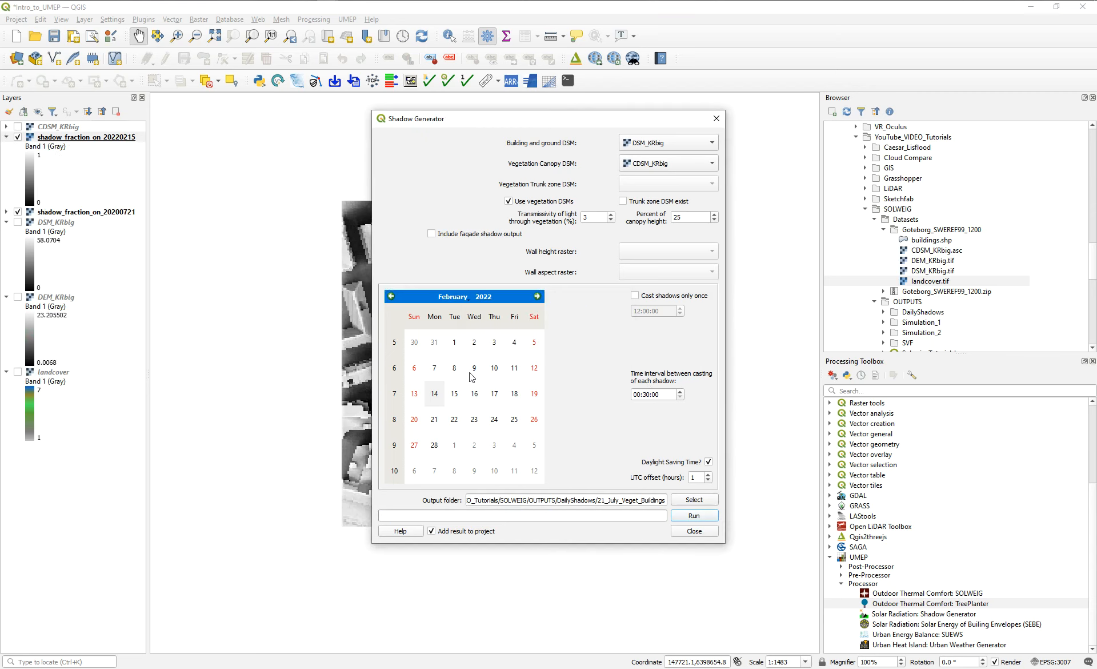
Set the shadow date to 21 July 2020 and run the calculation again.
click(454, 296)
click(466, 394)
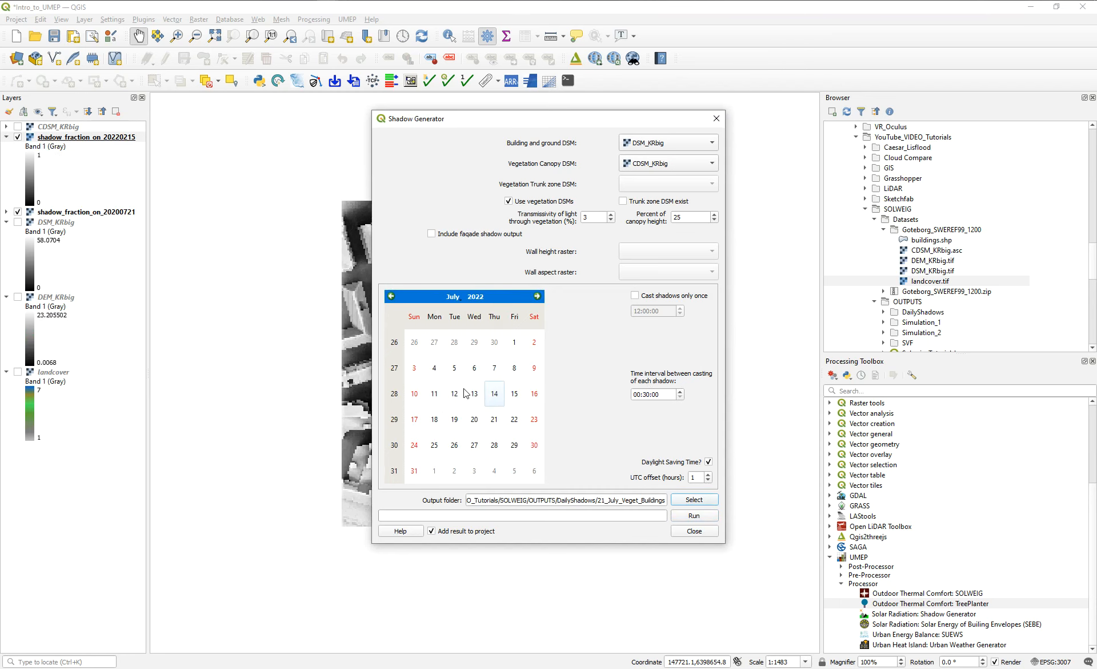
click(479, 296)
click(488, 295)
key(Return)
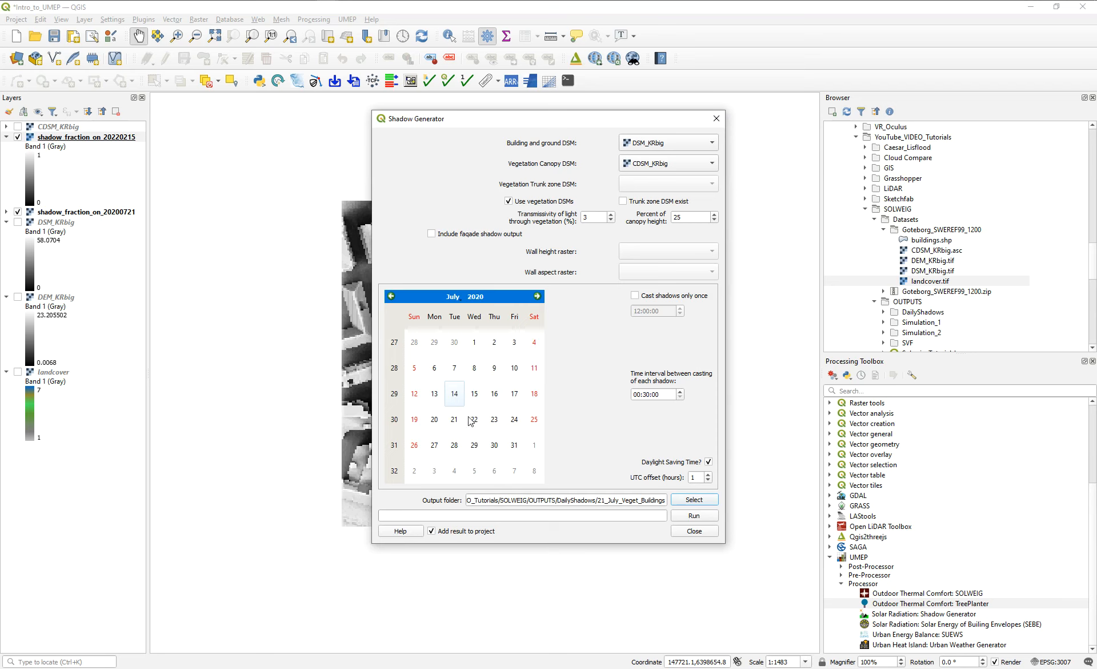
click(454, 419)
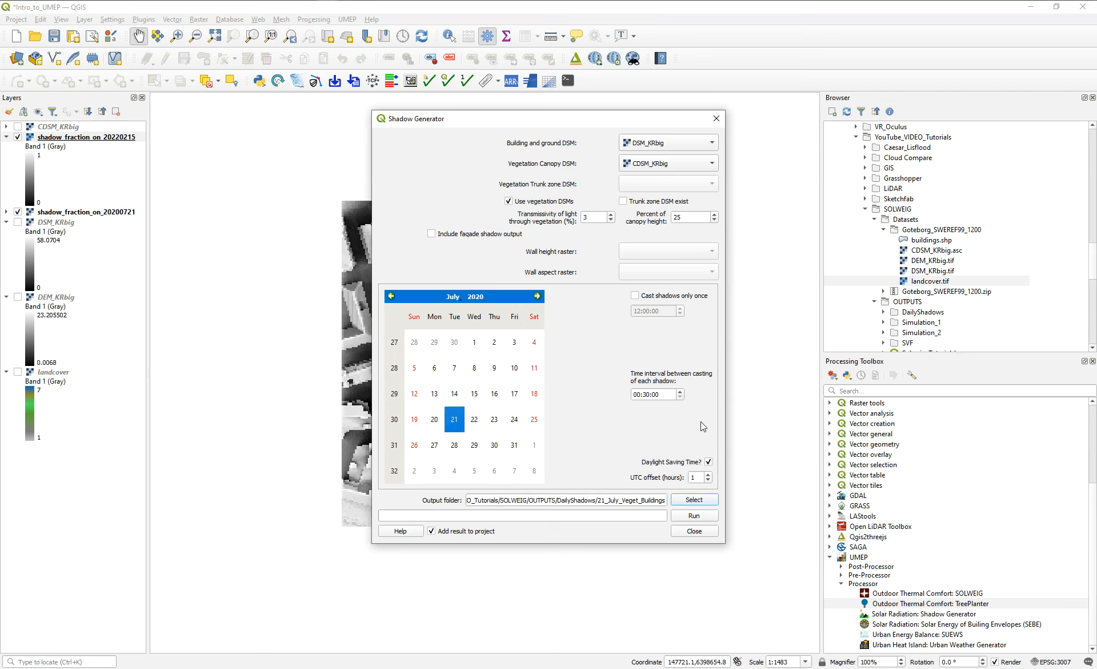
click(685, 518)
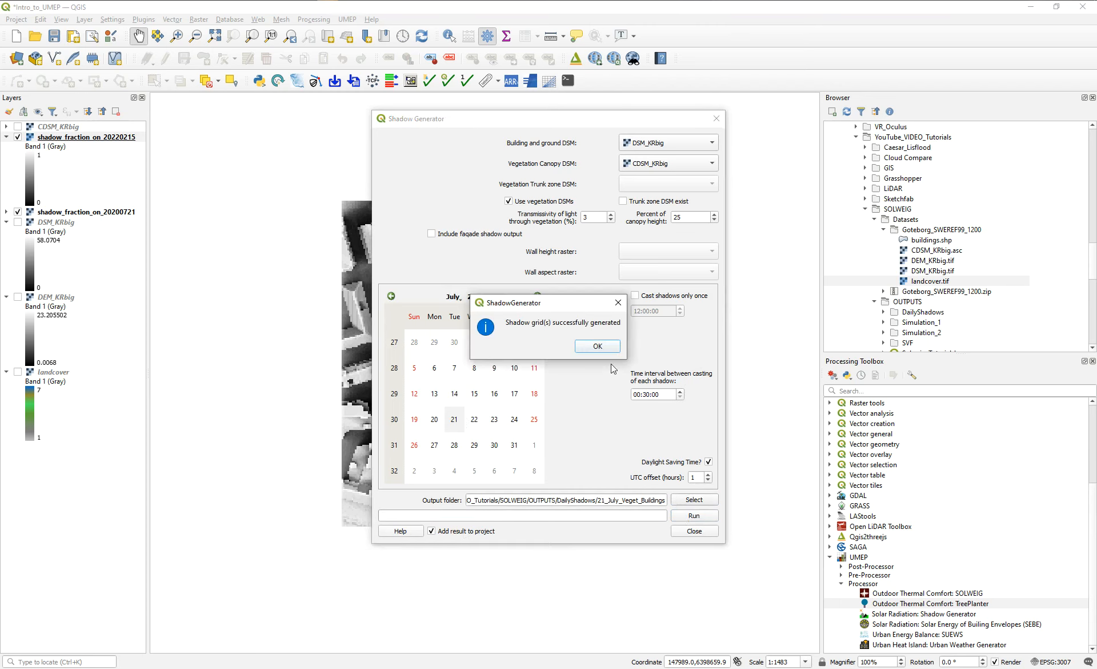
click(598, 347)
Hide both shadow_fraction_on_20200721 layers to examine shadow_fraction_on_20220215 alone, including its transparency properties.
click(95, 148)
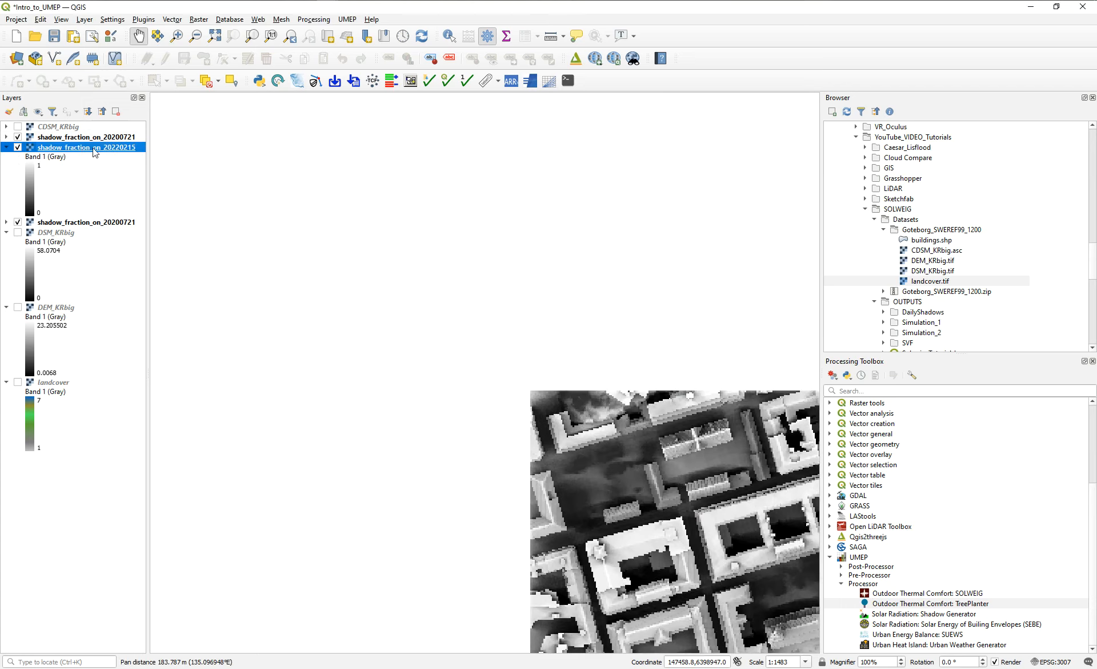
click(18, 221)
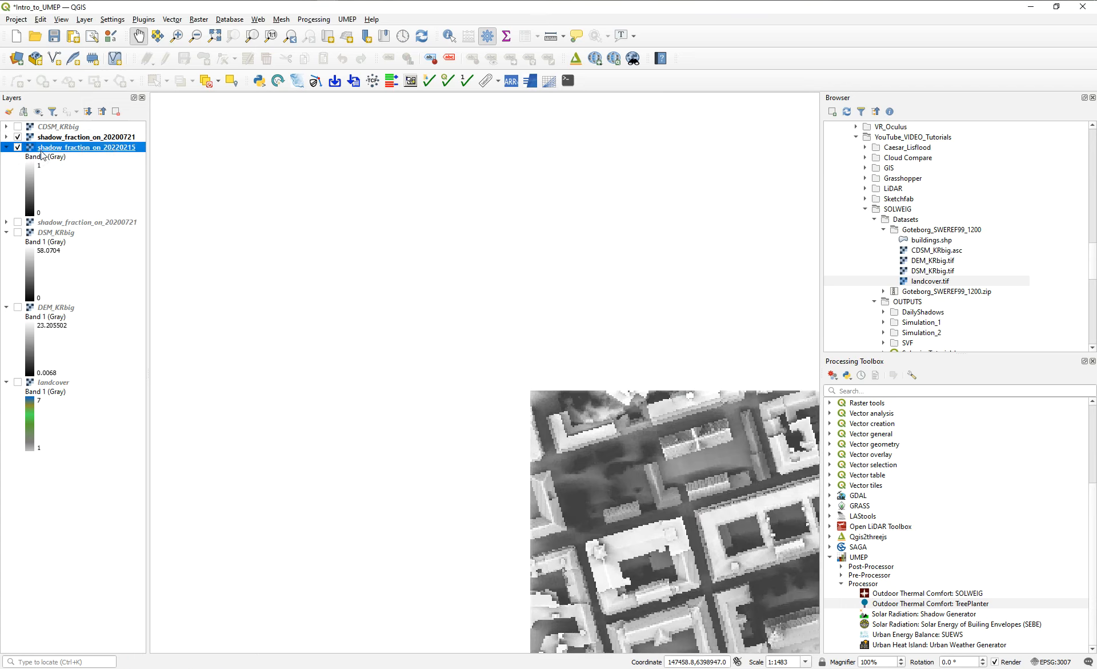
click(17, 137)
drag(563, 393, 304, 192)
drag(398, 234, 415, 231)
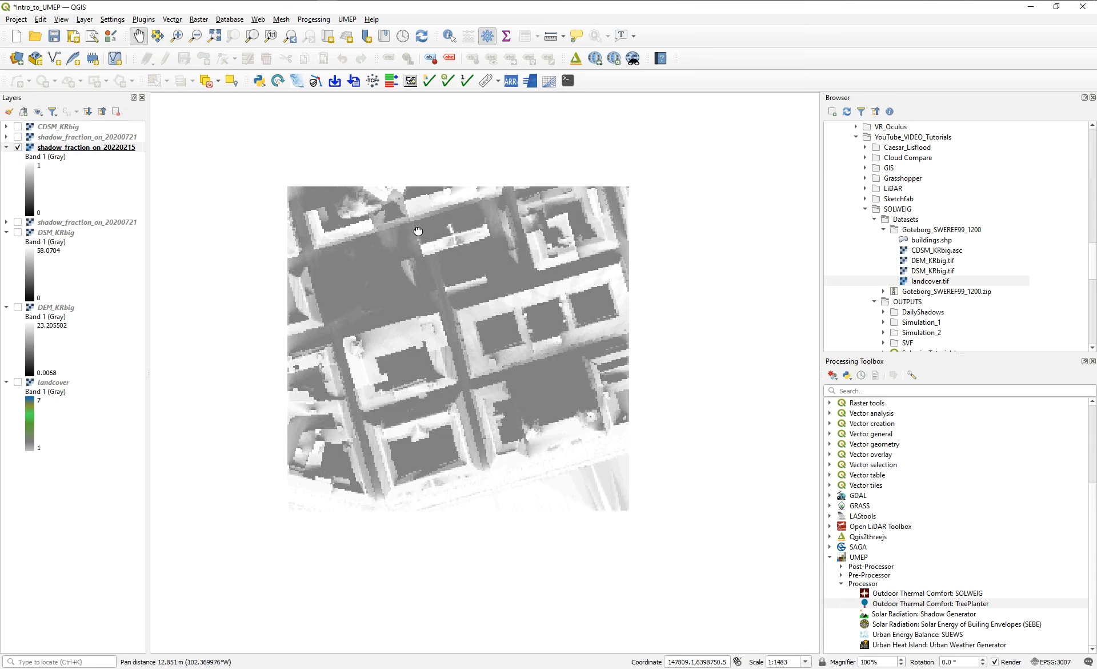
scroll(411, 276, up, 1)
scroll(435, 231, down, 1)
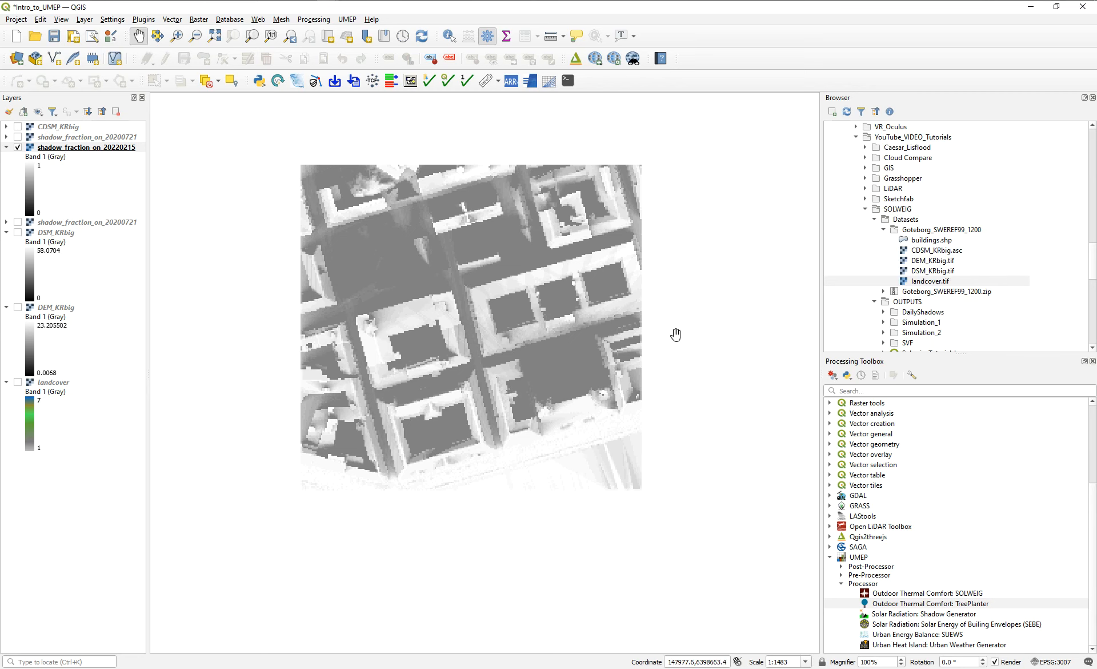
click(18, 147)
double_click(49, 147)
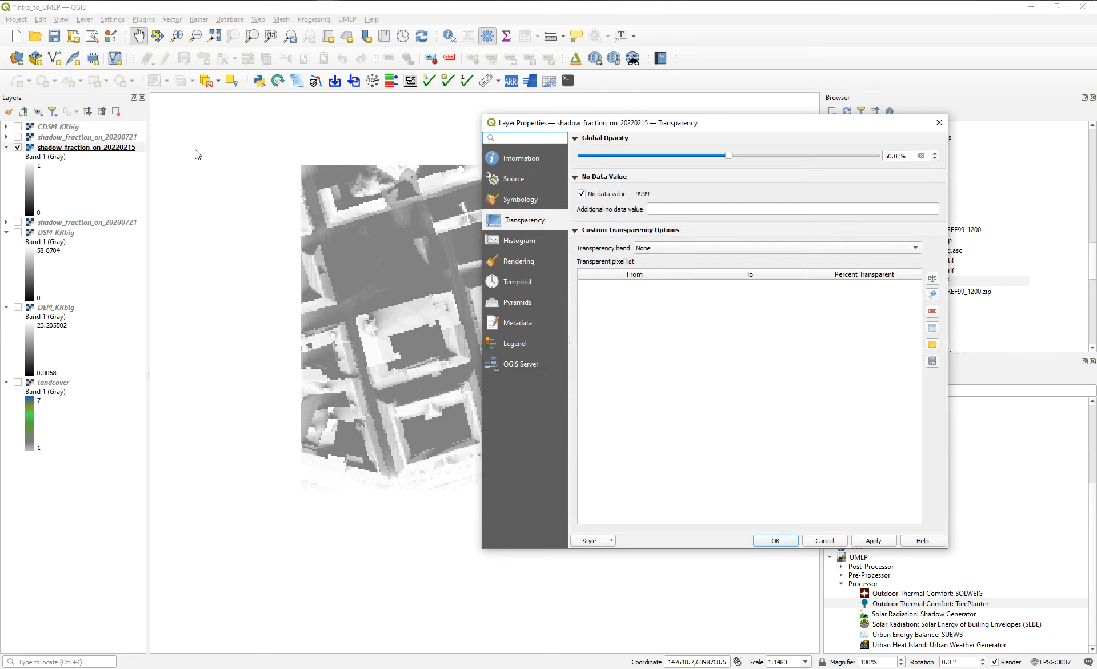
click(939, 122)
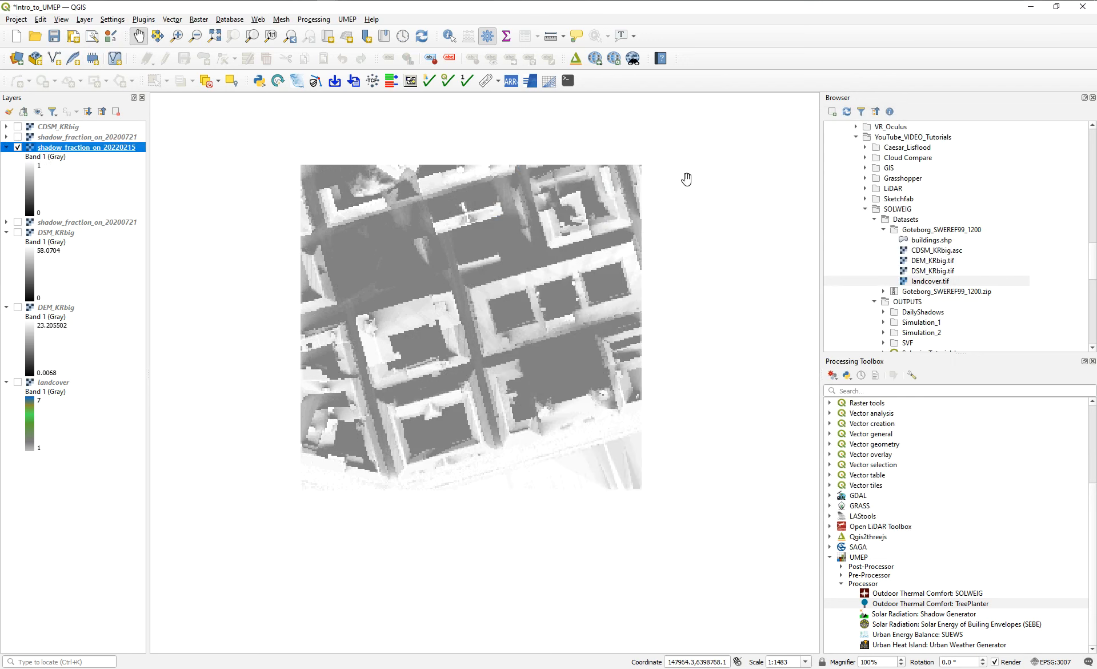
Display the upper shadow_fraction_on_20200721 layer instead of shadow_fraction_on_20220215 and set its global opacity to 100%.
click(17, 147)
click(18, 136)
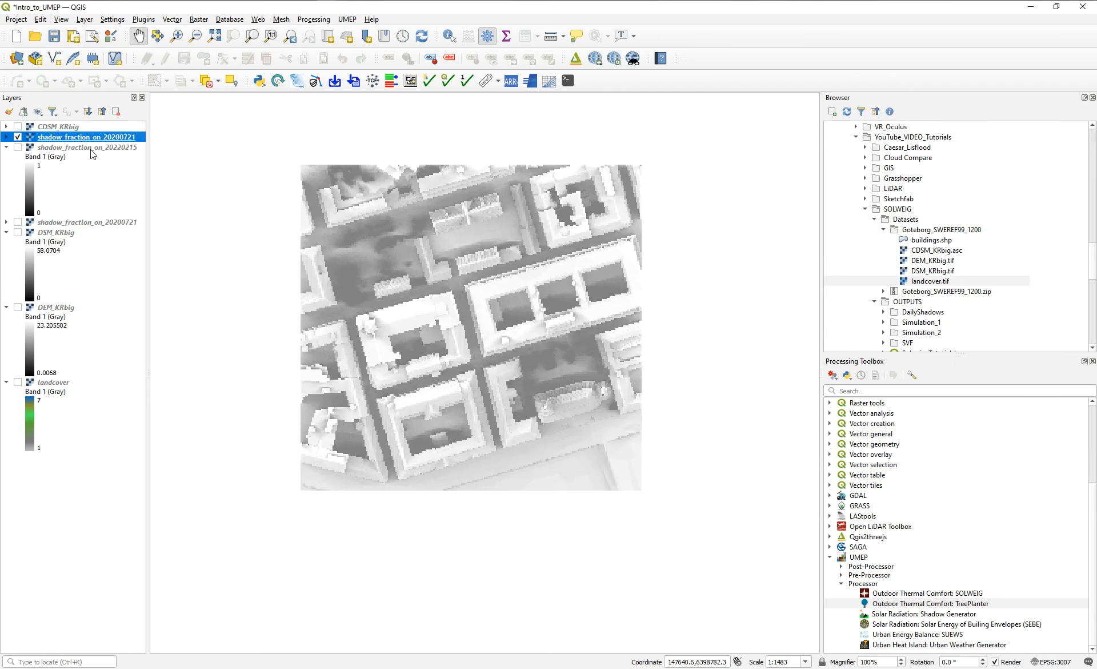
double_click(81, 137)
click(531, 200)
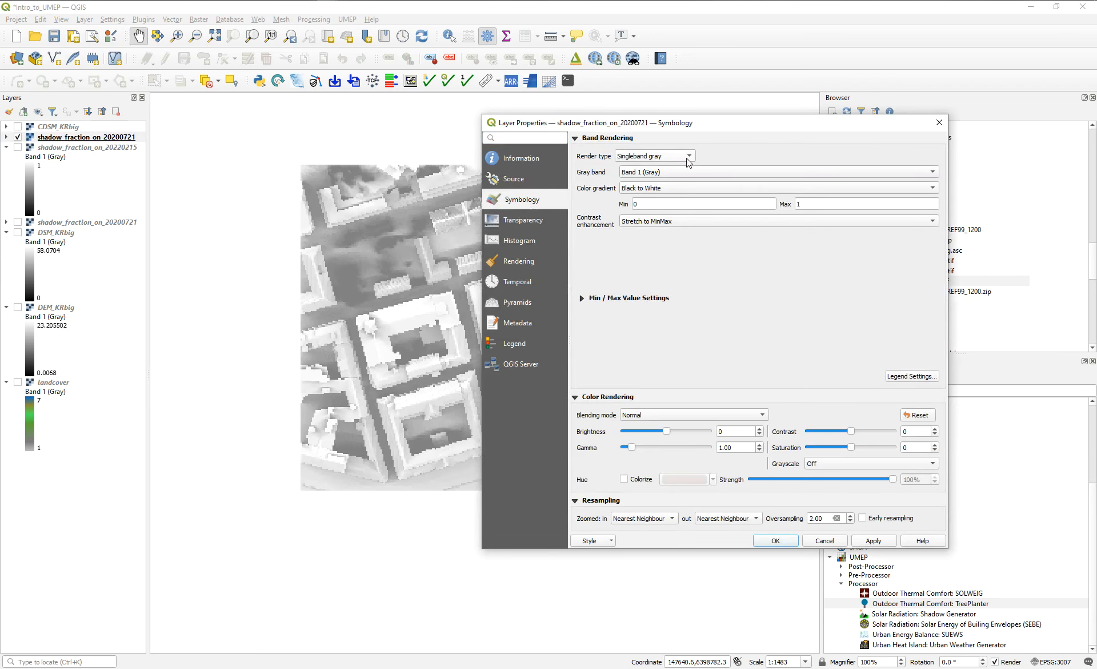
click(549, 224)
drag(728, 156, 936, 171)
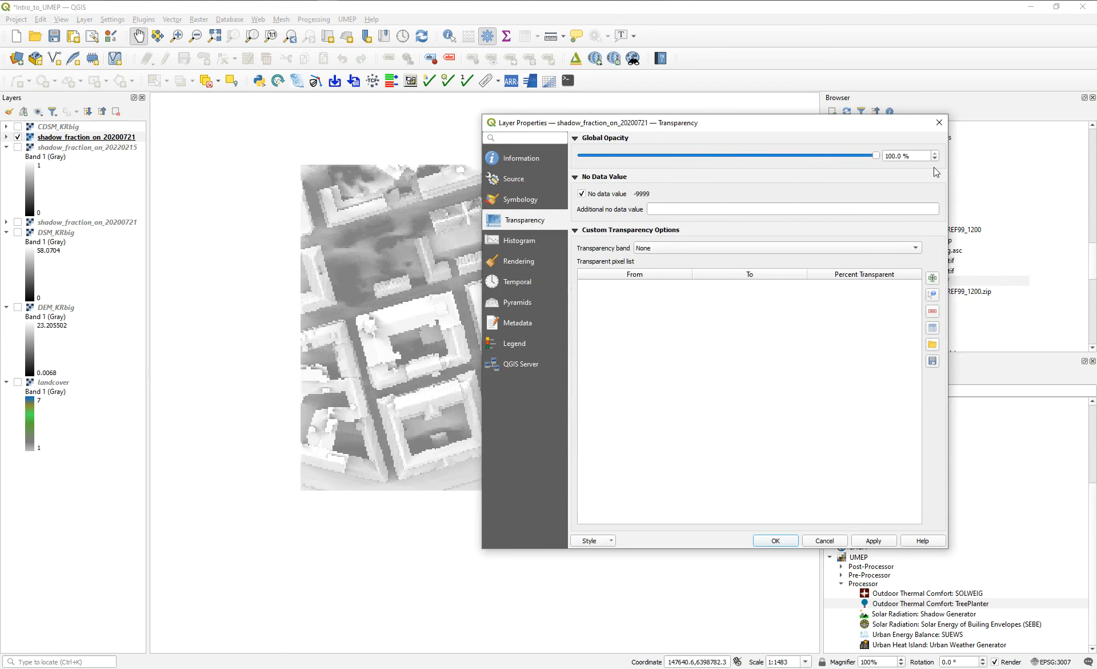
click(776, 541)
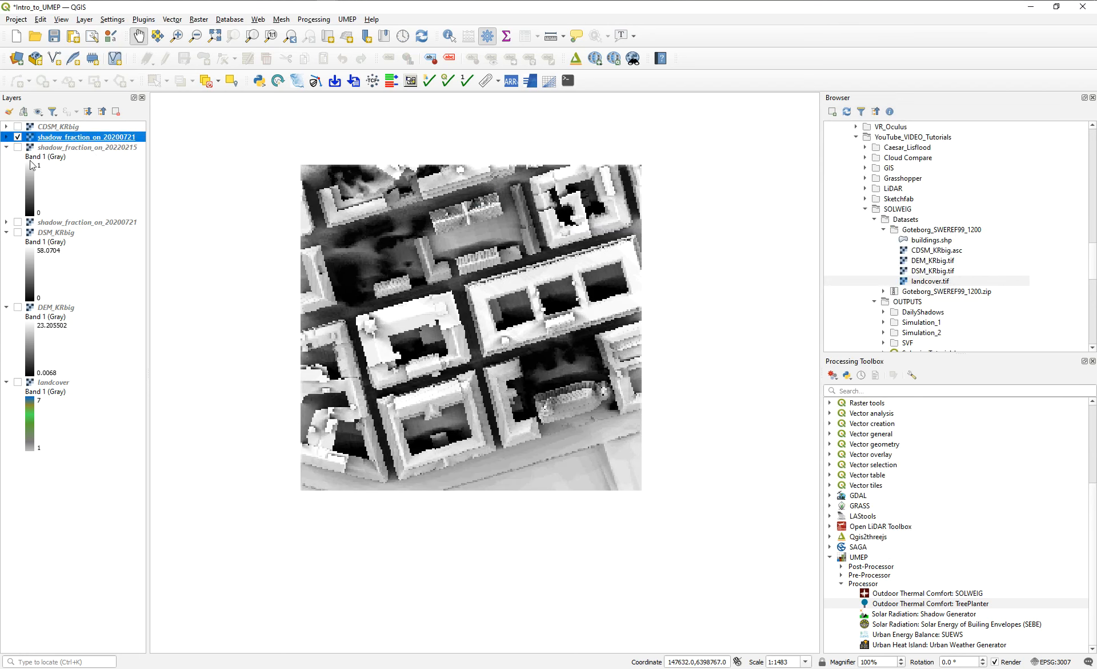
Show the buildings-only shadow_fraction_on_20200721 layer and toggle the vegetation version above it to compare their shadows.
click(17, 222)
click(17, 137)
click(18, 137)
click(17, 138)
click(17, 137)
click(17, 137)
click(18, 138)
double_click(18, 137)
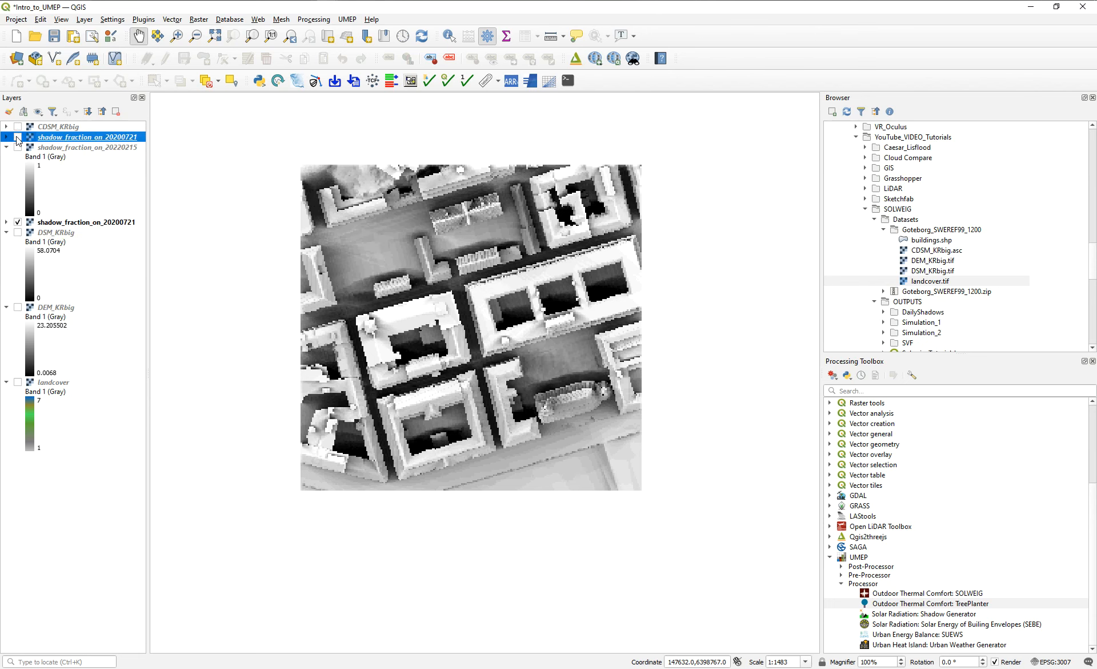
click(939, 123)
click(18, 137)
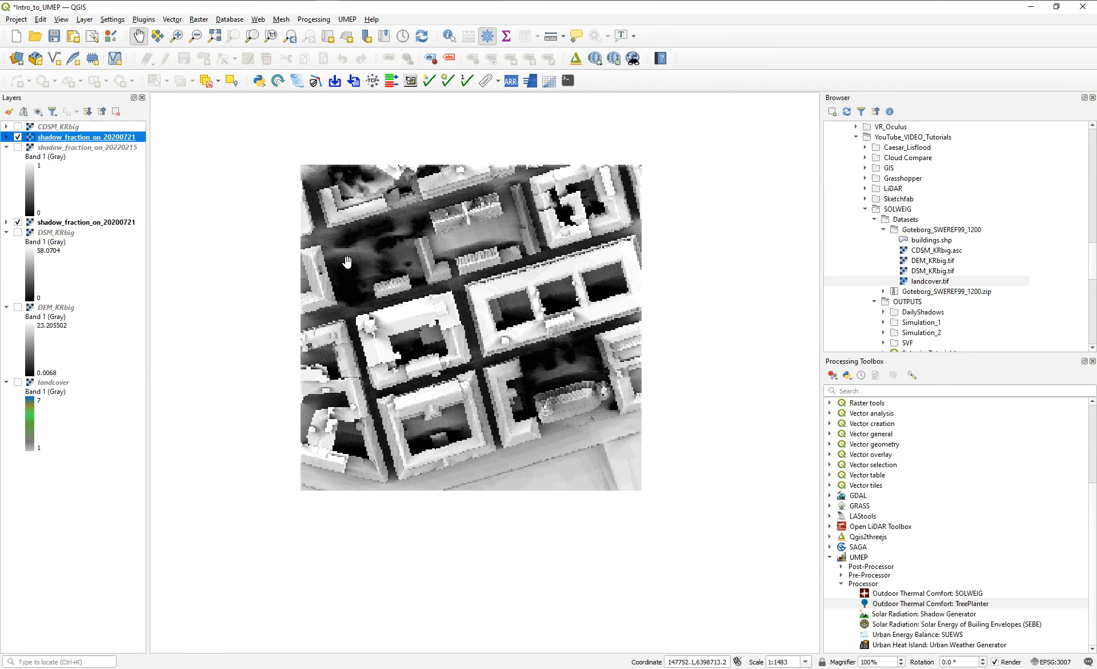
click(17, 137)
click(18, 138)
click(18, 138)
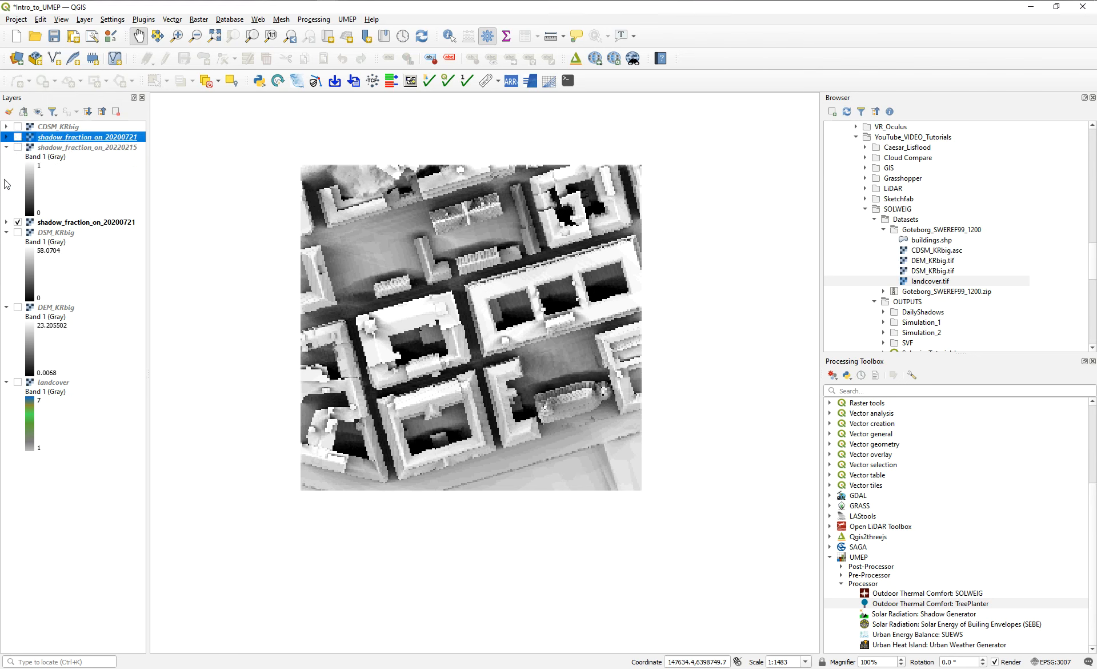
click(17, 138)
drag(564, 239, 575, 255)
scroll(531, 278, up, 1)
scroll(532, 277, down, 1)
Switch to the file explorer and examine the shadow rasters in OUTPUTS/DailyShadows/21_July_Buildings, from Shadow_20200721_0400_LST.tif to Shadow_20200721_2030_LST.tif.
mouse_move(108, 3)
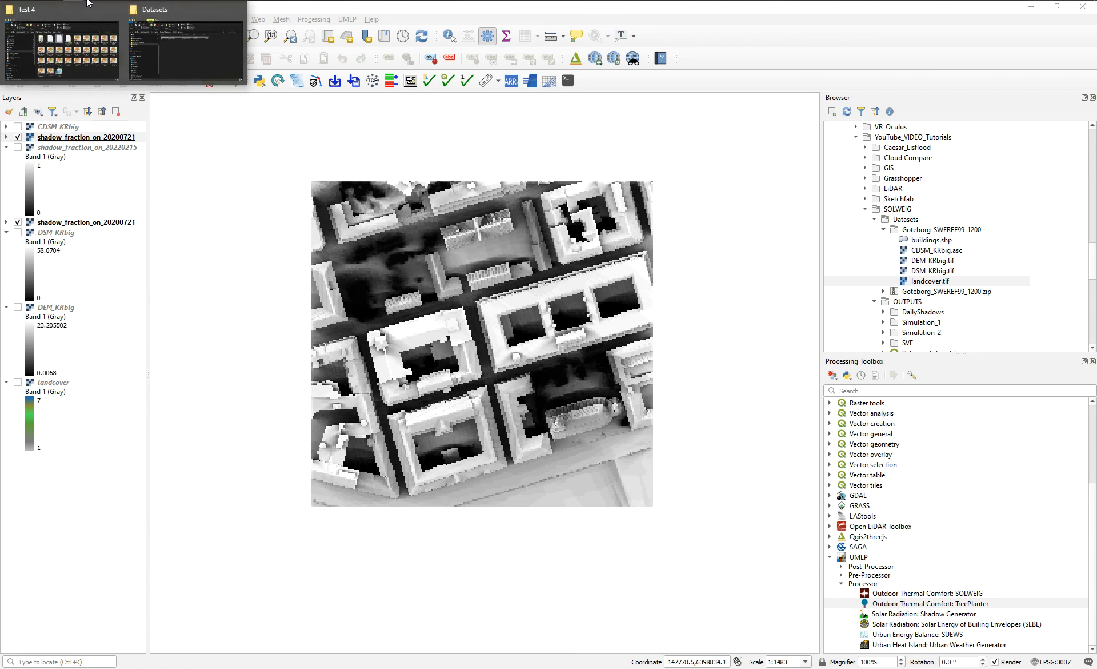
click(204, 46)
click(424, 243)
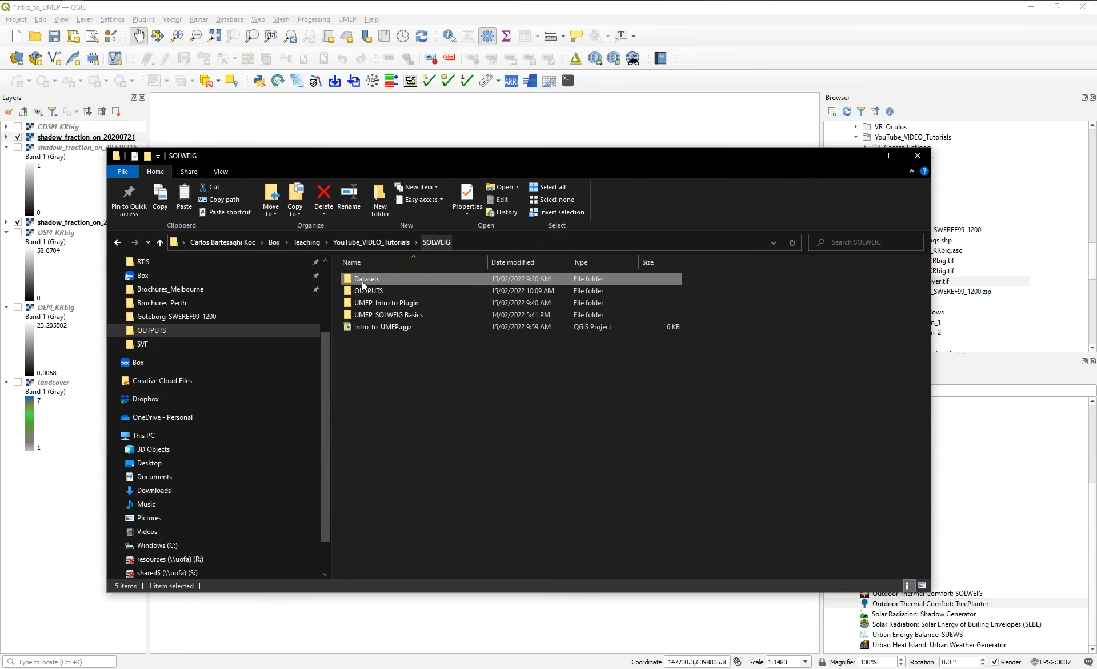
double_click(378, 291)
double_click(377, 279)
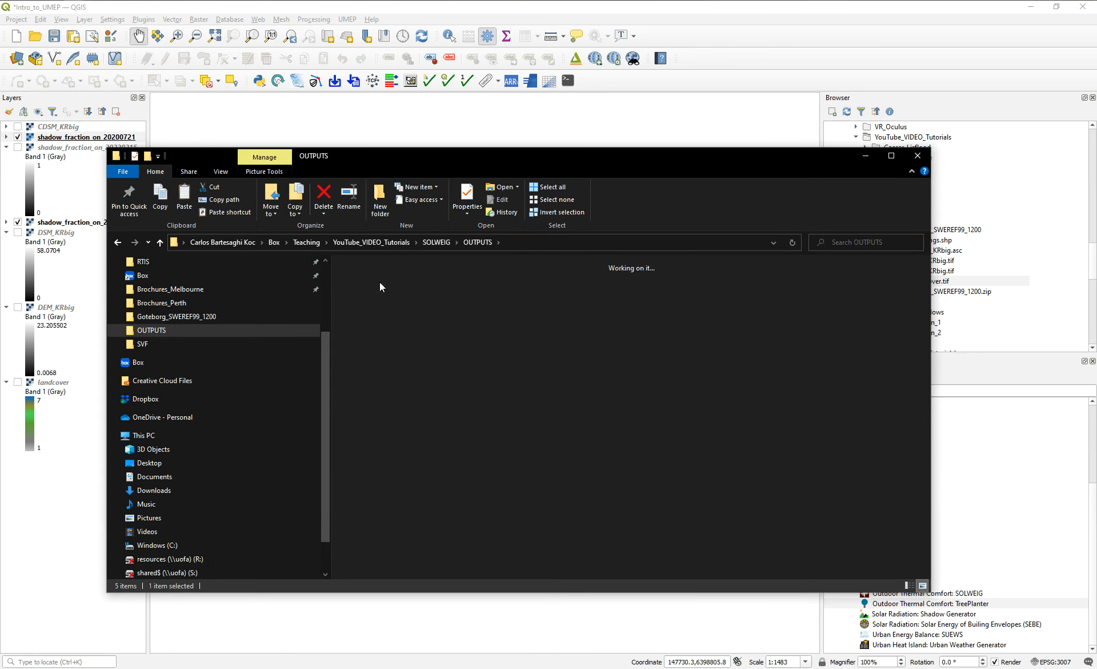
double_click(379, 286)
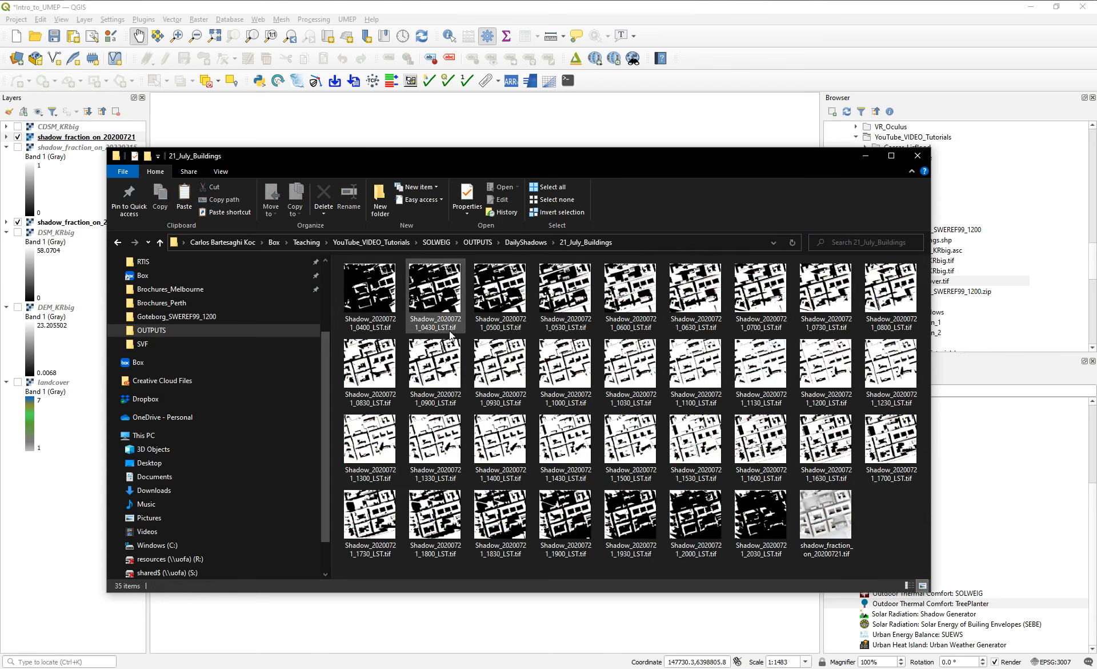
click(375, 289)
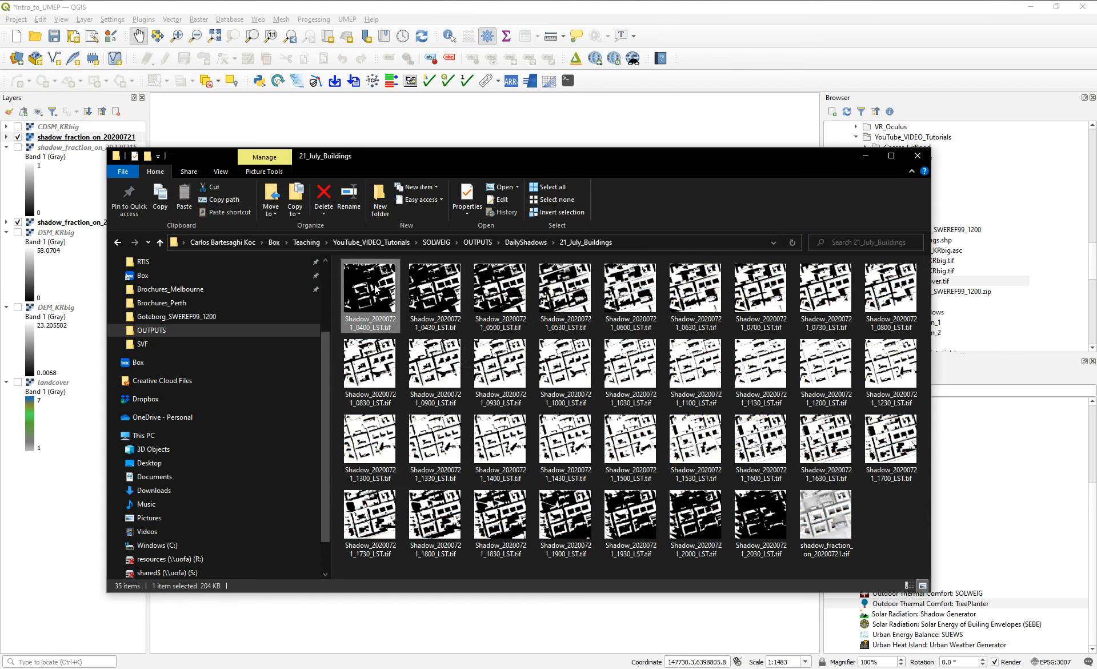
click(777, 526)
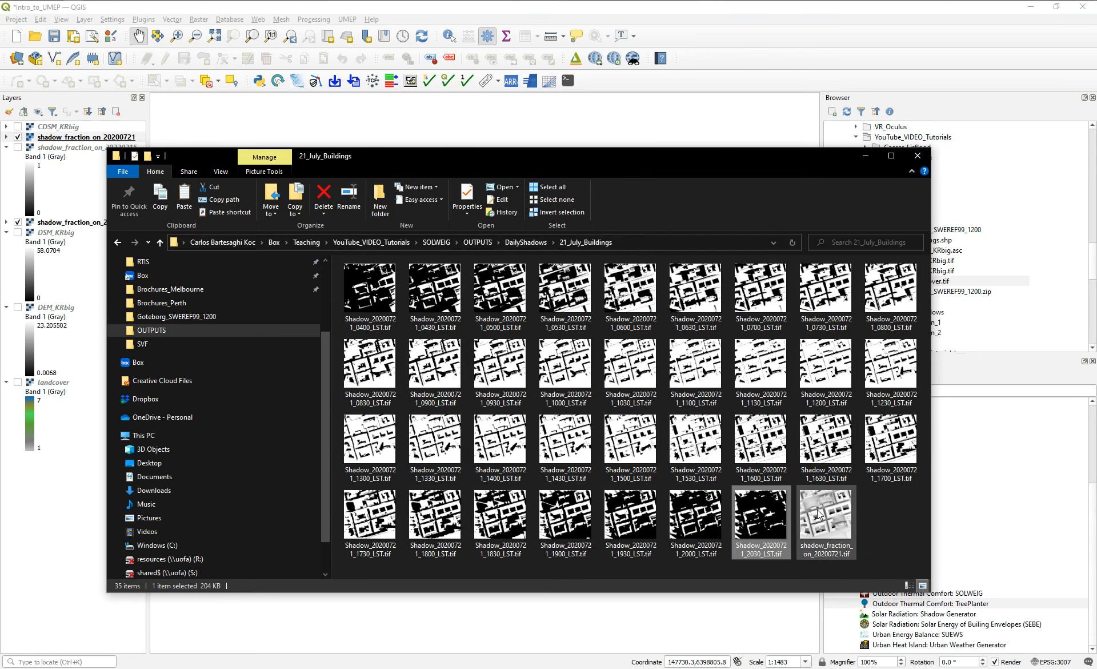
click(877, 158)
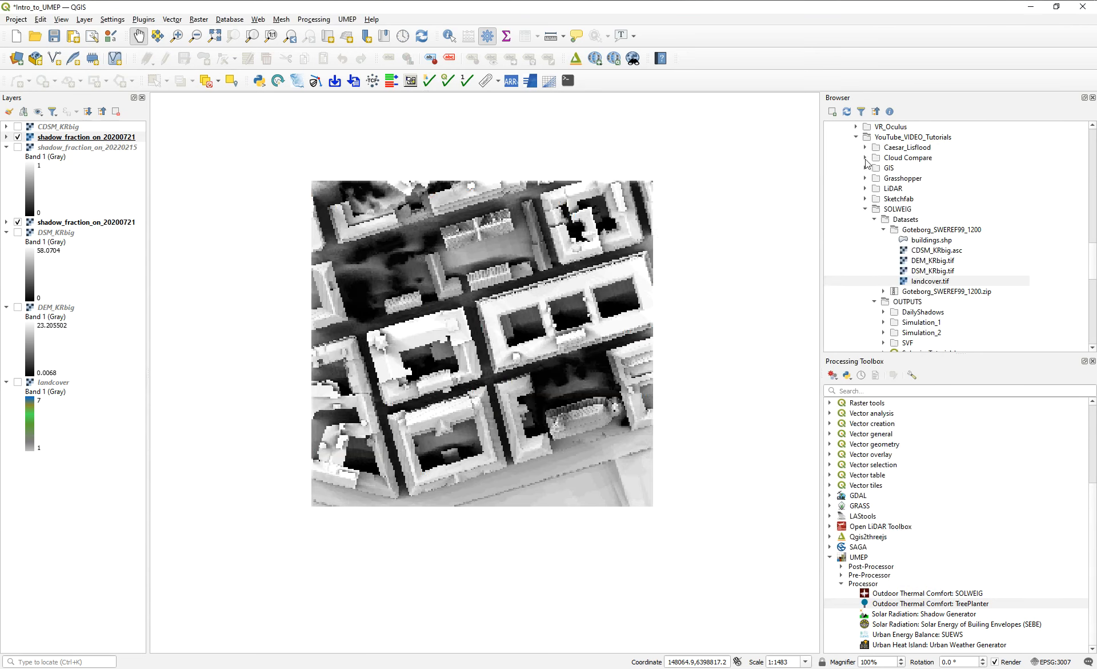
In QGIS, open UMEP's SOLWEIG Analyzer and load the 21_July_Buildings folder as the model output folder.
click(314, 19)
mouse_move(347, 19)
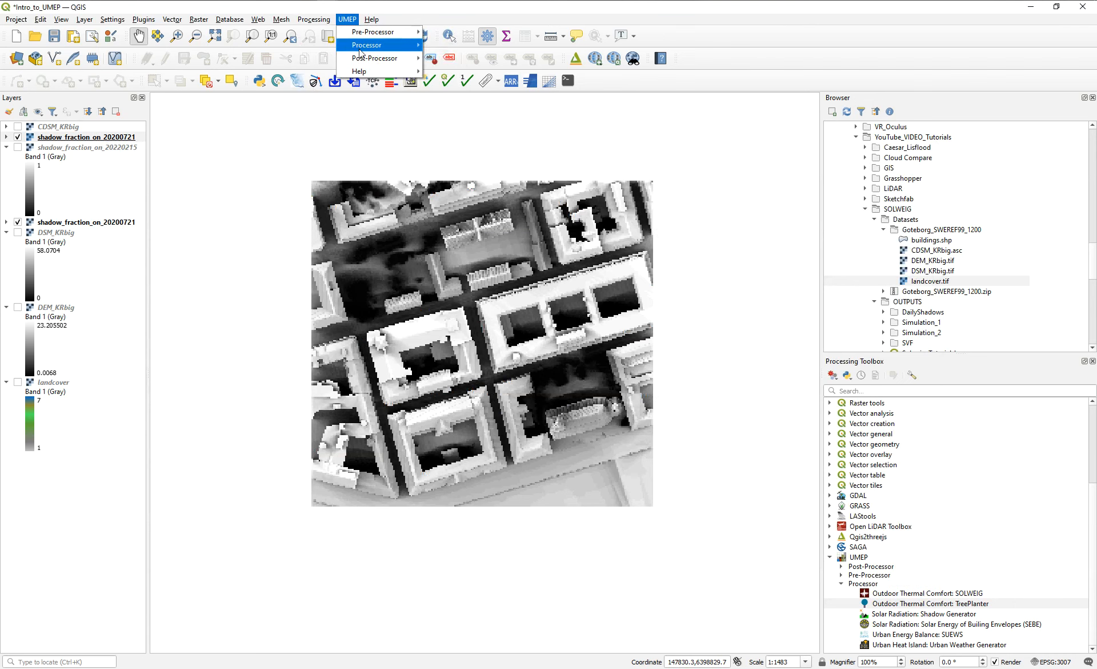
mouse_move(375, 57)
mouse_move(477, 72)
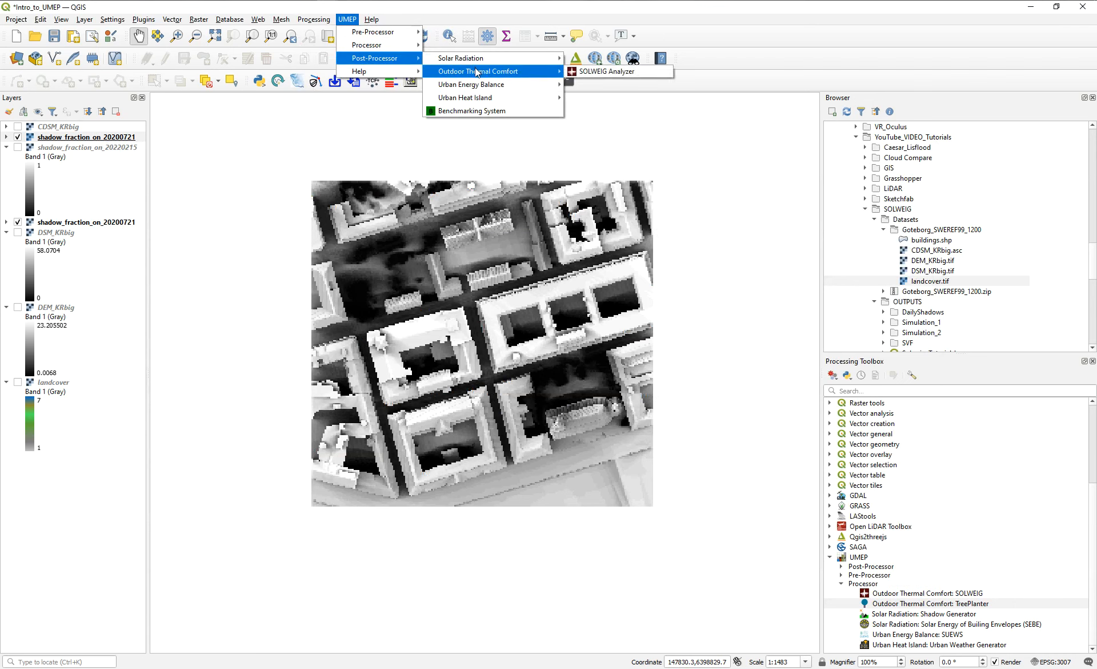
click(585, 74)
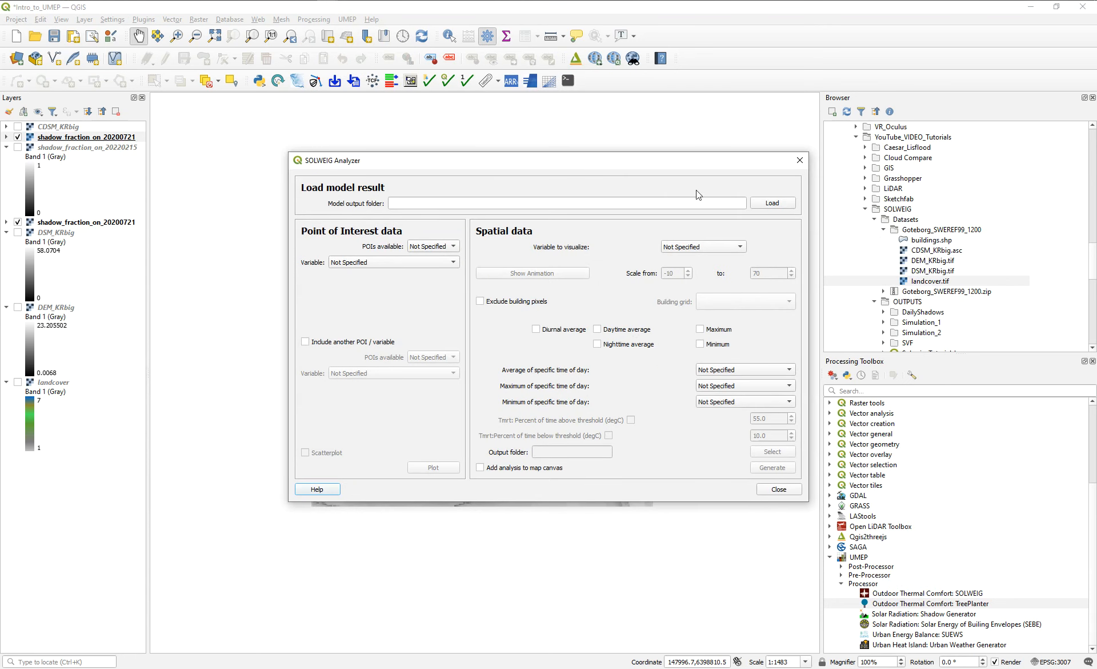
drag(332, 158, 333, 143)
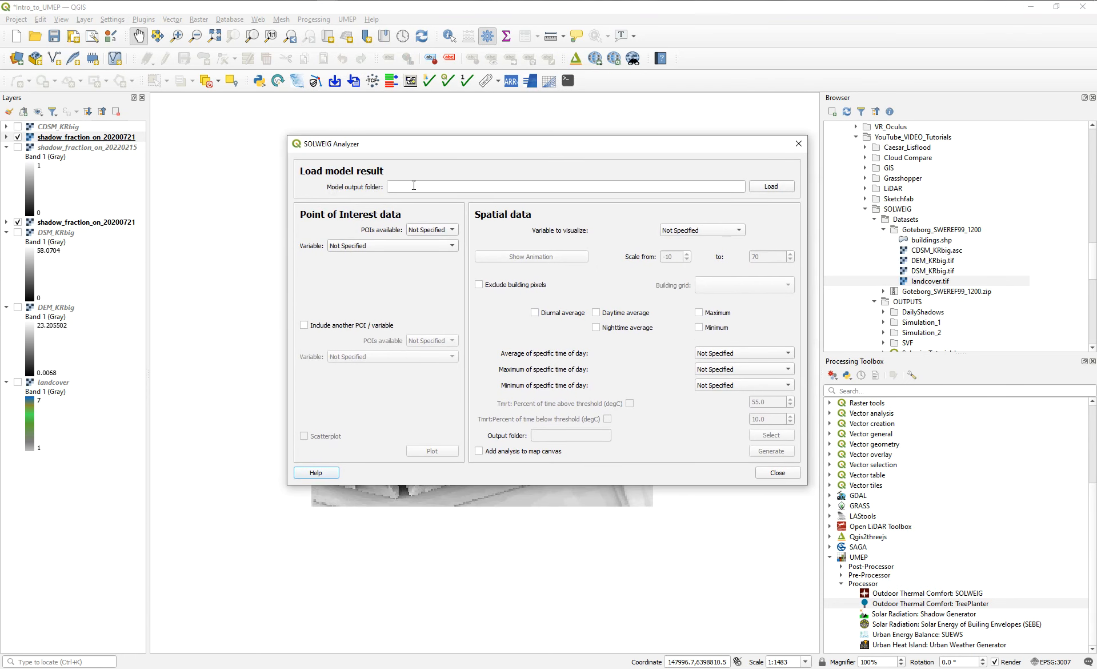
click(770, 187)
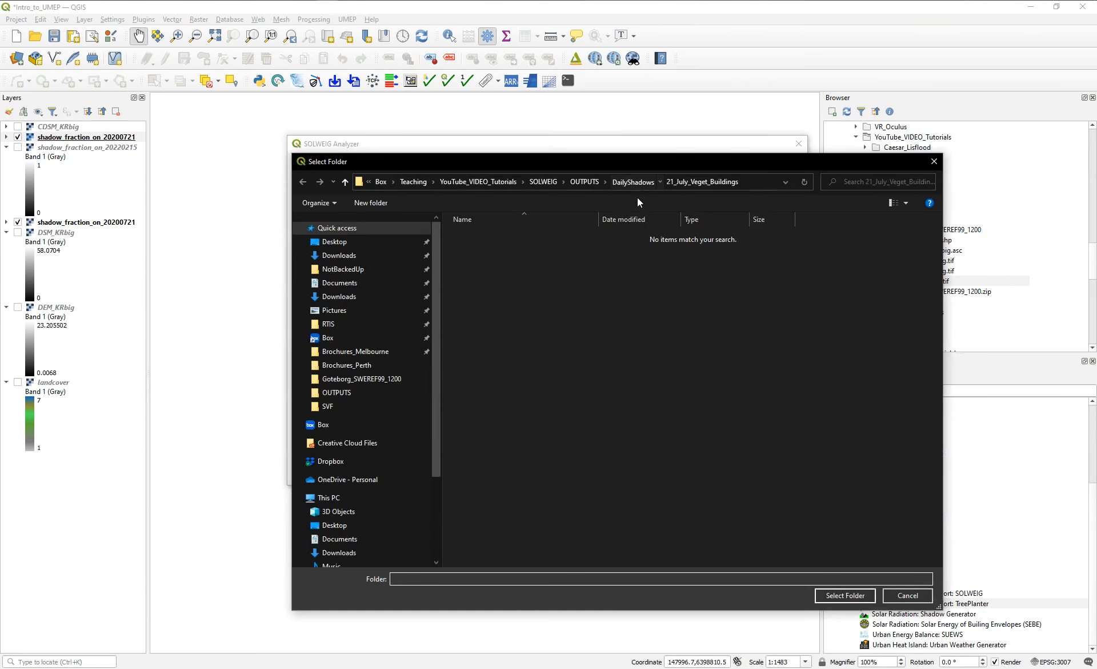
click(483, 251)
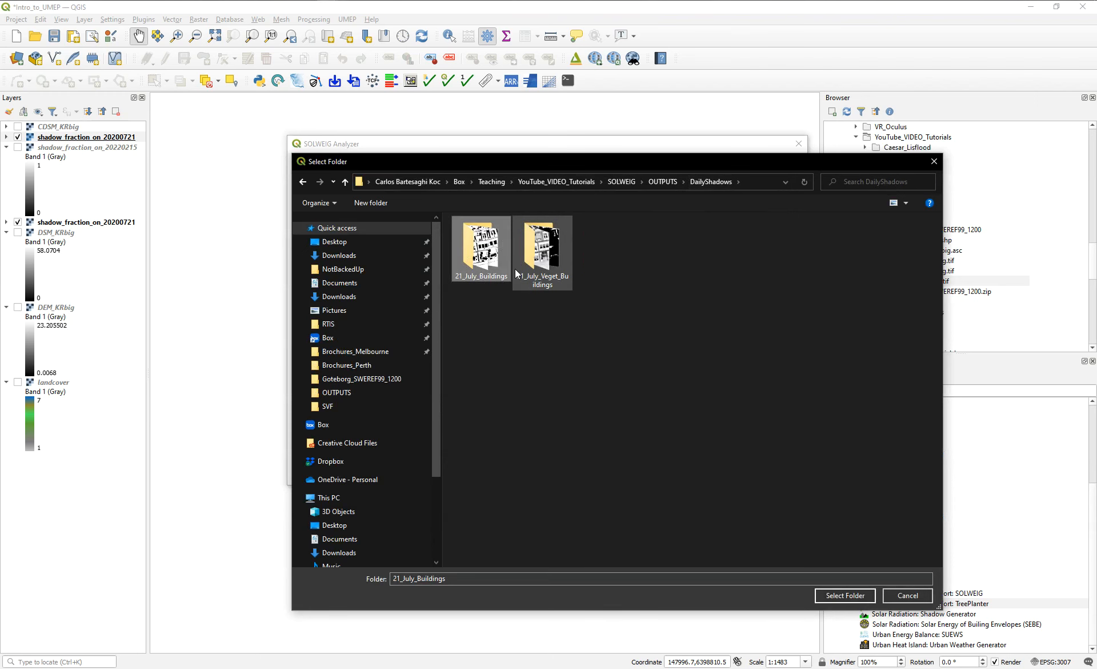
click(836, 596)
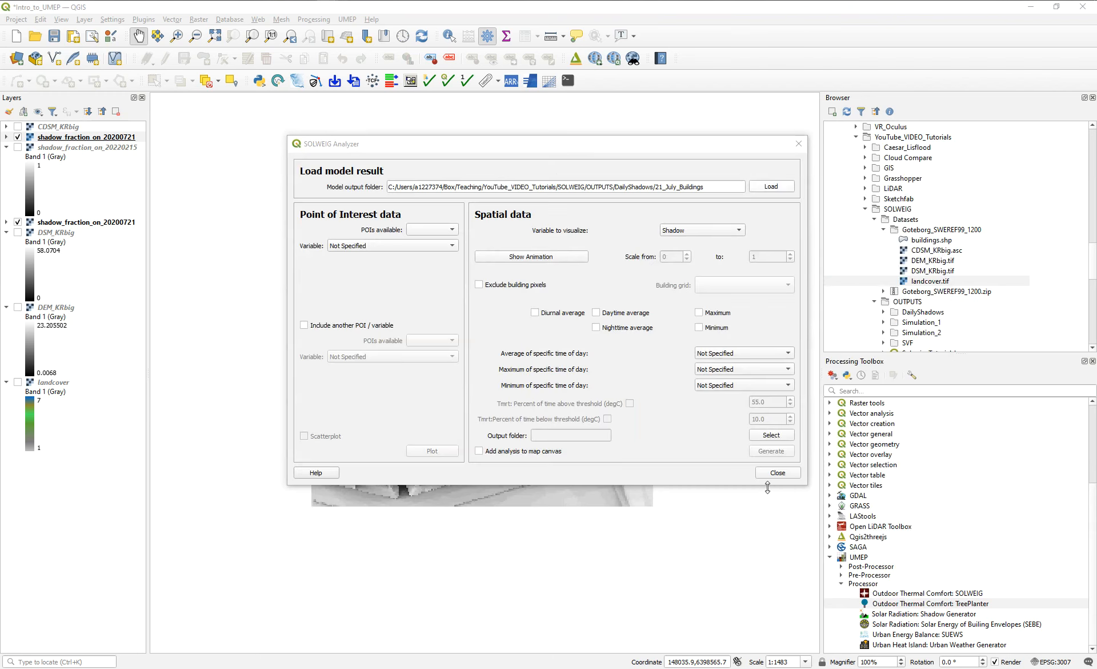
Play the buildings-only shadow animation and look at its image saving formats and subplot border and spacing settings.
click(539, 257)
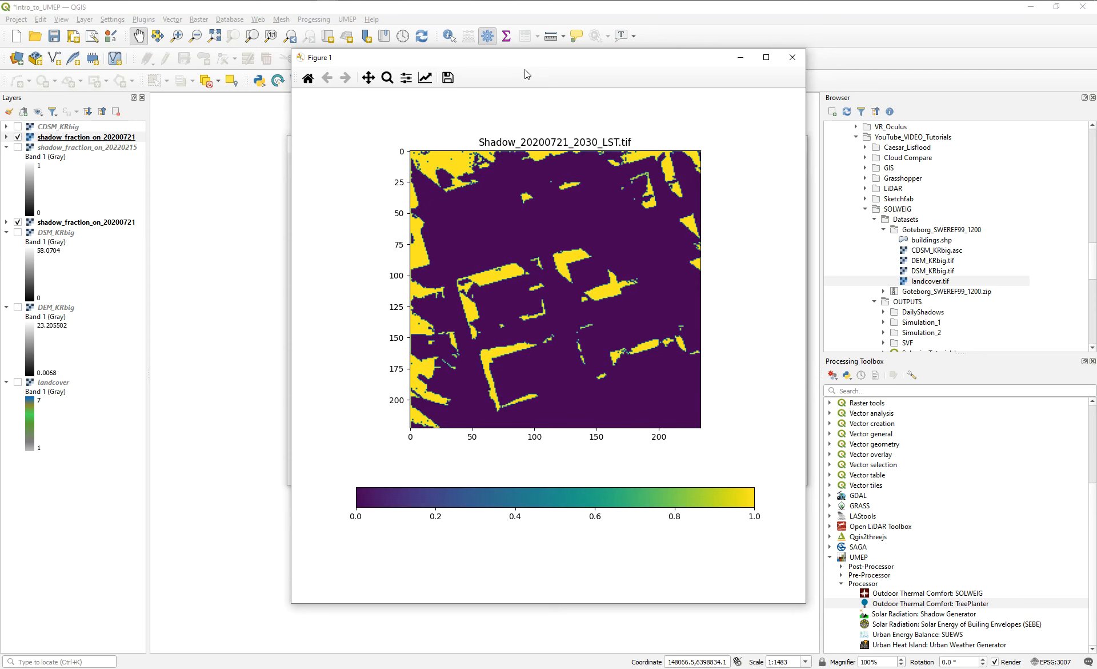
click(448, 78)
click(403, 485)
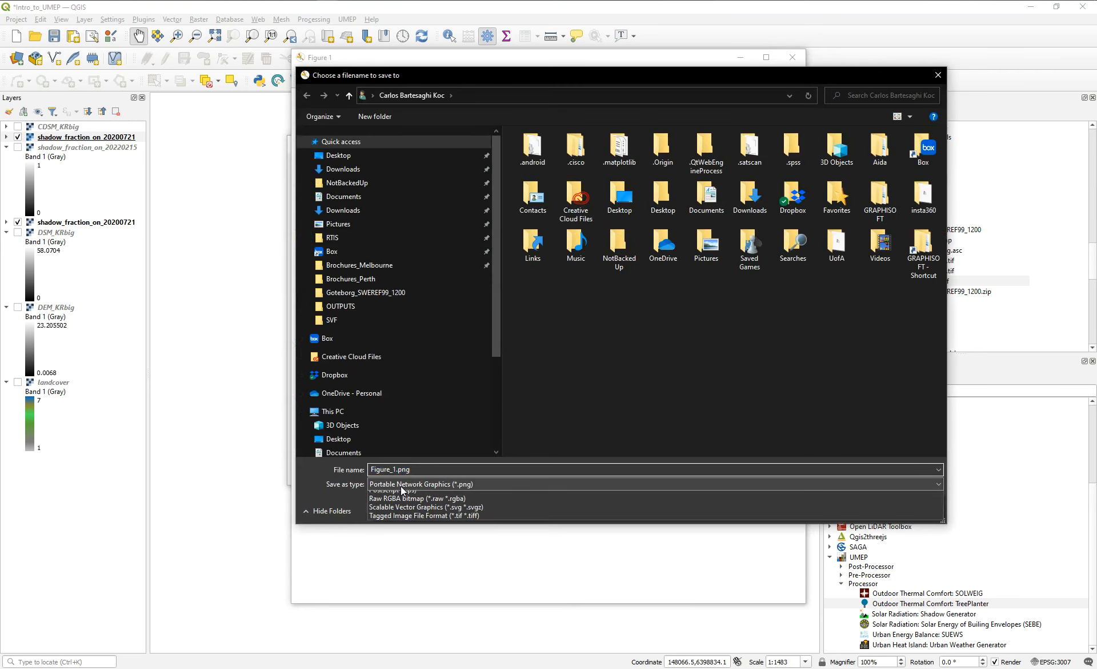
click(936, 81)
click(936, 81)
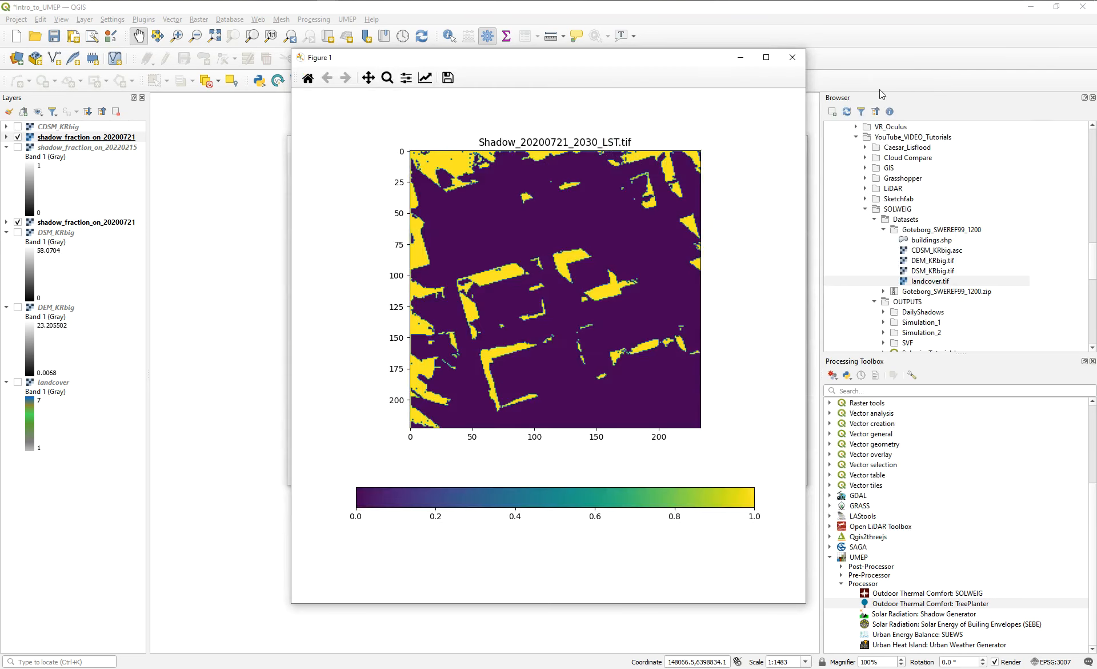
click(407, 77)
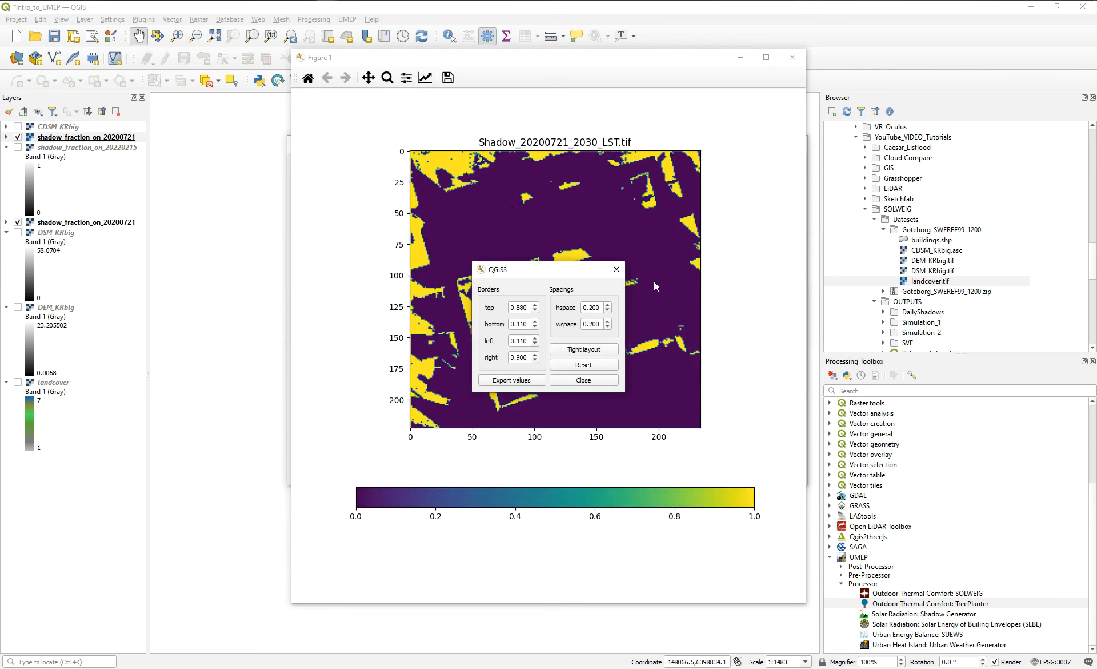
click(616, 268)
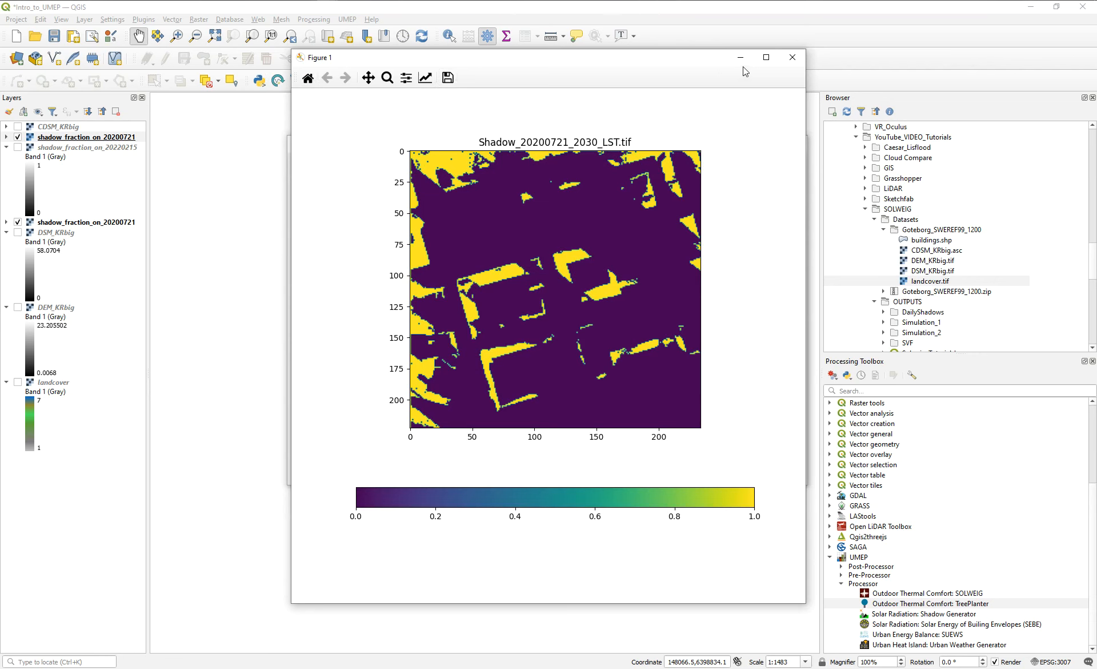
click(793, 57)
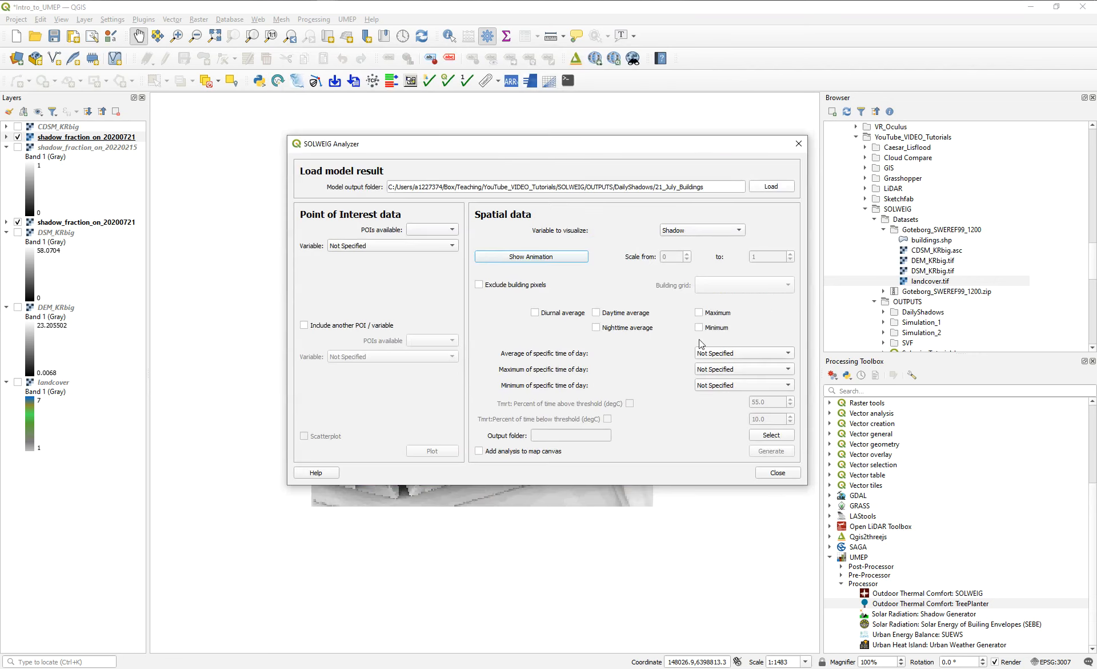
Replay the buildings-only shadow animation and dismiss its figure window.
click(536, 258)
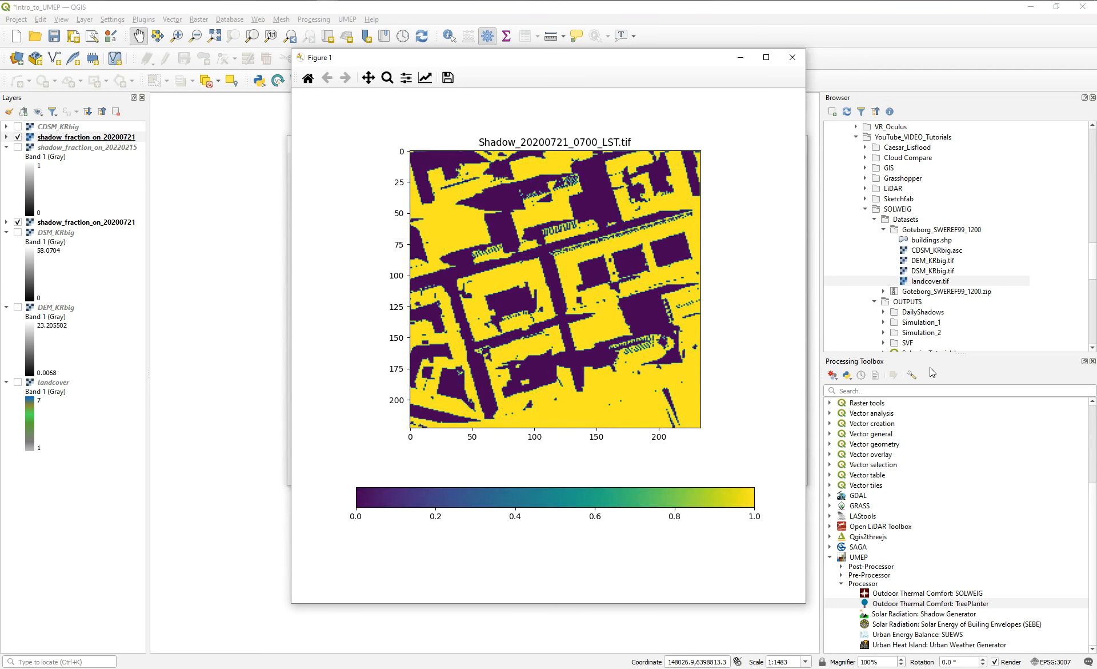
click(793, 57)
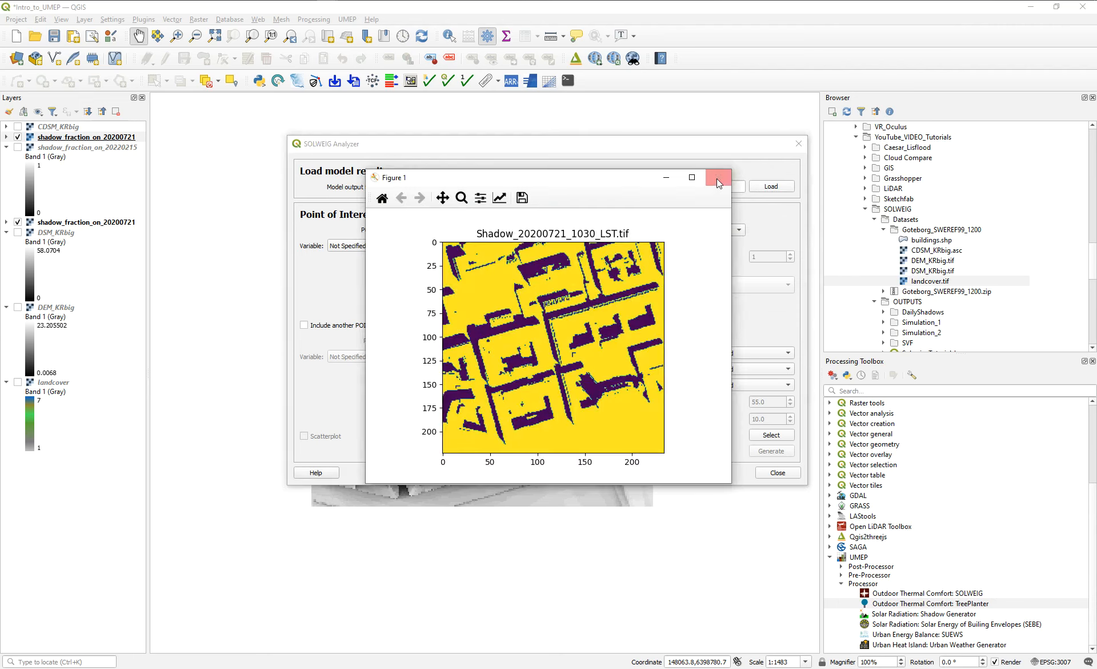
click(728, 179)
click(725, 183)
click(719, 178)
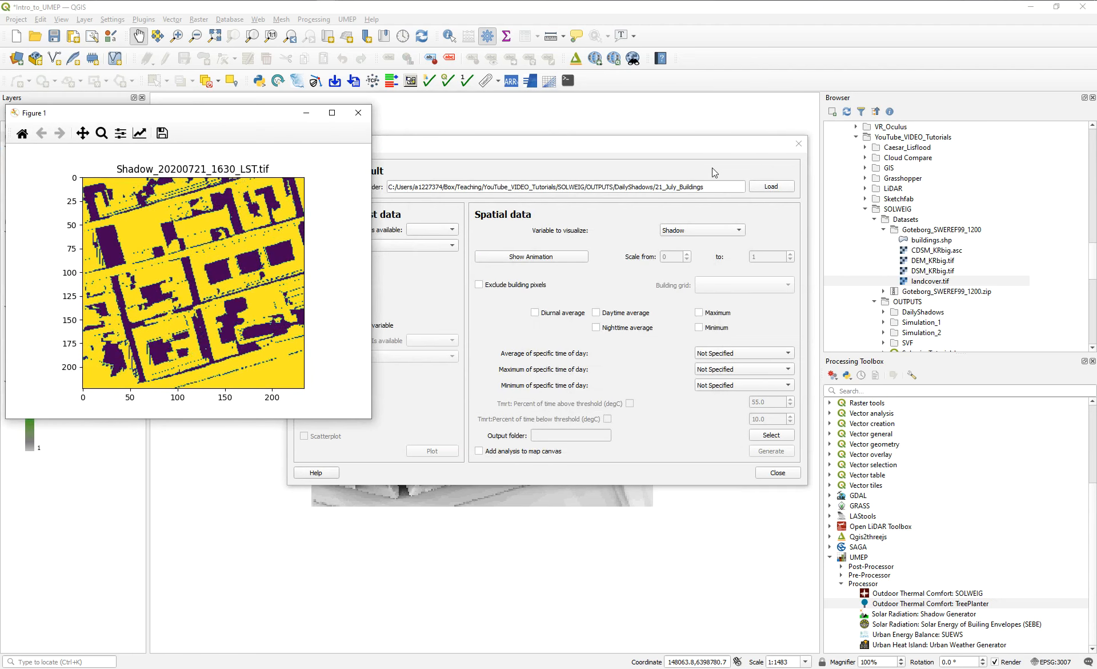
Load the 21_July_Veget_Buildings folder as the analyzer's model output and close the leftover animation figure.
click(773, 189)
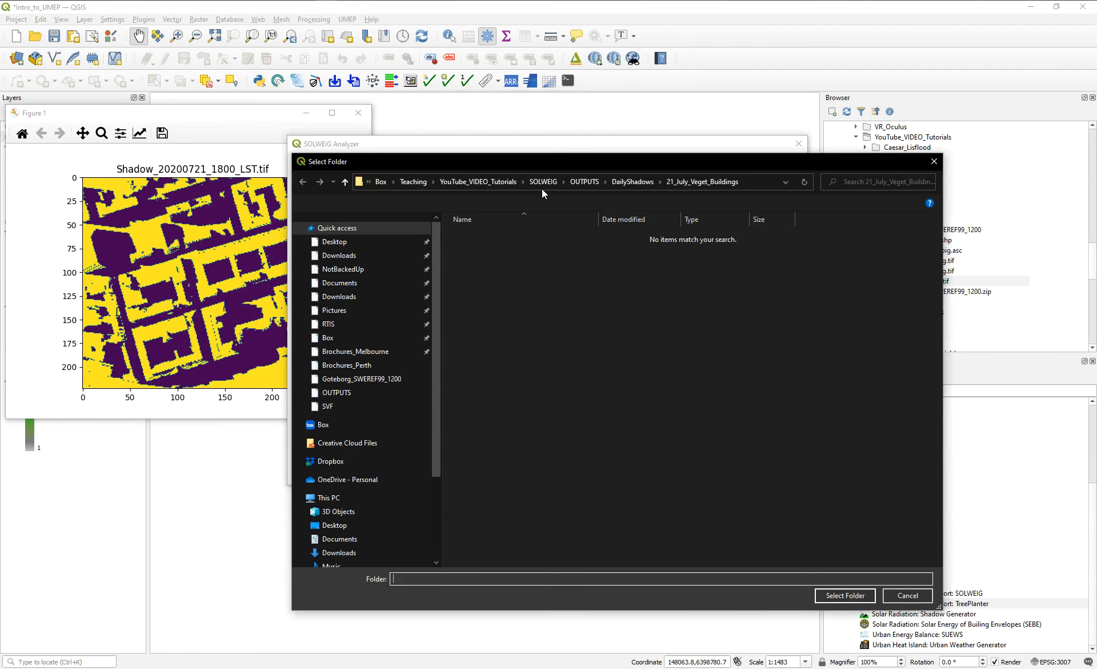
click(625, 182)
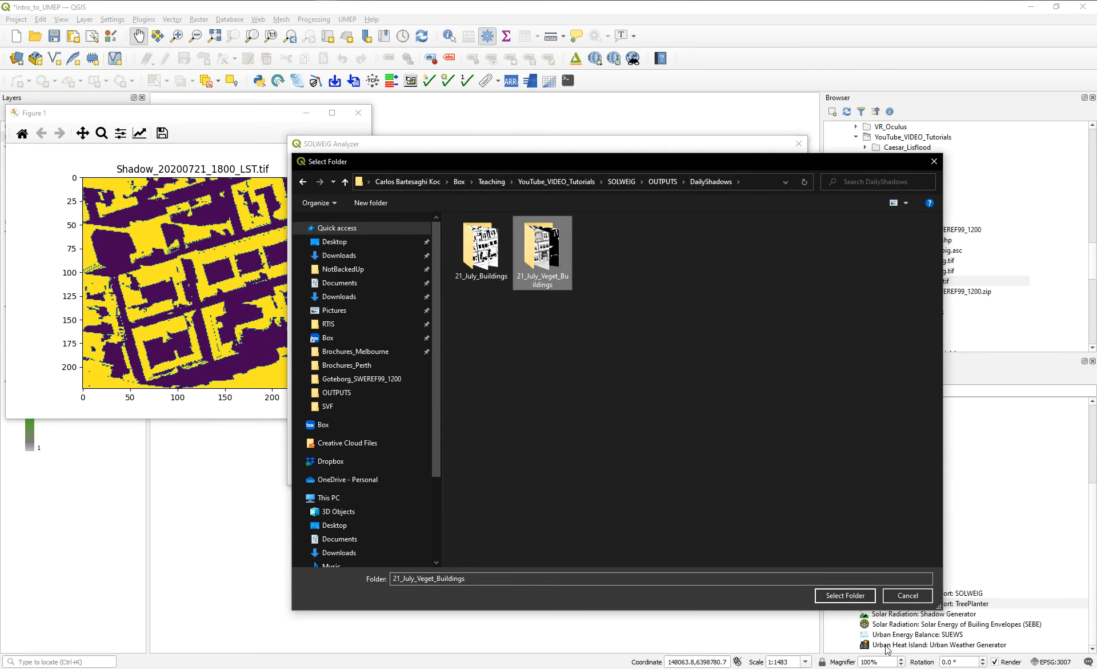
click(849, 597)
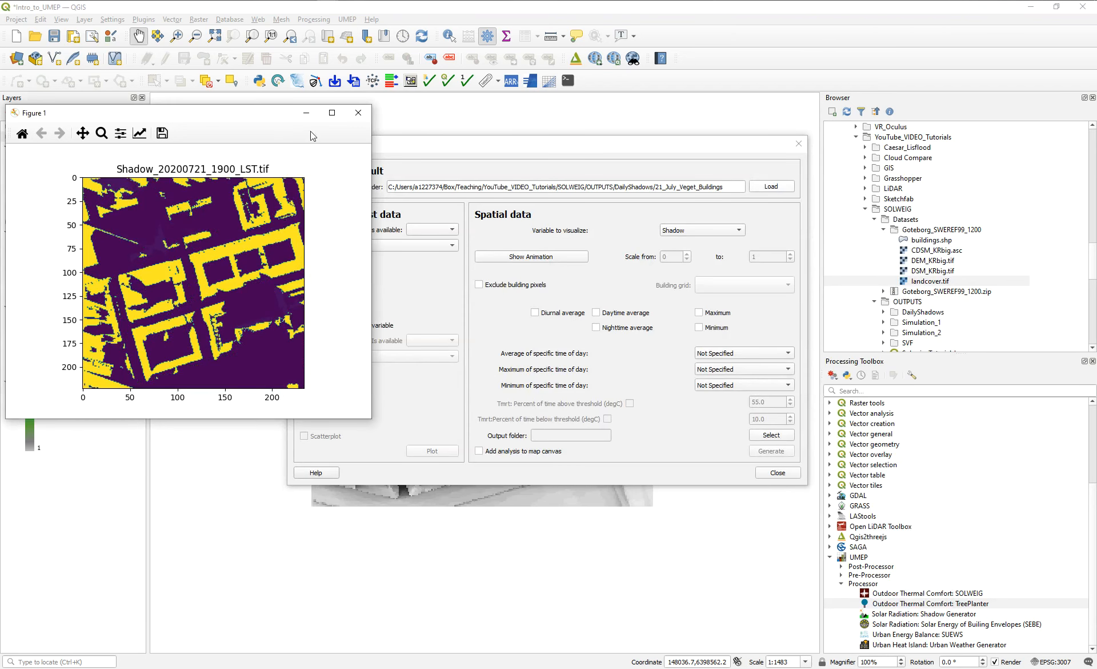
click(357, 116)
click(719, 177)
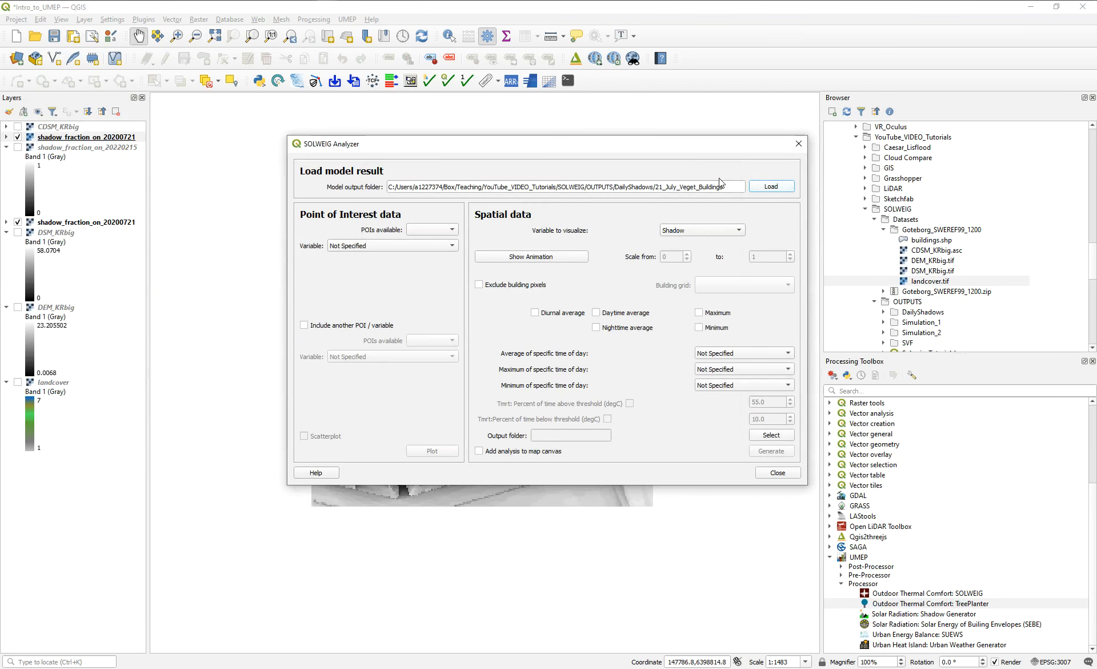
Play the shadow animation for the results that include vegetation and buildings.
click(499, 258)
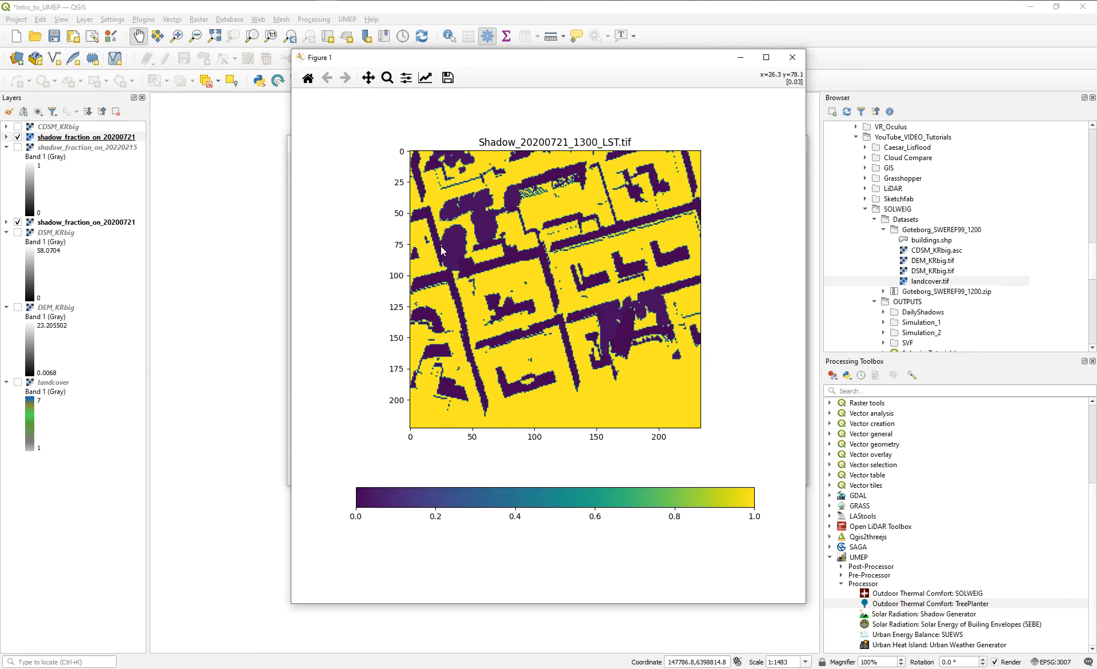
click(797, 62)
click(715, 179)
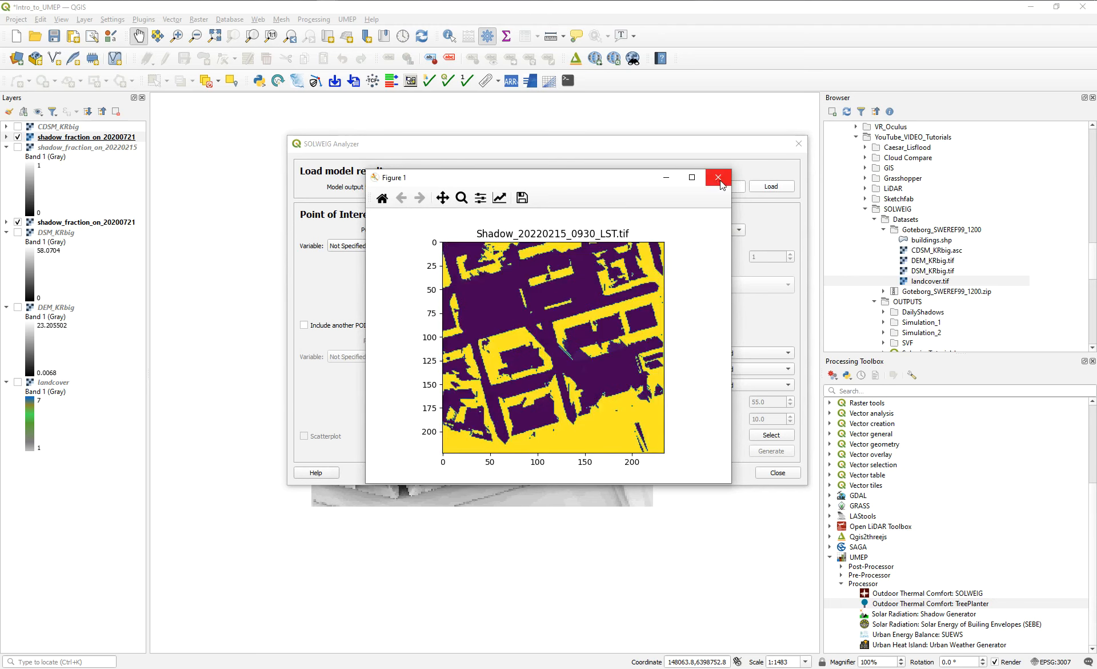
click(719, 180)
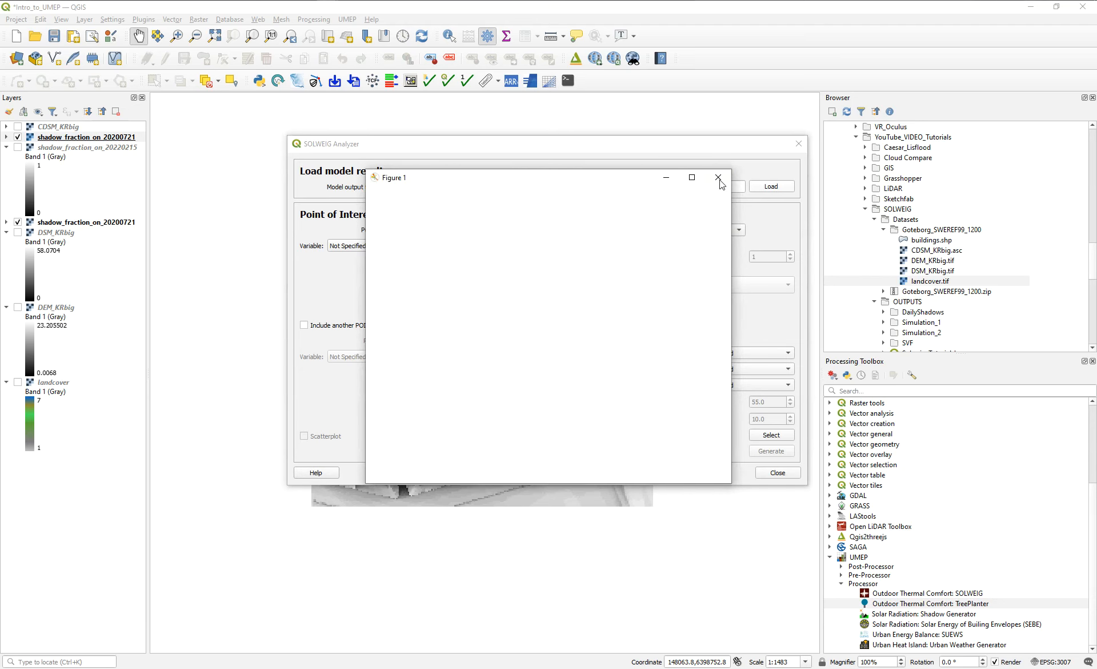
Close the SOLWEIG Analyzer and the animation figure to return to the map.
drag(609, 180, 500, 146)
click(611, 145)
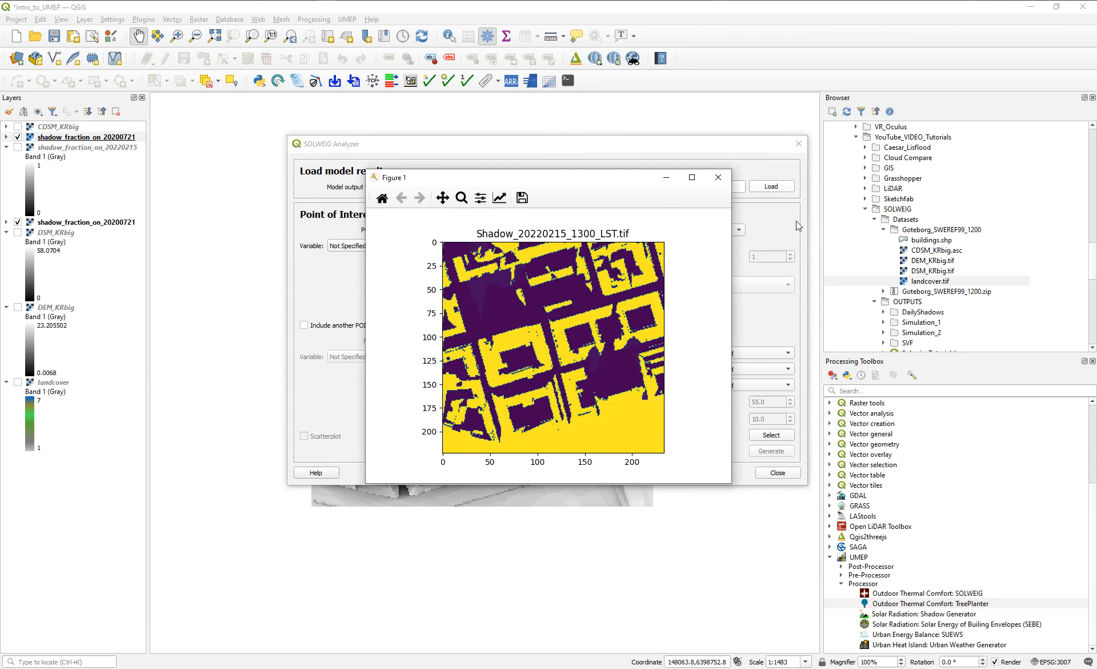
click(798, 144)
click(725, 181)
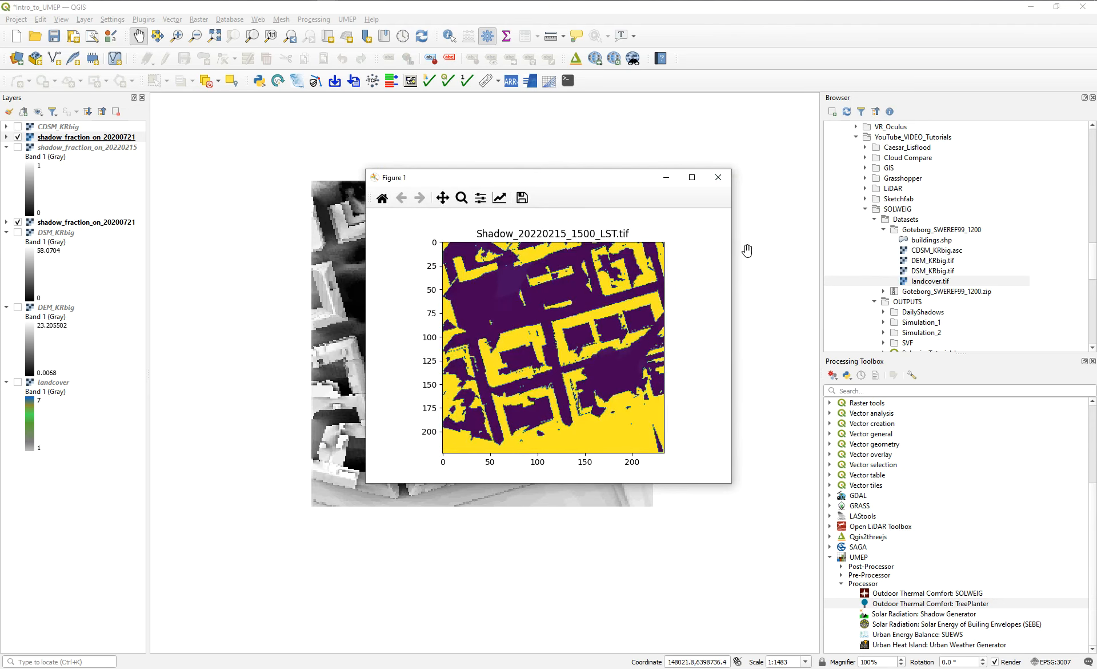
click(720, 181)
click(665, 179)
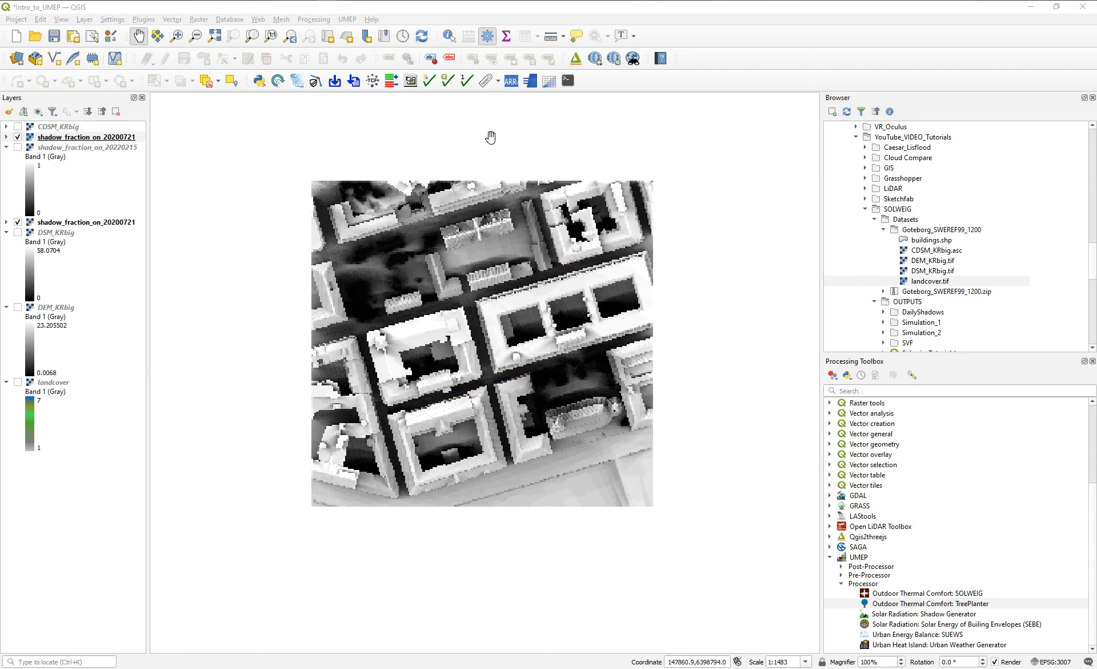
drag(523, 285, 537, 286)
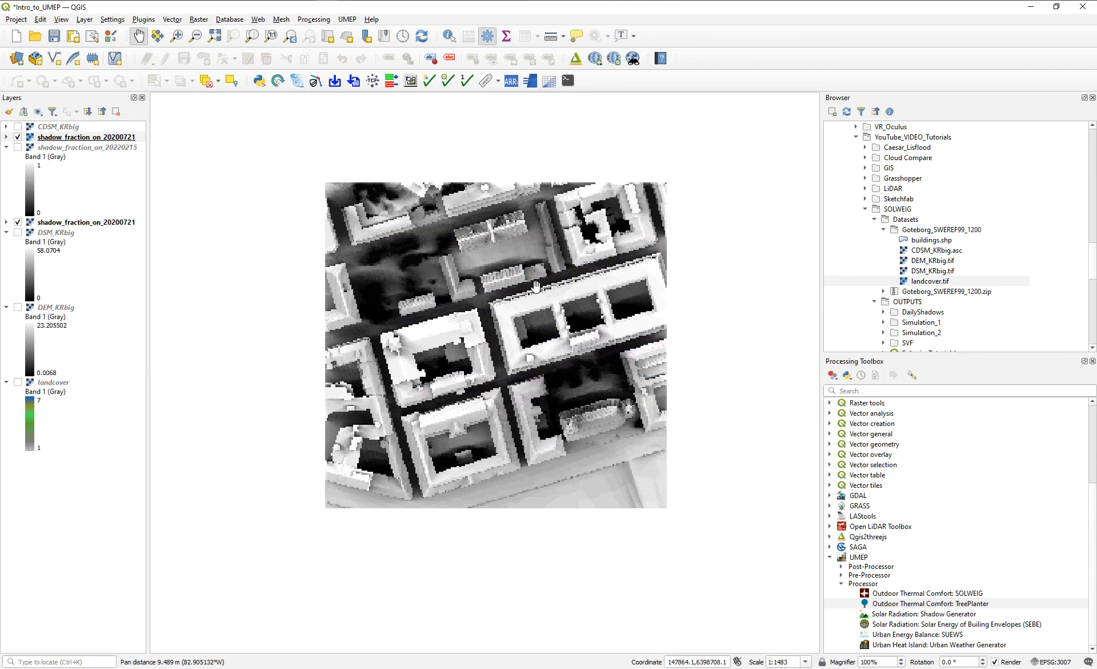
scroll(529, 289, up, 1)
scroll(529, 289, down, 1)
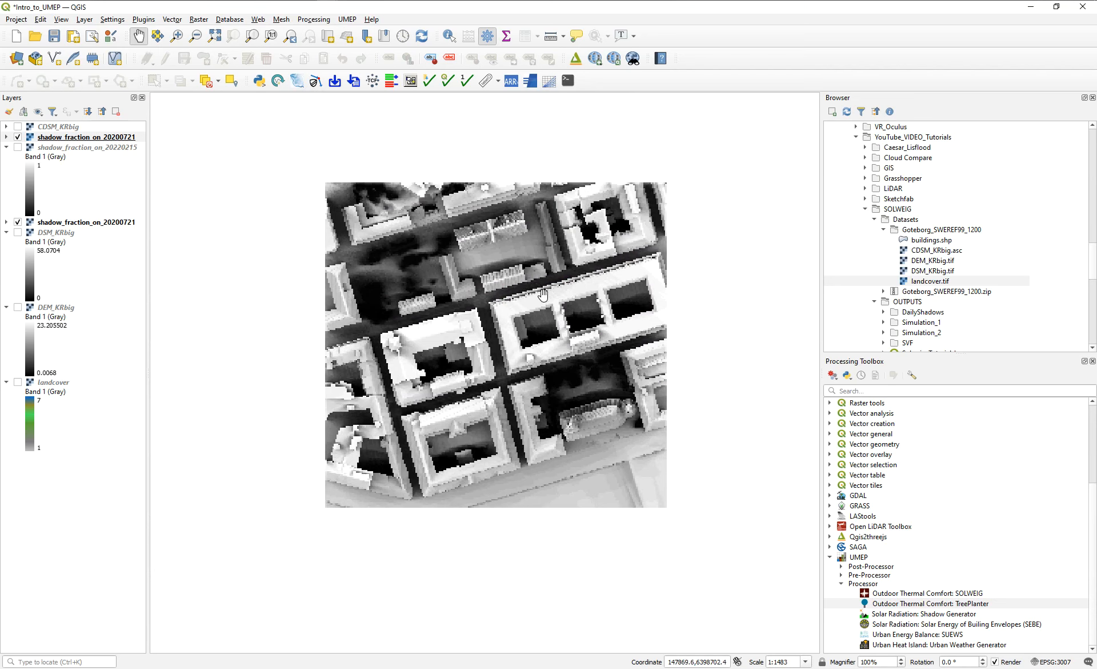
click(347, 20)
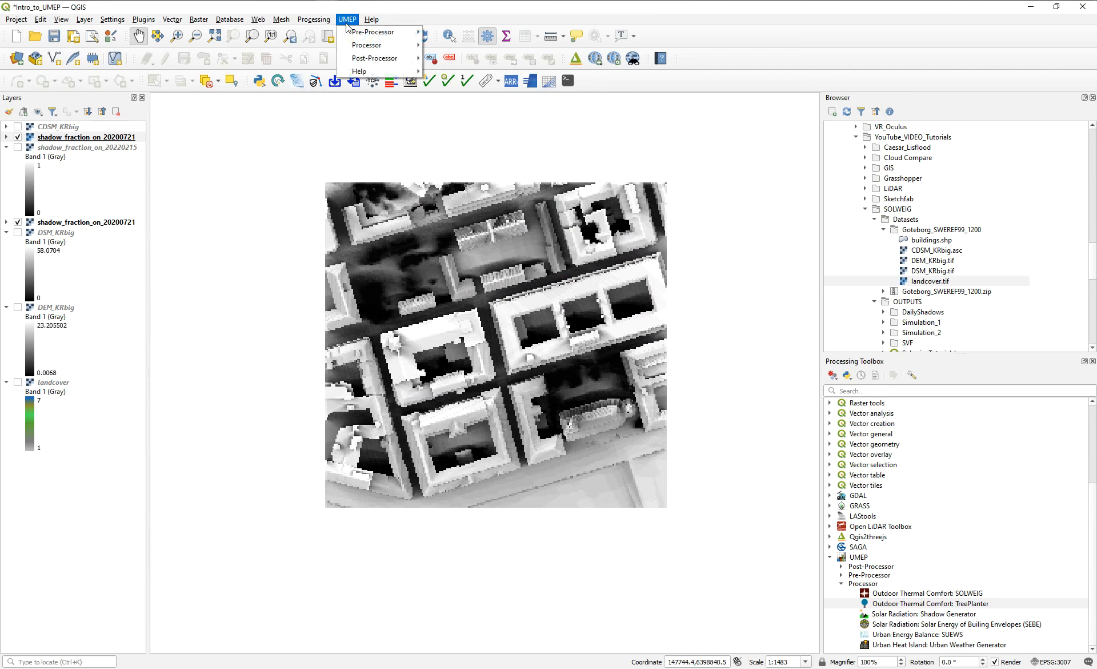
mouse_move(389, 45)
mouse_move(477, 71)
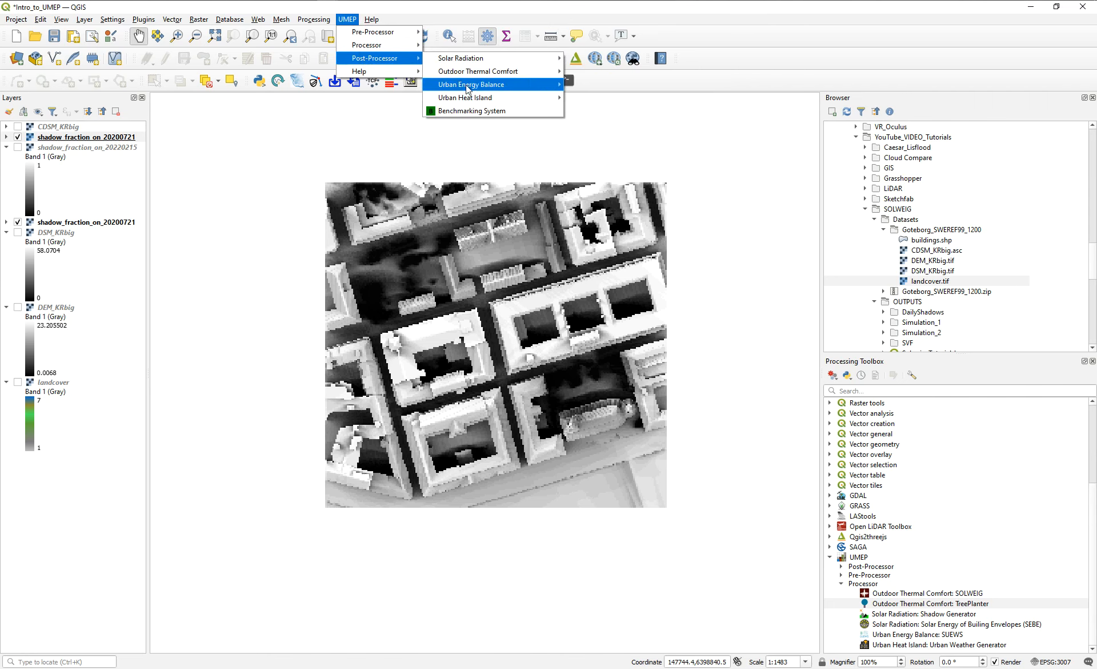
click(540, 149)
drag(540, 148, 510, 271)
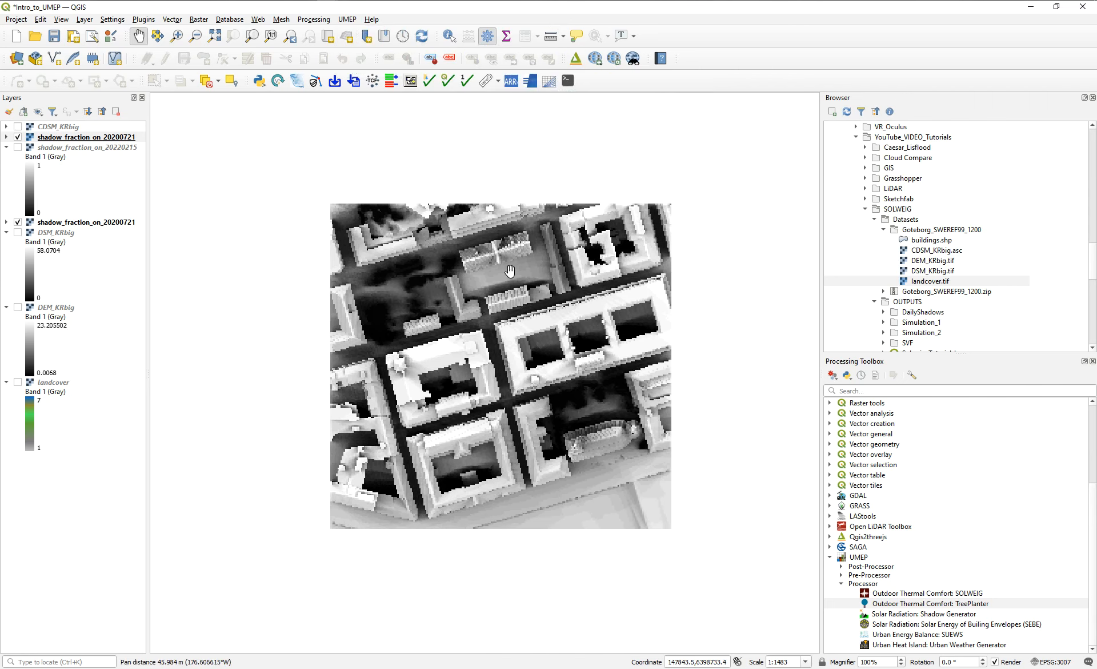
click(347, 19)
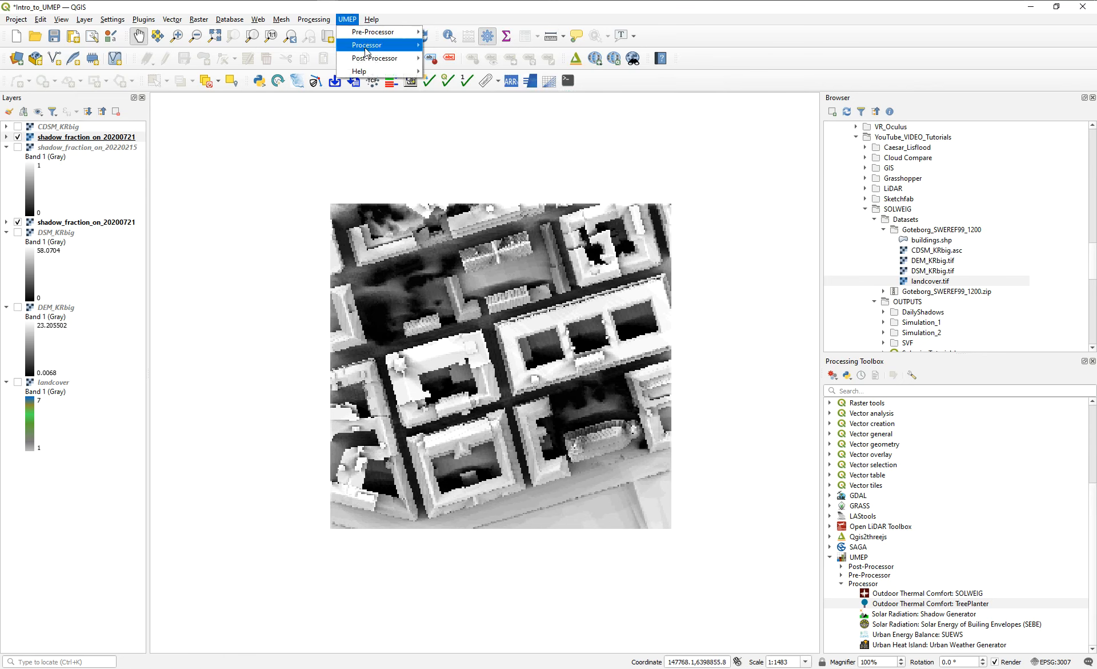
mouse_move(389, 46)
mouse_move(487, 50)
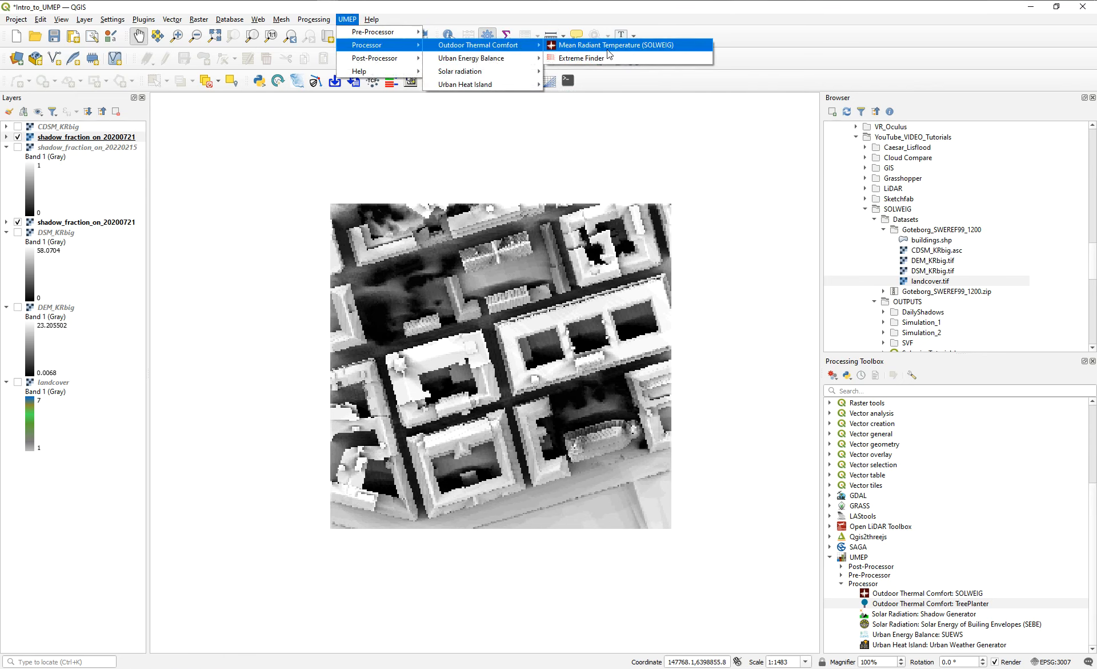
drag(630, 111, 585, 162)
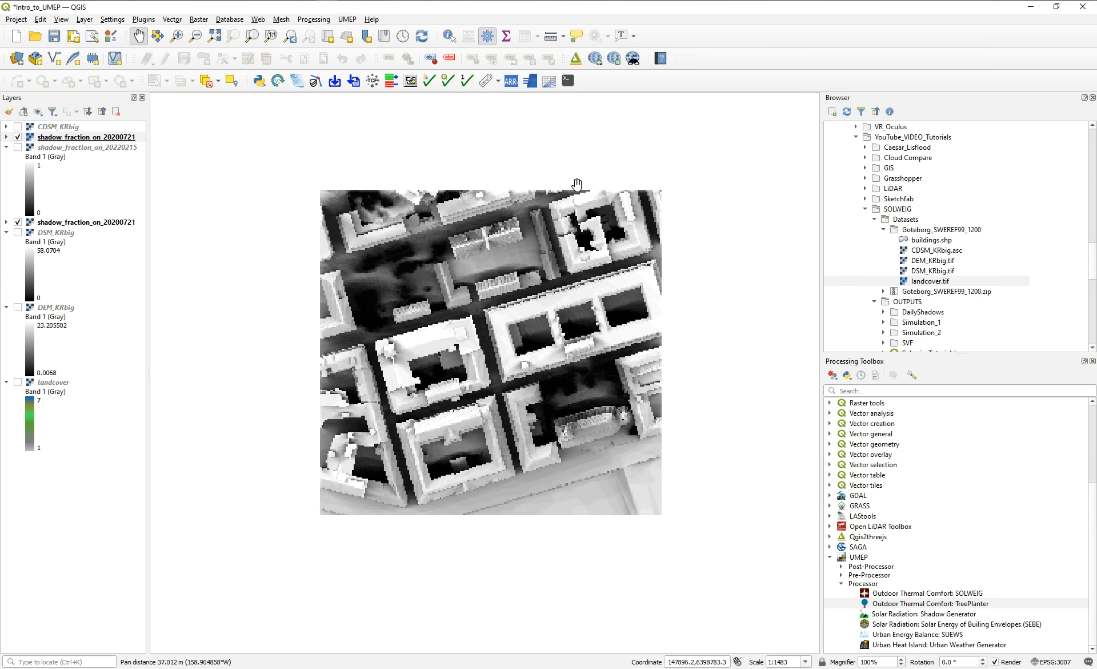